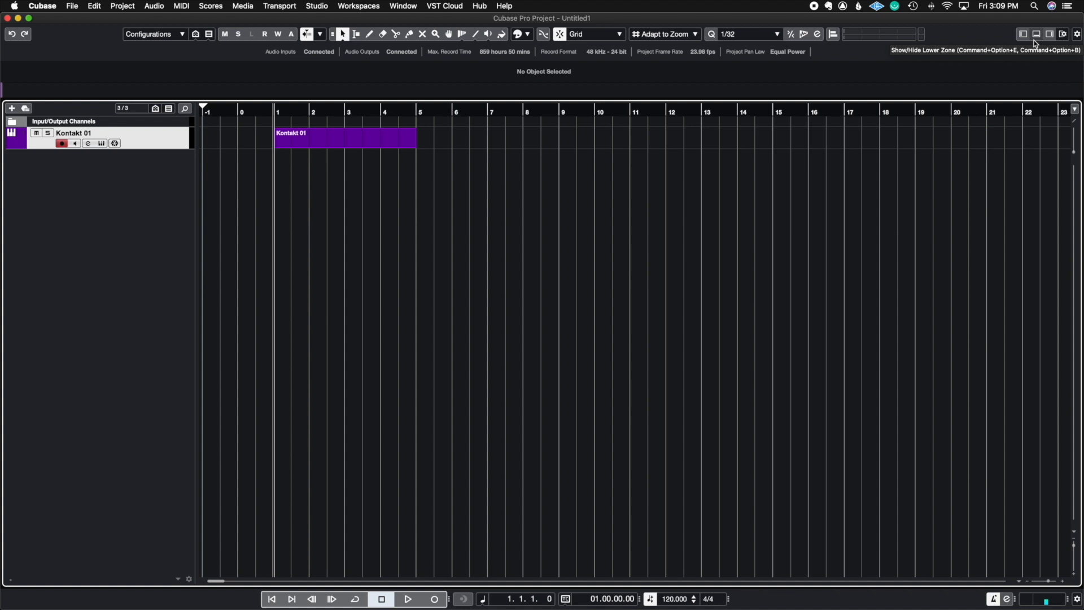
Show the lower zone and look through its MixConsole, Editor, Sampler Control and Chord Pads pages, ending on the Editor page.
{"action": "left_click", "coordinate": [1035, 37]}
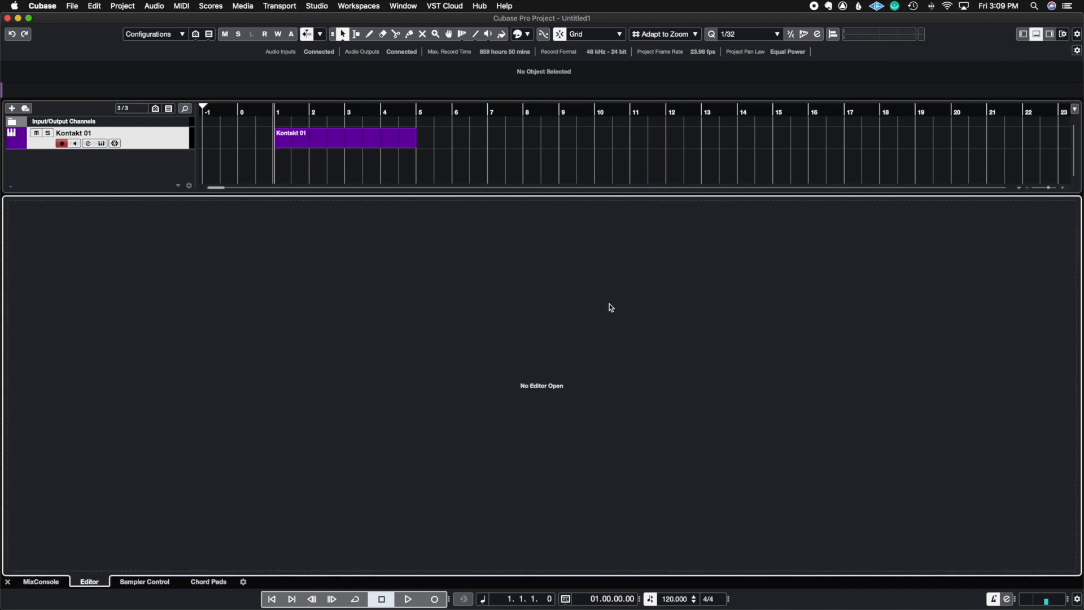
{"action": "left_click", "coordinate": [46, 586]}
{"action": "left_click", "coordinate": [87, 586]}
{"action": "left_click", "coordinate": [147, 583]}
{"action": "left_click", "coordinate": [191, 583]}
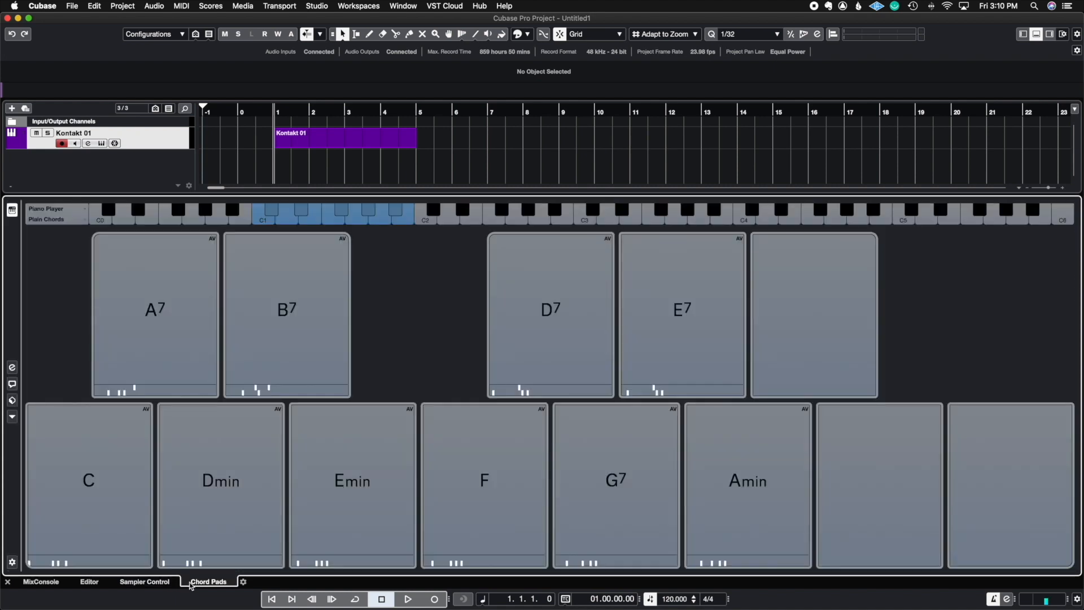
{"action": "left_click", "coordinate": [89, 582]}
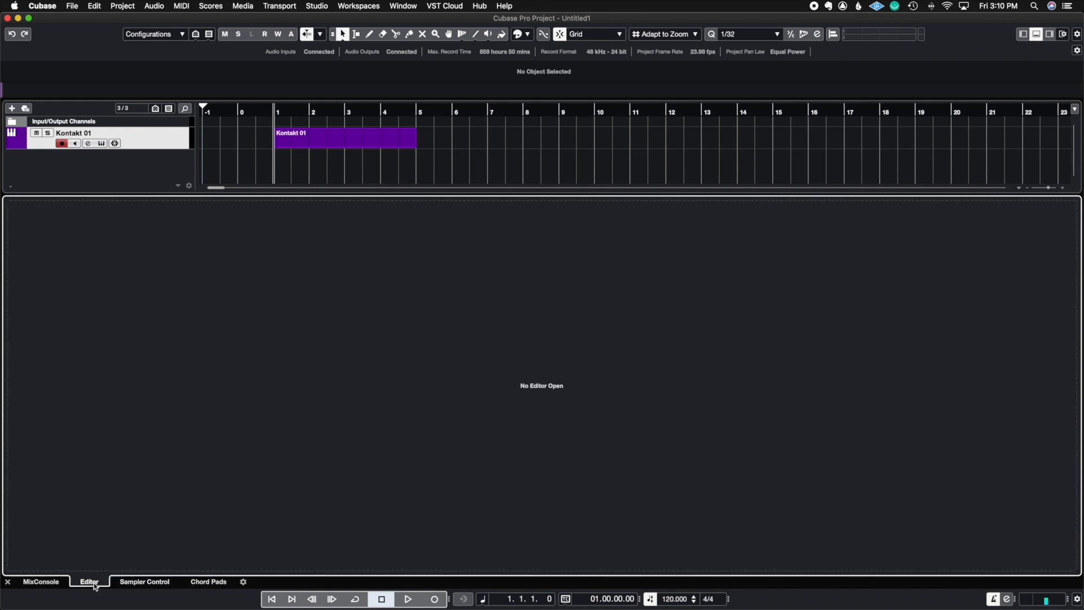
Open the Kontakt 01 MIDI part in the lower zone's Key Editor.
{"action": "left_click", "coordinate": [302, 143]}
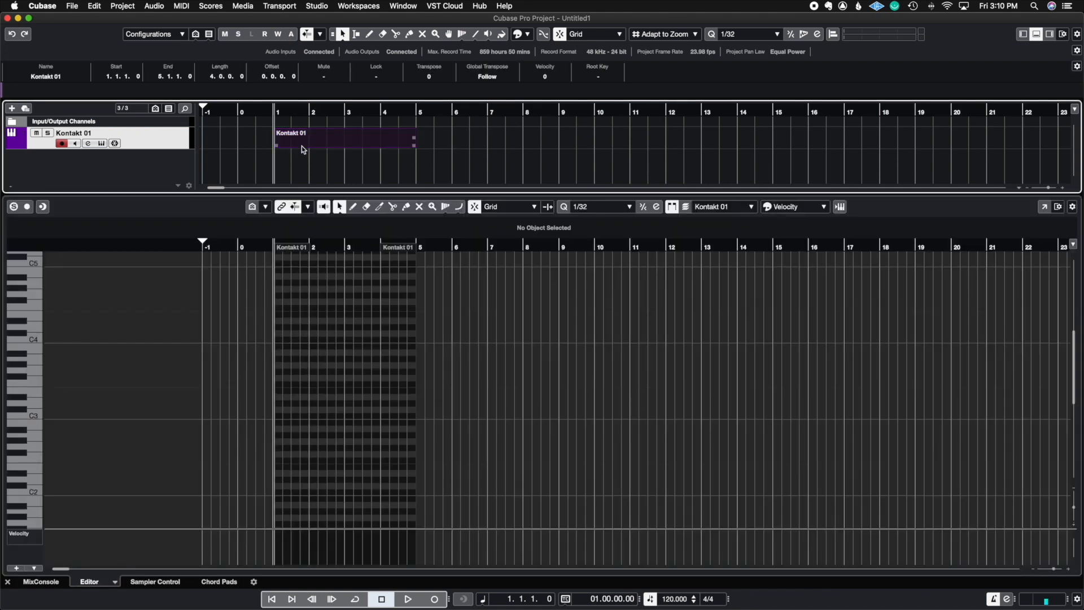
{"action": "left_click", "coordinate": [299, 161]}
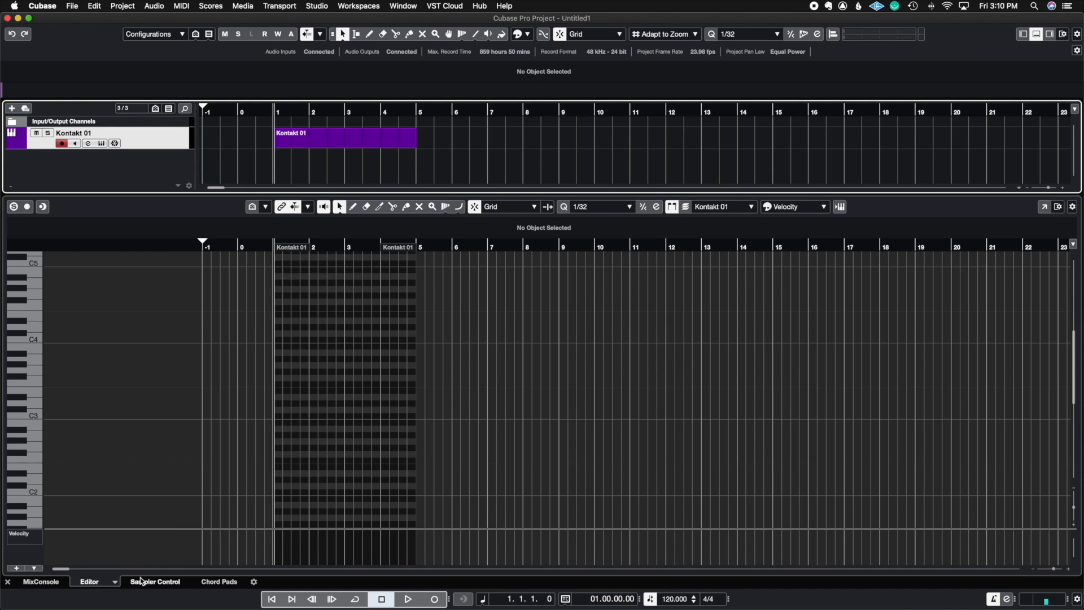
{"action": "left_click", "coordinate": [106, 583]}
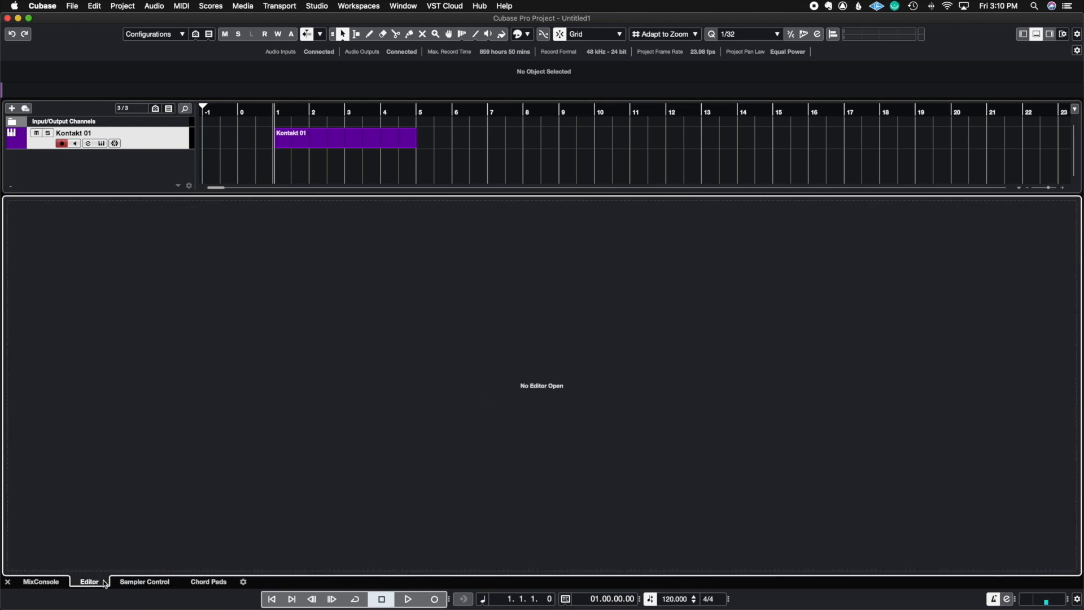
{"action": "double_click", "coordinate": [318, 139]}
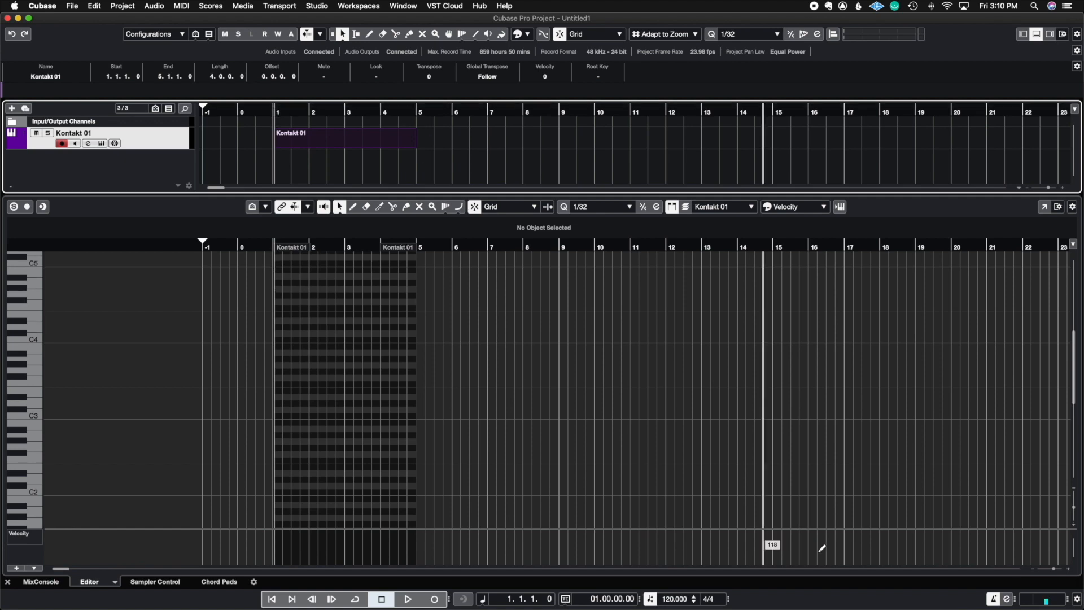
Draw a 1/32 C3 note at the start of bar 1 in the Kontakt 01 part.
{"action": "left_click", "coordinate": [1068, 569]}
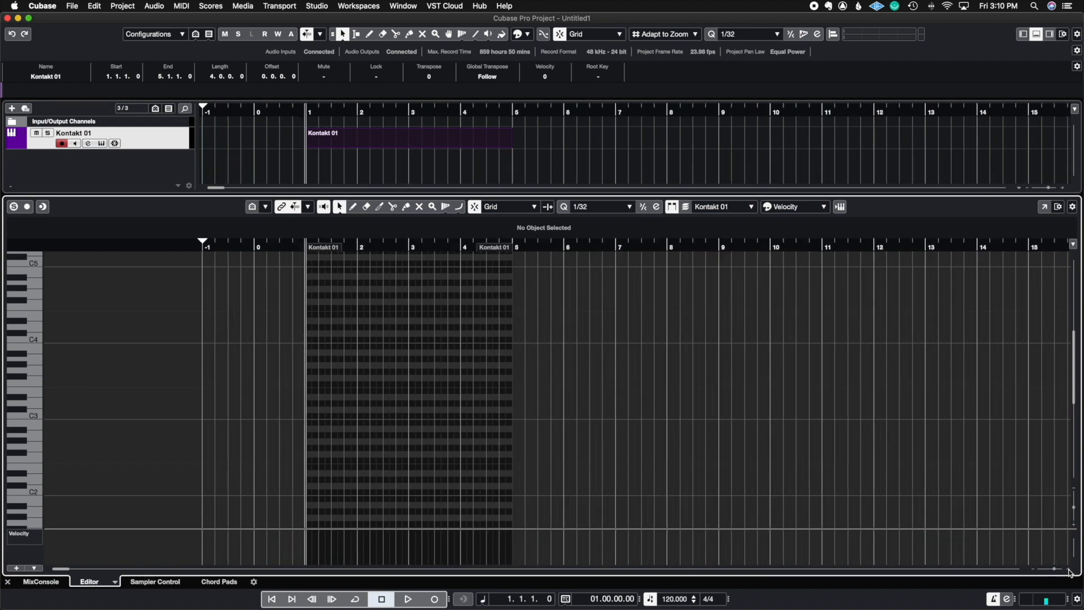
{"action": "left_click", "coordinate": [1068, 569]}
{"action": "left_click", "coordinate": [1068, 569]}
{"action": "left_click", "coordinate": [1068, 569]}
{"action": "left_click", "coordinate": [1069, 569]}
{"action": "left_click", "coordinate": [1068, 569]}
{"action": "left_click", "coordinate": [1068, 569]}
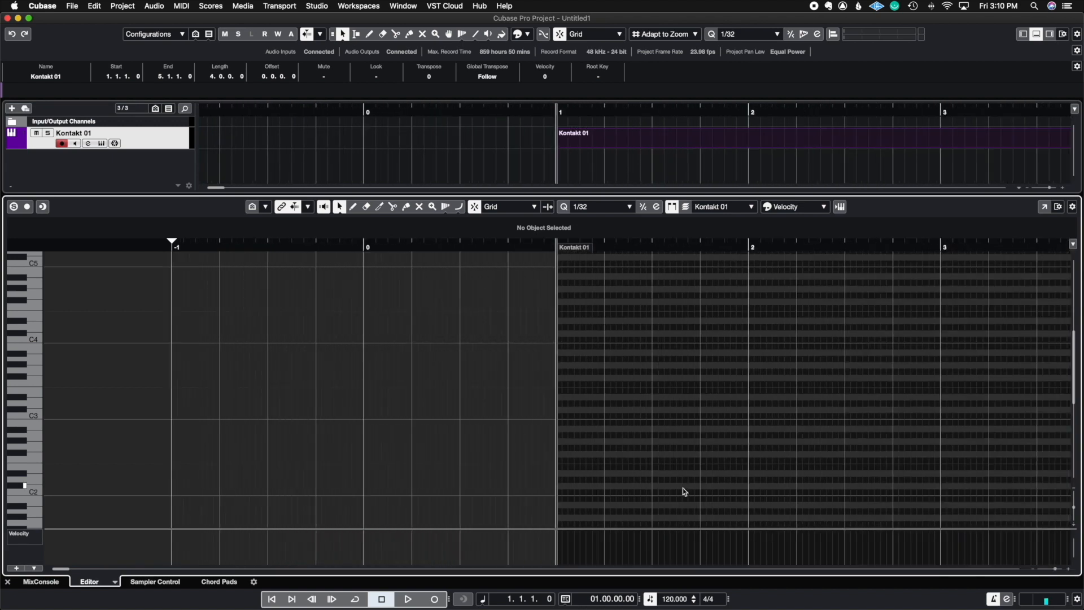
{"action": "left_click_drag", "start_coordinate": [57, 569], "coordinate": [58, 571]}
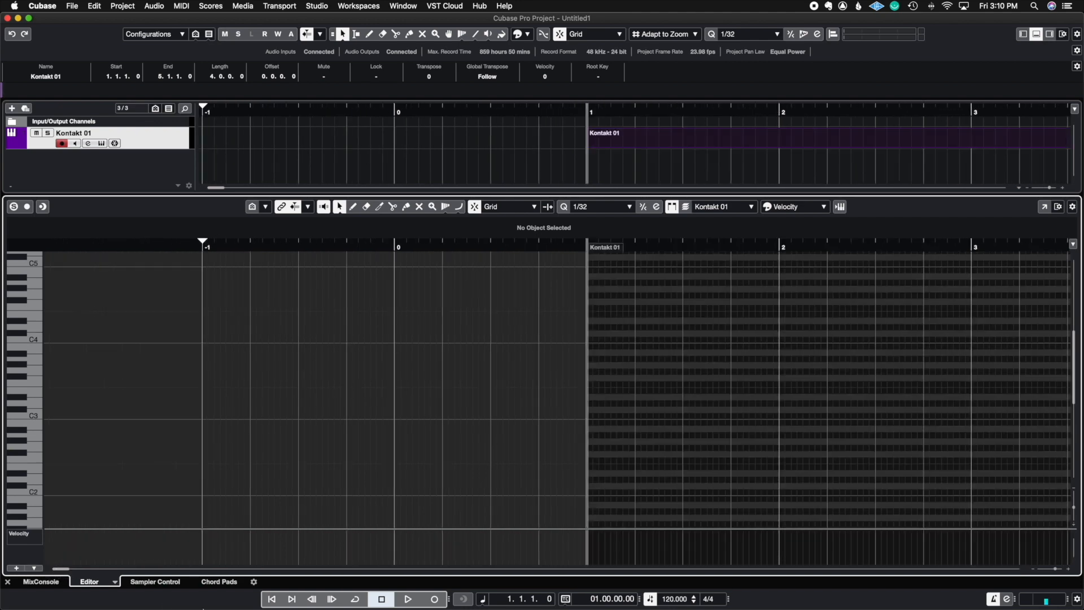
{"action": "left_click", "coordinate": [1033, 570]}
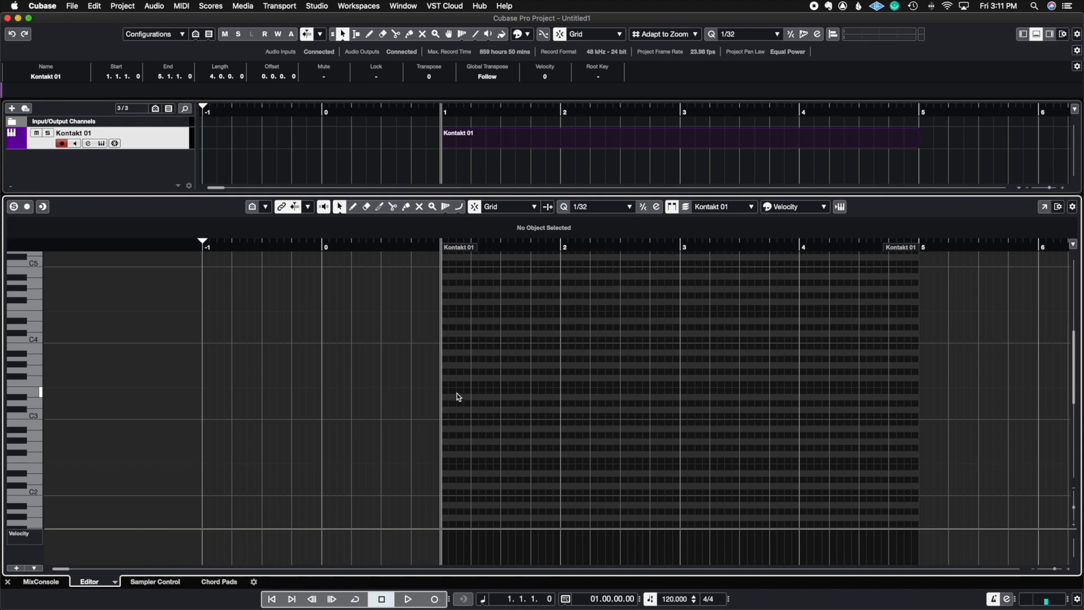
{"action": "left_click", "coordinate": [353, 208]}
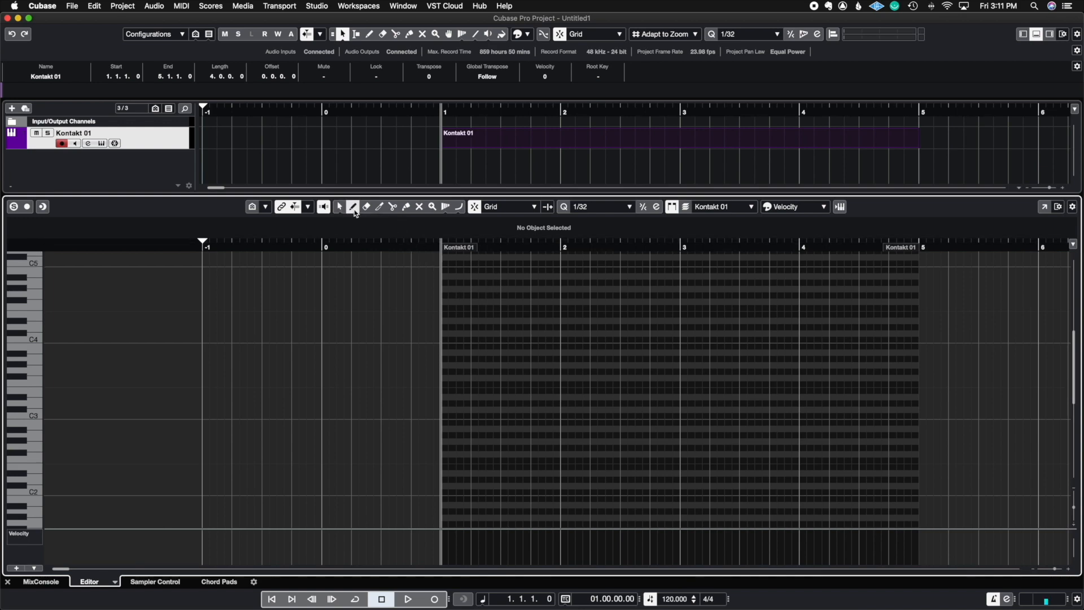
{"action": "left_click", "coordinate": [446, 417]}
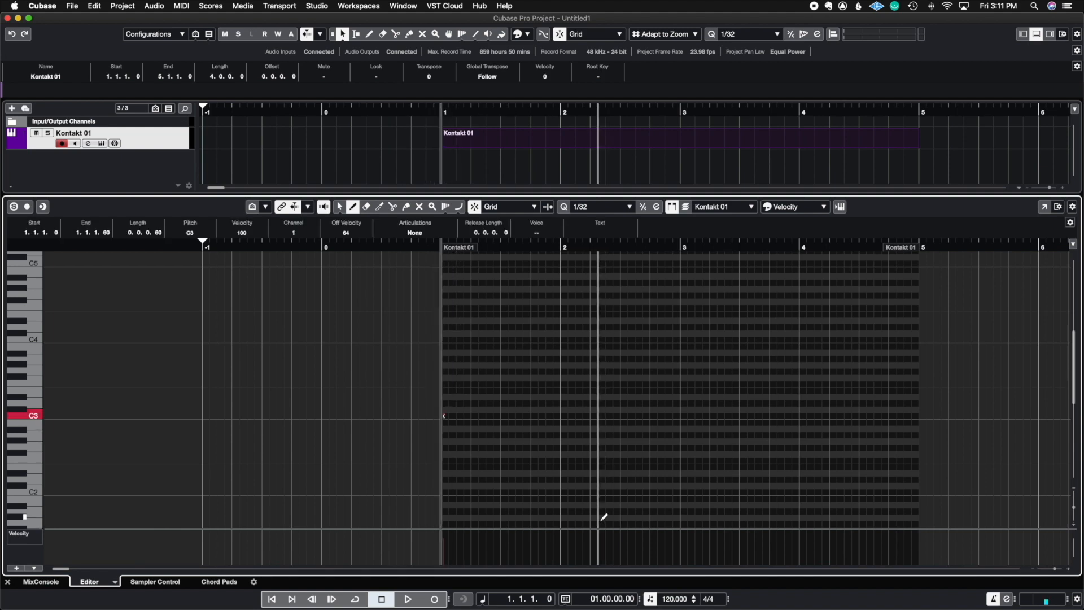
Set the quantize preset to 1/16 and lengthen the C3 note to a sixteenth.
{"action": "left_click", "coordinate": [1068, 570]}
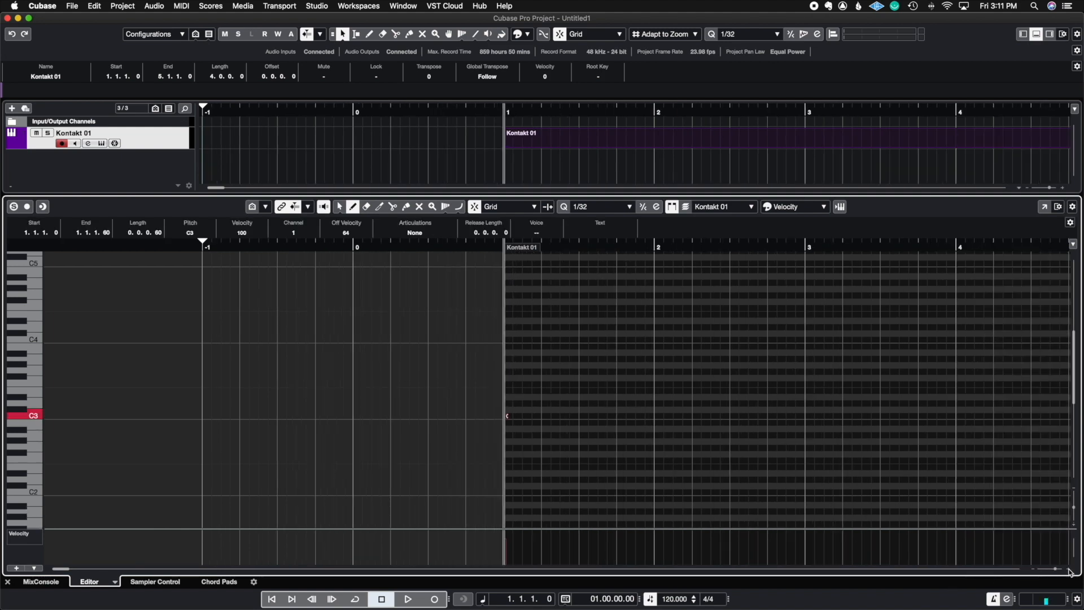
{"action": "left_click", "coordinate": [1068, 570]}
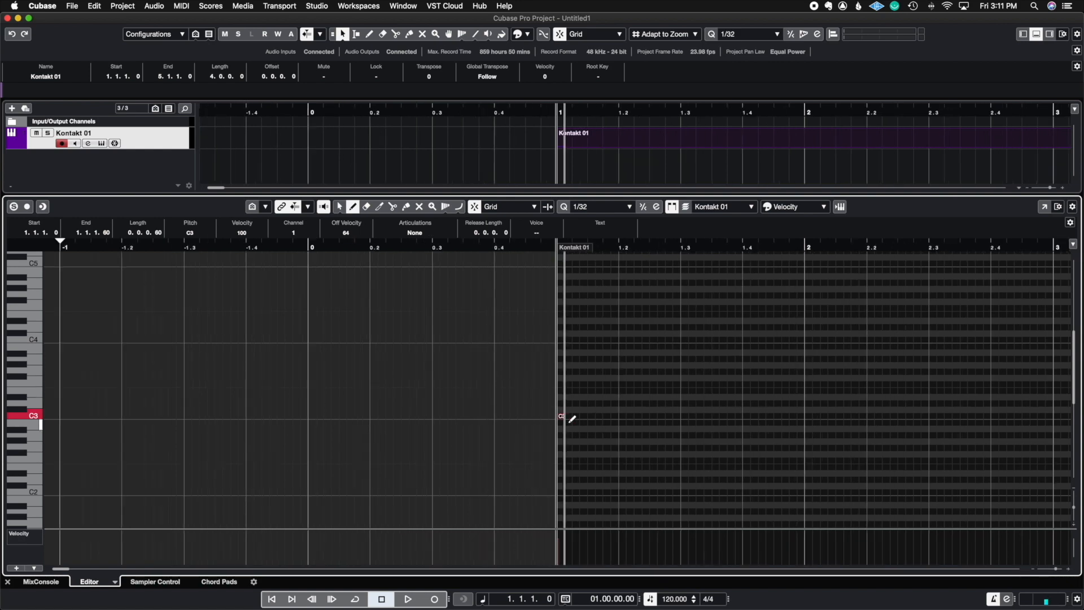
{"action": "left_click", "coordinate": [614, 207]}
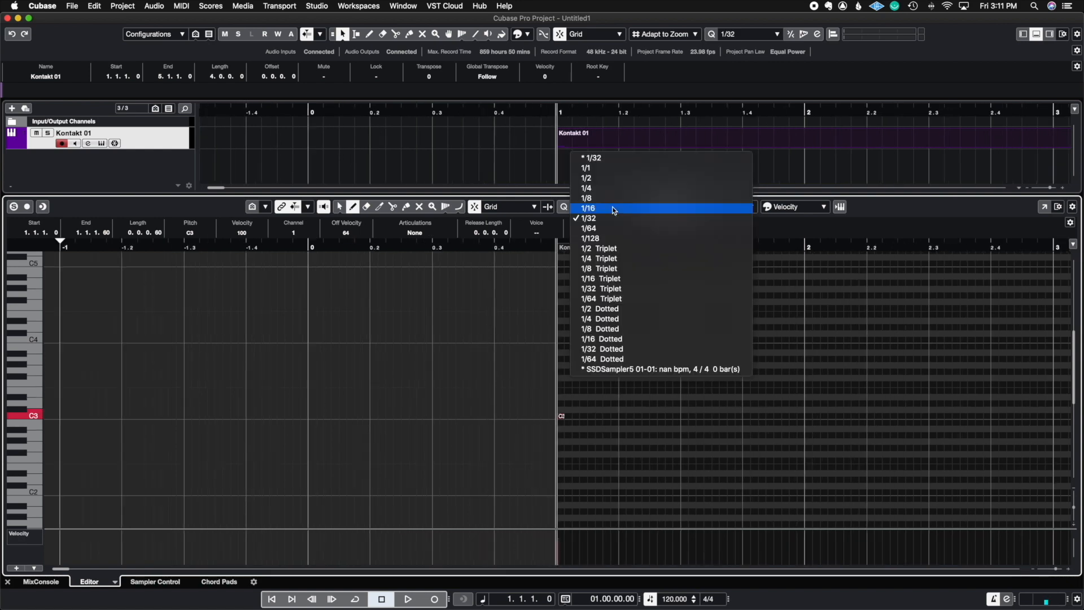
{"action": "left_click", "coordinate": [614, 209]}
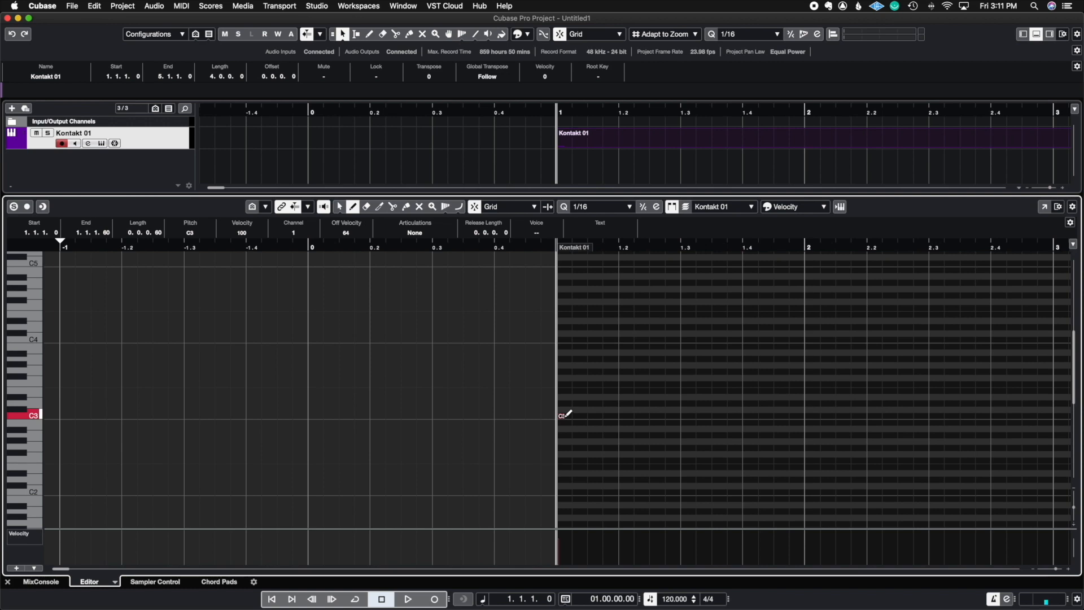
{"action": "left_click_drag", "start_coordinate": [566, 414], "coordinate": [571, 415]}
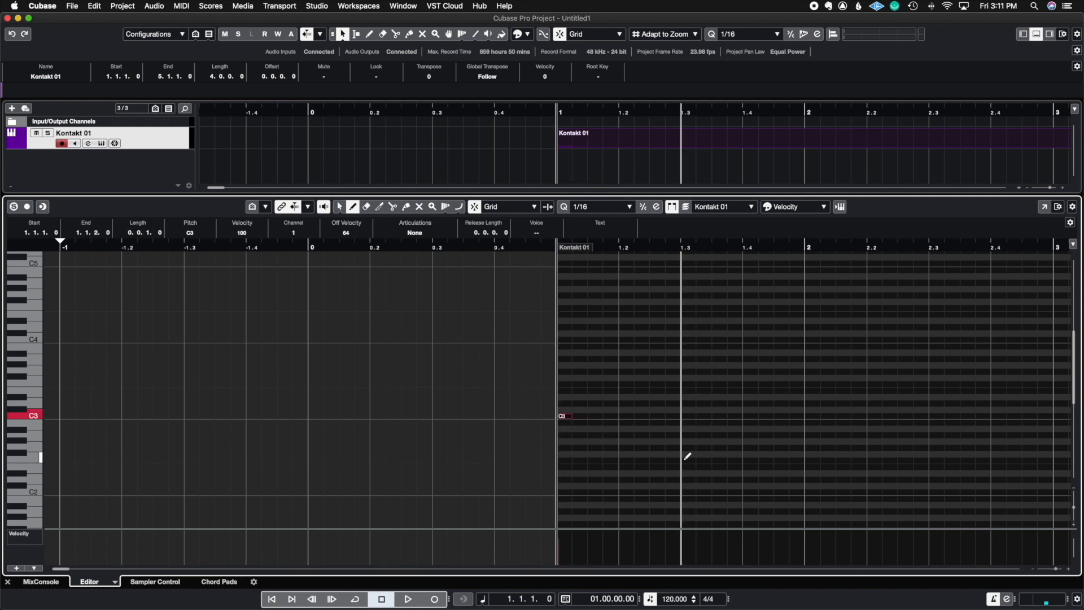
Draw rising 1/16 notes D3, F3, A3 and C4 an eighth apart after C3, and erase the C4 note.
{"action": "left_click", "coordinate": [592, 402]}
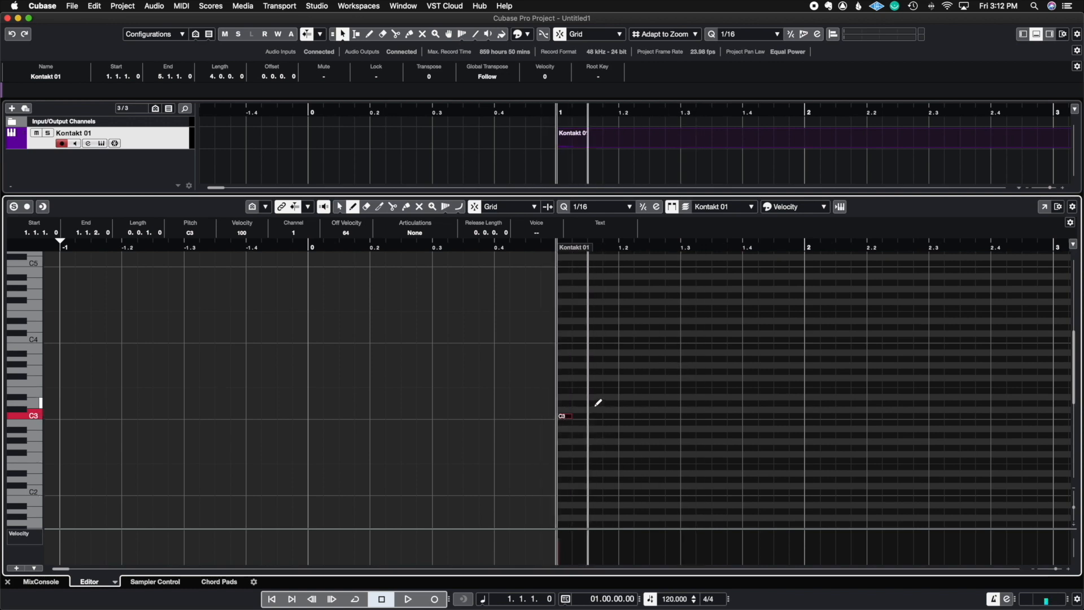
{"action": "left_click", "coordinate": [626, 384]}
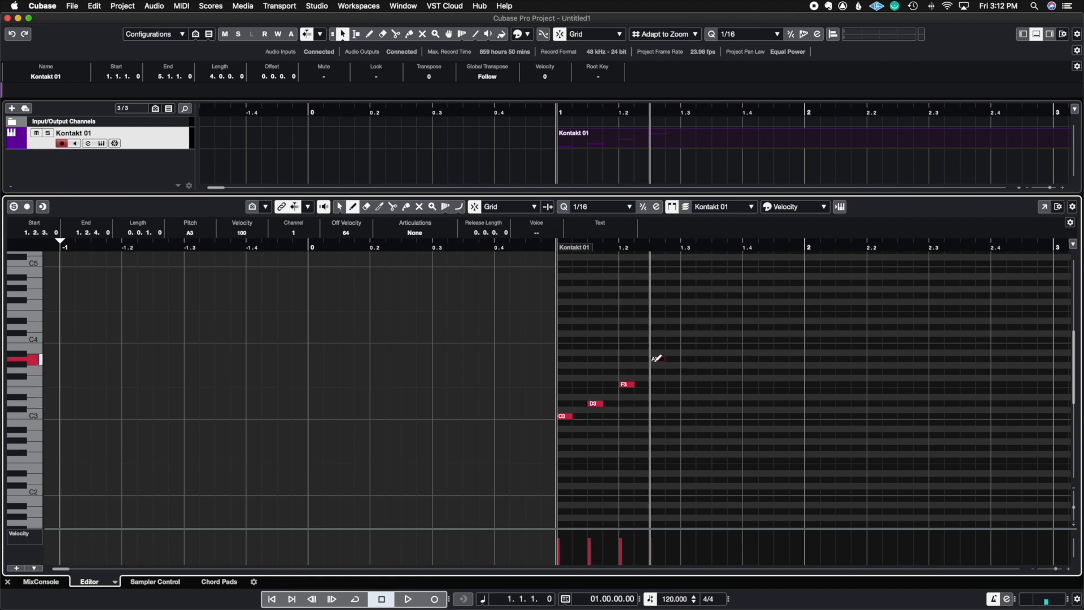
{"action": "left_click", "coordinate": [655, 358]}
{"action": "left_click", "coordinate": [686, 339]}
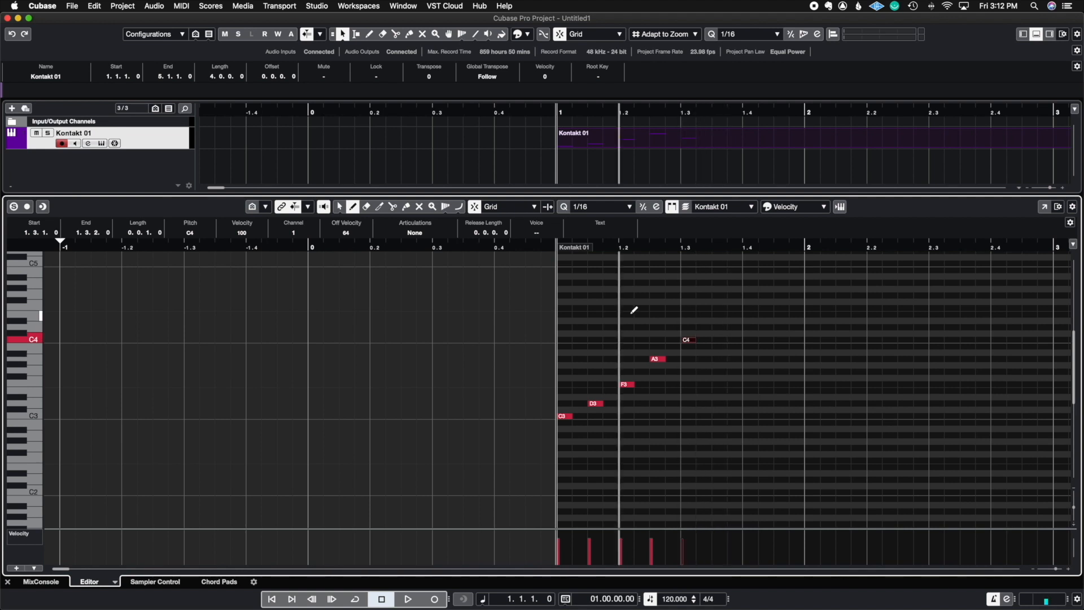
{"action": "left_click", "coordinate": [366, 207]}
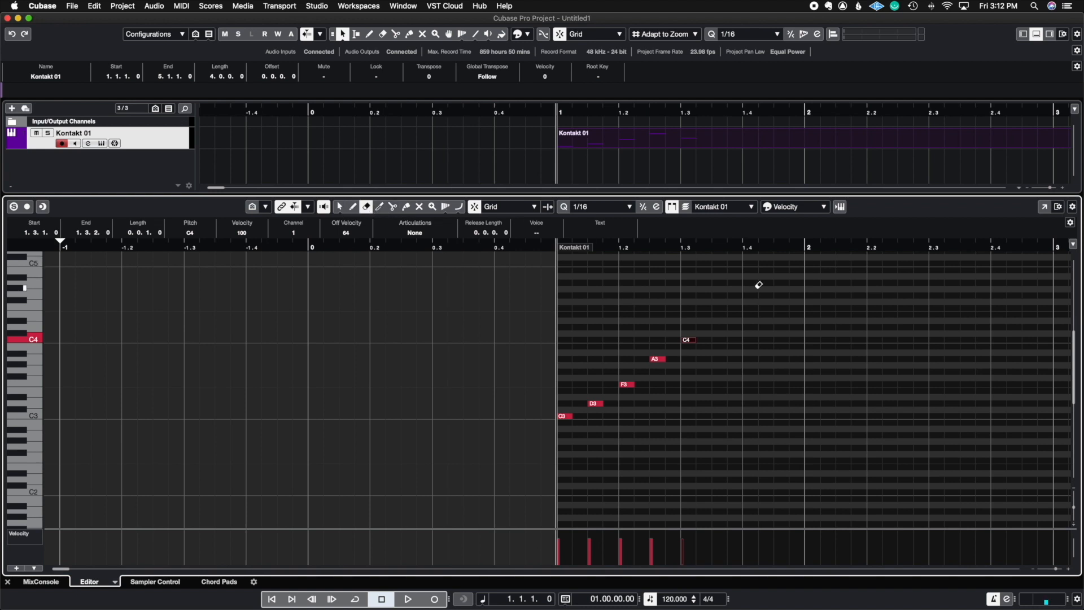
{"action": "left_click", "coordinate": [693, 339]}
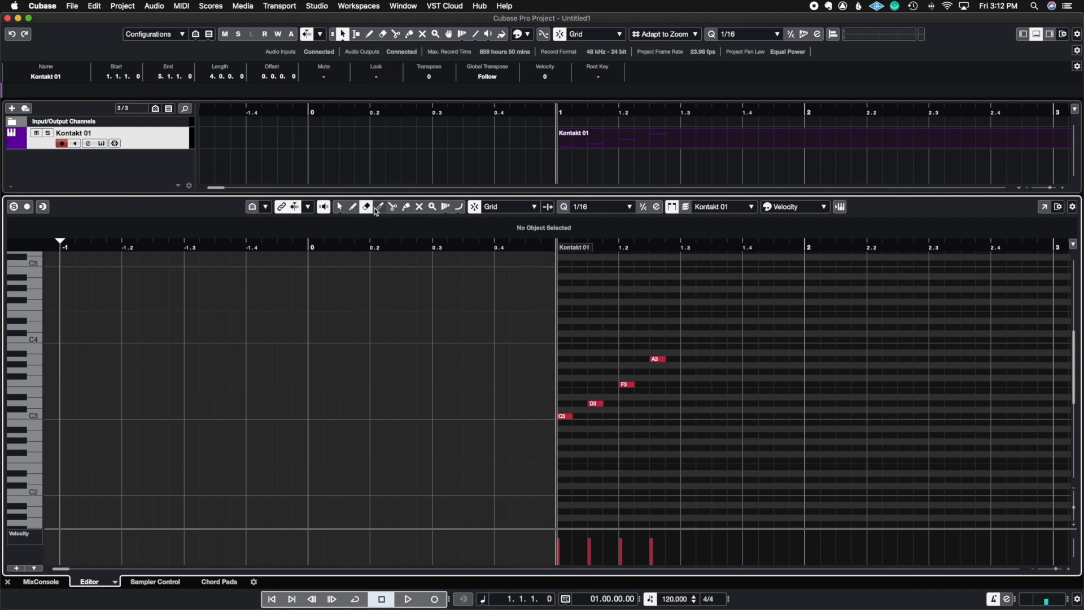
Lengthen the A3 note so that it extends to the start of bar 2.
{"action": "left_click", "coordinate": [379, 210]}
{"action": "right_click", "coordinate": [664, 362]}
{"action": "left_click", "coordinate": [665, 366]}
{"action": "left_click_drag", "start_coordinate": [665, 361], "coordinate": [800, 386]}
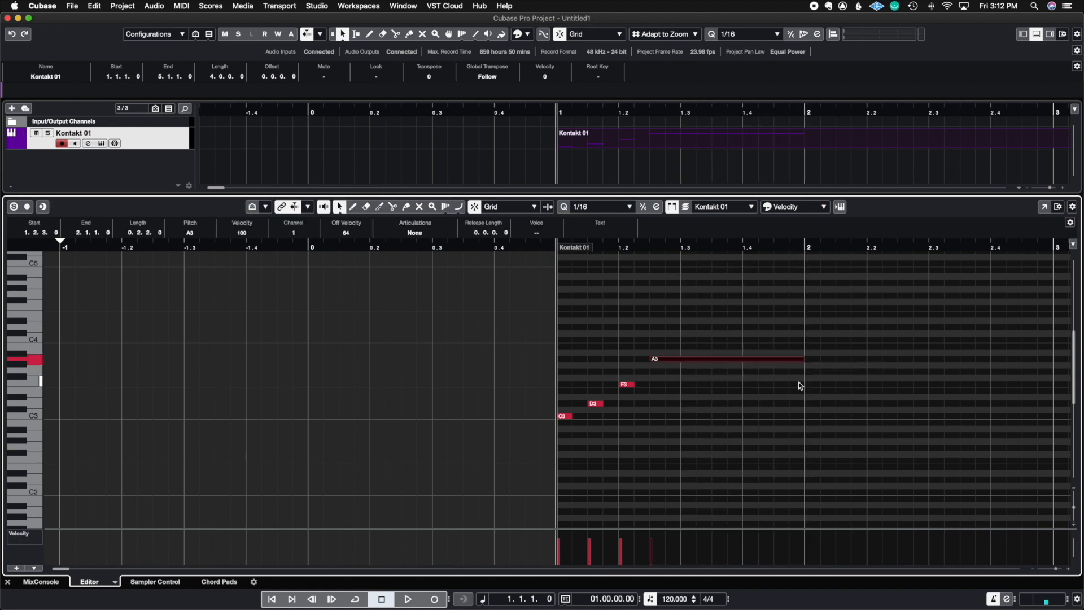
Try trimming the long A3 note to end around beat 1.3 with the Trim tool, and undo the trim.
{"action": "left_click", "coordinate": [380, 207]}
{"action": "left_click", "coordinate": [687, 354]}
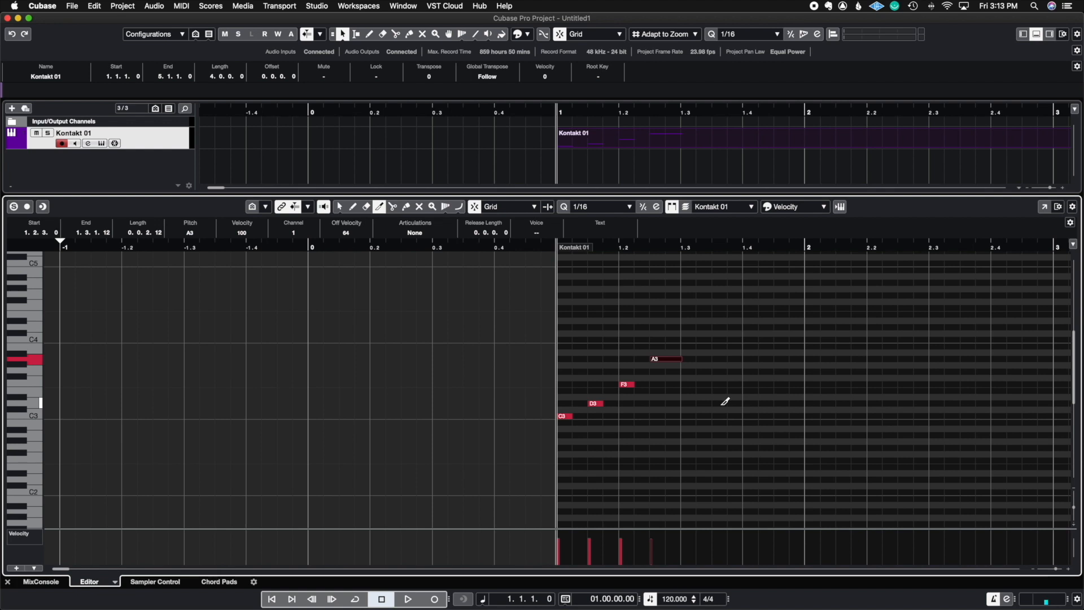
{"action": "key", "text": "super+z"}
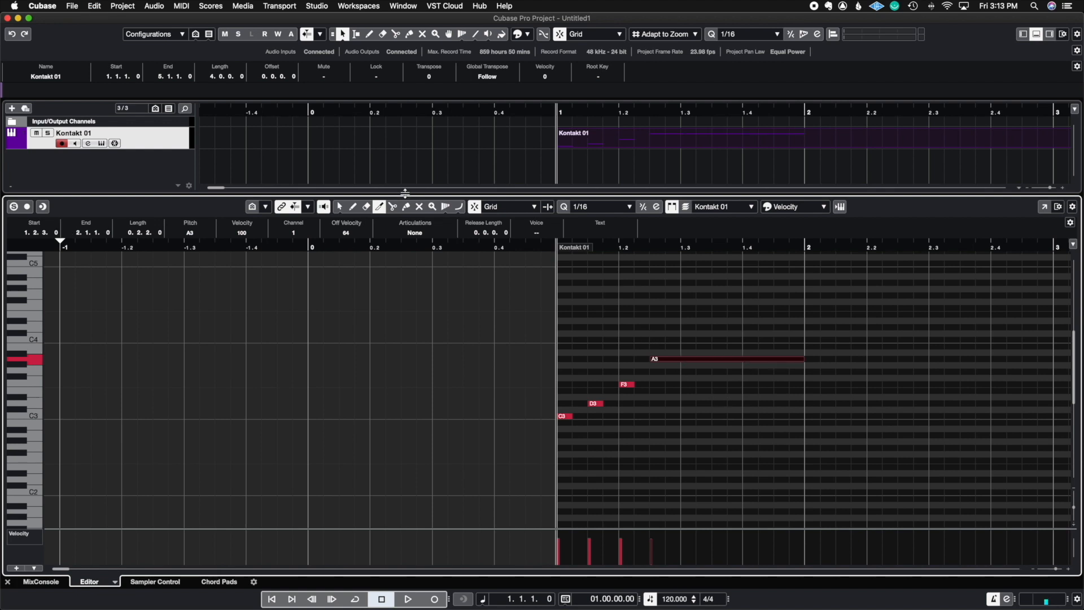
Try splitting the long A3 note at 1.3.1.0, and undo the split.
{"action": "left_click", "coordinate": [392, 207]}
{"action": "left_click", "coordinate": [682, 359]}
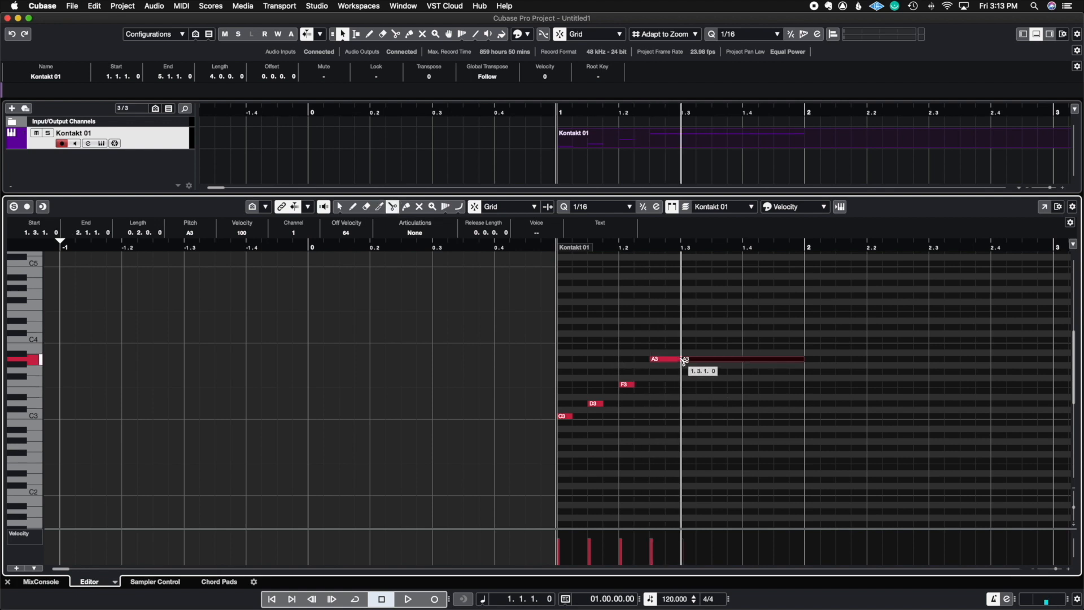
{"action": "key", "text": "1"}
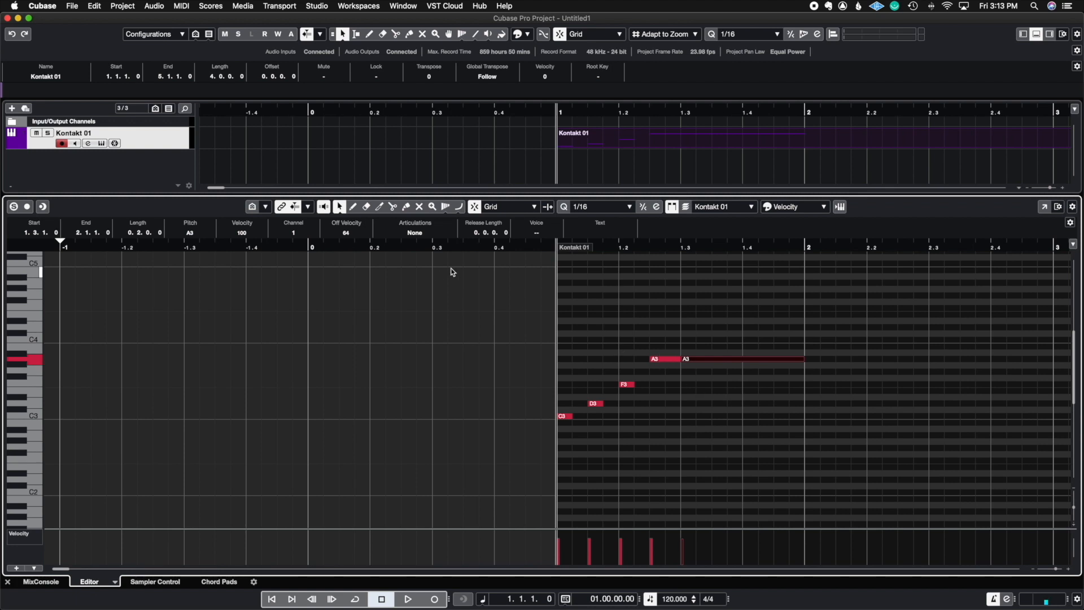
{"action": "key", "text": "super+z"}
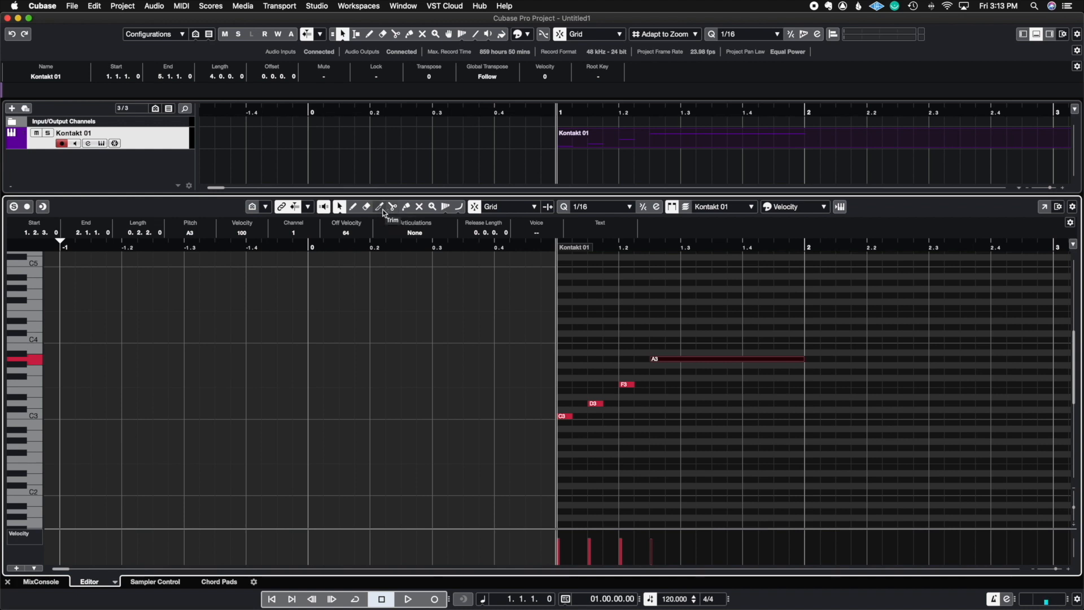
Shorten the A3 note by its end so that it stops at about beat 1.3.
{"action": "left_click_drag", "start_coordinate": [804, 359], "coordinate": [681, 359]}
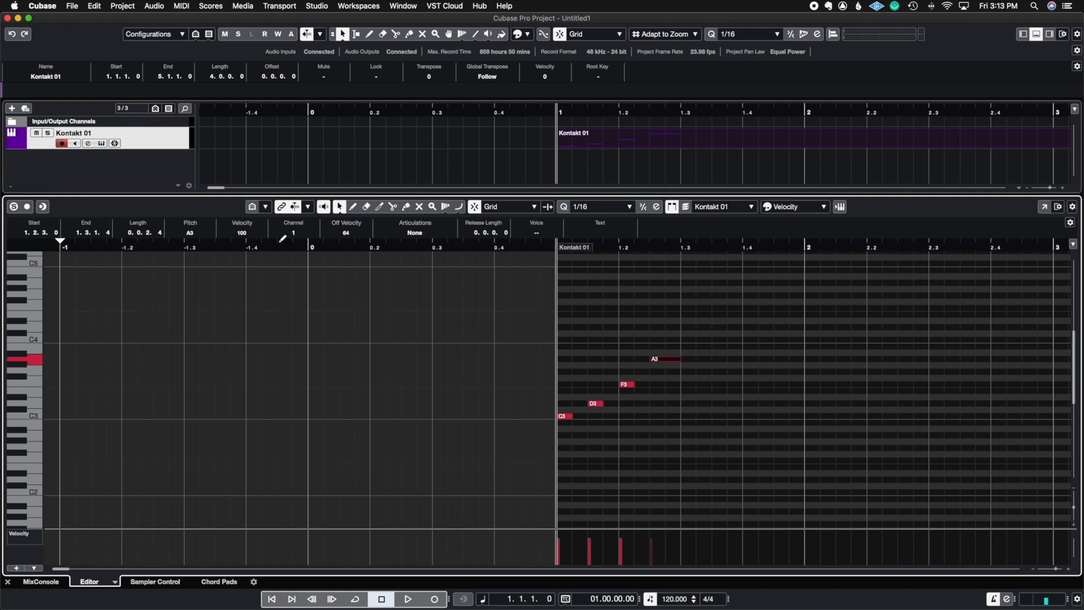
Examine the Key Editor's toolbar and info line setup options and its solo control.
{"action": "left_click", "coordinate": [1072, 207]}
{"action": "left_click", "coordinate": [955, 210]}
{"action": "left_click", "coordinate": [1070, 223]}
{"action": "left_click", "coordinate": [966, 211]}
{"action": "left_click", "coordinate": [13, 206]}
{"action": "left_click", "coordinate": [18, 207]}
Turn on the Key Editor's pitch visibility option so the grid shows a reduced set of pitches.
{"action": "left_click", "coordinate": [252, 207]}
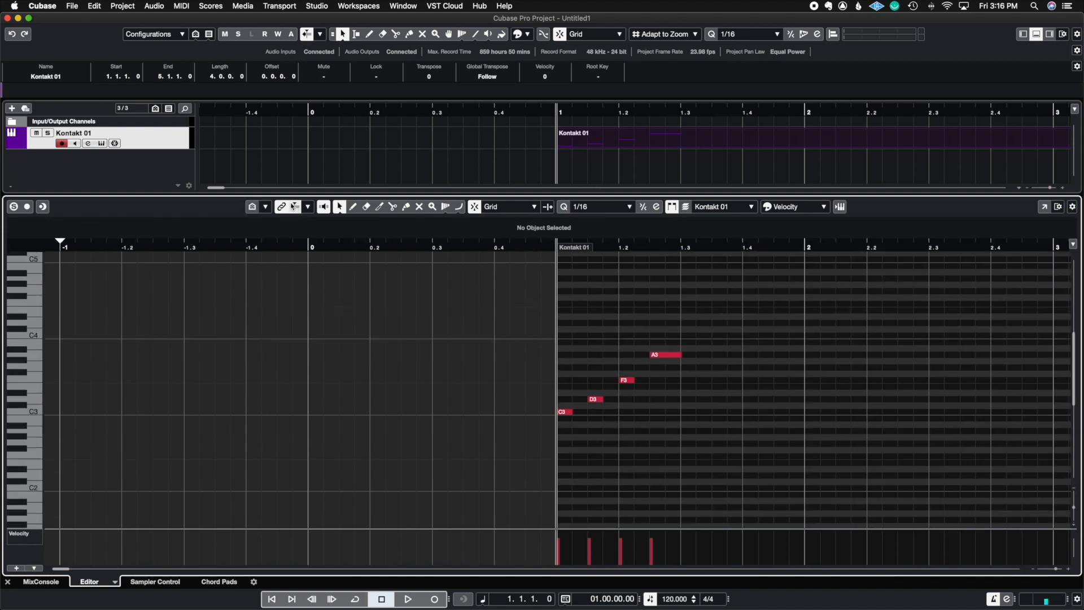
{"action": "left_click", "coordinate": [252, 207]}
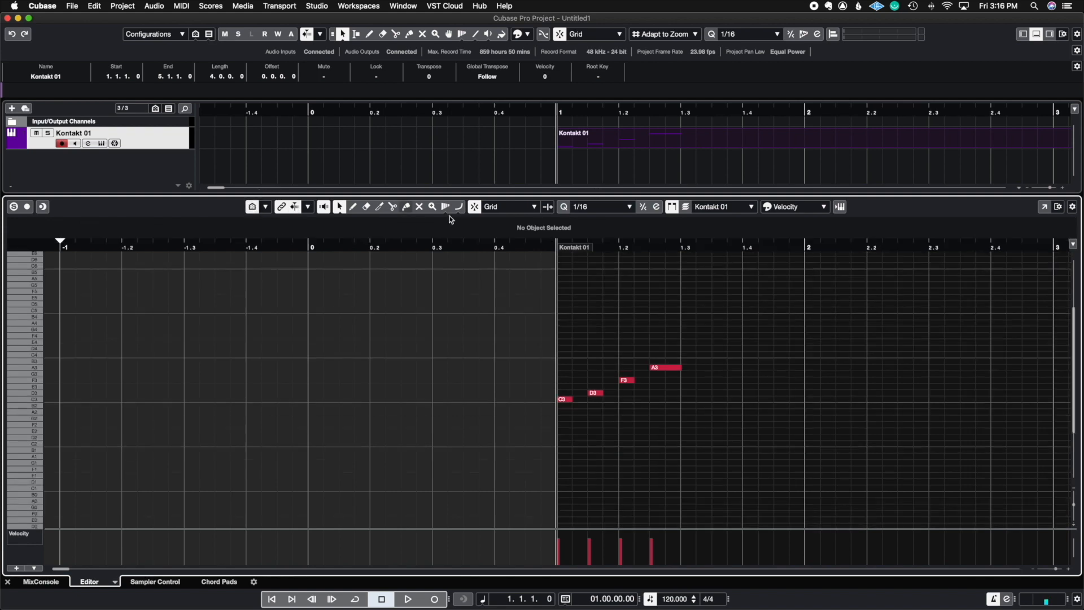
Show the left zone, switch the Inspector to its Editor page, and expand and collapse the Expression Map section.
{"action": "left_click", "coordinate": [1022, 34]}
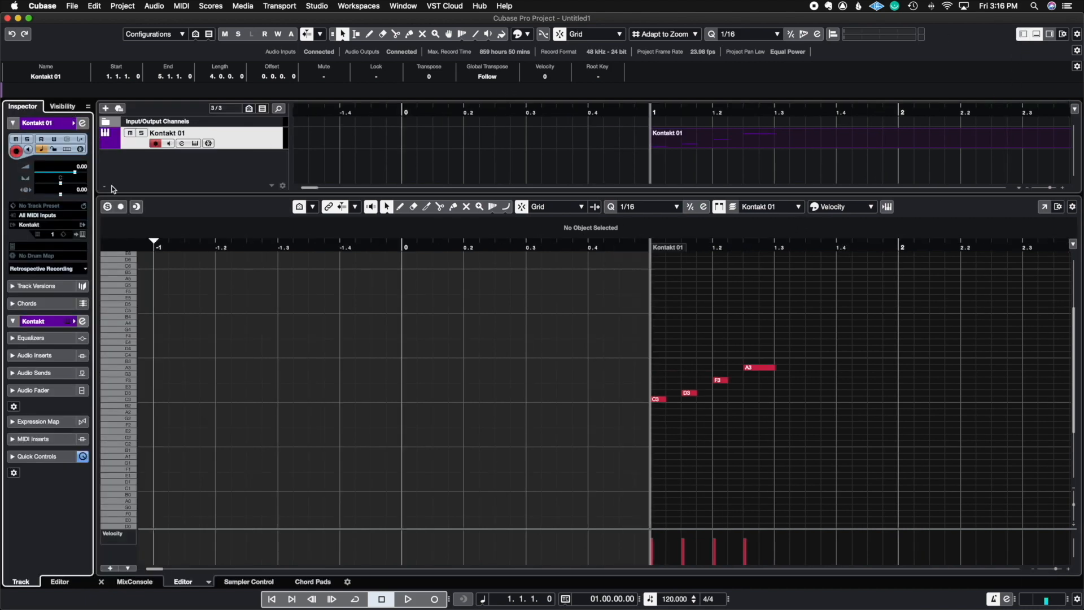
{"action": "left_click", "coordinate": [290, 374]}
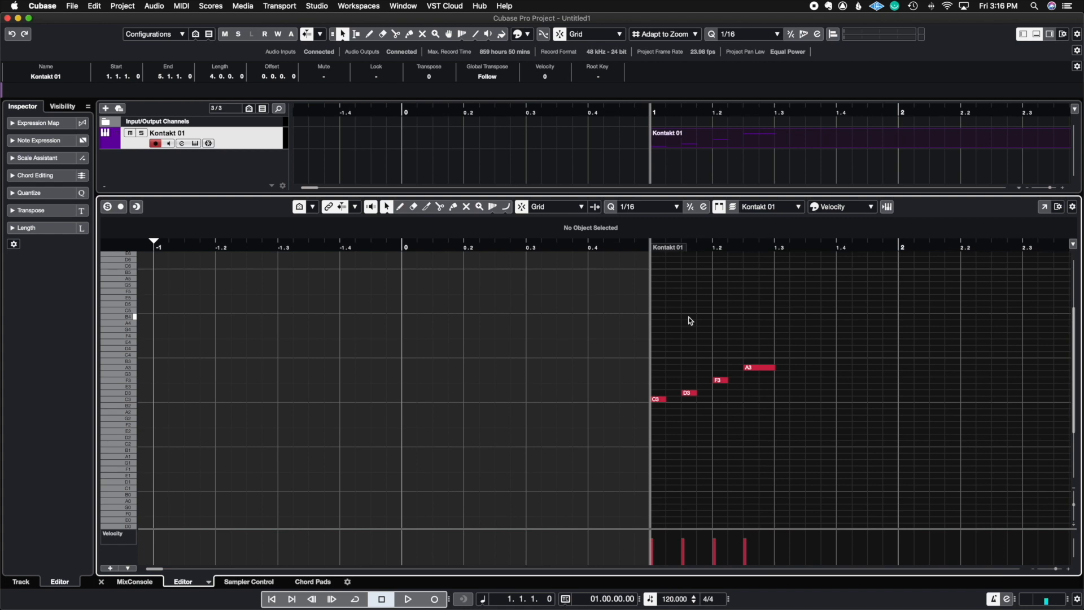
{"action": "left_click", "coordinate": [13, 124]}
{"action": "left_click", "coordinate": [13, 123]}
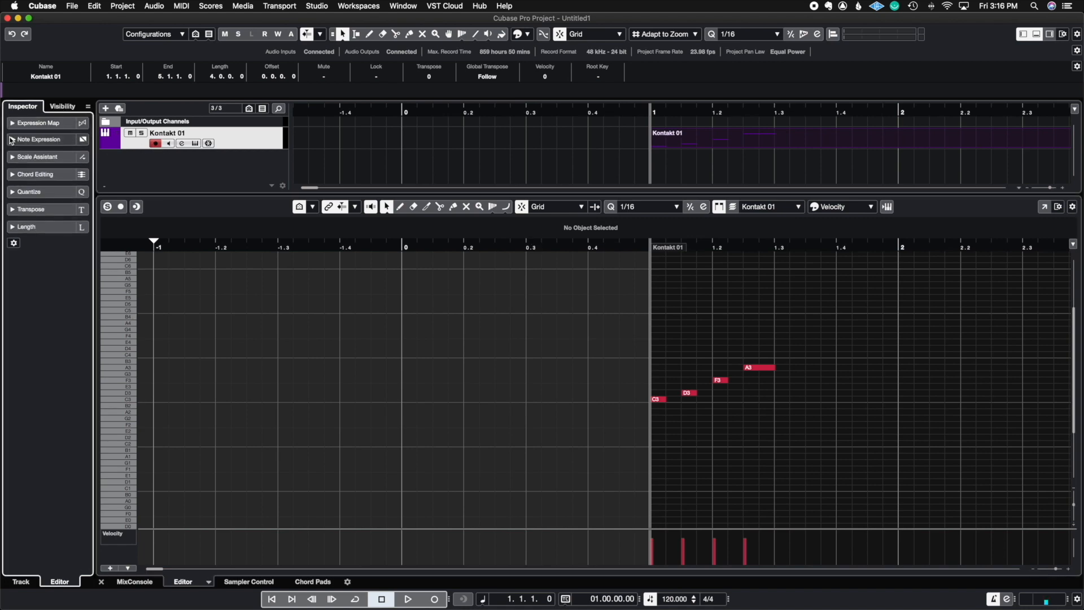
Expand and collapse the Inspector's Note Expression and Scale Assistant sections to look at their contents.
{"action": "left_click", "coordinate": [11, 139]}
{"action": "left_click", "coordinate": [11, 140]}
{"action": "left_click", "coordinate": [12, 157]}
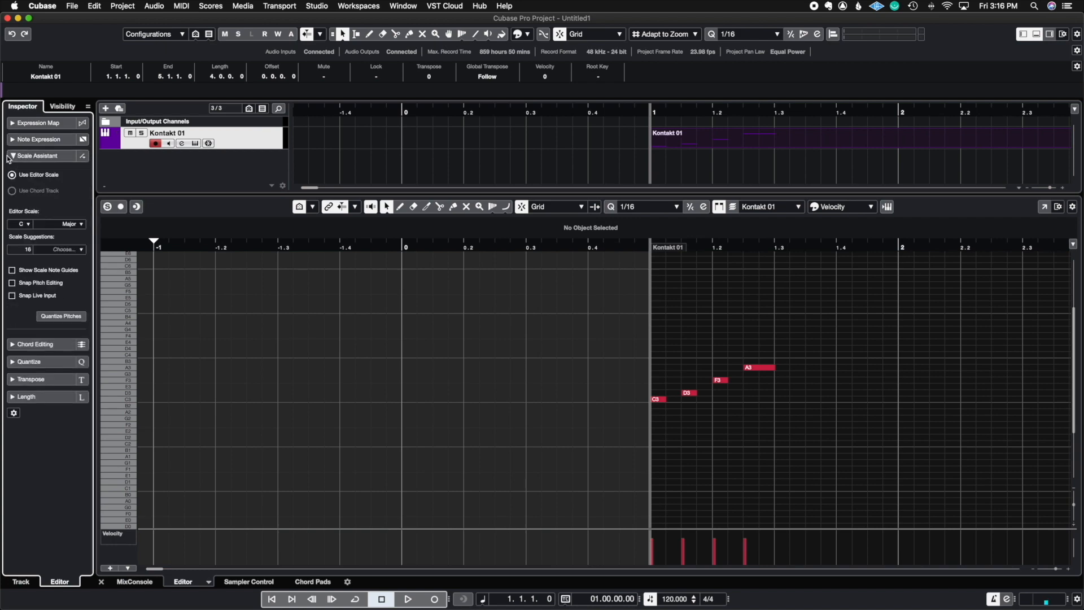
{"action": "left_click", "coordinate": [10, 158]}
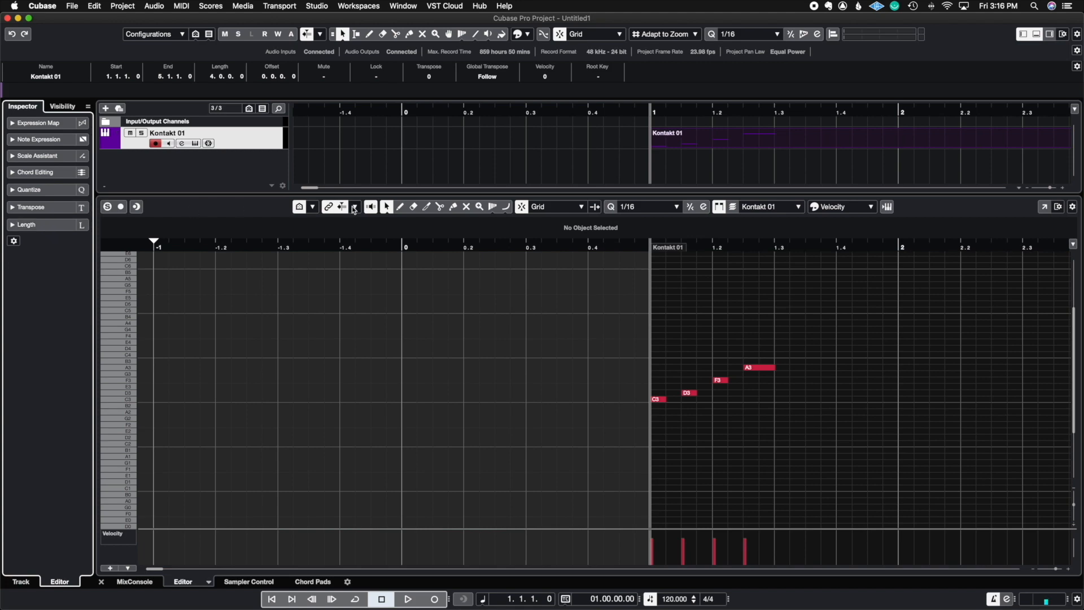
Set the Scale Assistant's editor scale to D Aeolian (nat. minor).
{"action": "left_click", "coordinate": [19, 156]}
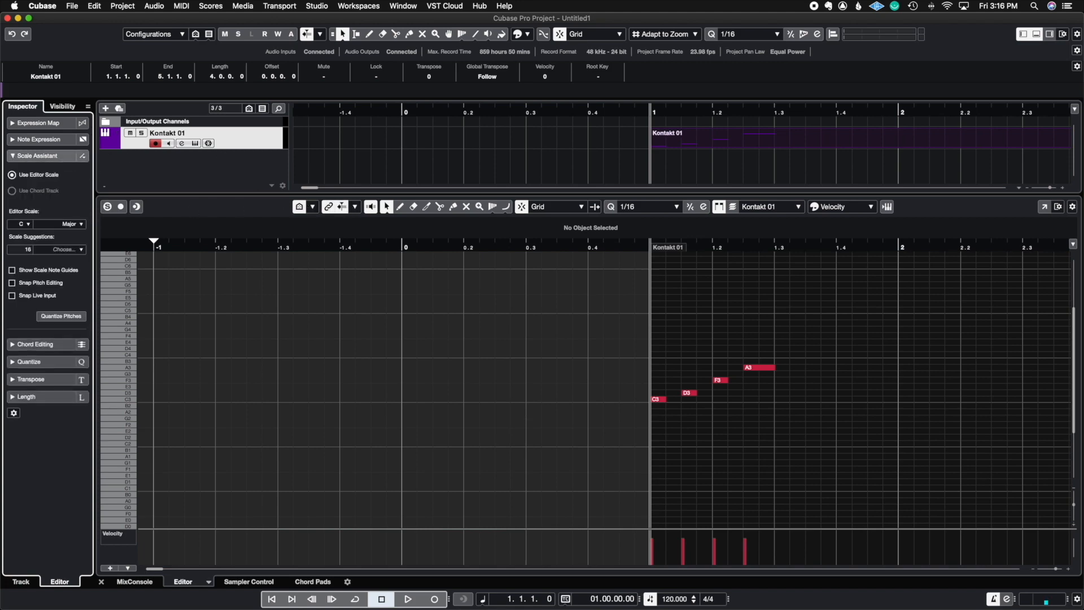
{"action": "left_click", "coordinate": [29, 225]}
{"action": "left_click", "coordinate": [29, 256]}
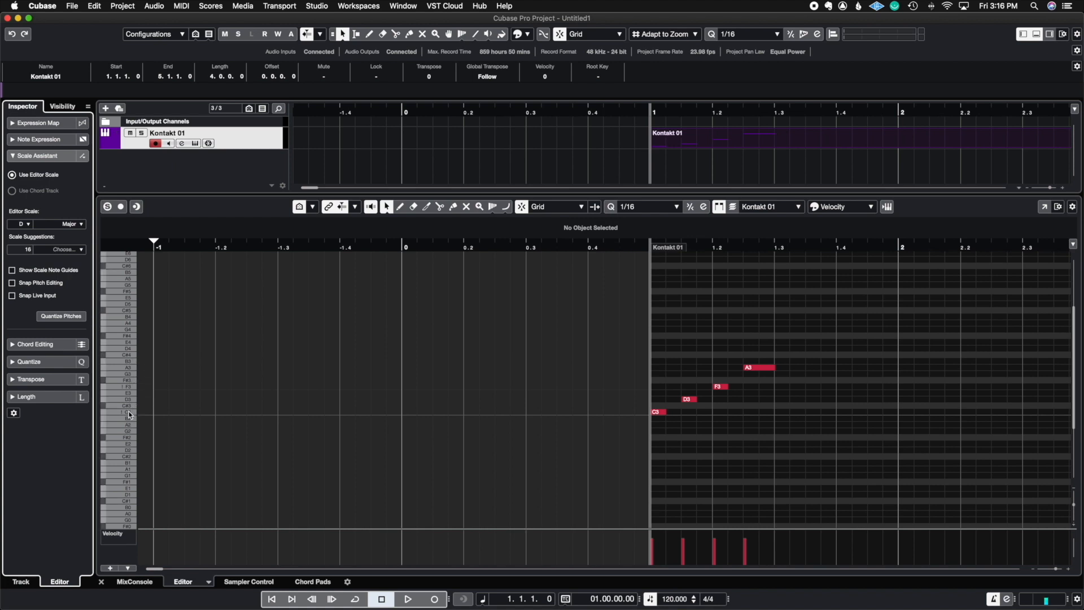
{"action": "mouse_move", "coordinate": [129, 415]}
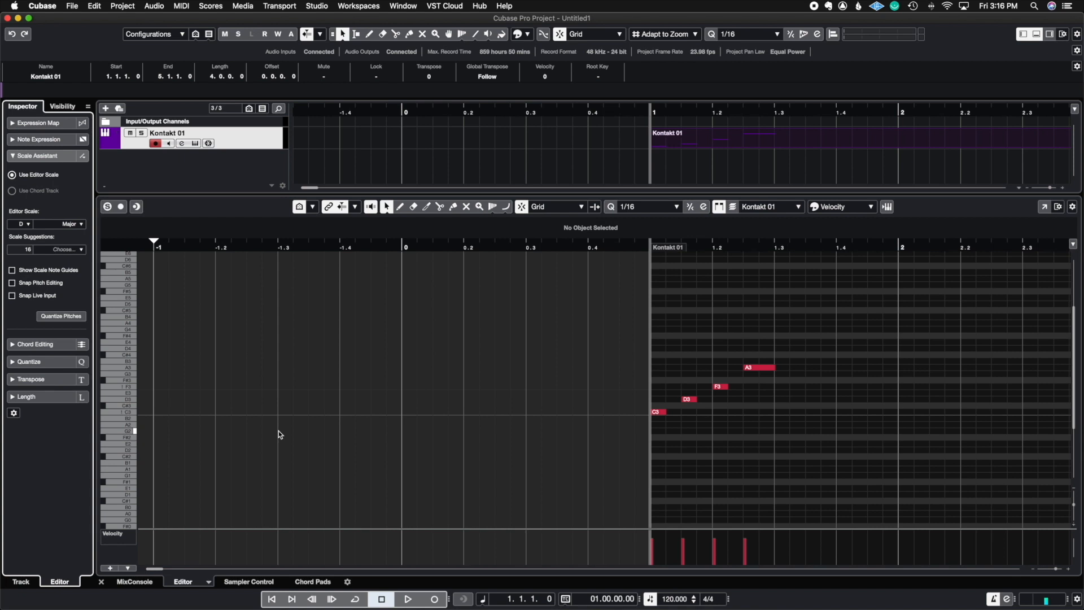
{"action": "left_click", "coordinate": [76, 225]}
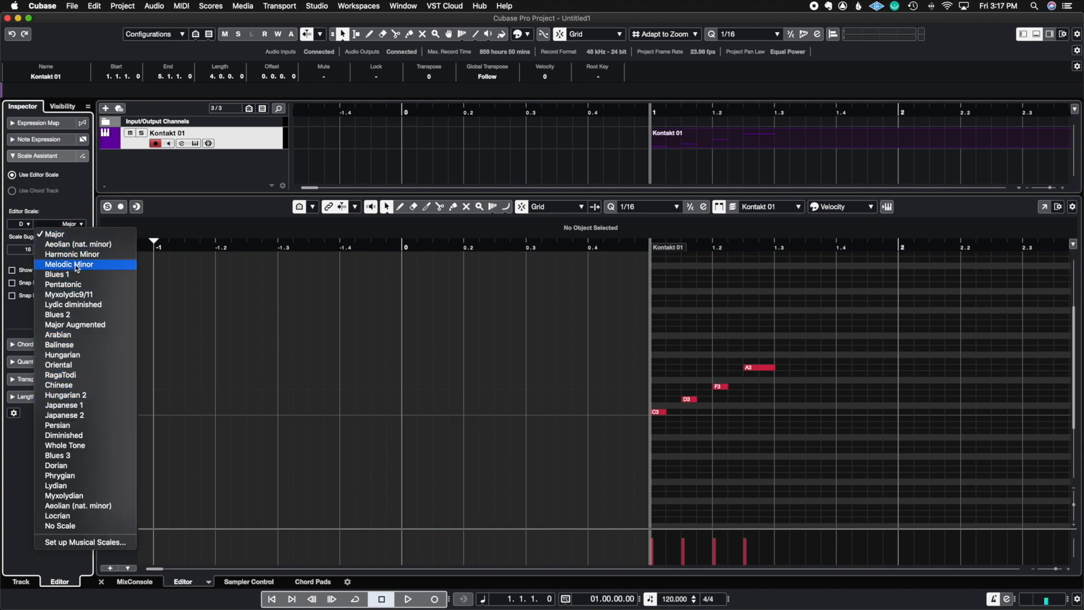
{"action": "left_click", "coordinate": [83, 245]}
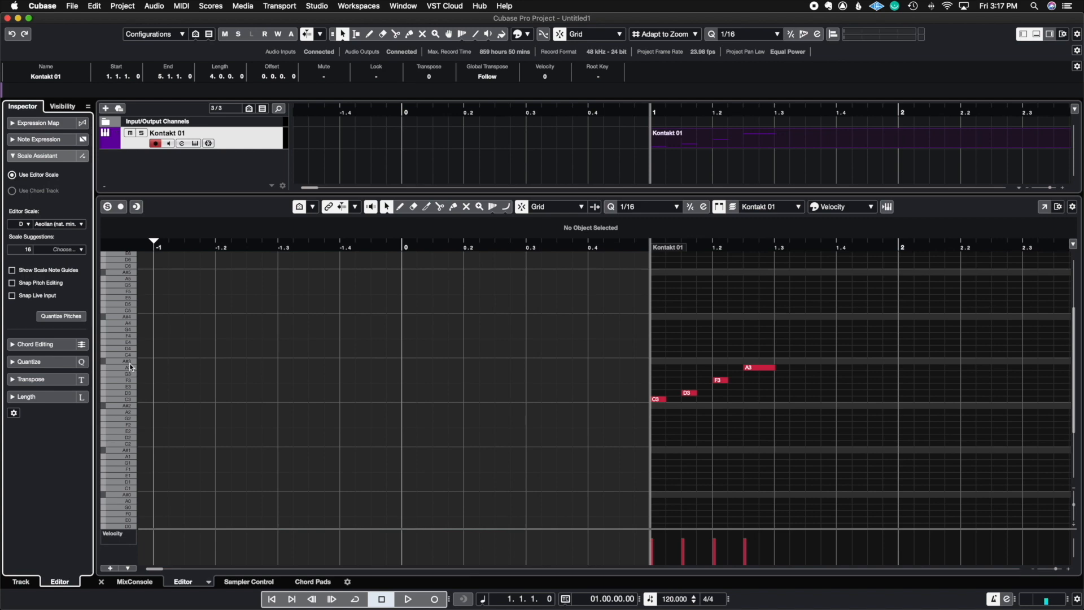
Restore the editor scale to C Major and collapse the Scale Assistant section.
{"action": "left_click", "coordinate": [22, 223]}
{"action": "left_click", "coordinate": [25, 213]}
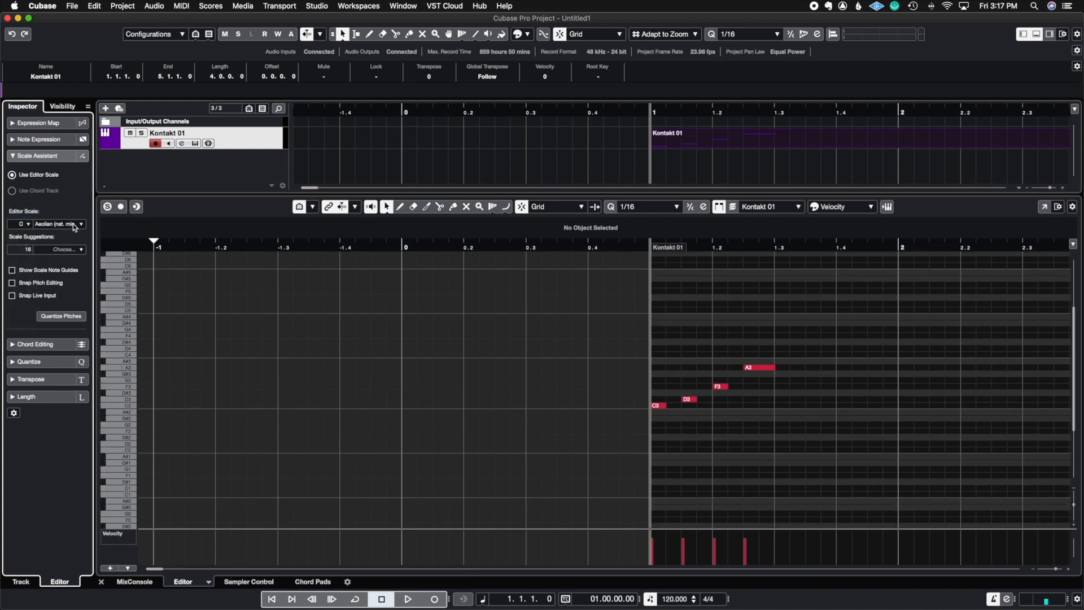
{"action": "left_click", "coordinate": [72, 224]}
{"action": "left_click", "coordinate": [72, 233]}
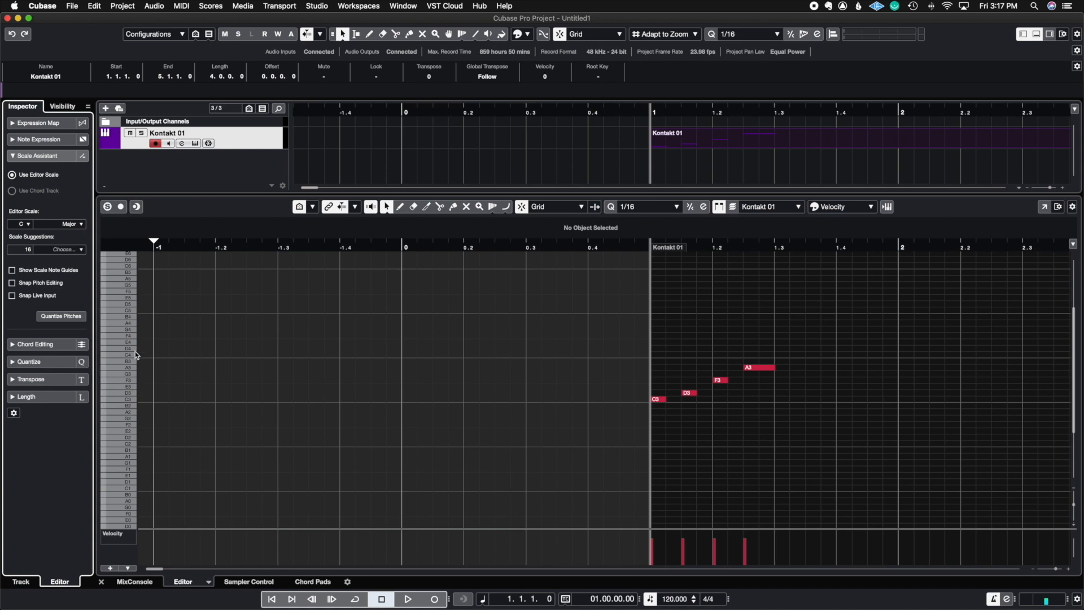
{"action": "left_click", "coordinate": [15, 157]}
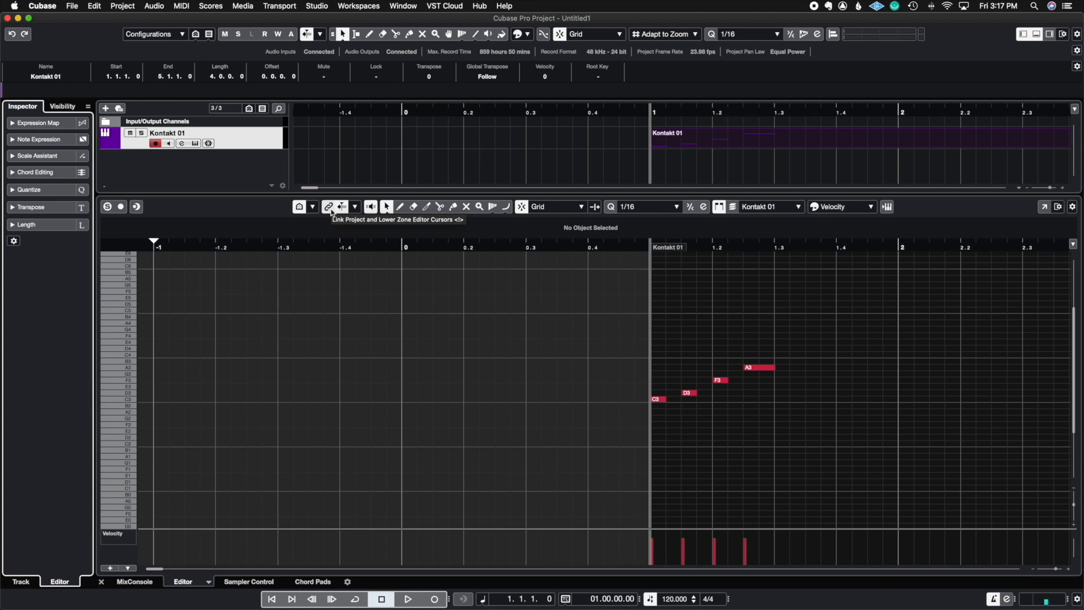
Play and stop the project with Auto-Scroll on and off to compare how the linked project and editor views follow the cursor.
{"action": "key", "text": "space"}
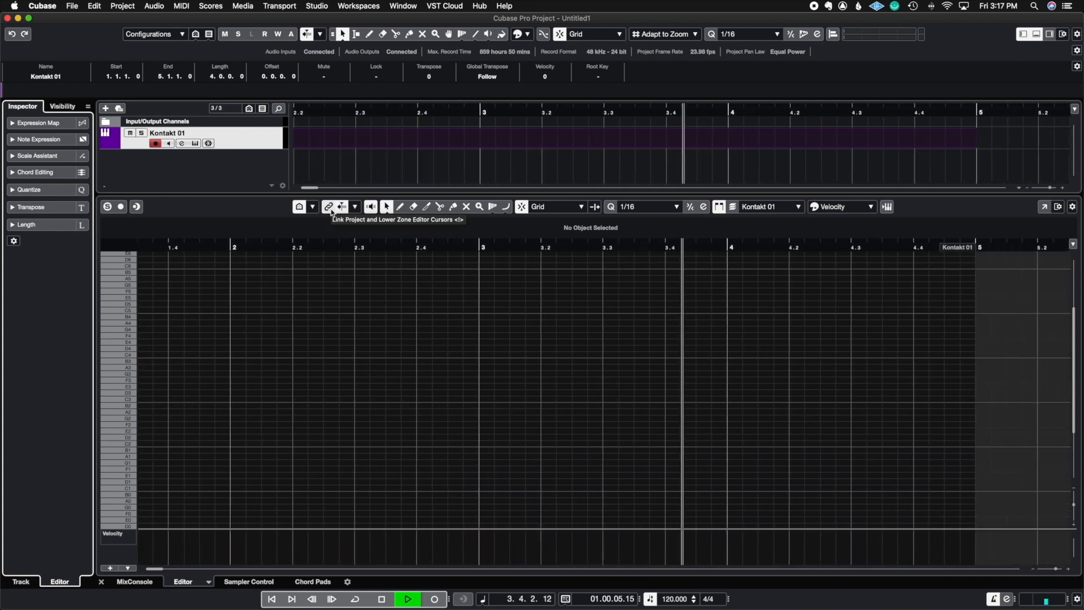
{"action": "key", "text": "space"}
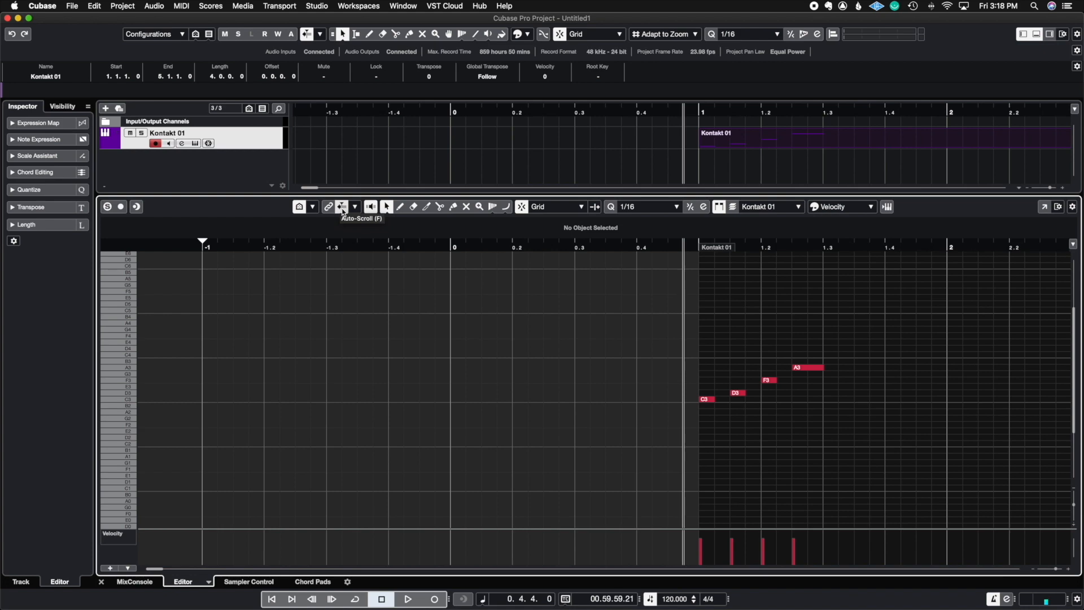
{"action": "left_click", "coordinate": [342, 212]}
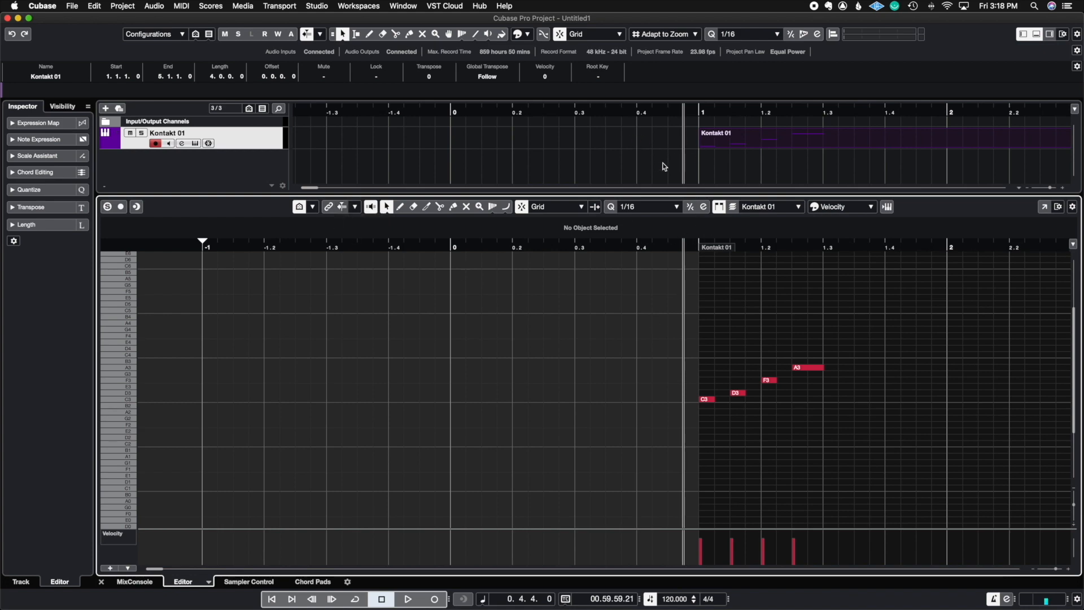
{"action": "key", "text": "space"}
{"action": "key", "text": "space"}
{"action": "key", "text": "space"}
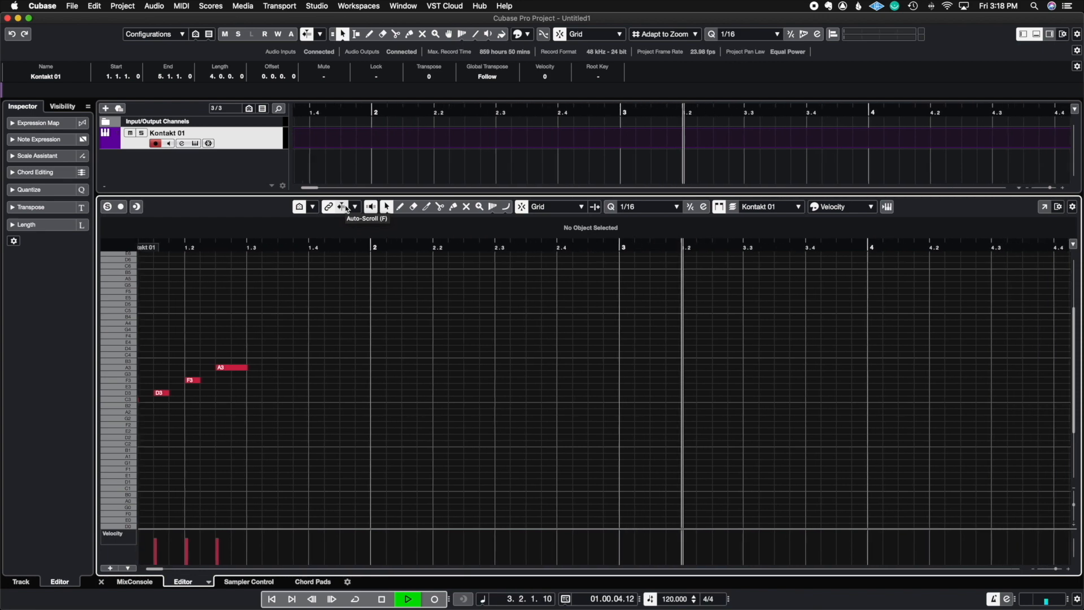
{"action": "key", "text": "space"}
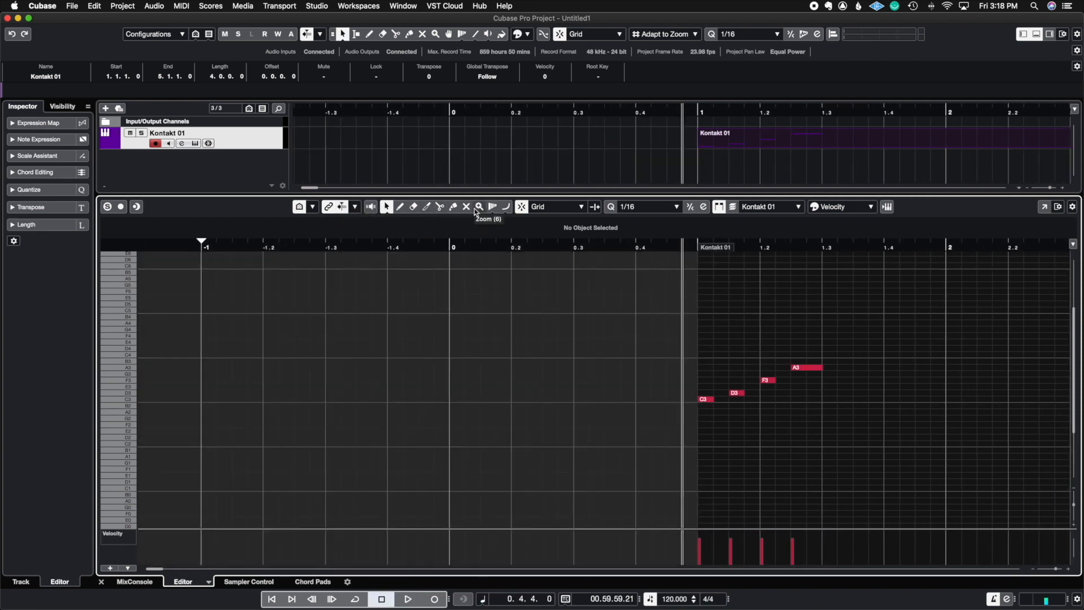
Pick the Key Editor's Line tool, and duplicate the Kontakt 01 instrument track with its part.
{"action": "left_click", "coordinate": [505, 212]}
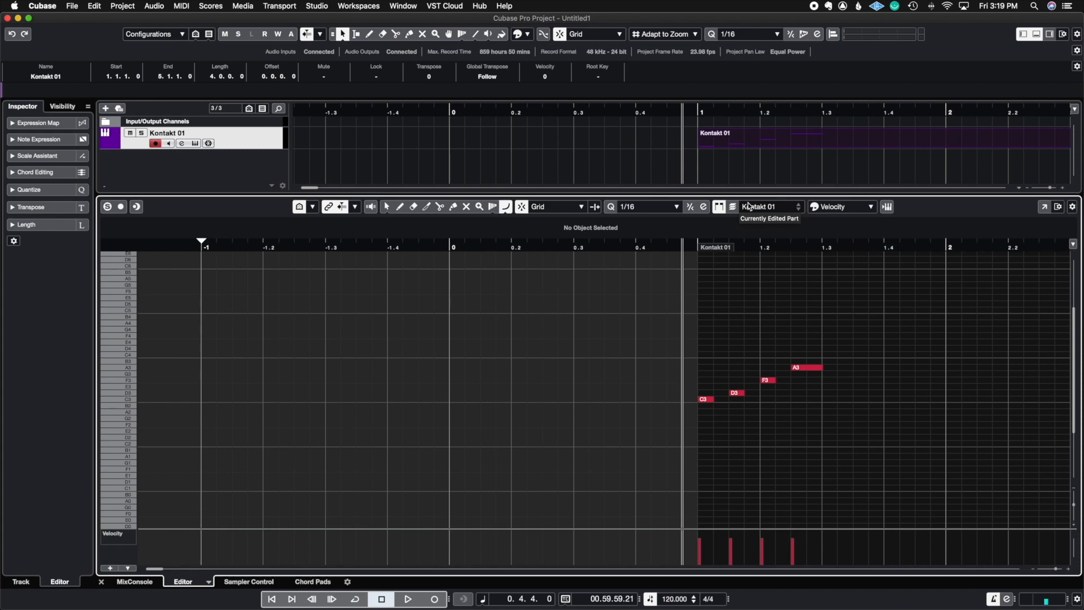
{"action": "left_click", "coordinate": [723, 154]}
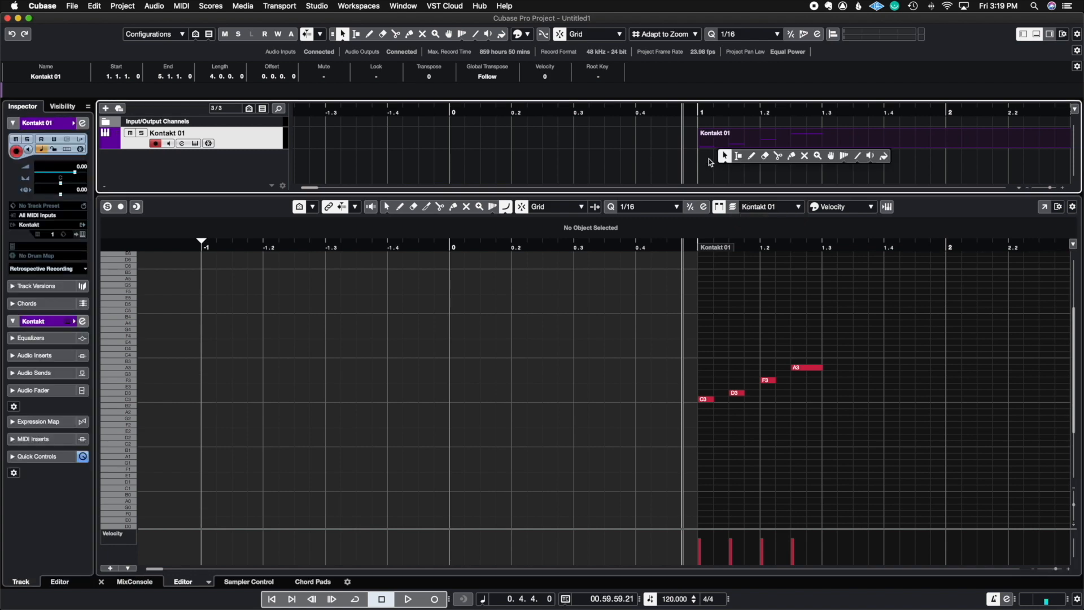
{"action": "right_click", "coordinate": [273, 144]}
{"action": "left_click", "coordinate": [310, 174]}
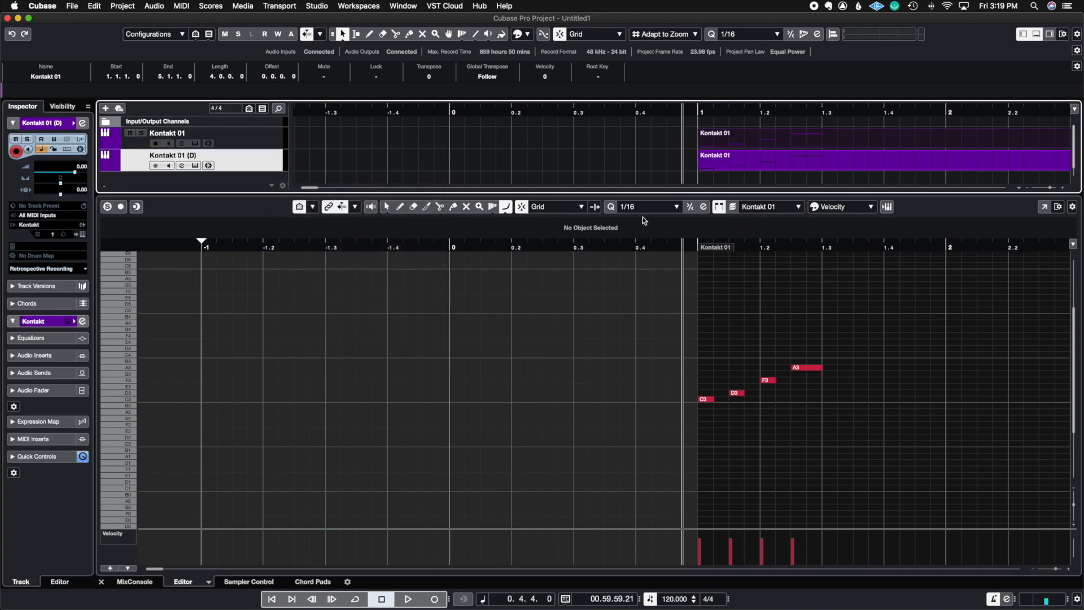
{"action": "left_click", "coordinate": [672, 167]}
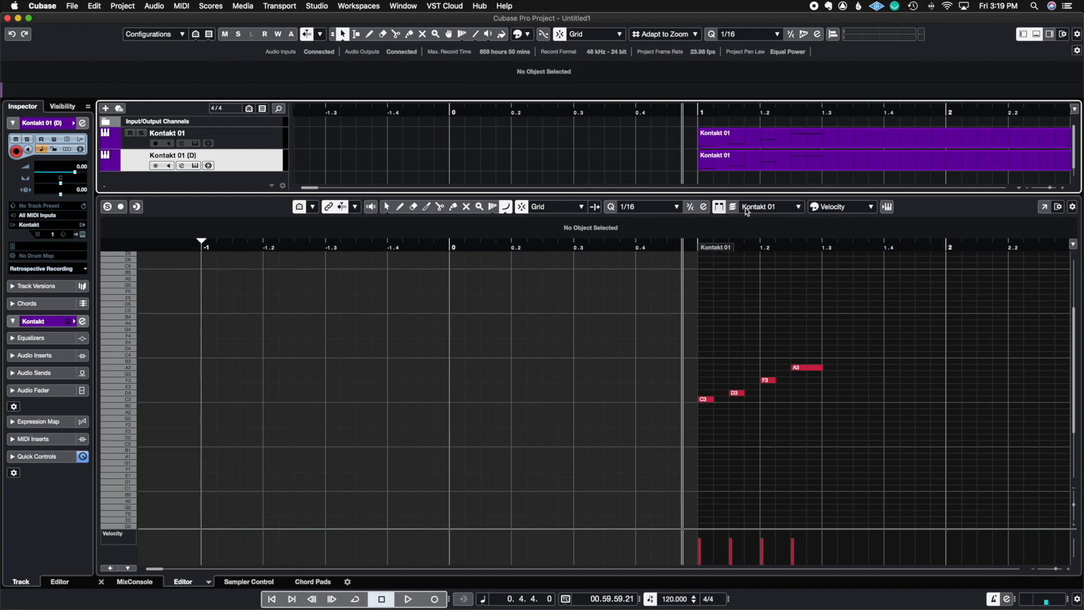
Show the duplicated track's part in the Key Editor and switch back to the Object Selection tool.
{"action": "left_click_drag", "start_coordinate": [693, 176], "coordinate": [718, 141]}
{"action": "left_click", "coordinate": [771, 156]}
{"action": "right_click", "coordinate": [752, 202]}
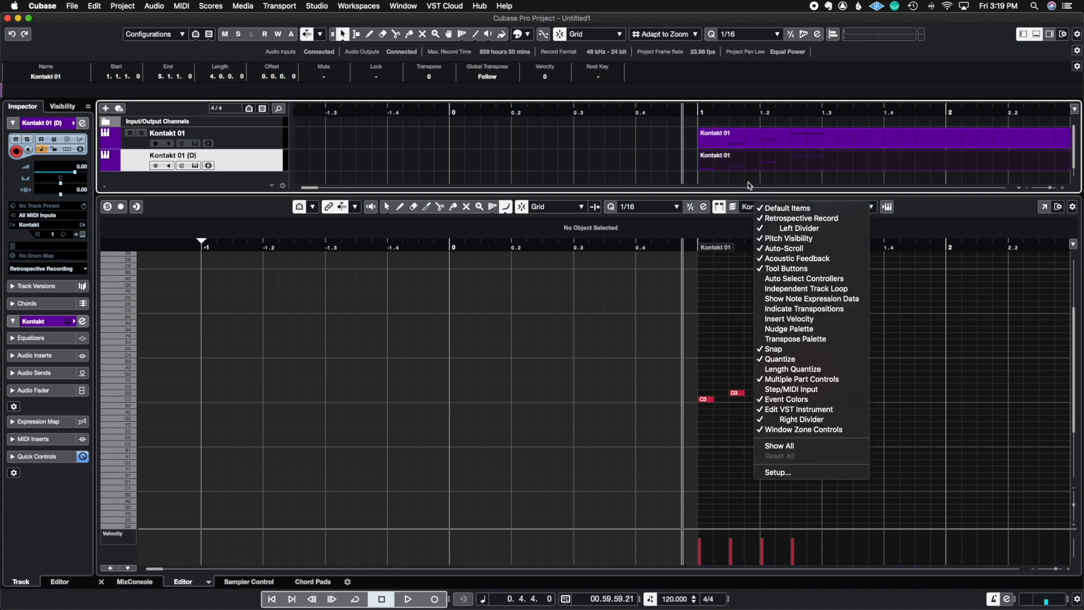
{"action": "left_click", "coordinate": [745, 176]}
{"action": "left_click", "coordinate": [769, 337]}
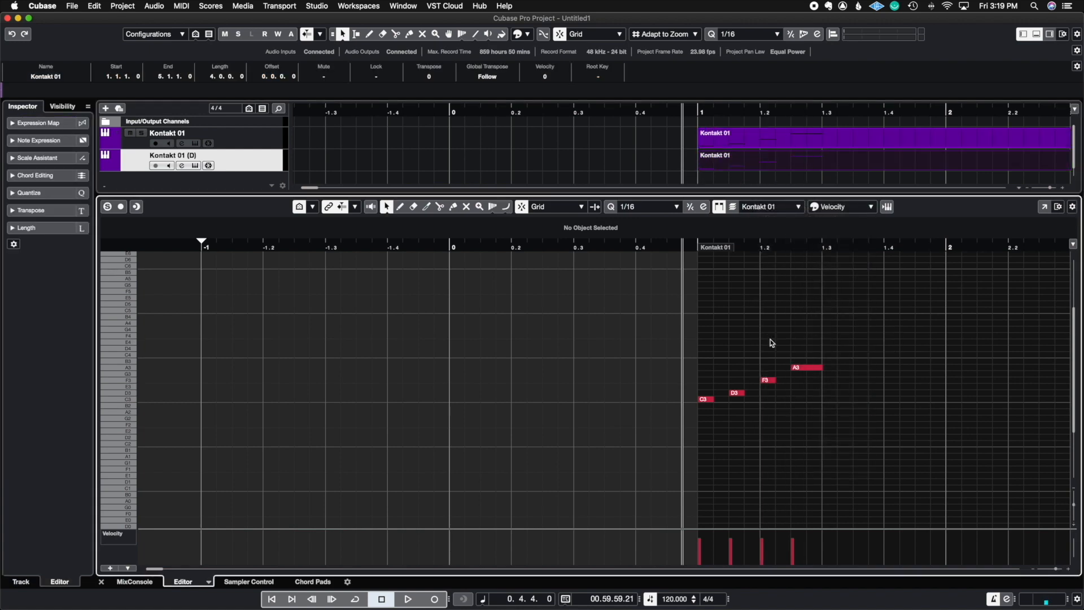
In the duplicated part, move A3 up to G4, F3 down to E2 one sixteenth earlier, and D3 up to D4.
{"action": "left_click_drag", "start_coordinate": [803, 367], "coordinate": [807, 331]}
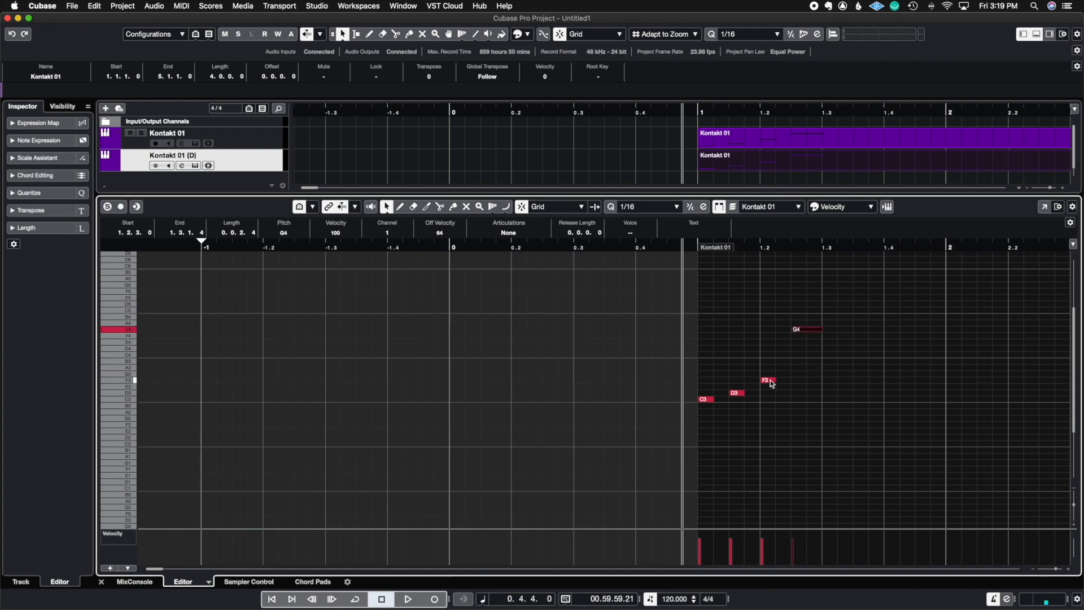
{"action": "left_click_drag", "start_coordinate": [769, 381], "coordinate": [754, 430]}
{"action": "left_click_drag", "start_coordinate": [737, 393], "coordinate": [734, 349]}
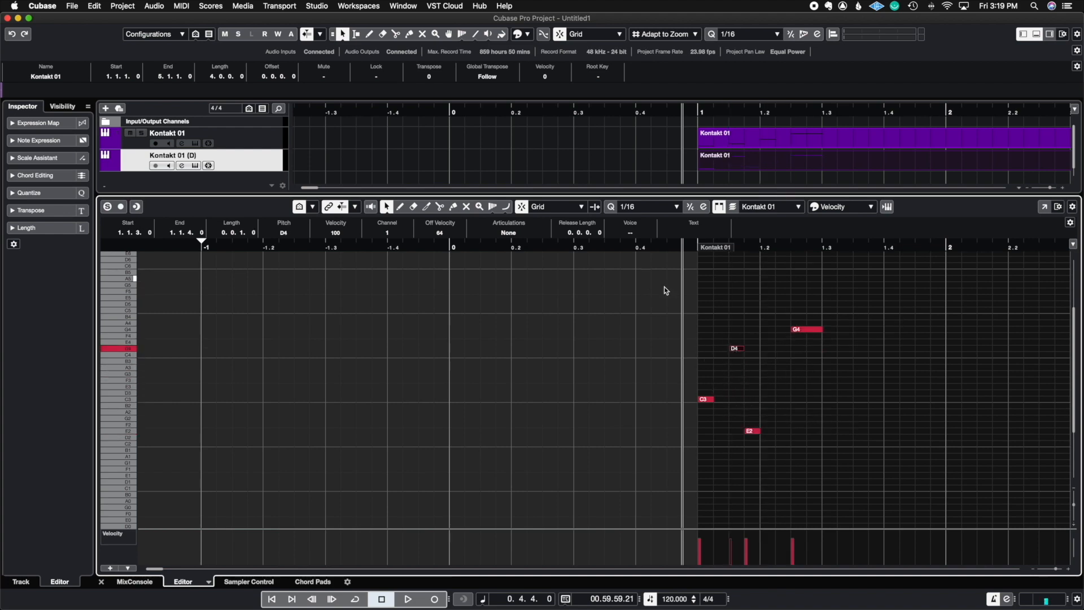
Switch between the original and duplicated parts, and display both together in the Key Editor to compare their notes.
{"action": "left_click", "coordinate": [785, 141]}
{"action": "left_click", "coordinate": [784, 153]}
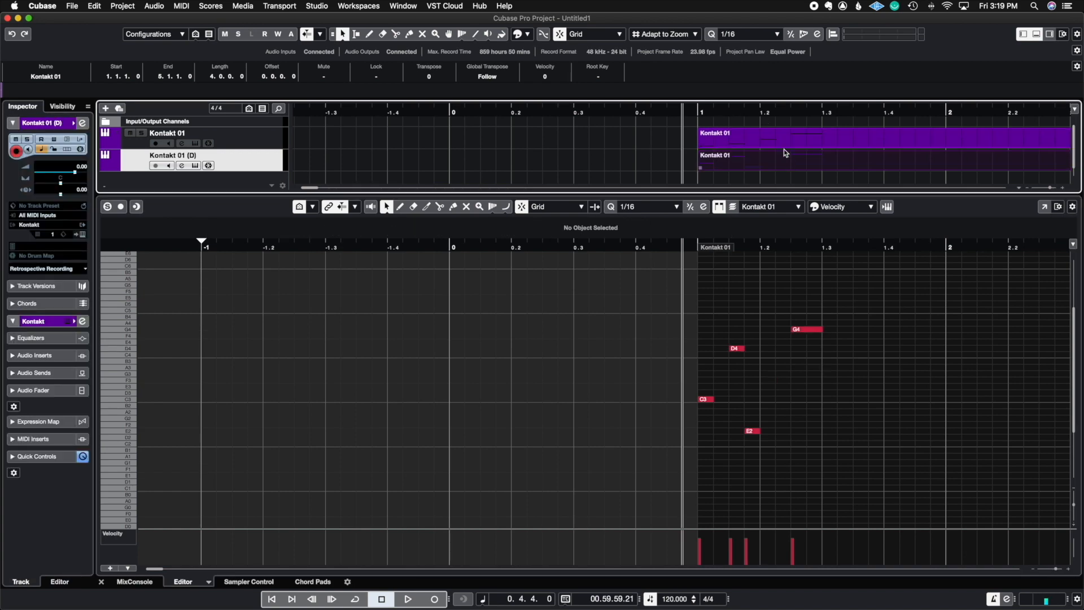
{"action": "left_click", "coordinate": [782, 142]}
{"action": "left_click_drag", "start_coordinate": [747, 173], "coordinate": [732, 141]}
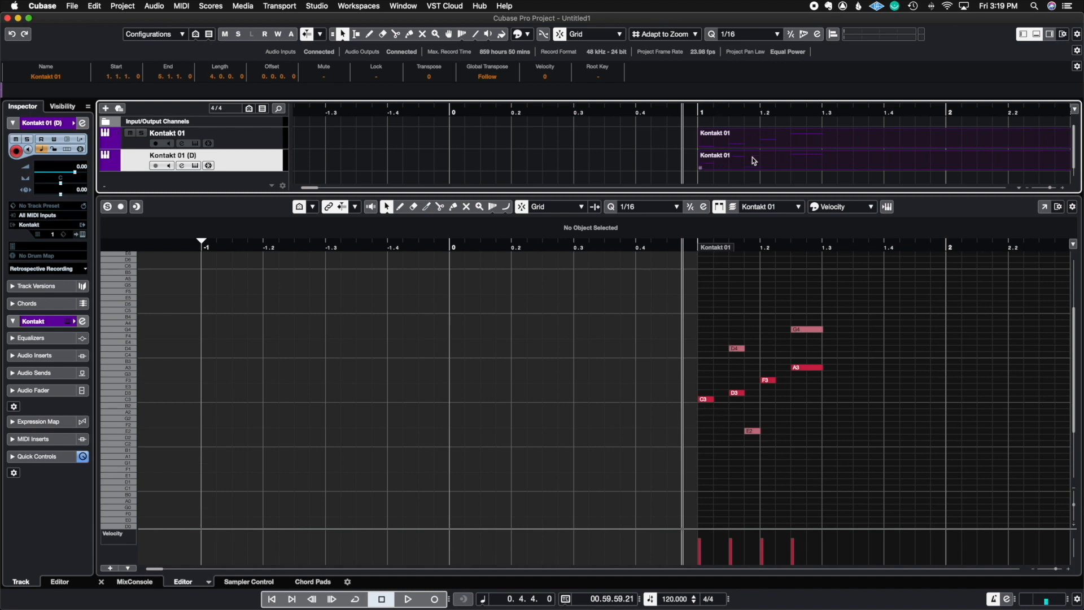
Lower the duplicated part's first note to G2, and select both parts so they show together in the Key Editor.
{"action": "left_click", "coordinate": [704, 399]}
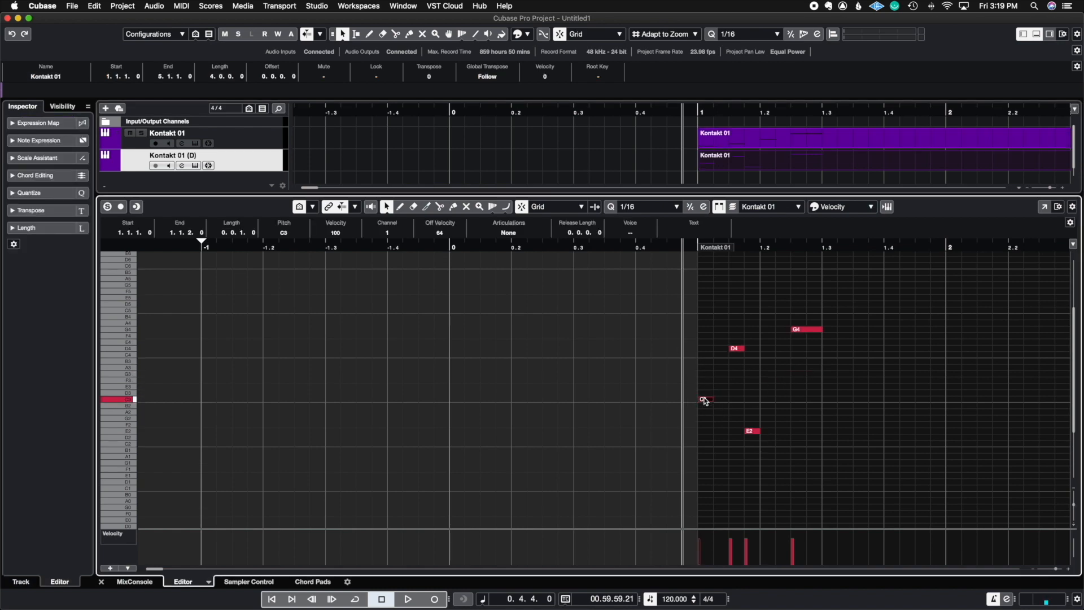
{"action": "left_click_drag", "start_coordinate": [705, 401], "coordinate": [702, 418]}
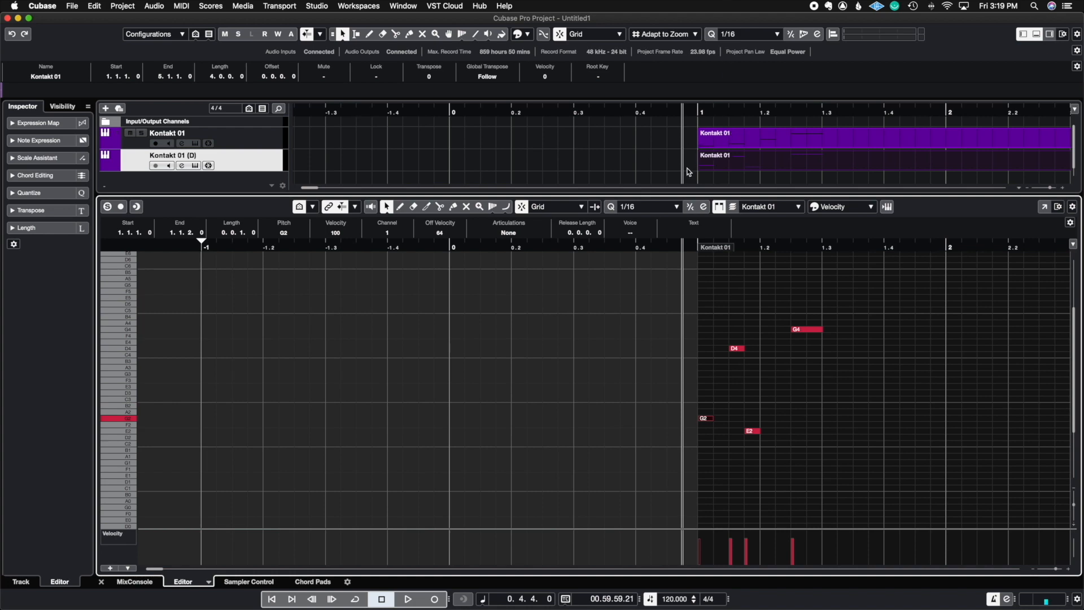
{"action": "left_click_drag", "start_coordinate": [688, 169], "coordinate": [708, 138]}
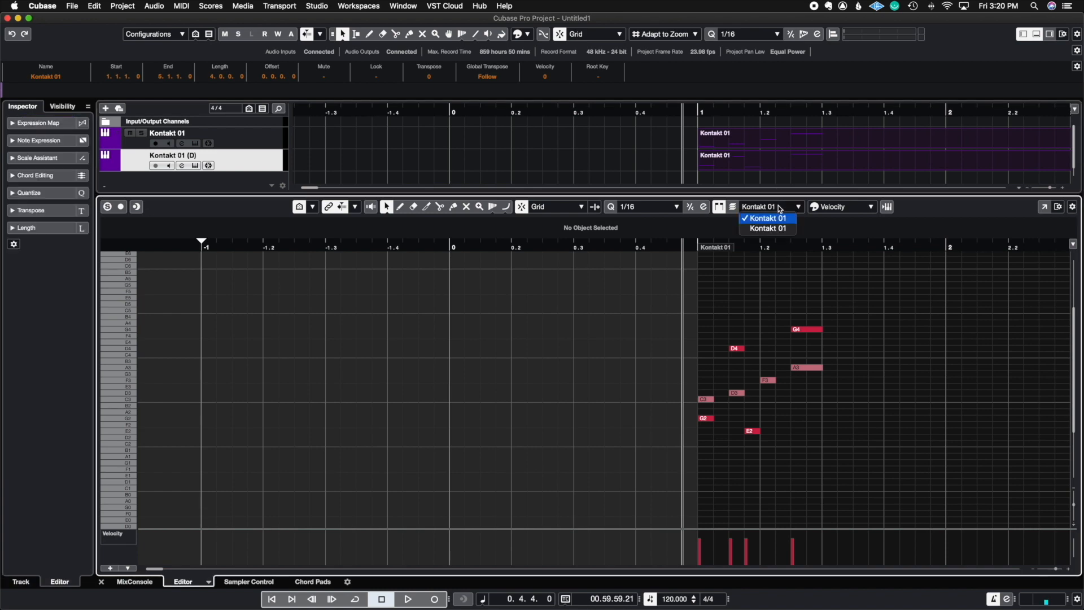
Rename the duplicated track to Kontakt 02.
{"action": "double_click", "coordinate": [189, 155]}
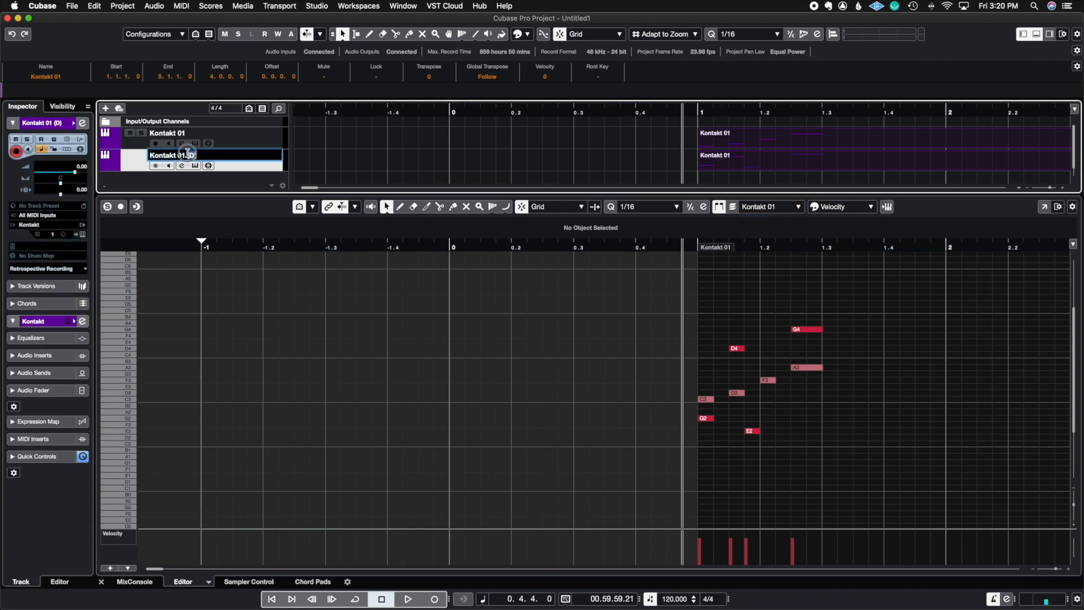
{"action": "key", "text": "BackSpace"}
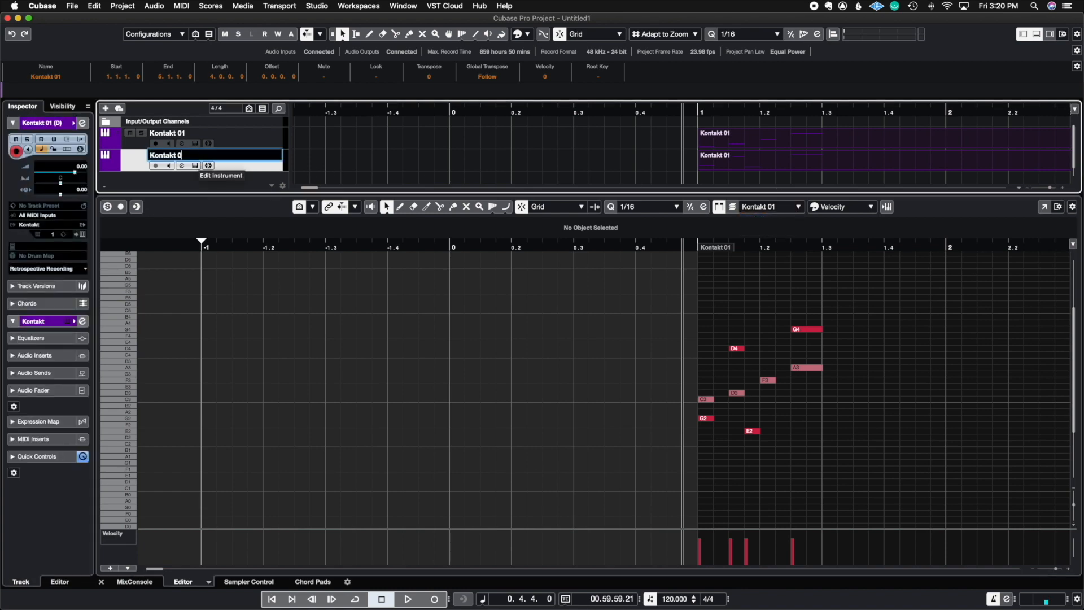
{"action": "type", "text": "2"}
{"action": "key", "text": "Return"}
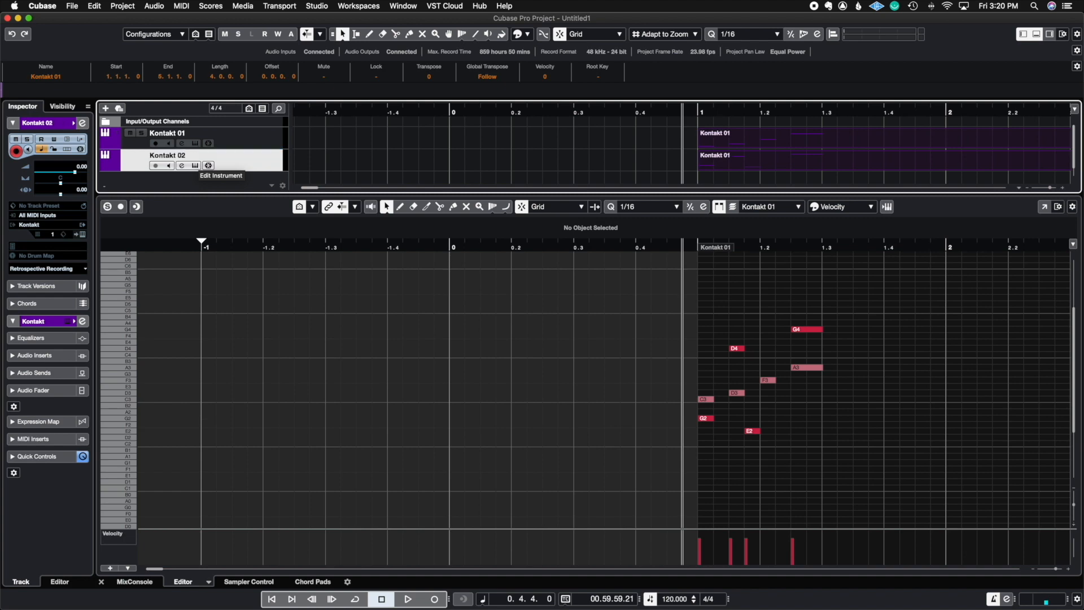
Rename the part on the duplicated track to Kontakt 02, and select both parts for display in the Key Editor.
{"action": "left_click", "coordinate": [759, 174]}
{"action": "left_click", "coordinate": [748, 161]}
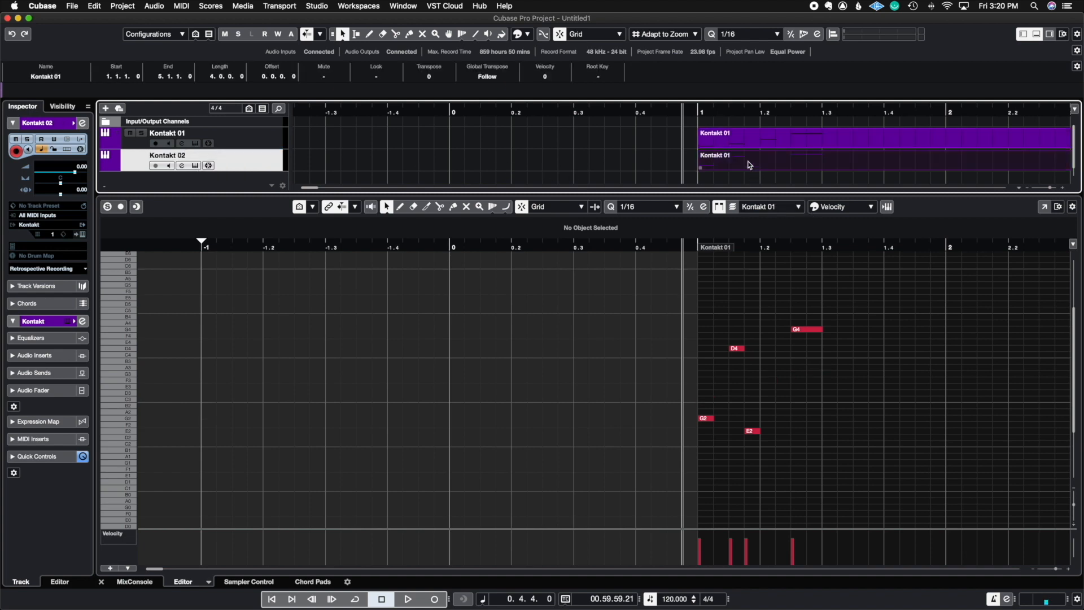
{"action": "left_click", "coordinate": [59, 77]}
{"action": "left_click", "coordinate": [63, 78]}
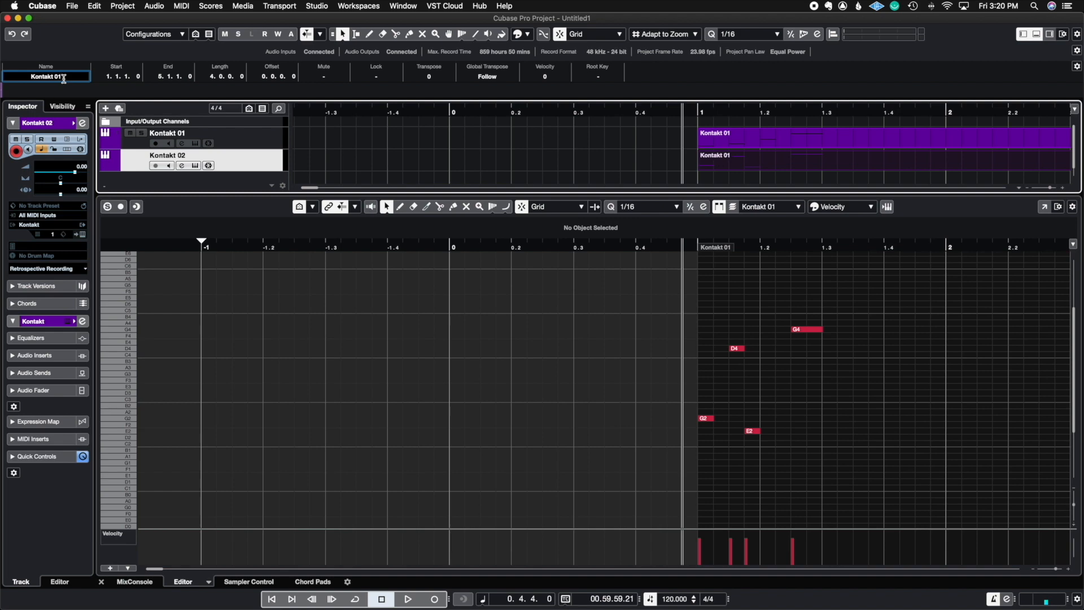
{"action": "key", "text": "BackSpace"}
{"action": "type", "text": "2"}
{"action": "key", "text": "Return"}
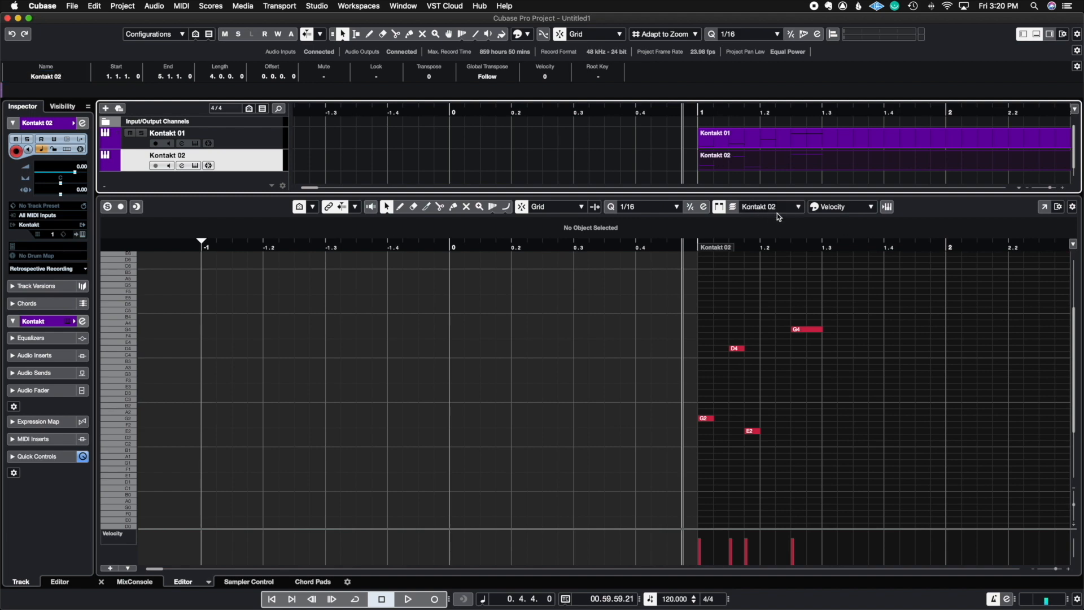
{"action": "left_click_drag", "start_coordinate": [726, 181], "coordinate": [714, 141]}
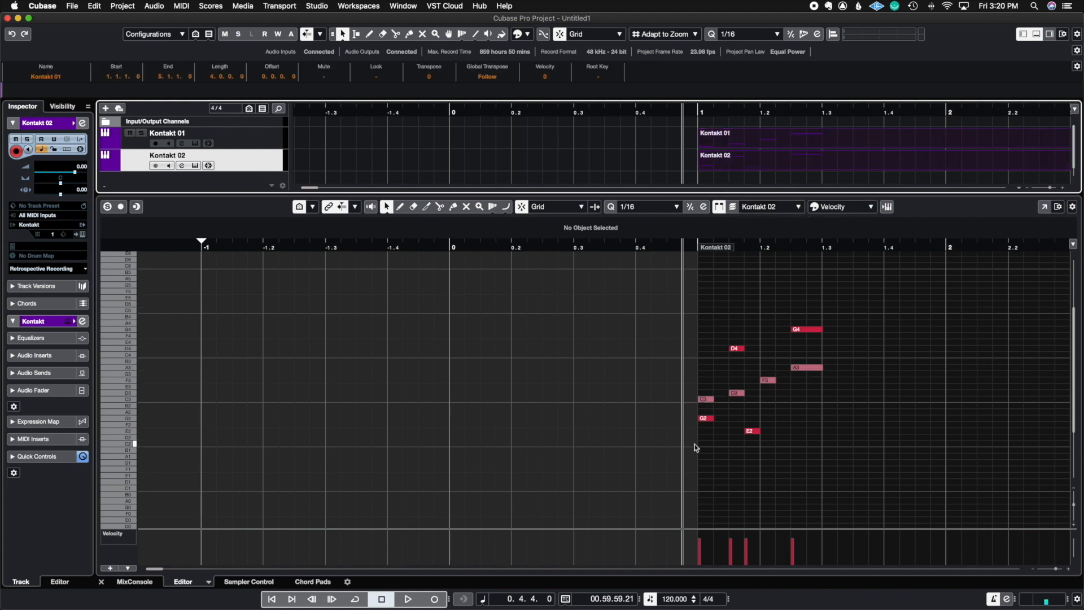
Make Kontakt 01 the active part for editing, and toggle the part borders off and on to compare the display.
{"action": "left_click", "coordinate": [798, 206]}
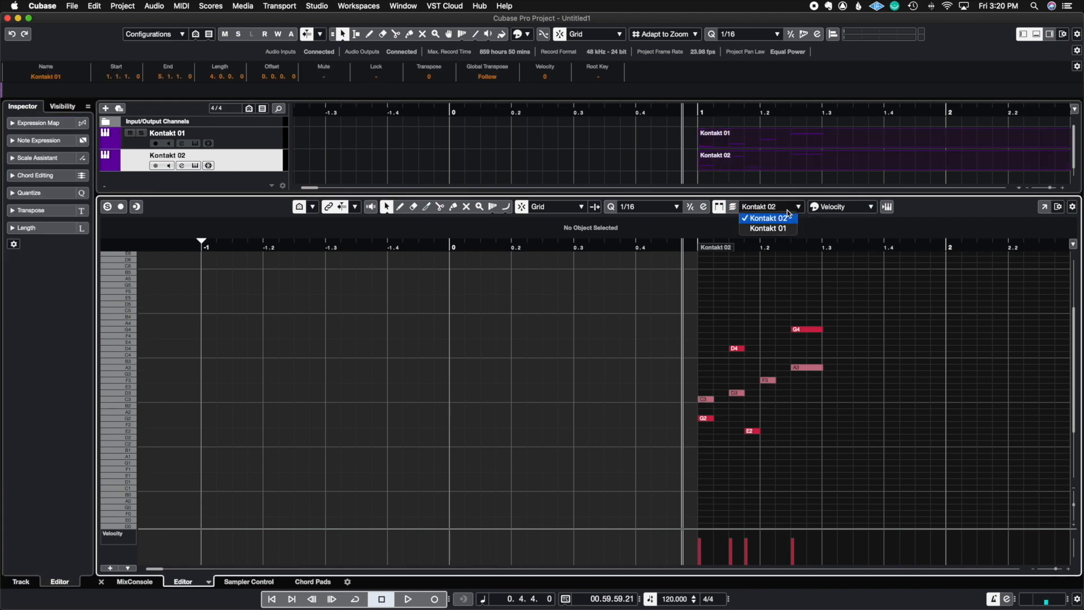
{"action": "left_click", "coordinate": [784, 227]}
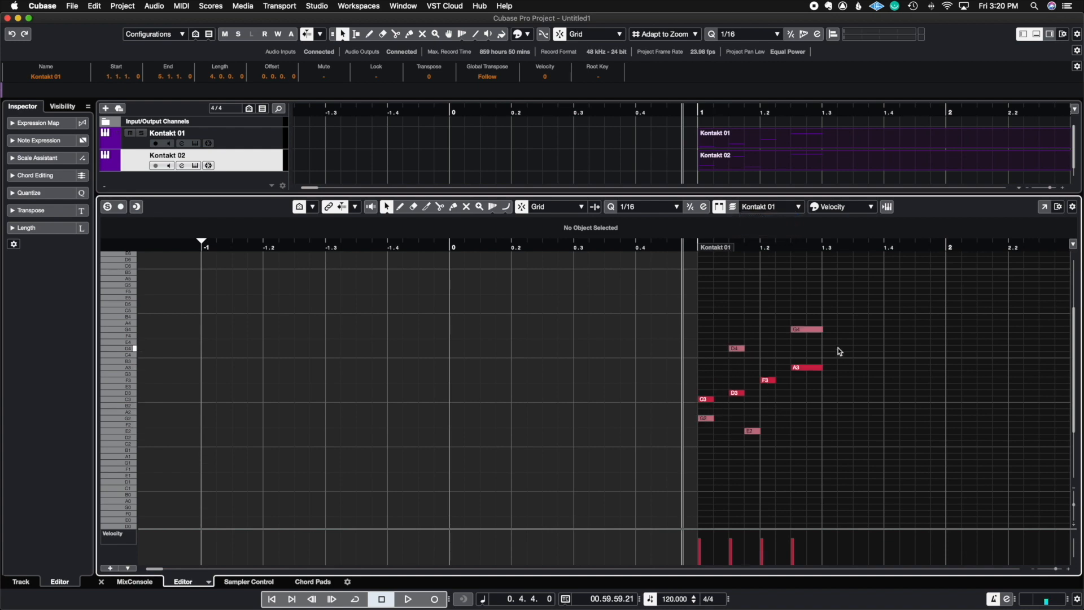
{"action": "left_click", "coordinate": [725, 210]}
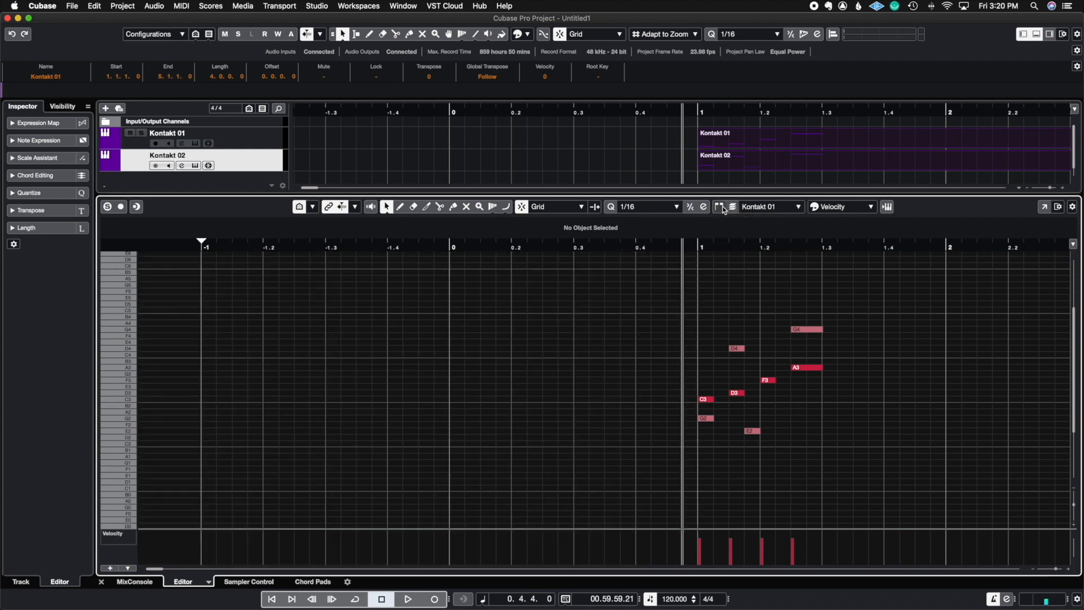
{"action": "left_click", "coordinate": [723, 209]}
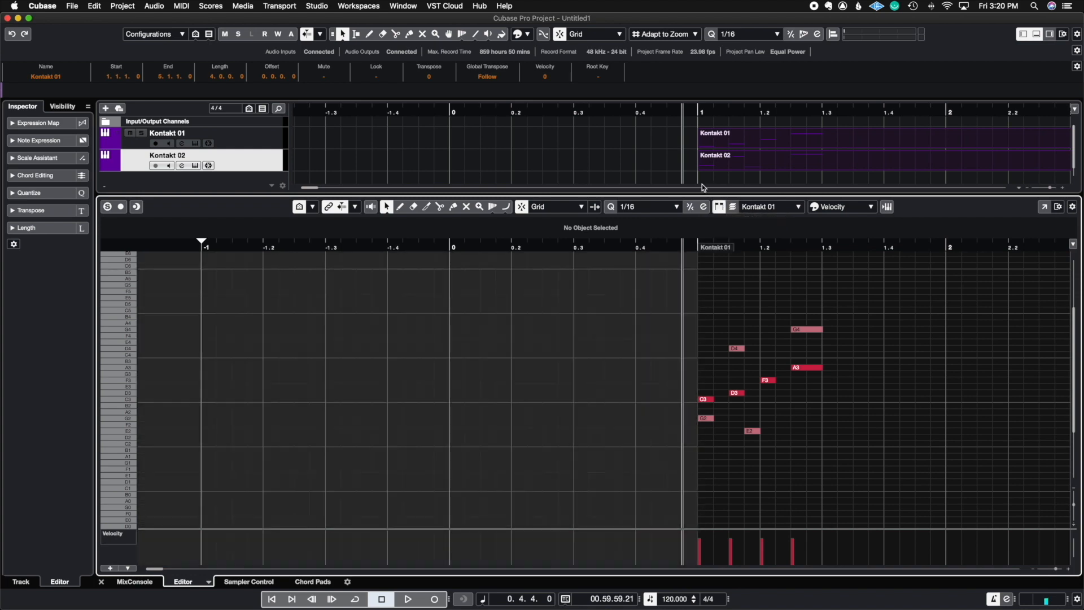
{"action": "left_click", "coordinate": [720, 207]}
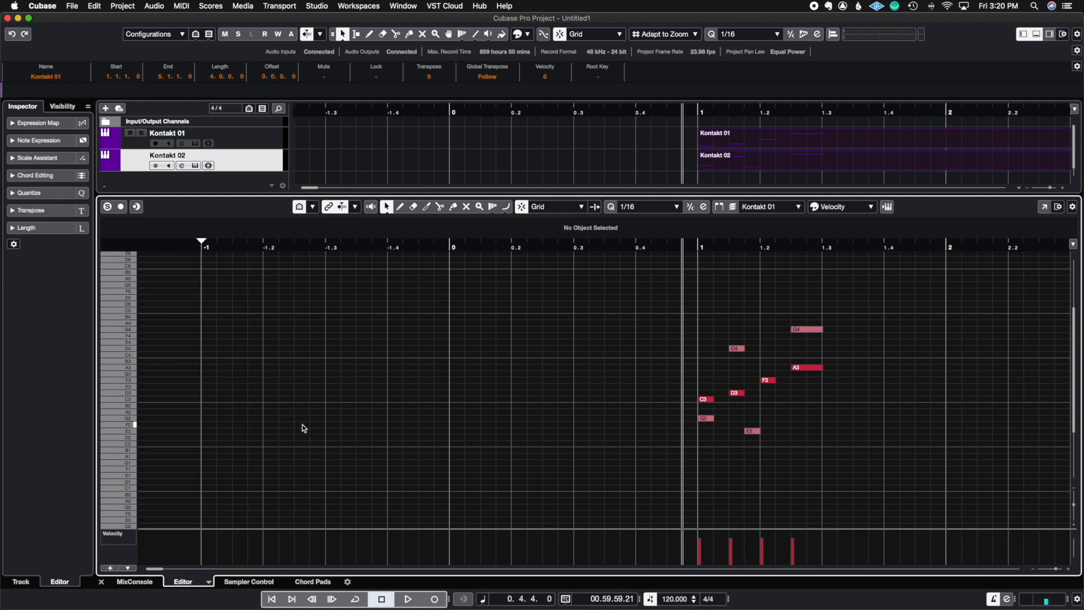
{"action": "left_click", "coordinate": [722, 208]}
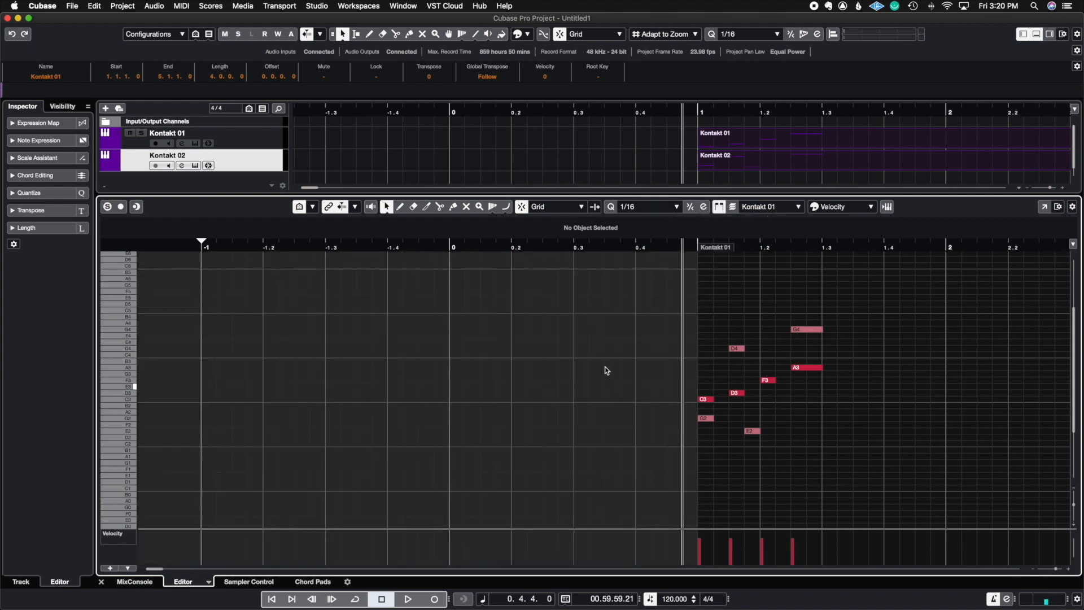
{"action": "left_click", "coordinate": [719, 207]}
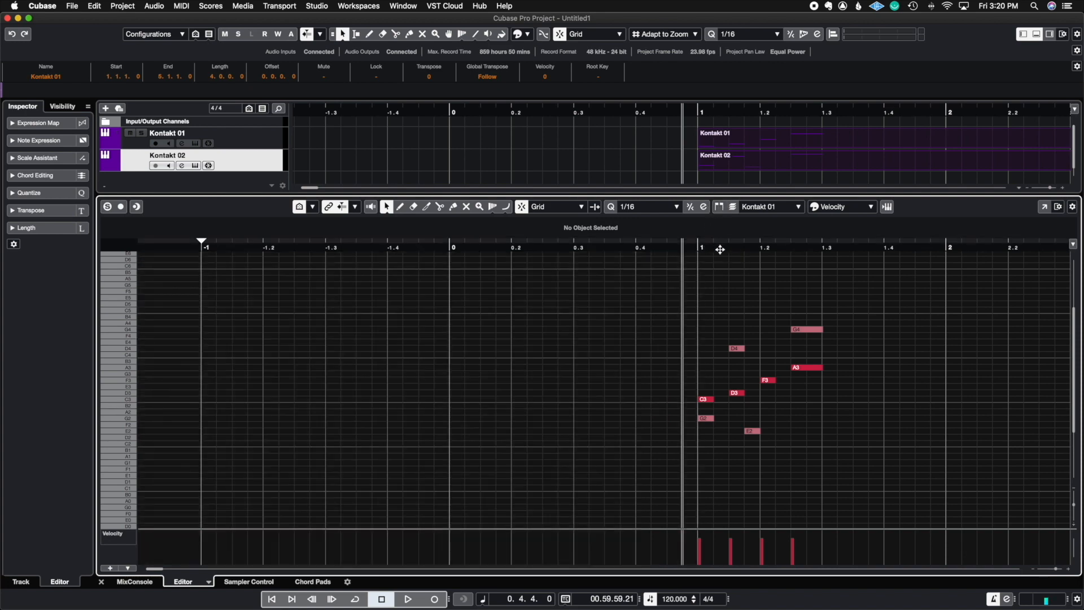
{"action": "left_click", "coordinate": [719, 208]}
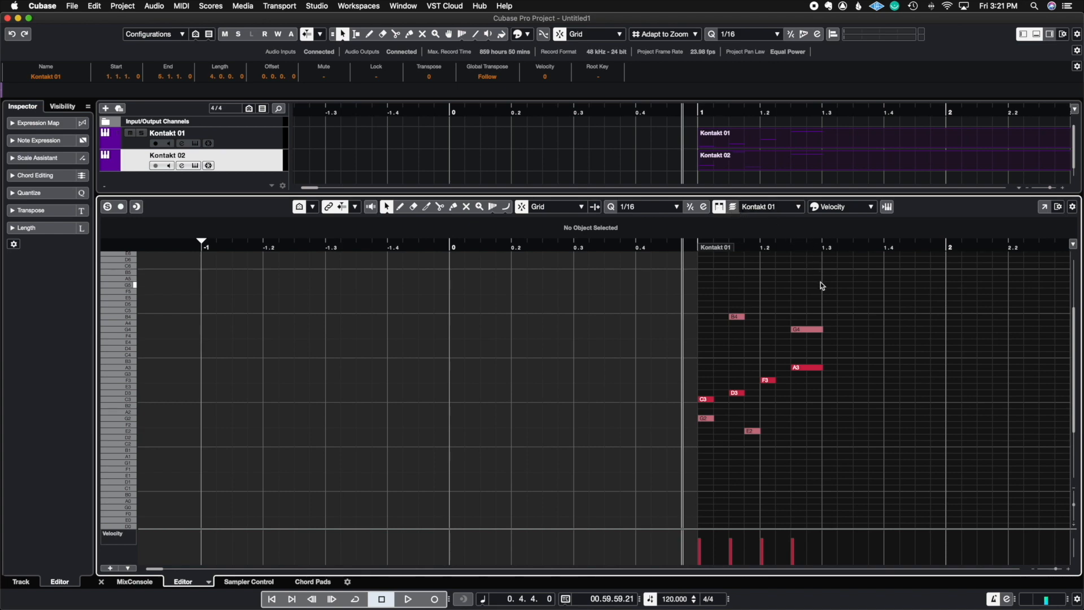
Restrict editing to the active part, and shorten all Kontakt 01 notes together, bringing the first note's length to 0.0.0.115.
{"action": "left_click", "coordinate": [730, 209]}
{"action": "left_click_drag", "start_coordinate": [830, 299], "coordinate": [613, 568]}
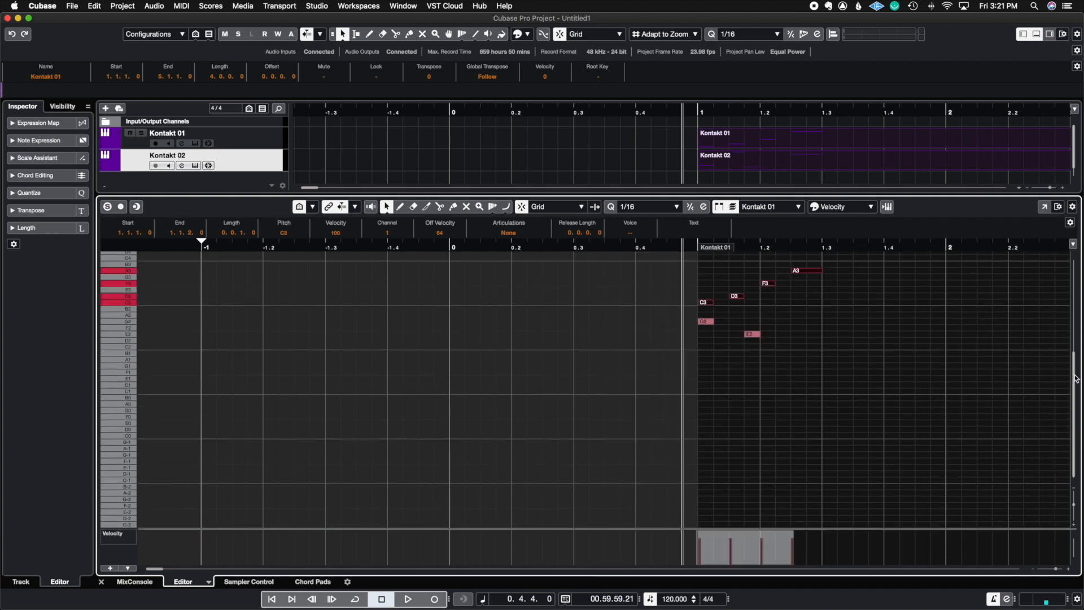
{"action": "left_click_drag", "start_coordinate": [1076, 379], "coordinate": [1077, 347]}
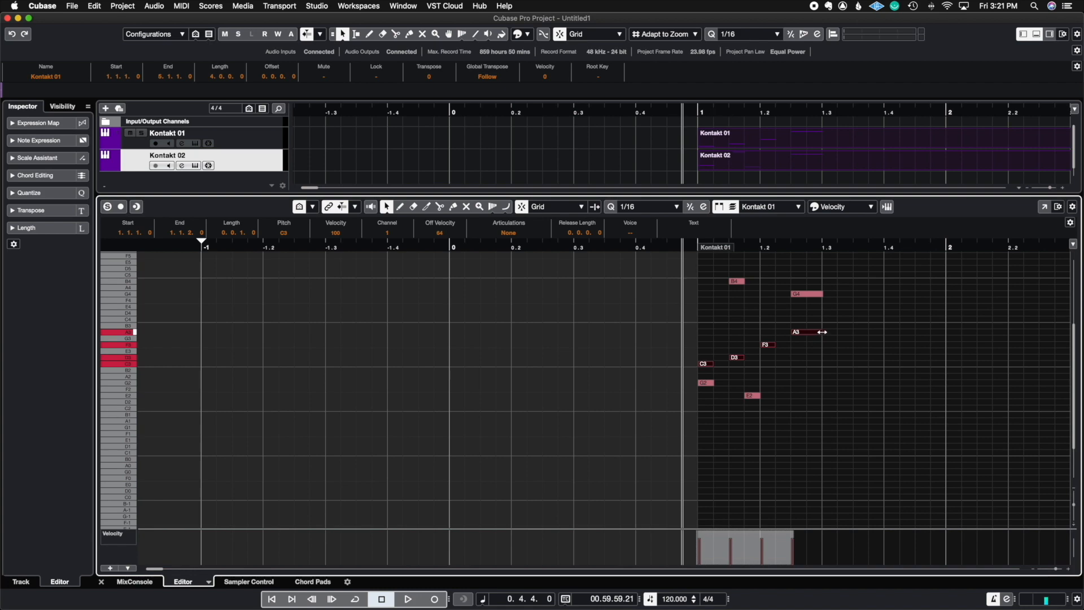
{"action": "mouse_move", "coordinate": [822, 332]}
{"action": "left_mouse_down"}
{"action": "mouse_move", "coordinate": [713, 307]}
{"action": "mouse_move", "coordinate": [791, 315]}
{"action": "mouse_move", "coordinate": [823, 334]}
{"action": "left_mouse_up"}
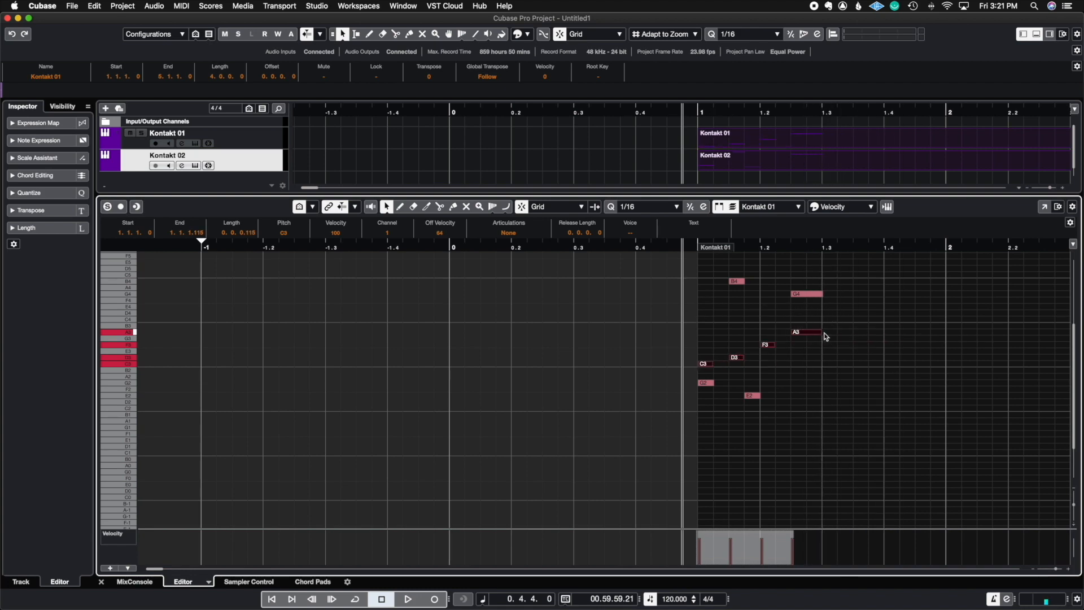
Make Kontakt 02 the active part, and select all its notes to try resizing them together.
{"action": "left_click", "coordinate": [733, 209]}
{"action": "left_click", "coordinate": [770, 207]}
{"action": "left_click", "coordinate": [785, 225]}
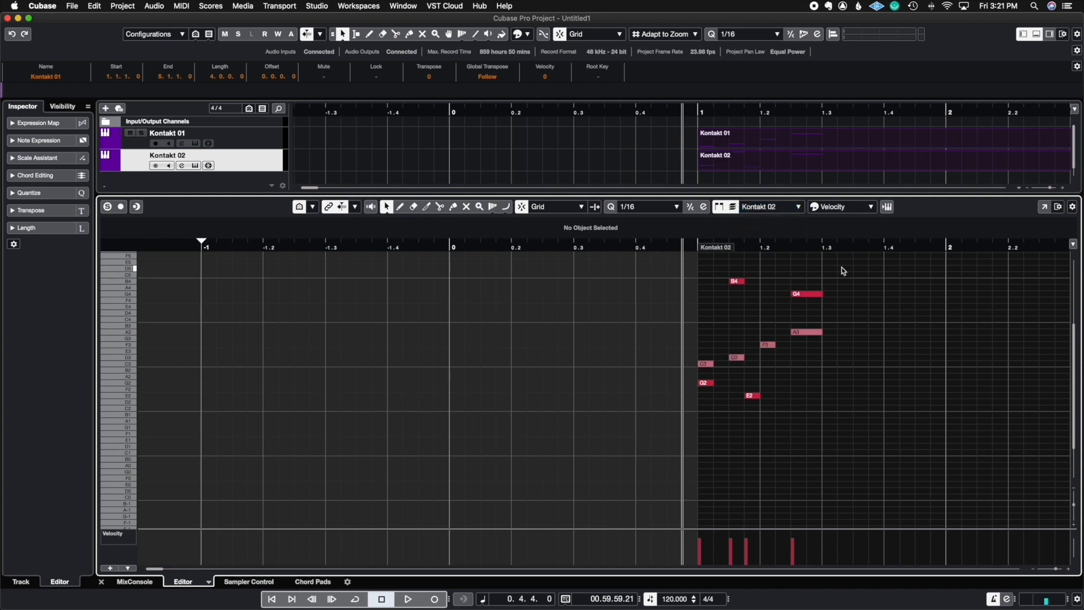
{"action": "key", "text": "super+a"}
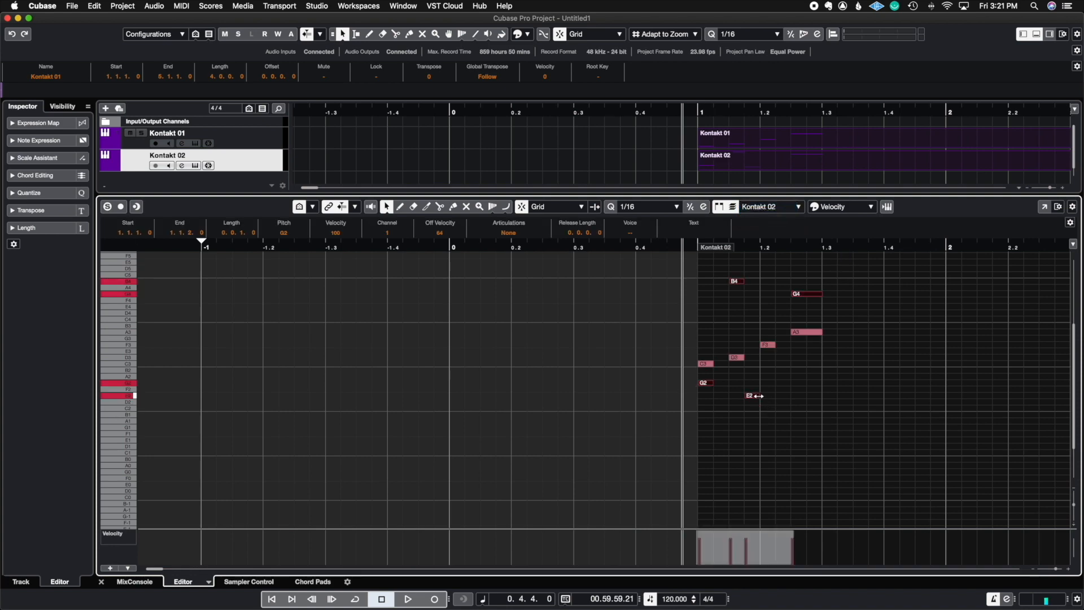
{"action": "mouse_move", "coordinate": [758, 396]}
{"action": "left_mouse_down"}
{"action": "mouse_move", "coordinate": [858, 409]}
{"action": "mouse_move", "coordinate": [759, 395]}
{"action": "left_mouse_up"}
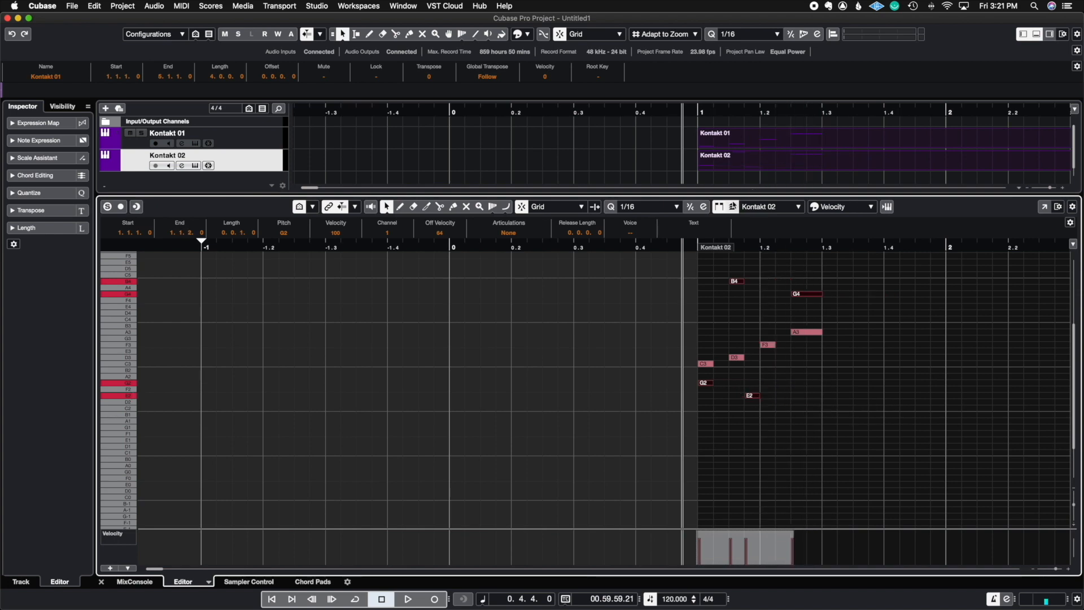
Turn off active-part-only editing, and select the notes of both parts to try resizing them together.
{"action": "left_click", "coordinate": [732, 206]}
{"action": "left_click_drag", "start_coordinate": [844, 261], "coordinate": [628, 465]}
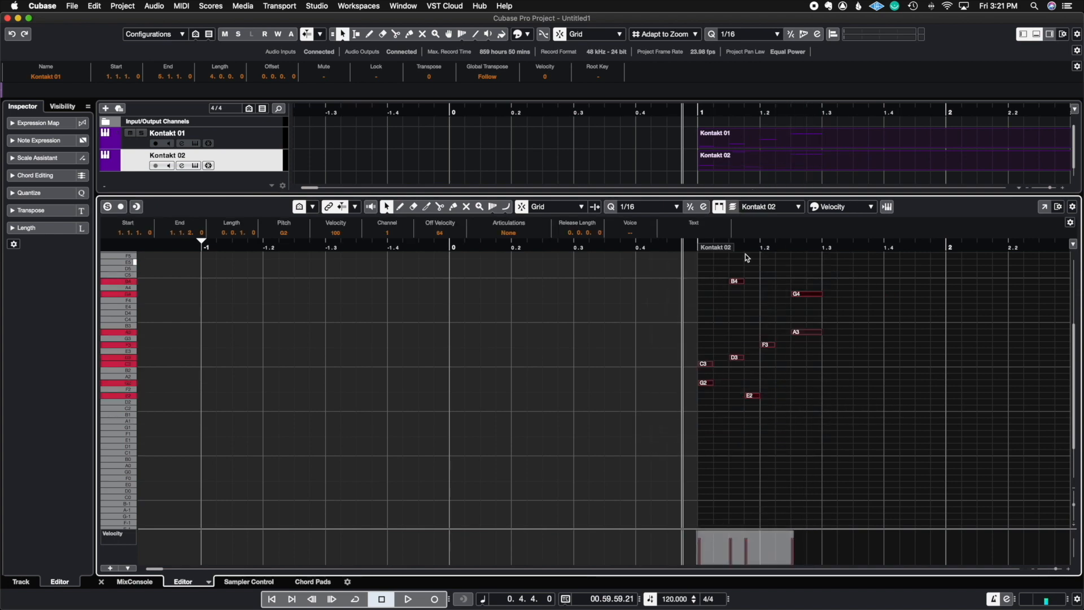
{"action": "mouse_move", "coordinate": [760, 395]}
{"action": "left_mouse_down"}
{"action": "mouse_move", "coordinate": [827, 423]}
{"action": "mouse_move", "coordinate": [753, 395]}
{"action": "left_mouse_up"}
{"action": "left_click", "coordinate": [854, 358]}
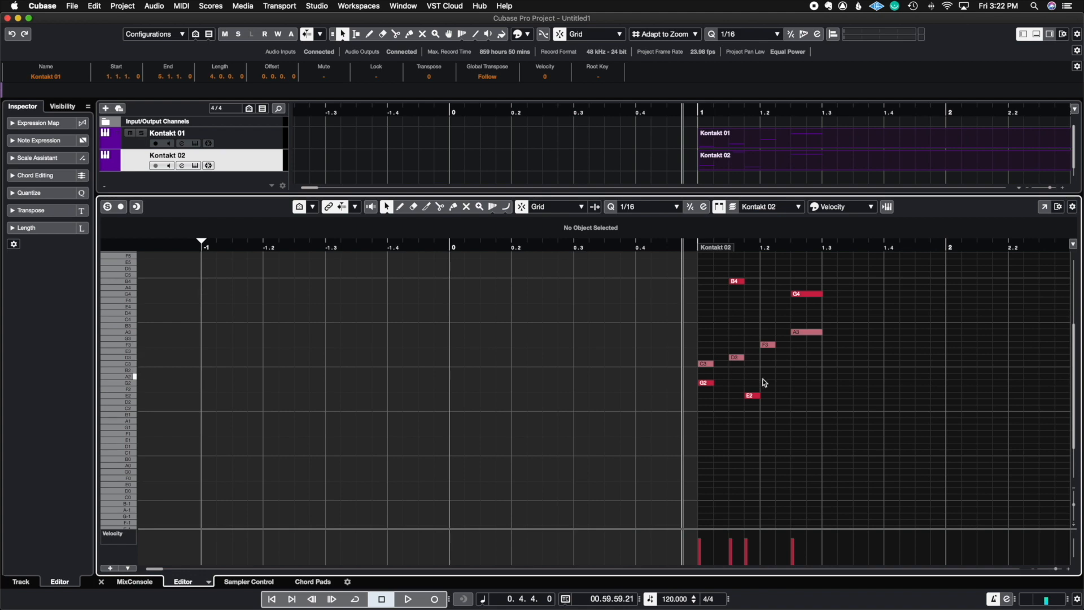
Make Kontakt 01 active through its D3 note, and raise the velocity of all its notes to 127.
{"action": "left_click", "coordinate": [737, 358]}
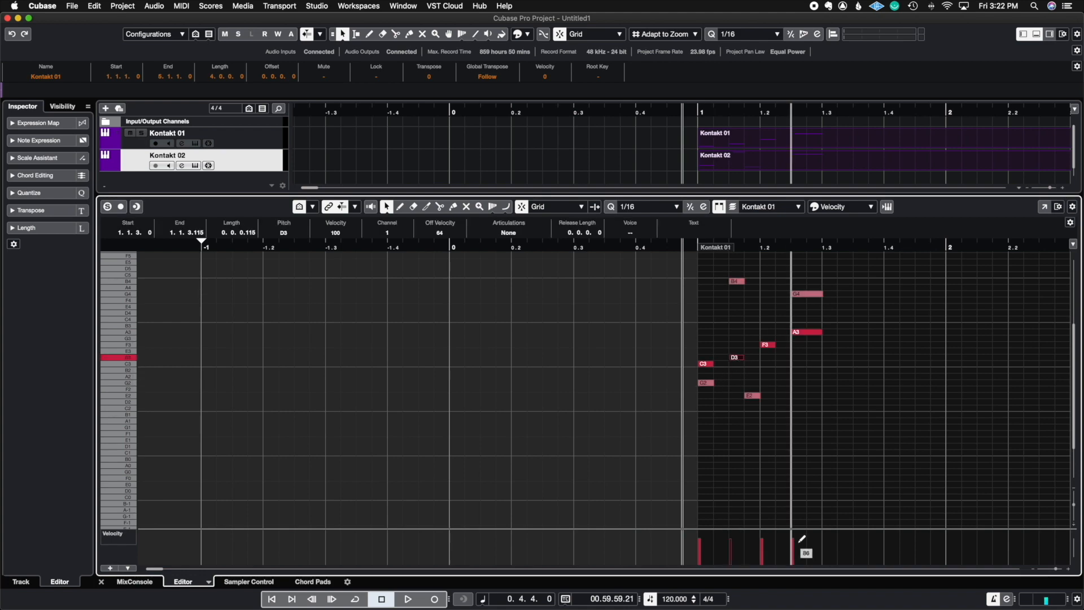
{"action": "left_click_drag", "start_coordinate": [861, 330], "coordinate": [686, 375]}
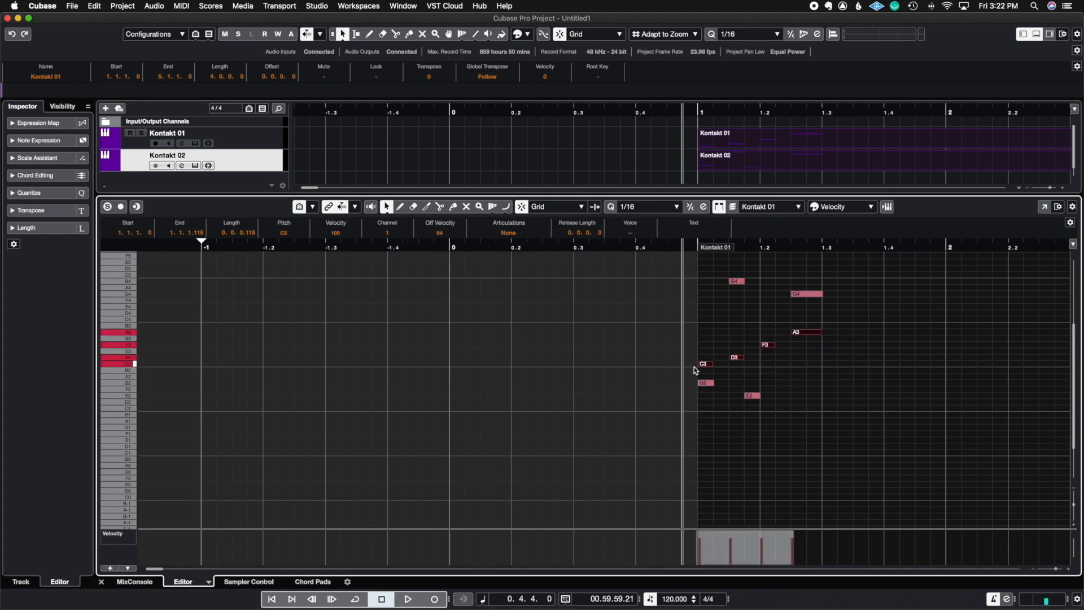
{"action": "left_click_drag", "start_coordinate": [746, 531], "coordinate": [749, 476]}
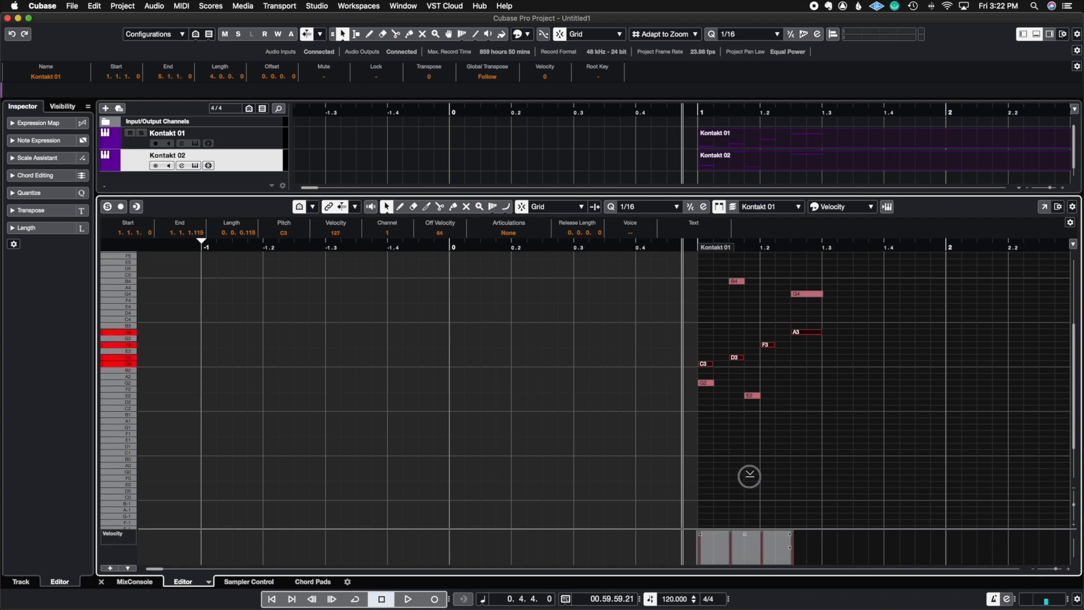
{"action": "left_click", "coordinate": [786, 435]}
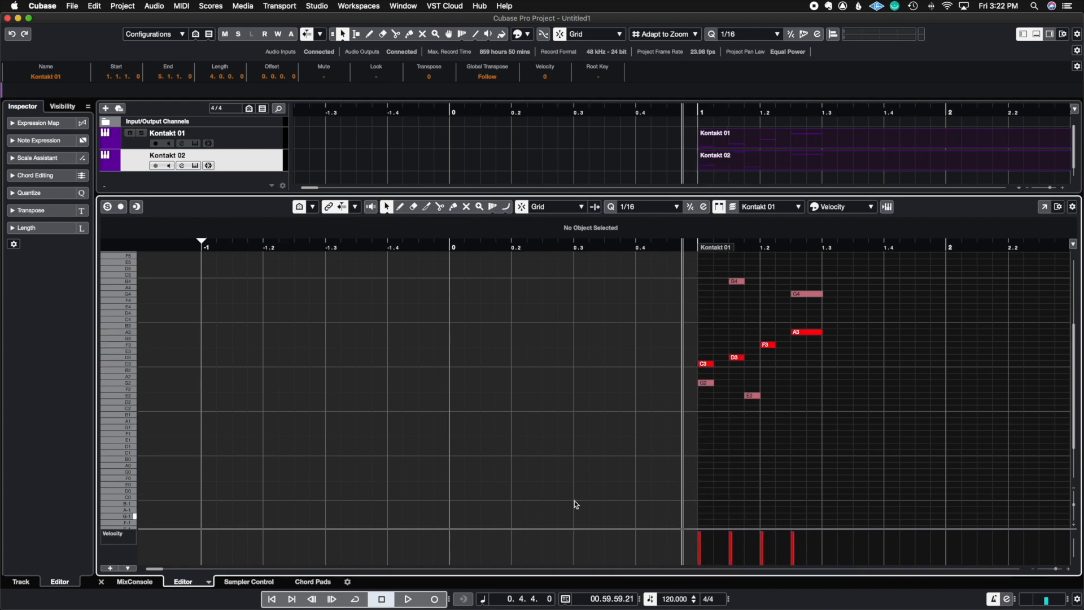
Remove and re-add the Velocity controller lane, and enlarge it to nearly half of the note editor's height.
{"action": "left_click_drag", "start_coordinate": [312, 528], "coordinate": [302, 474]}
{"action": "right_click", "coordinate": [119, 480]}
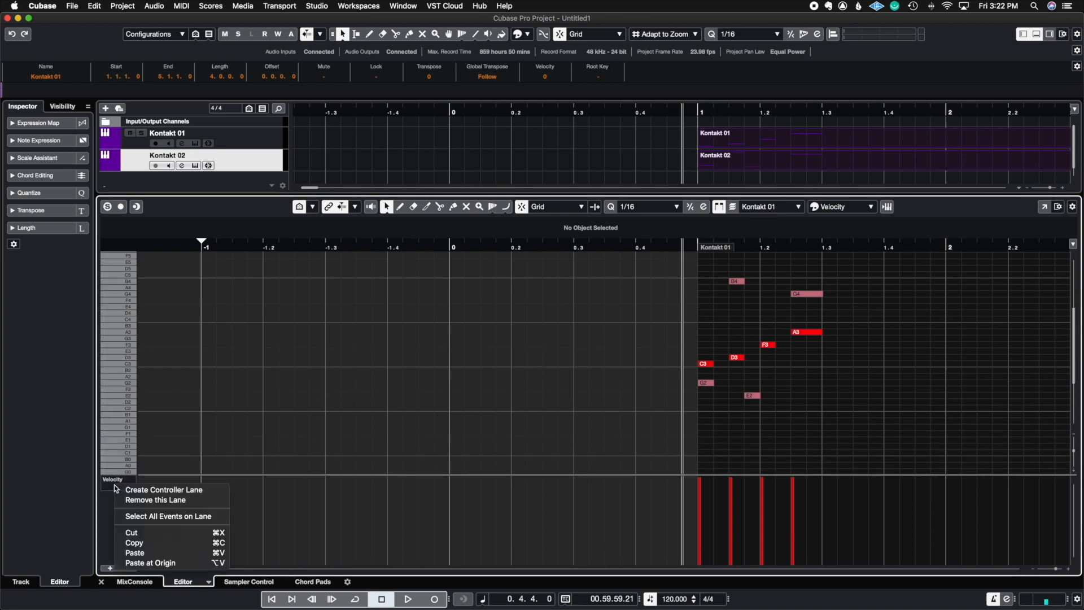
{"action": "left_click", "coordinate": [138, 500]}
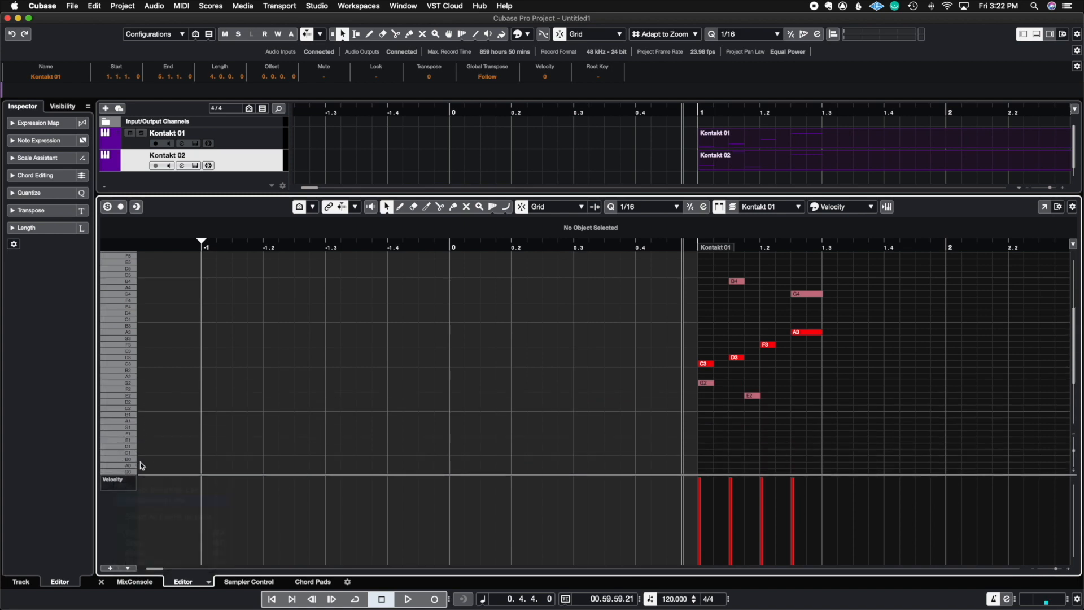
{"action": "left_click", "coordinate": [110, 567]}
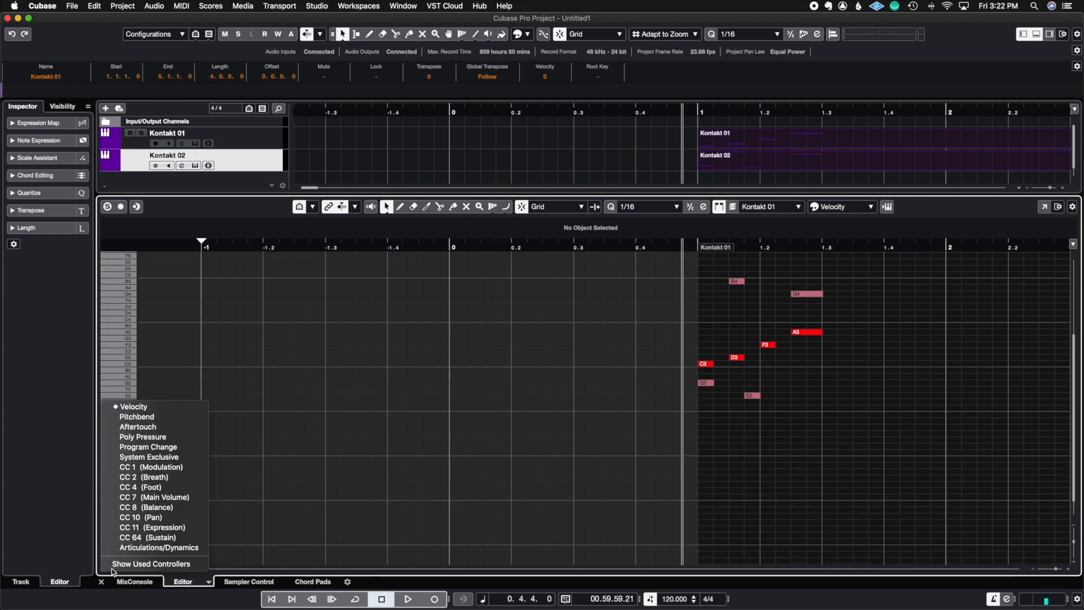
{"action": "left_click", "coordinate": [148, 407]}
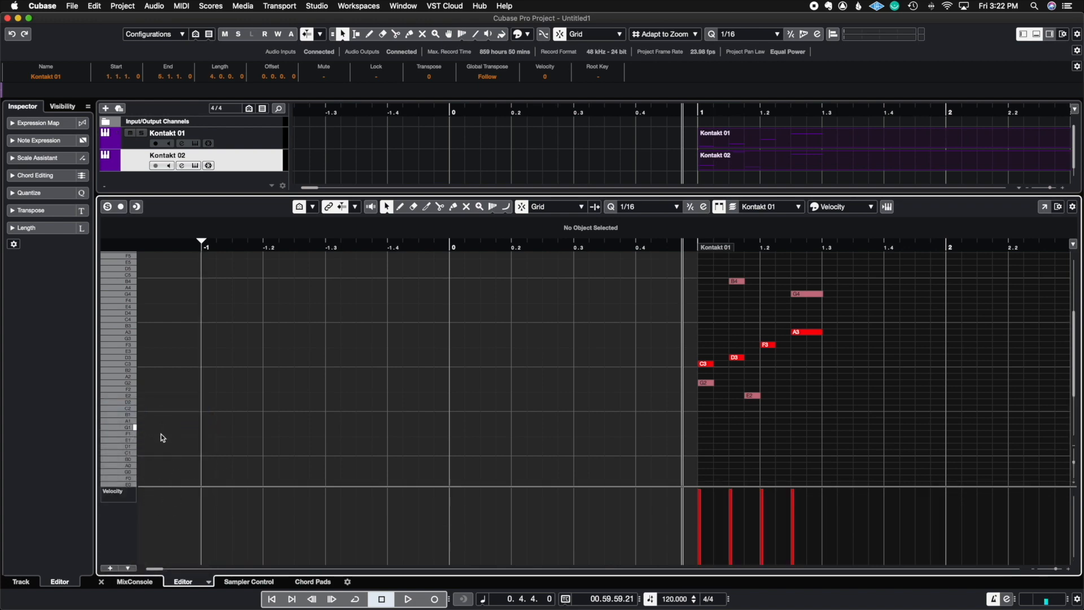
{"action": "left_click_drag", "start_coordinate": [154, 485], "coordinate": [162, 419]}
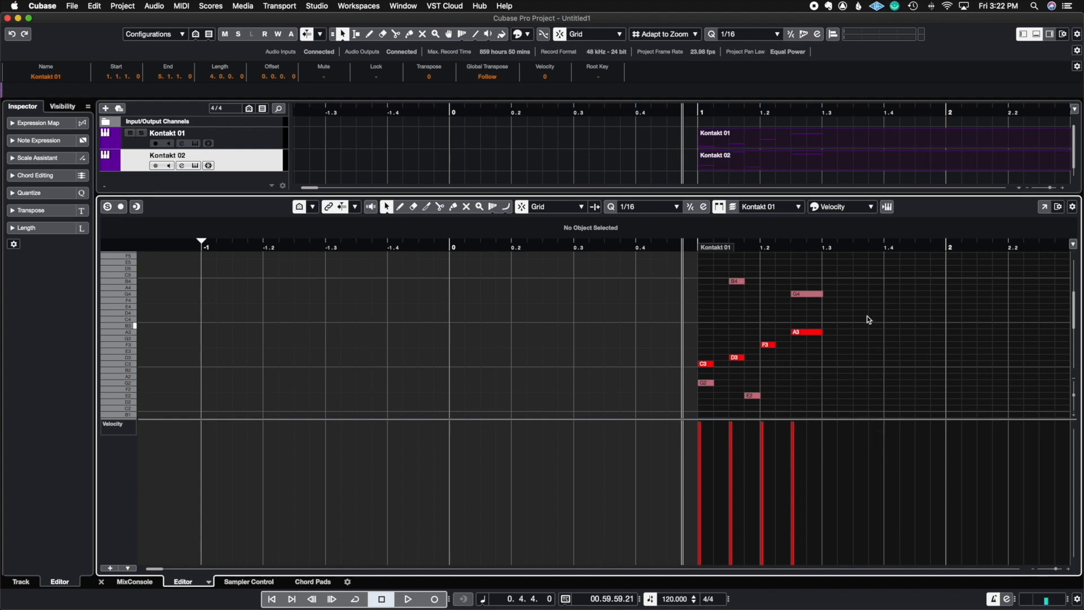
Lower the velocities of all Kontakt 02 notes together, and make Kontakt 01 the active part again.
{"action": "left_click", "coordinate": [763, 207]}
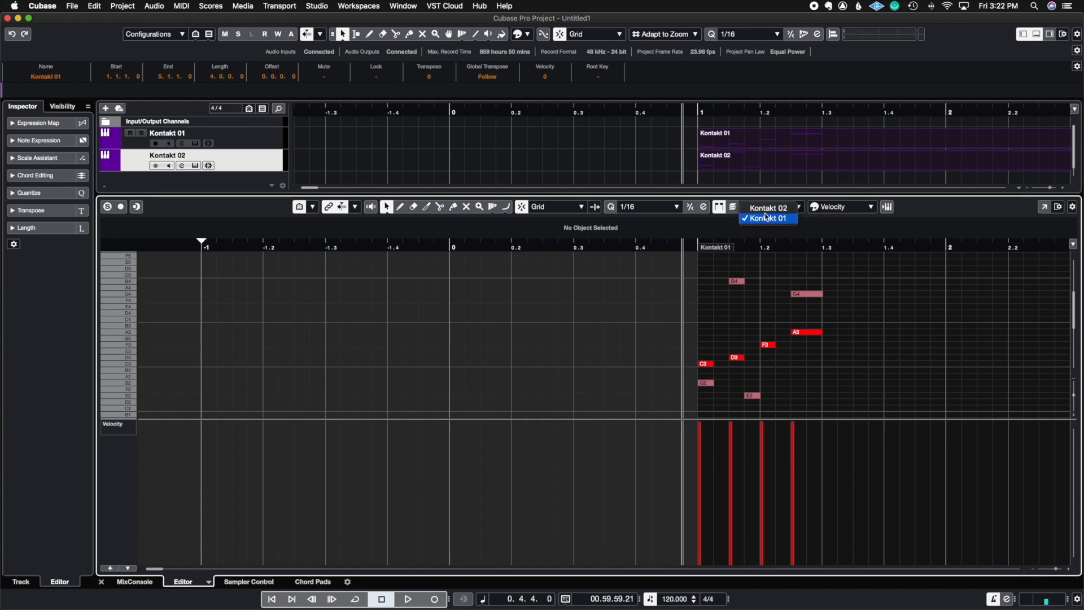
{"action": "left_click", "coordinate": [768, 209]}
{"action": "mouse_move", "coordinate": [851, 267]}
{"action": "left_mouse_down"}
{"action": "mouse_move", "coordinate": [710, 345]}
{"action": "mouse_move", "coordinate": [681, 399]}
{"action": "left_mouse_up"}
{"action": "left_click_drag", "start_coordinate": [754, 444], "coordinate": [741, 489]}
{"action": "left_click", "coordinate": [794, 368]}
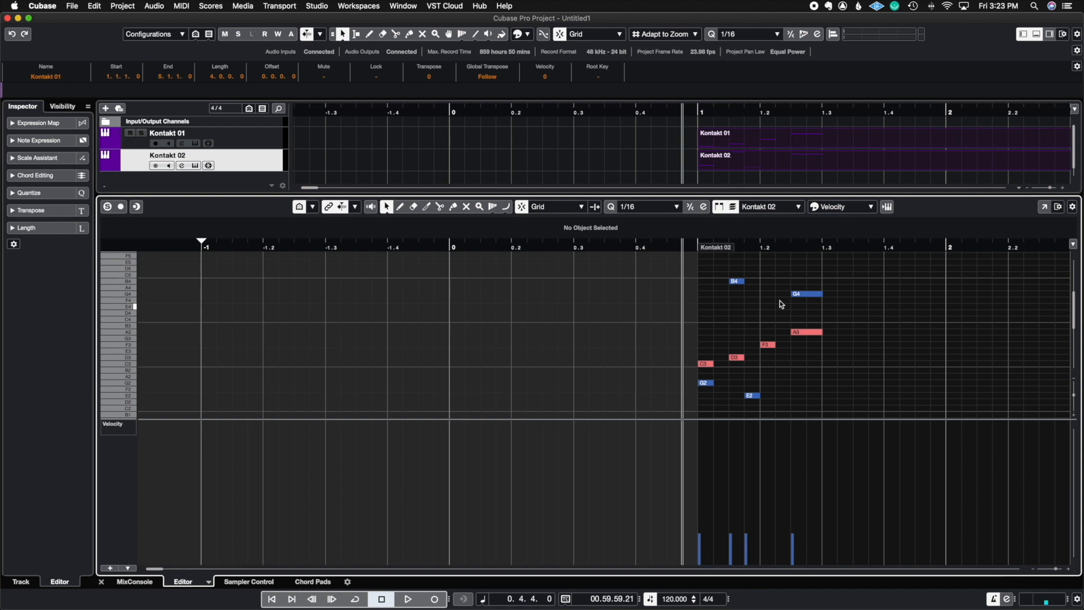
{"action": "left_click", "coordinate": [778, 210]}
{"action": "left_click", "coordinate": [775, 228]}
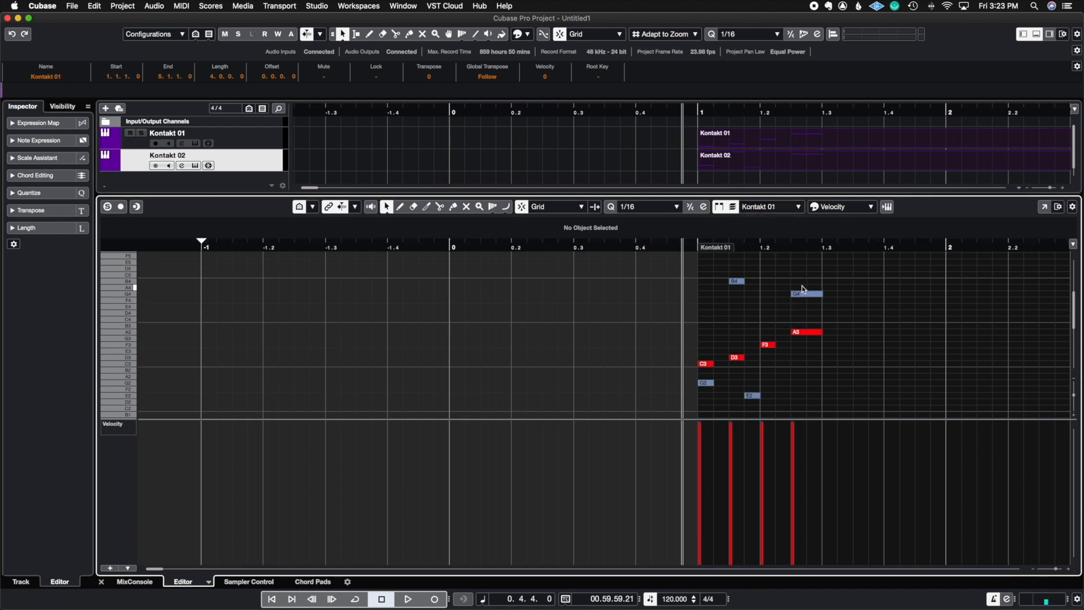
Switch the note colouring to Pitch, to Channel and finally to Part.
{"action": "left_click", "coordinate": [846, 210]}
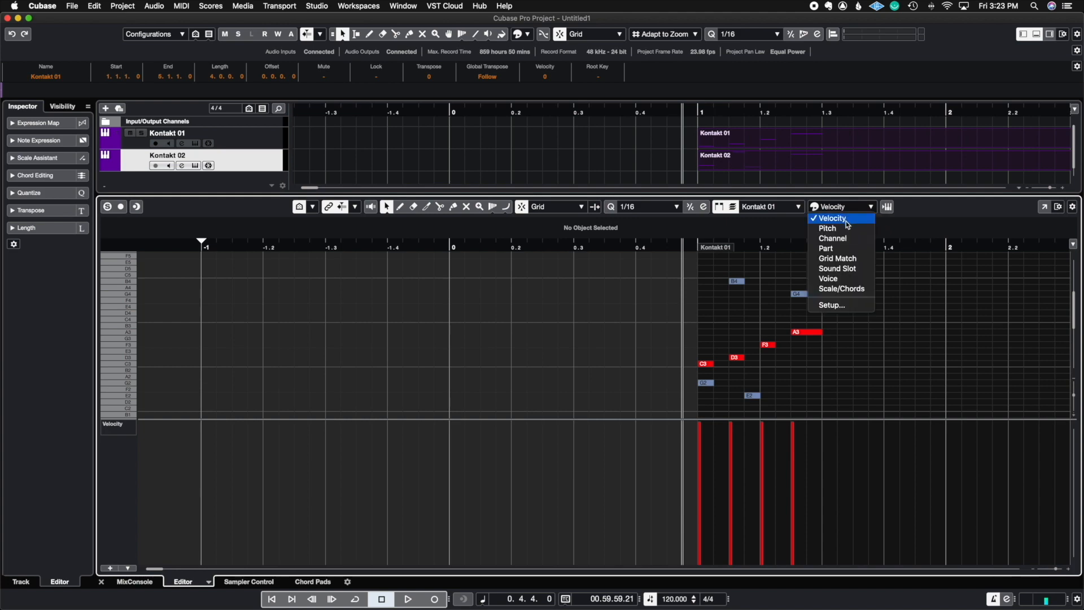
{"action": "left_click", "coordinate": [846, 229]}
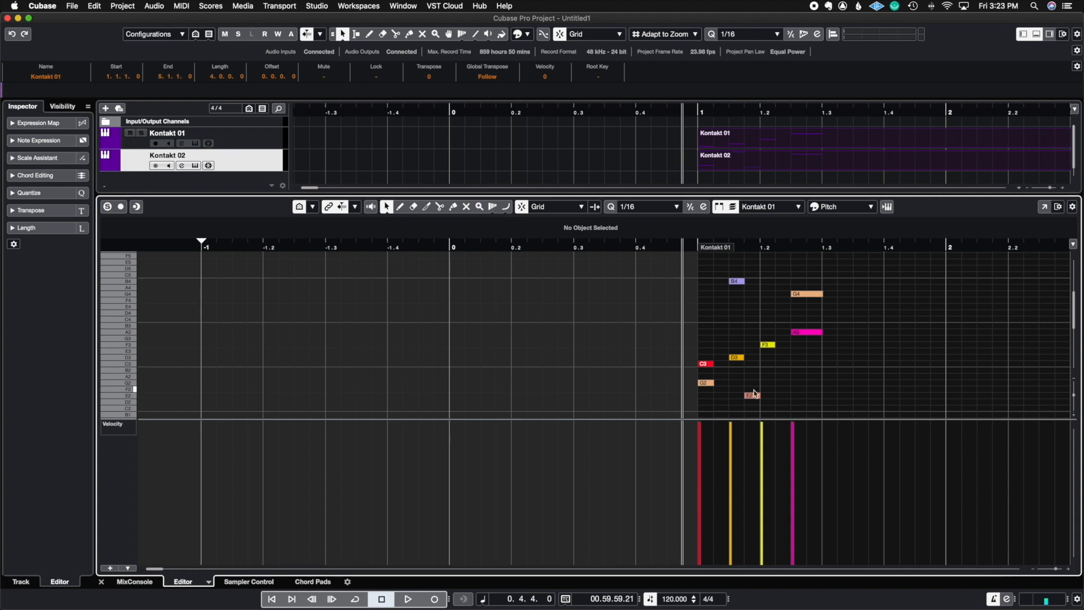
{"action": "left_click", "coordinate": [828, 210]}
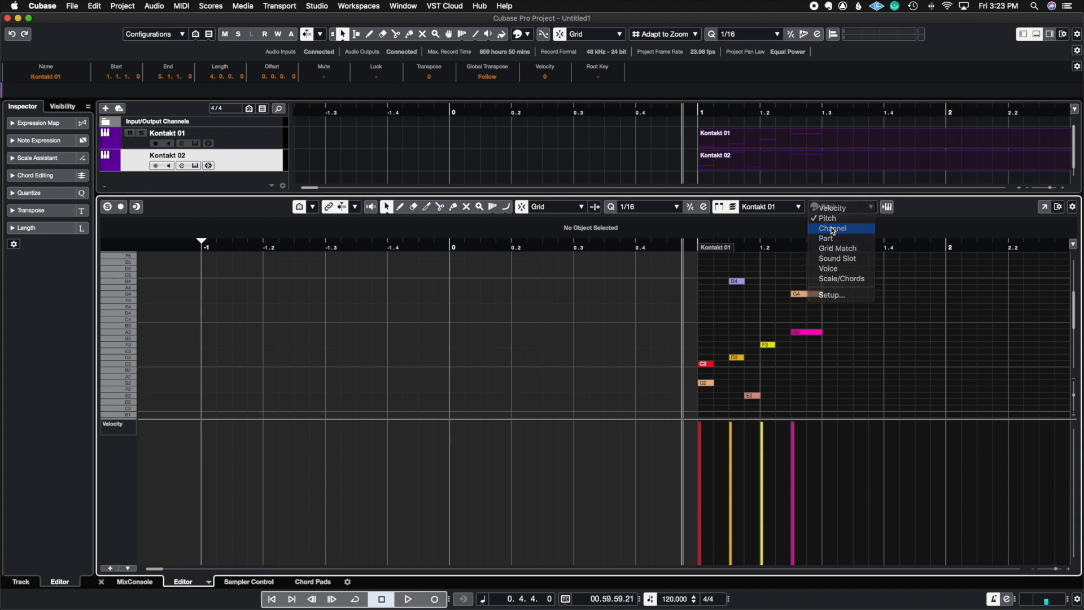
{"action": "left_click", "coordinate": [832, 229]}
{"action": "left_click", "coordinate": [843, 214]}
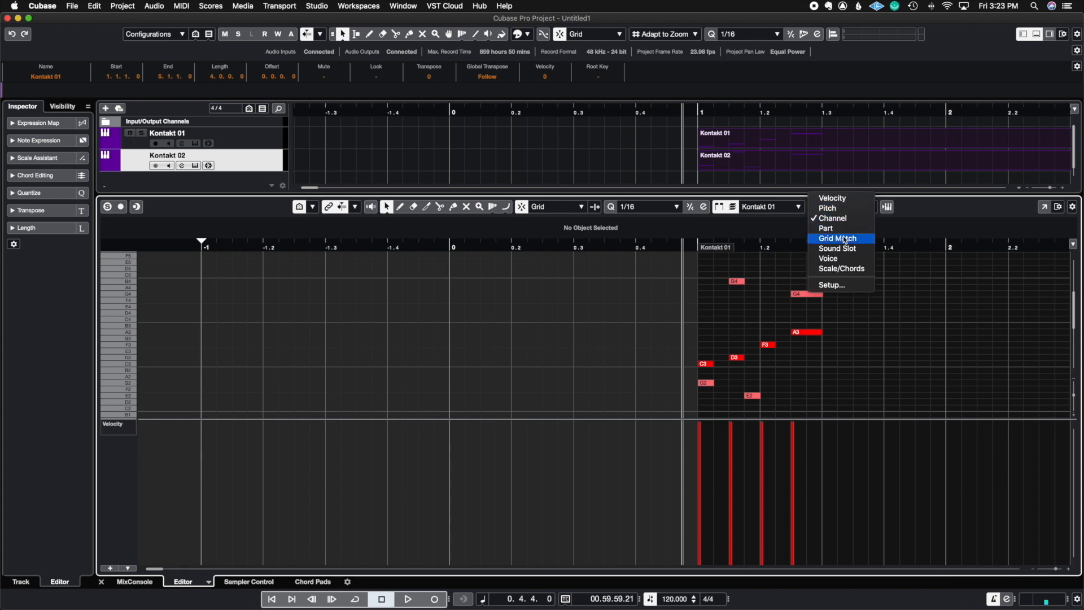
{"action": "left_click", "coordinate": [846, 227]}
{"action": "left_click", "coordinate": [841, 231]}
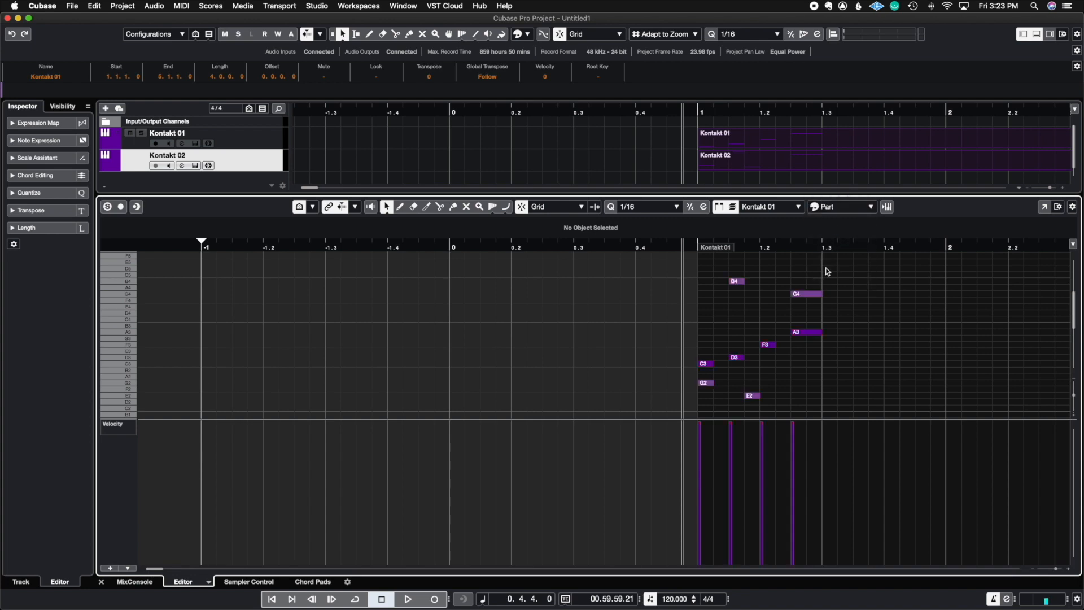
Recolour the selected Kontakt 01 and Kontakt 02 parts with the green FX Folder colour.
{"action": "right_click", "coordinate": [116, 145]}
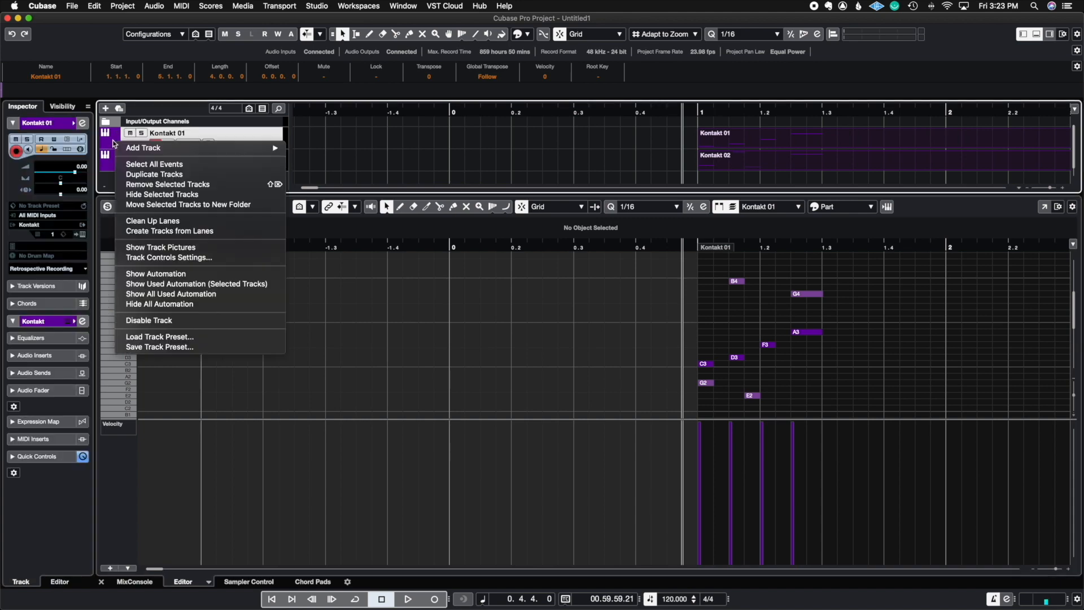
{"action": "left_click", "coordinate": [113, 144]}
{"action": "left_click", "coordinate": [113, 143]}
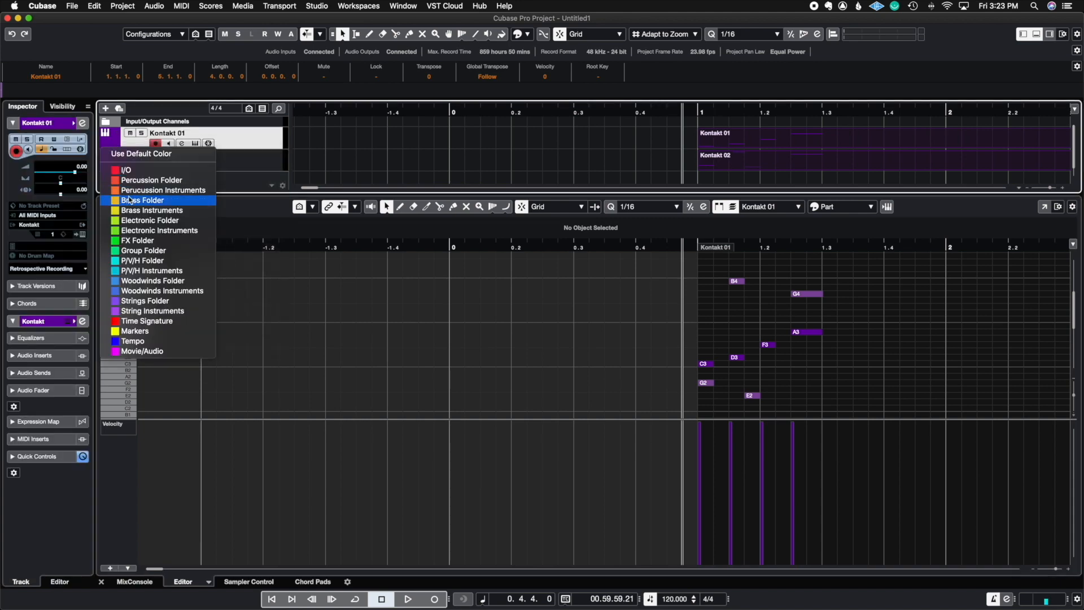
{"action": "left_click", "coordinate": [114, 142]}
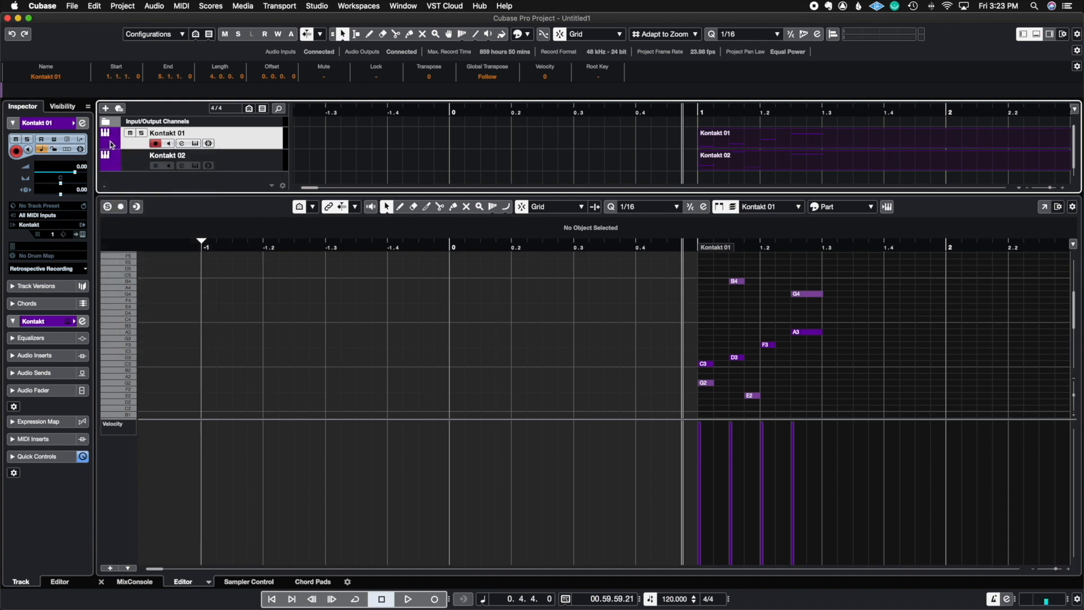
{"action": "left_click", "coordinate": [112, 144]}
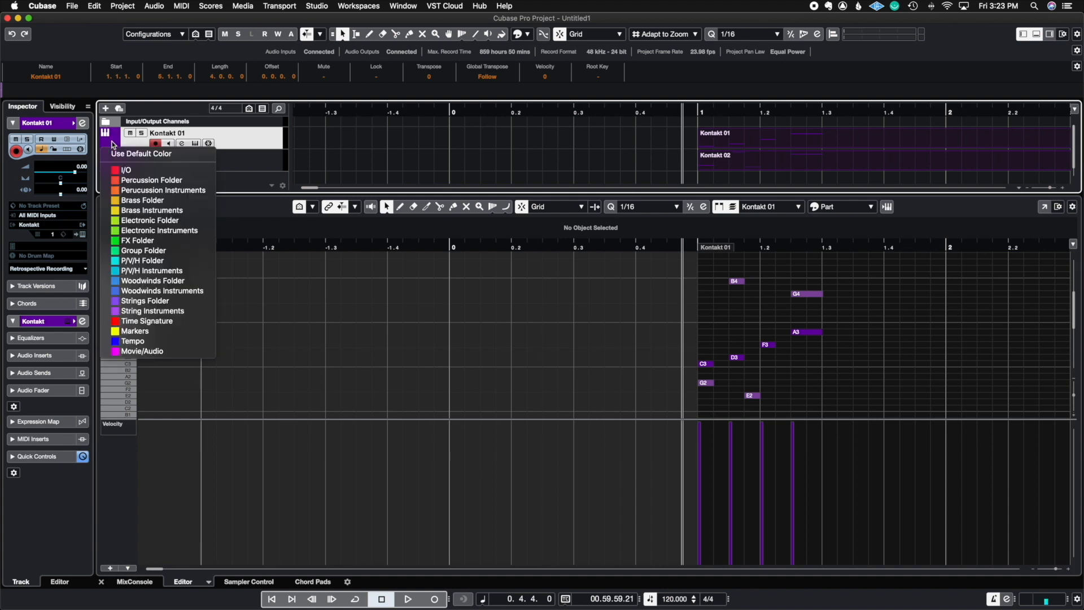
{"action": "left_click", "coordinate": [146, 241]}
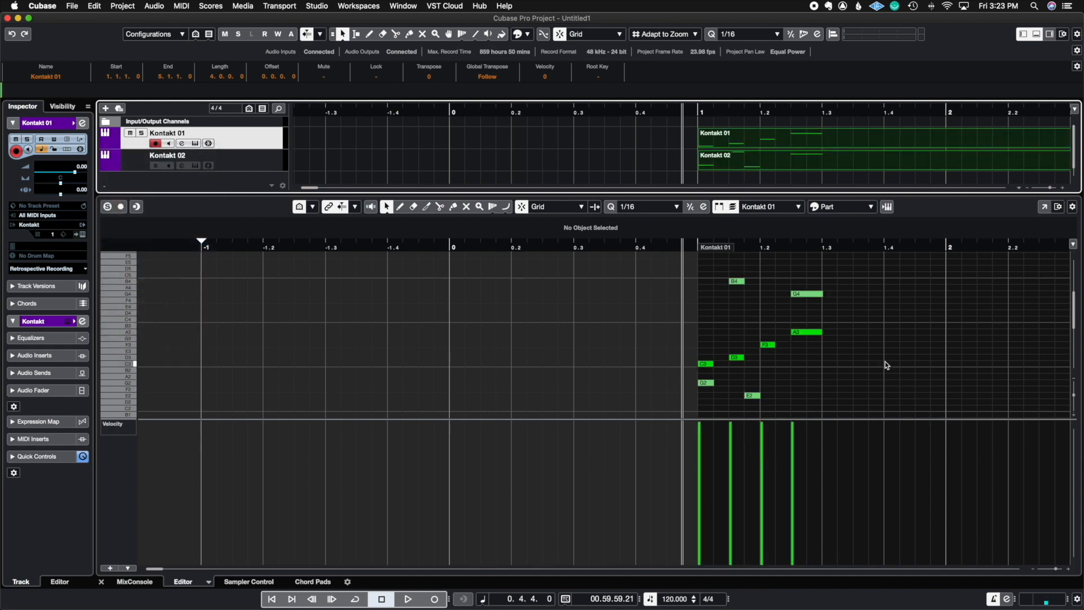
Recolour only the Kontakt 01 part with the orange Perucussion Instruments colour, and reselect both parts.
{"action": "left_click", "coordinate": [473, 153]}
{"action": "left_click", "coordinate": [736, 138]}
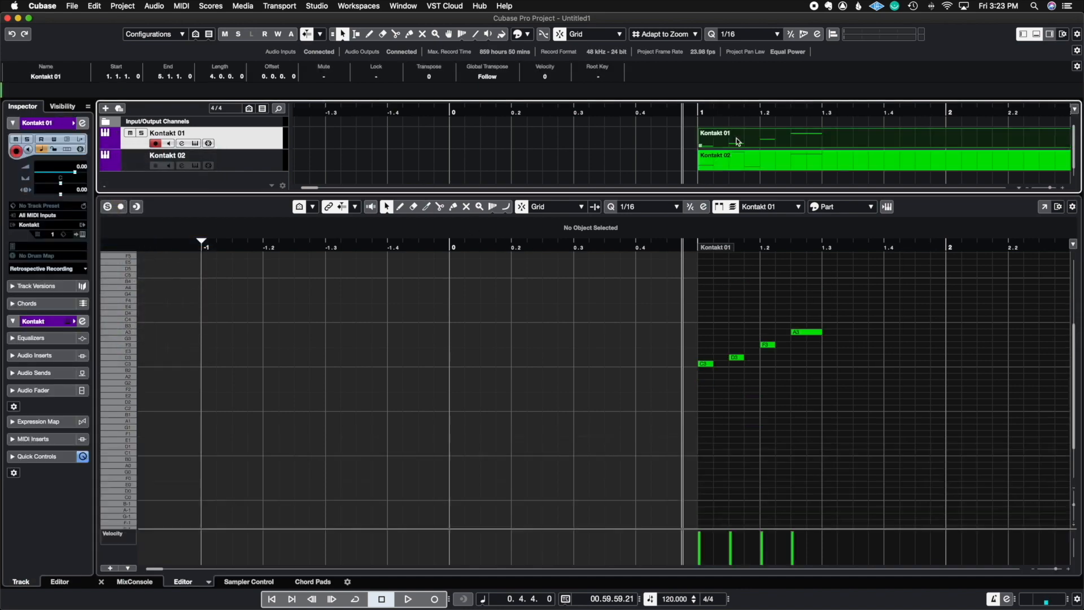
{"action": "left_click", "coordinate": [115, 144]}
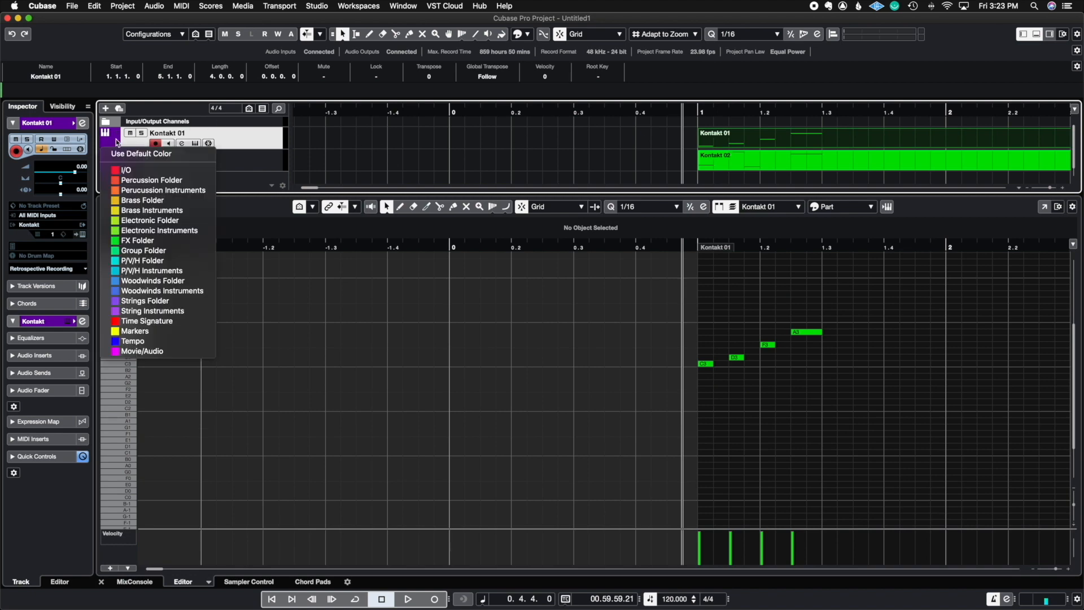
{"action": "left_click", "coordinate": [141, 190]}
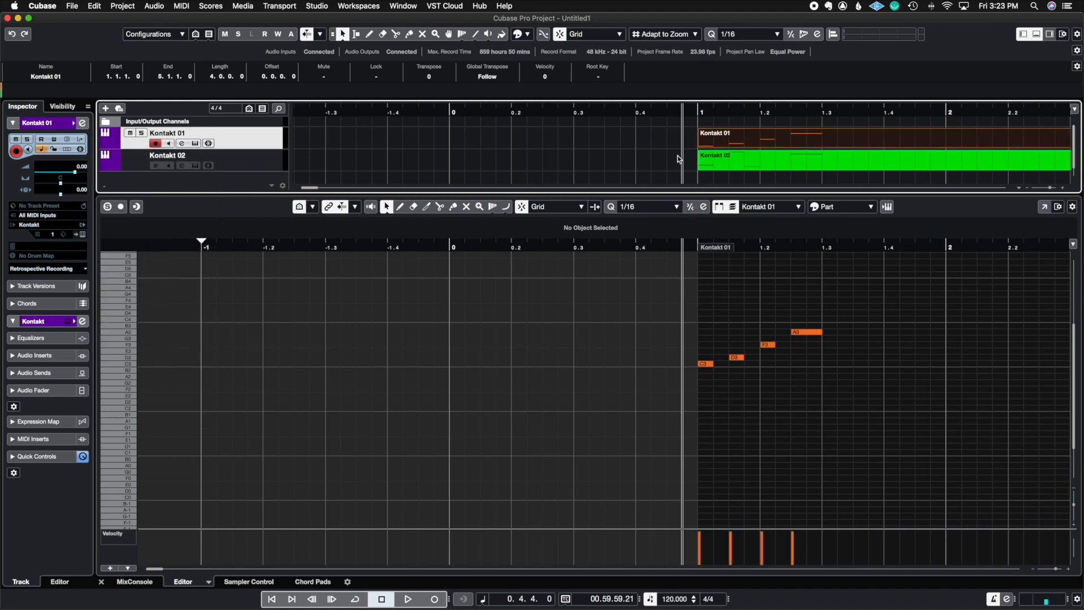
{"action": "left_click", "coordinate": [700, 133]}
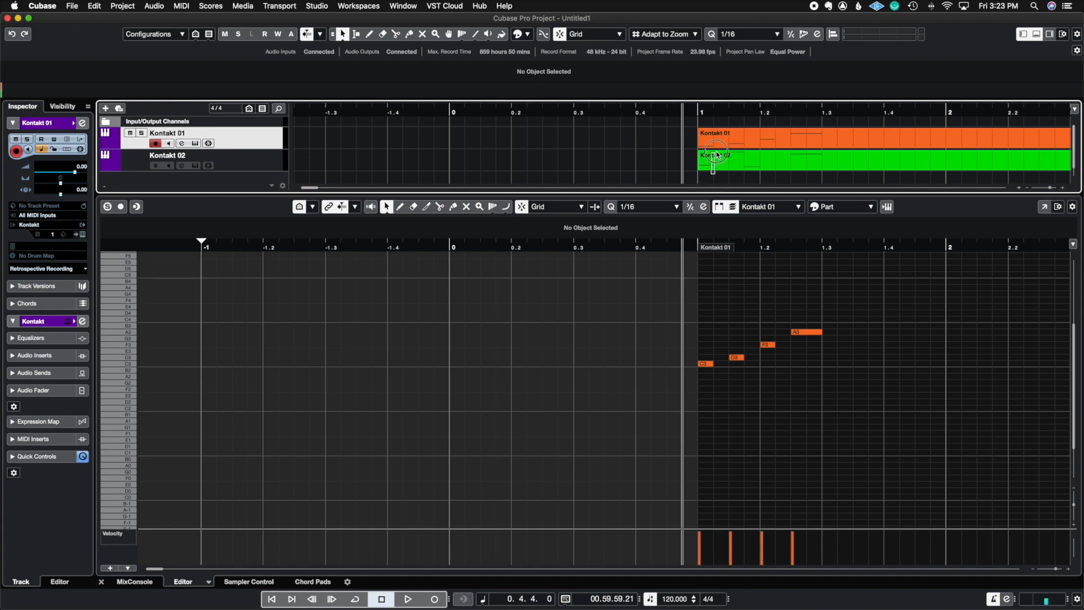
{"action": "left_click_drag", "start_coordinate": [730, 176], "coordinate": [635, 140]}
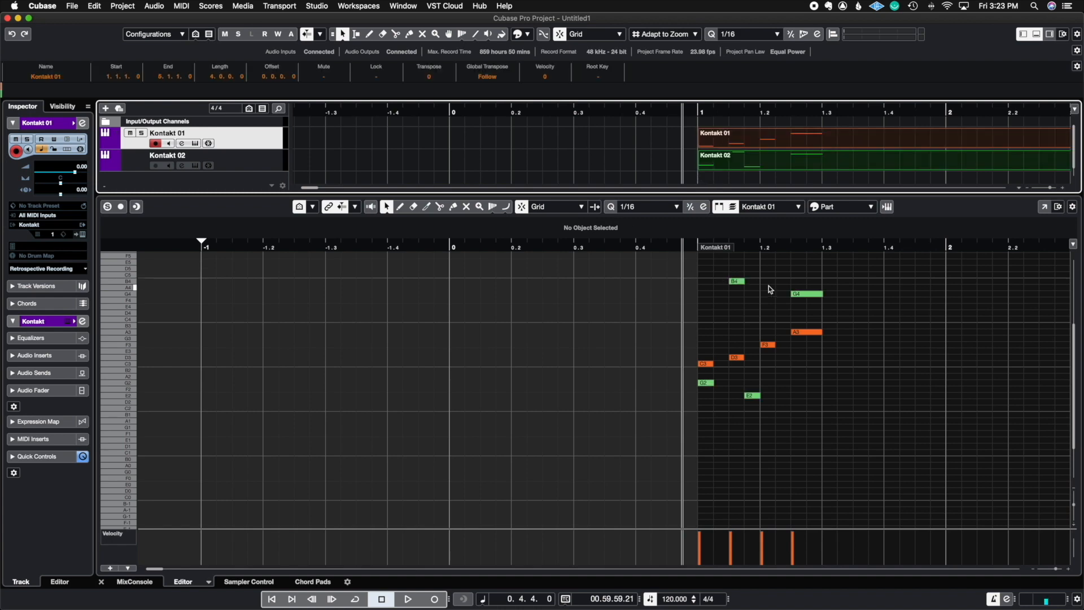
Set the note colouring in the note editor to Velocity.
{"action": "left_click", "coordinate": [835, 206]}
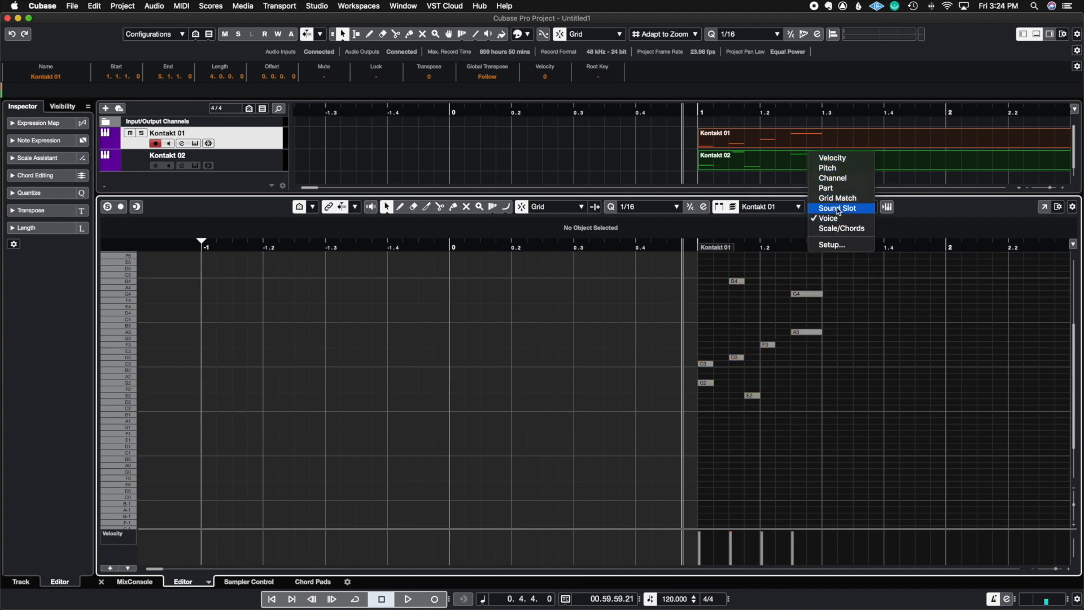
{"action": "left_click", "coordinate": [841, 163]}
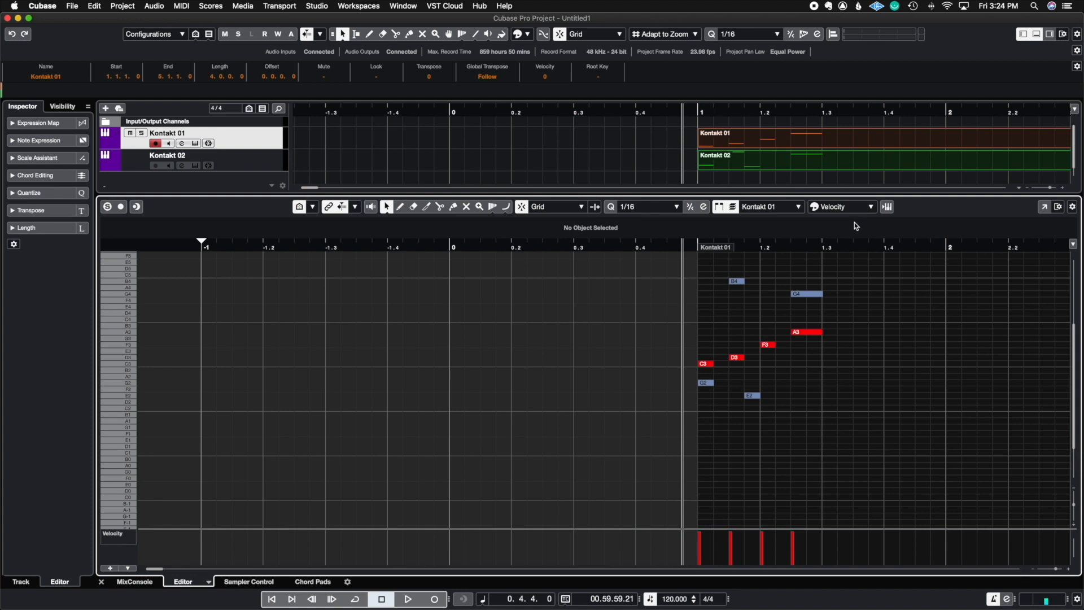
{"action": "left_click", "coordinate": [857, 208]}
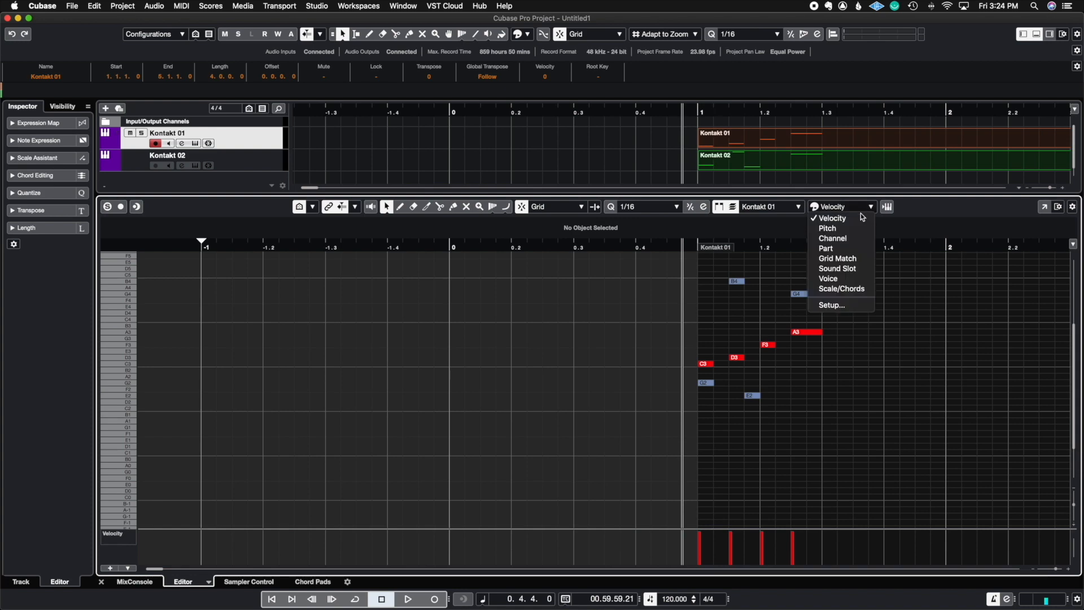
{"action": "left_click", "coordinate": [917, 233]}
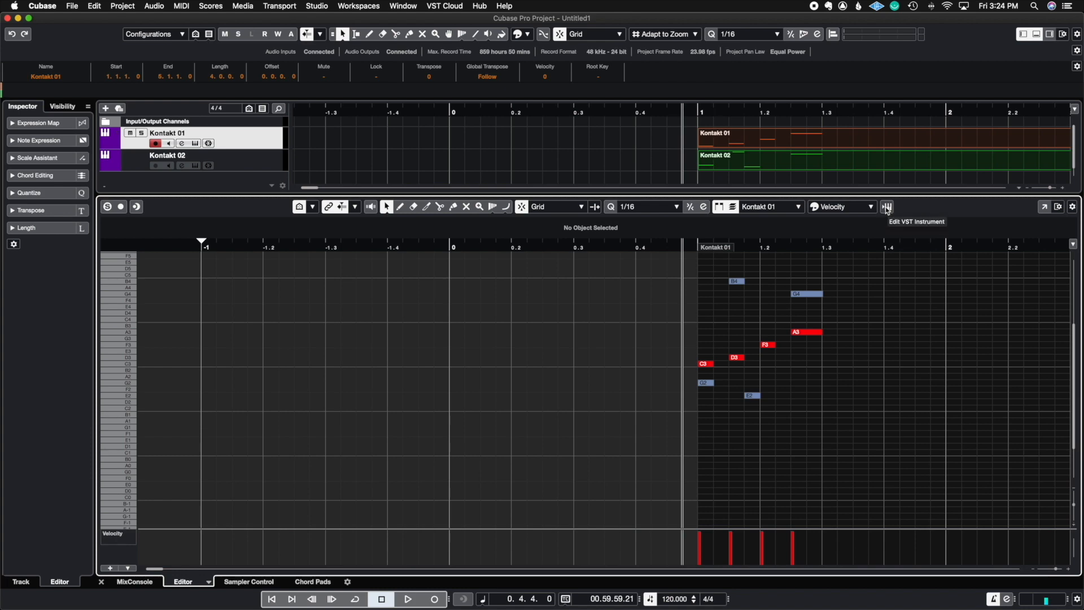
Open and close the Kontakt instrument window, using both the note editor's and the track's Edit Instrument controls.
{"action": "left_click", "coordinate": [886, 207]}
{"action": "left_click", "coordinate": [887, 207]}
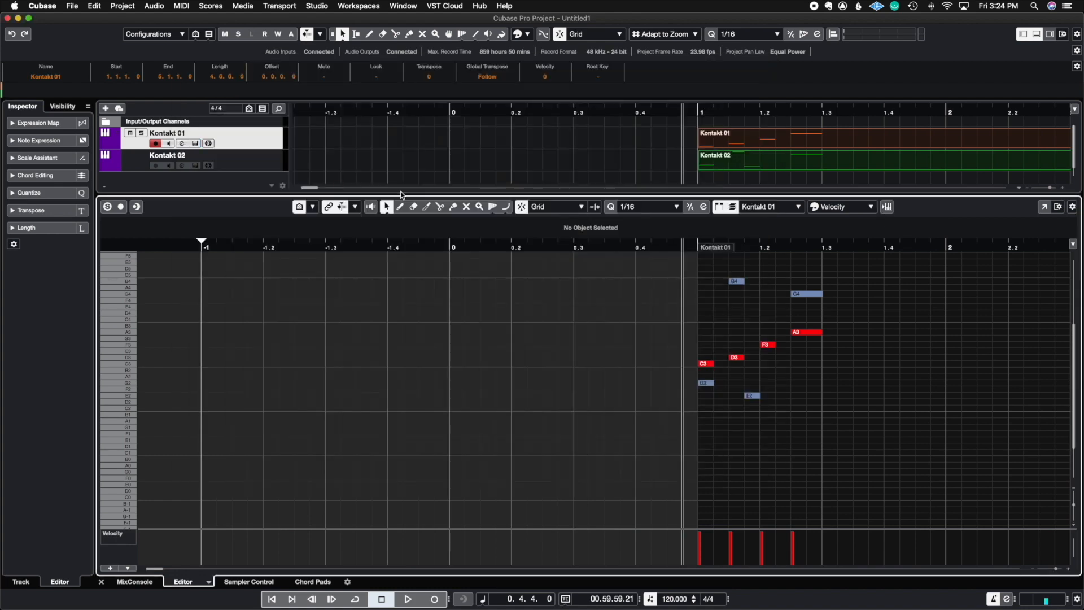
{"action": "left_click", "coordinate": [196, 145]}
{"action": "left_click", "coordinate": [197, 145]}
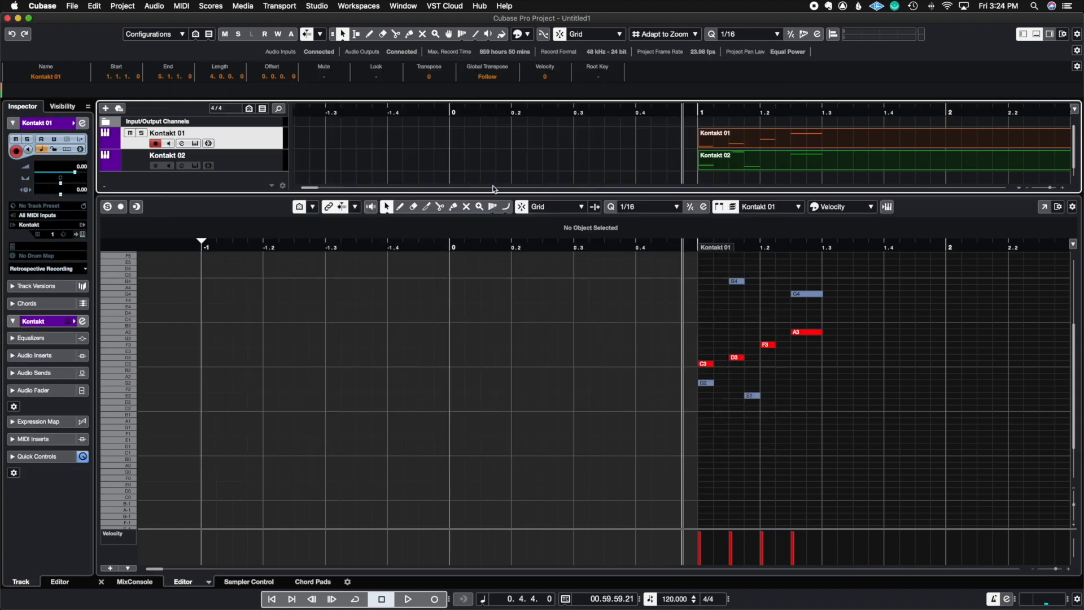
{"action": "left_click", "coordinate": [890, 210]}
{"action": "left_click", "coordinate": [888, 207]}
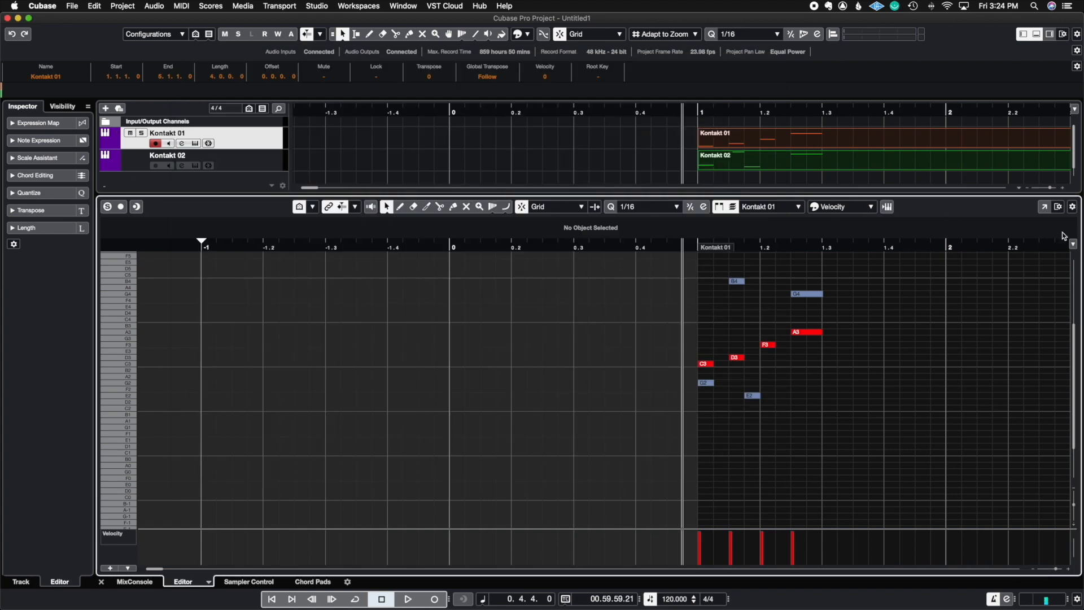
Open the Key Editor in a separate window filling the screen, and close that window again.
{"action": "left_click", "coordinate": [1044, 208]}
{"action": "left_click_drag", "start_coordinate": [0, 106], "coordinate": [758, 112]}
{"action": "double_click", "coordinate": [757, 111]}
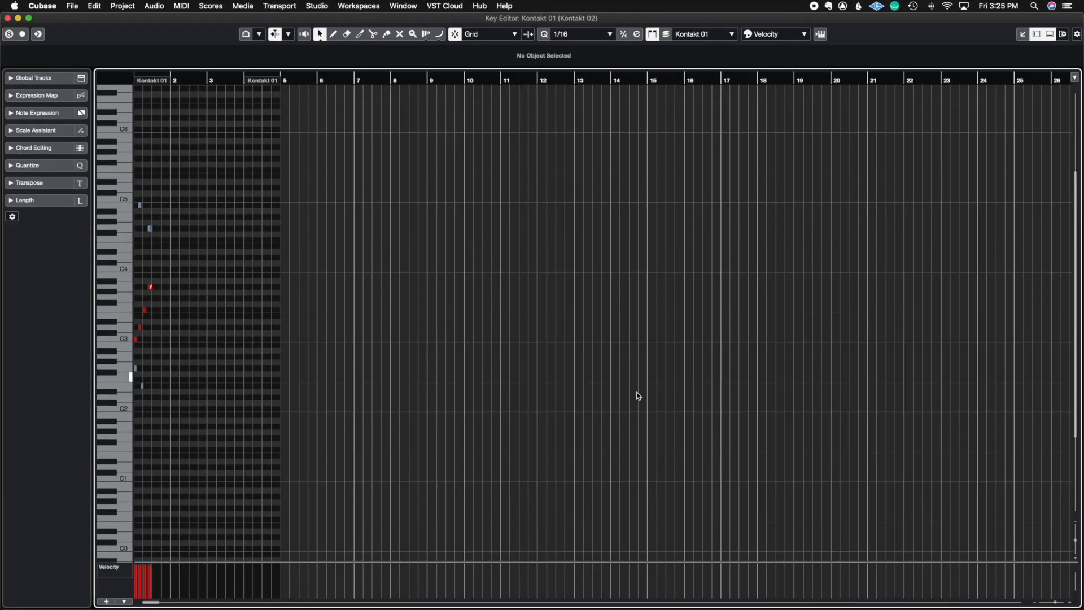
{"action": "left_click", "coordinate": [8, 19]}
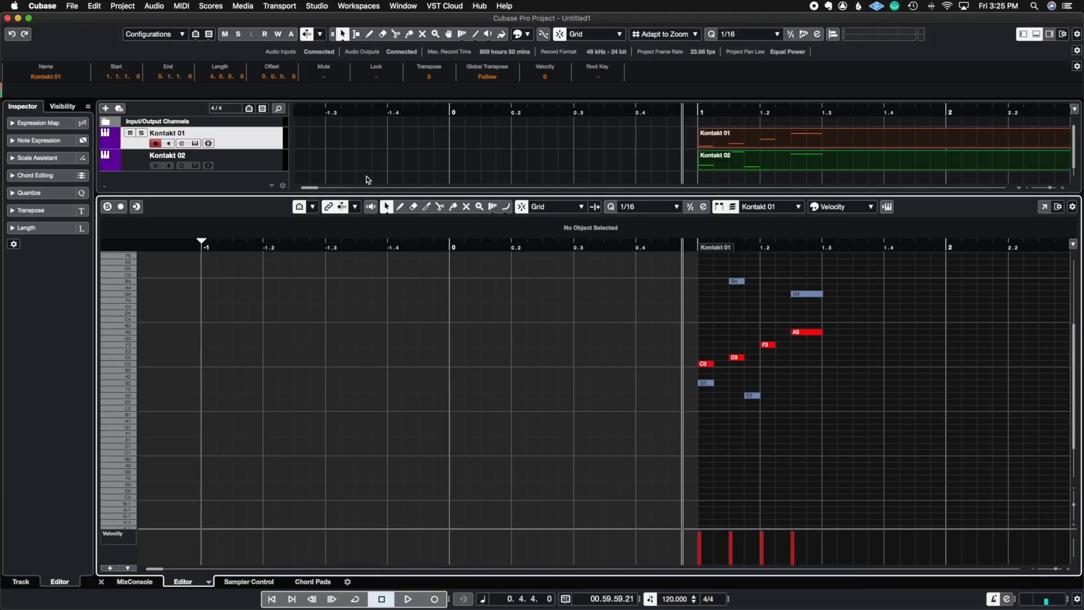
Toggle the Key Editor's Status Line on and off, and its Controller Lanes and Info Line off and on.
{"action": "left_click", "coordinate": [1059, 208]}
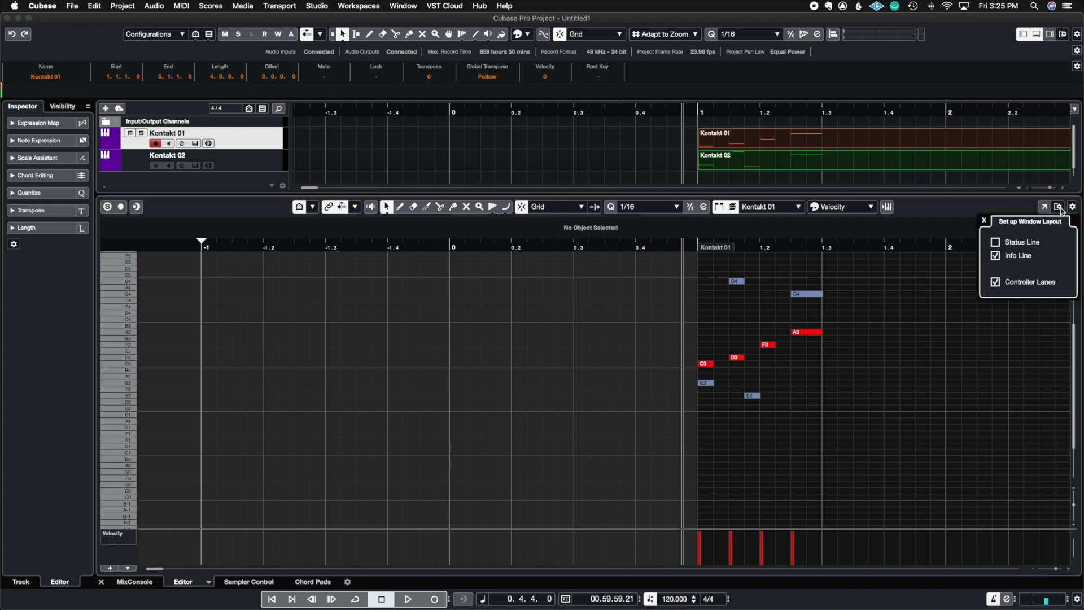
{"action": "left_click", "coordinate": [996, 242]}
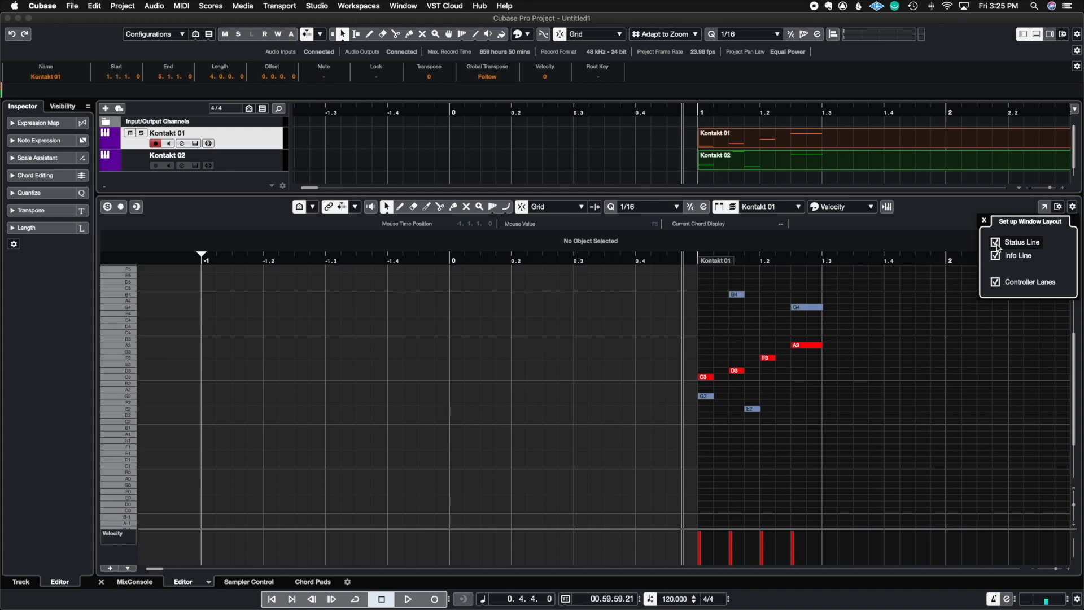
{"action": "left_click", "coordinate": [997, 244]}
{"action": "left_click", "coordinate": [998, 282]}
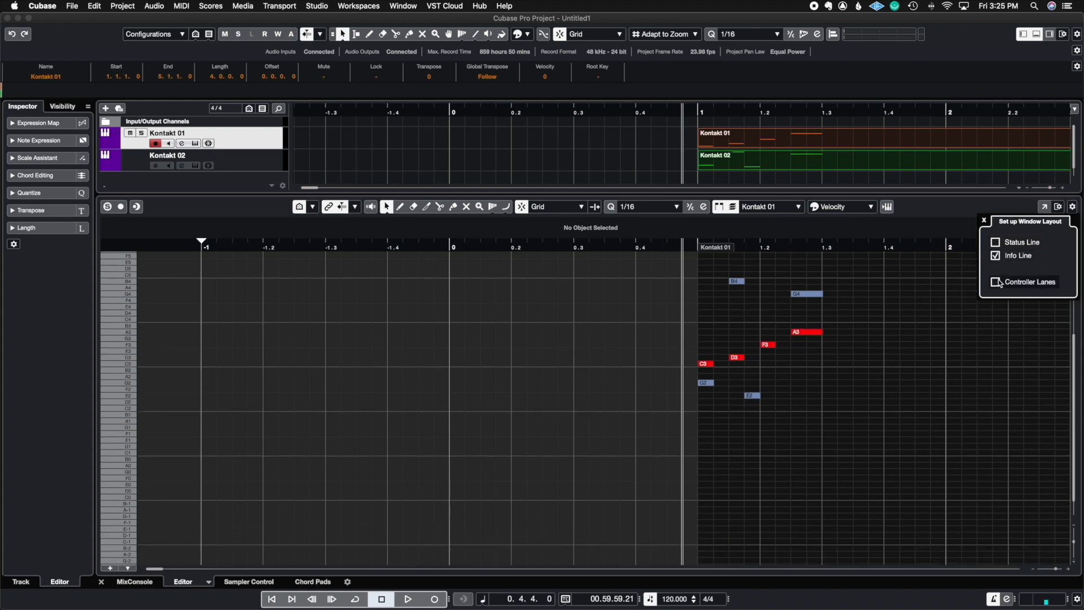
{"action": "left_click", "coordinate": [997, 282]}
{"action": "left_click", "coordinate": [993, 256]}
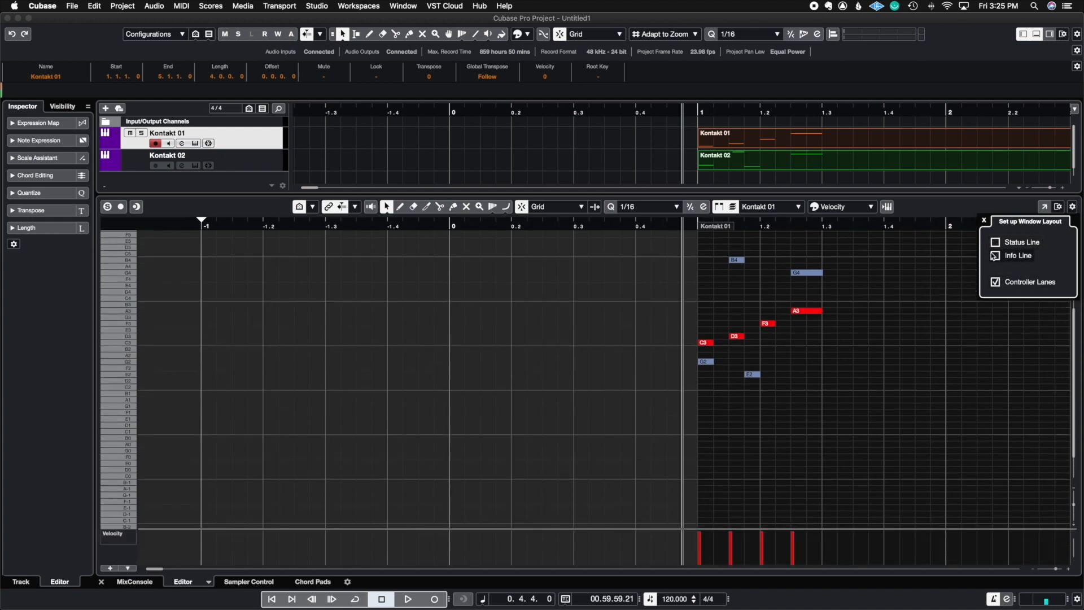
{"action": "left_click", "coordinate": [994, 257]}
{"action": "left_click", "coordinate": [935, 212]}
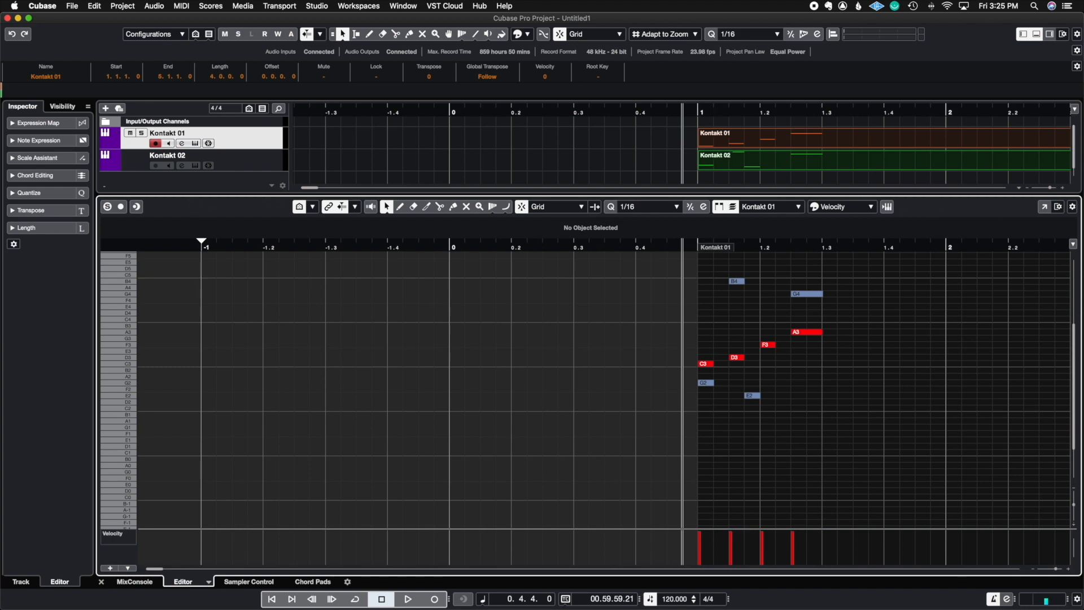
Hide and restore the left zone, and expand the Expression Map section of the Editor inspector.
{"action": "left_click", "coordinate": [1023, 35]}
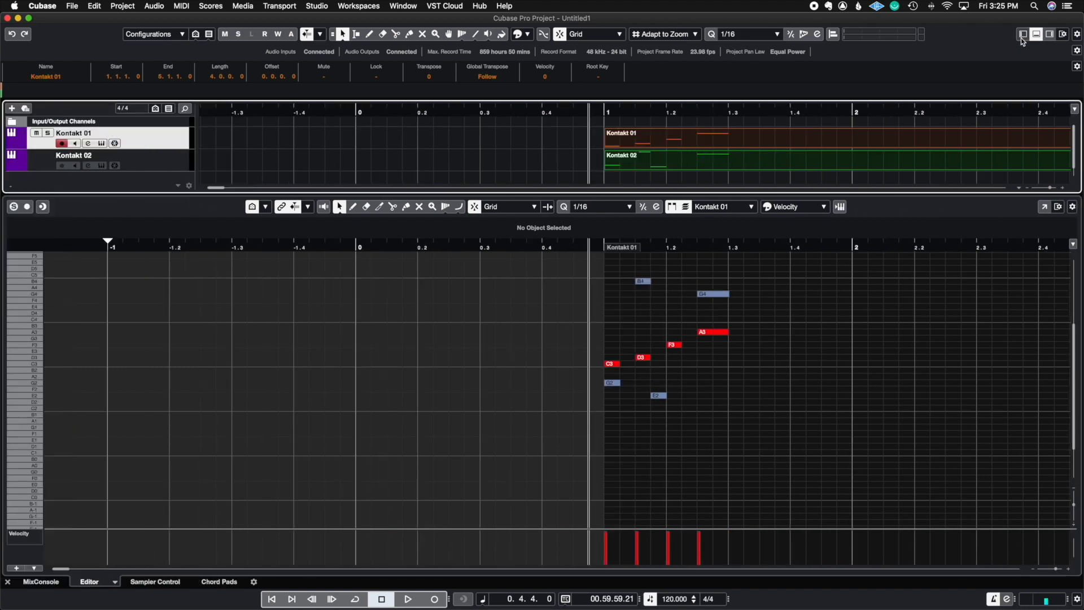
{"action": "left_click", "coordinate": [1022, 35]}
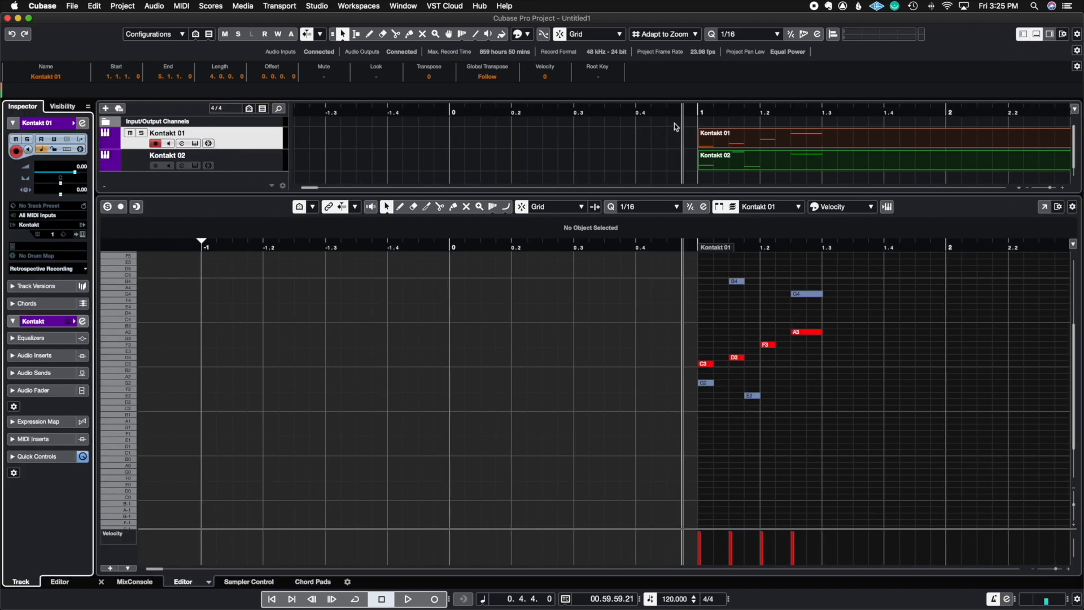
{"action": "left_click", "coordinate": [455, 278]}
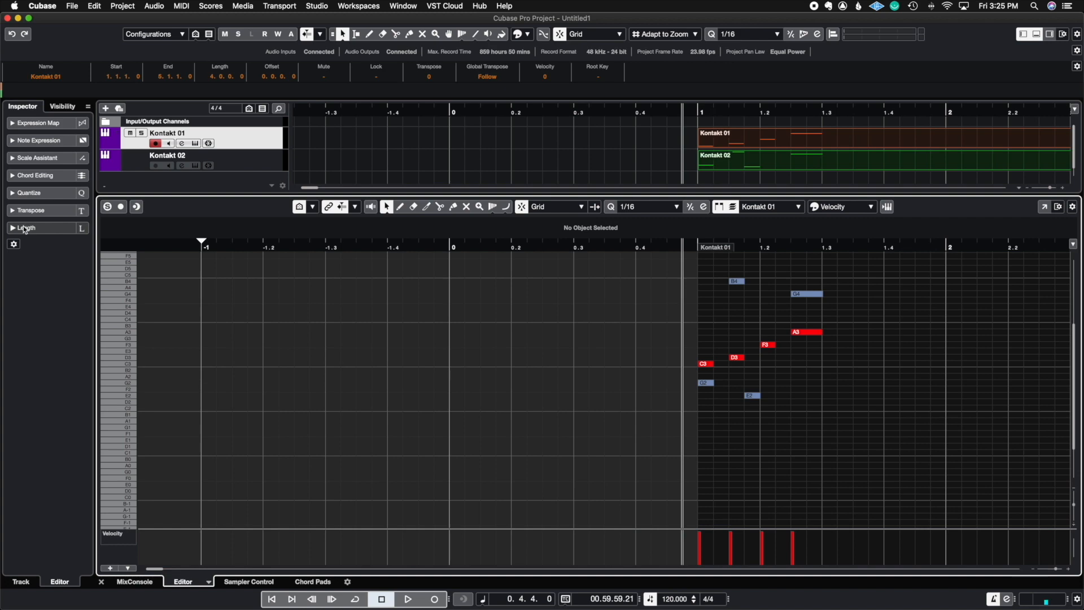
{"action": "left_click", "coordinate": [14, 124]}
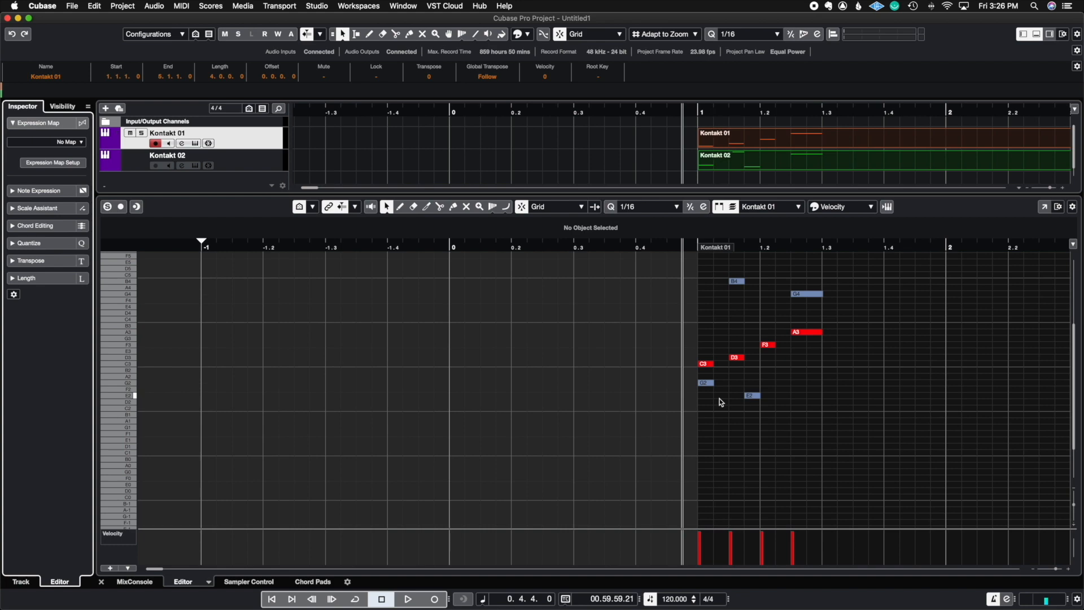
Draw 1/16 notes in the Kontakt 01 part: G-2 at 1.1.2 and D-1 at 1.2.2.
{"action": "scroll", "coordinate": [772, 448], "scroll_direction": "down", "scroll_amount": 3}
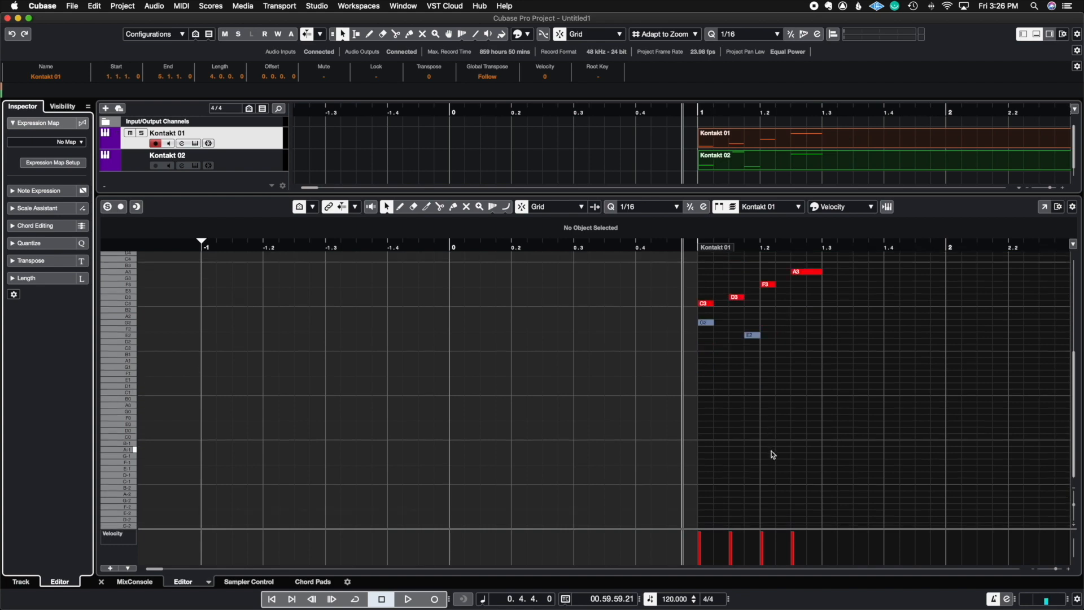
{"action": "right_click", "coordinate": [772, 454]}
{"action": "left_click", "coordinate": [786, 449]}
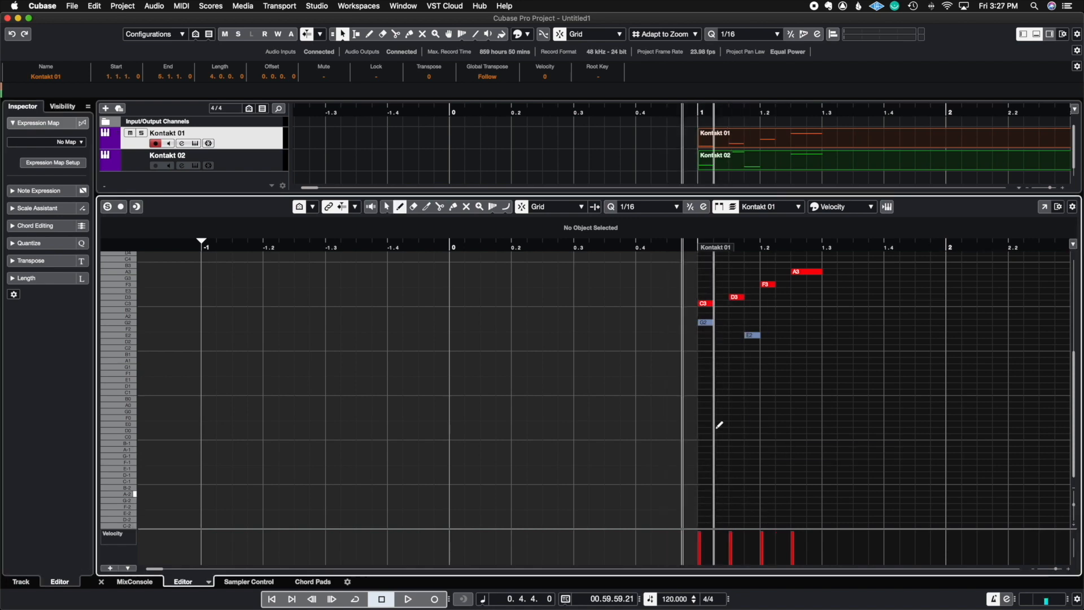
{"action": "scroll", "coordinate": [736, 320], "scroll_direction": "up", "scroll_amount": 10}
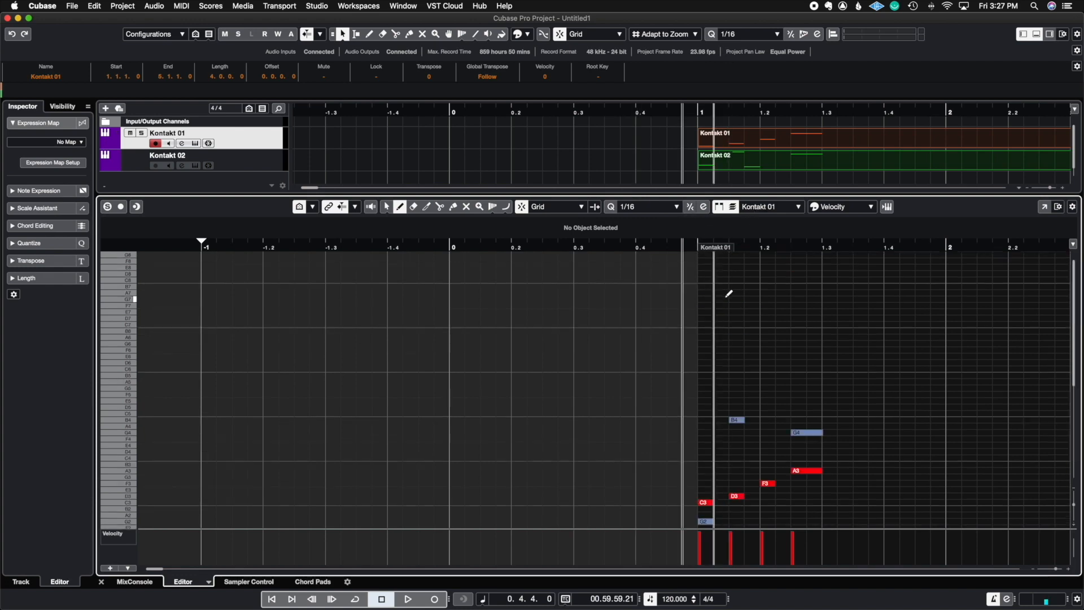
{"action": "scroll", "coordinate": [724, 298], "scroll_direction": "down", "scroll_amount": 10}
{"action": "left_click", "coordinate": [724, 500]}
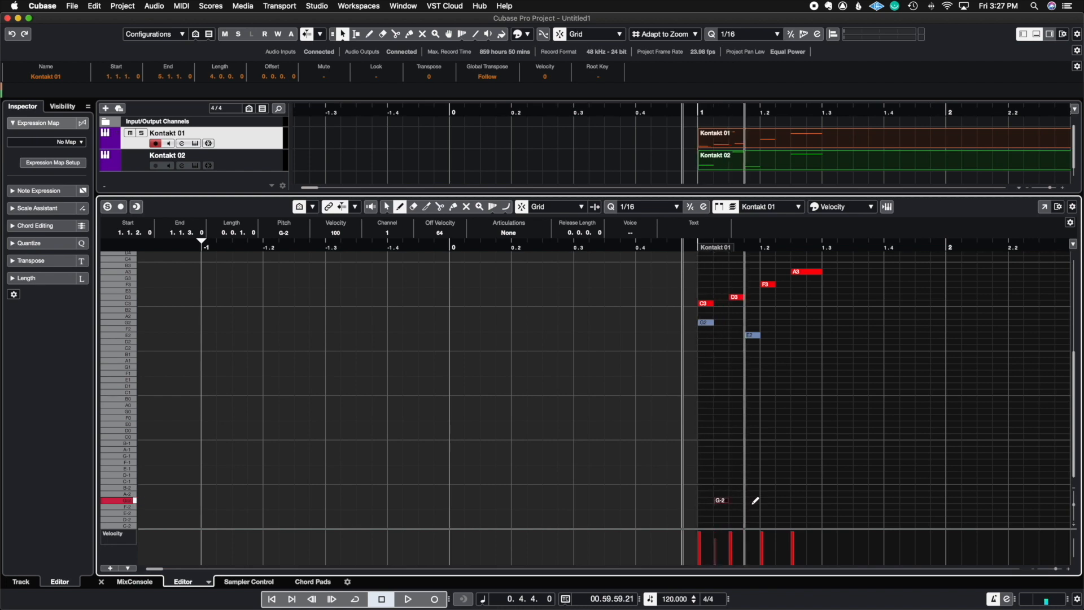
{"action": "left_click", "coordinate": [779, 474]}
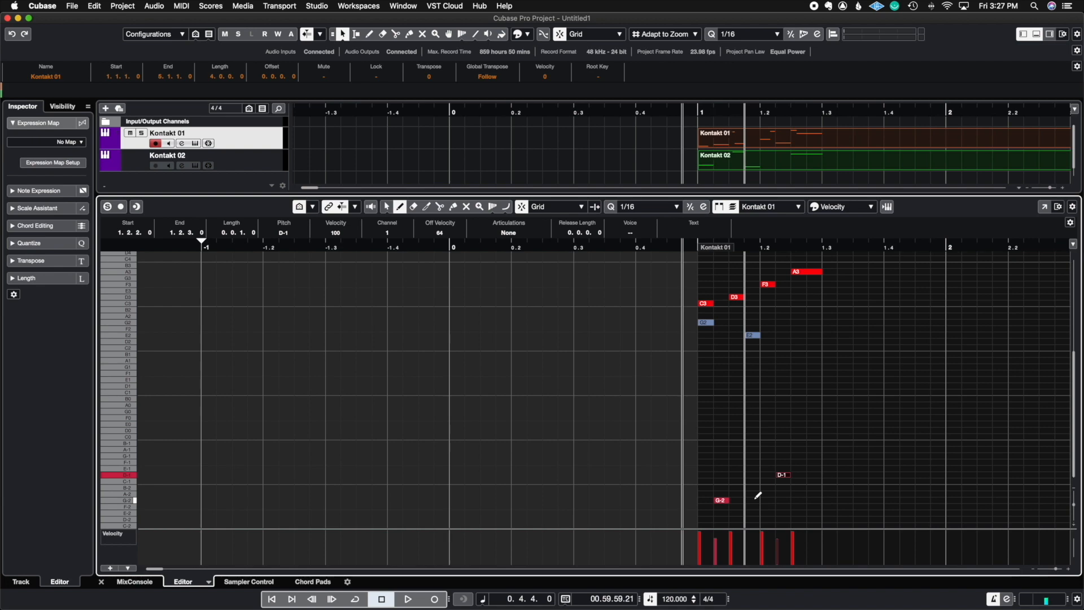
Remove the drawn G-2 and D-1 notes, and switch back to the Object Selection tool.
{"action": "right_click", "coordinate": [794, 426]}
{"action": "left_click", "coordinate": [790, 430]}
{"action": "left_click", "coordinate": [794, 437]}
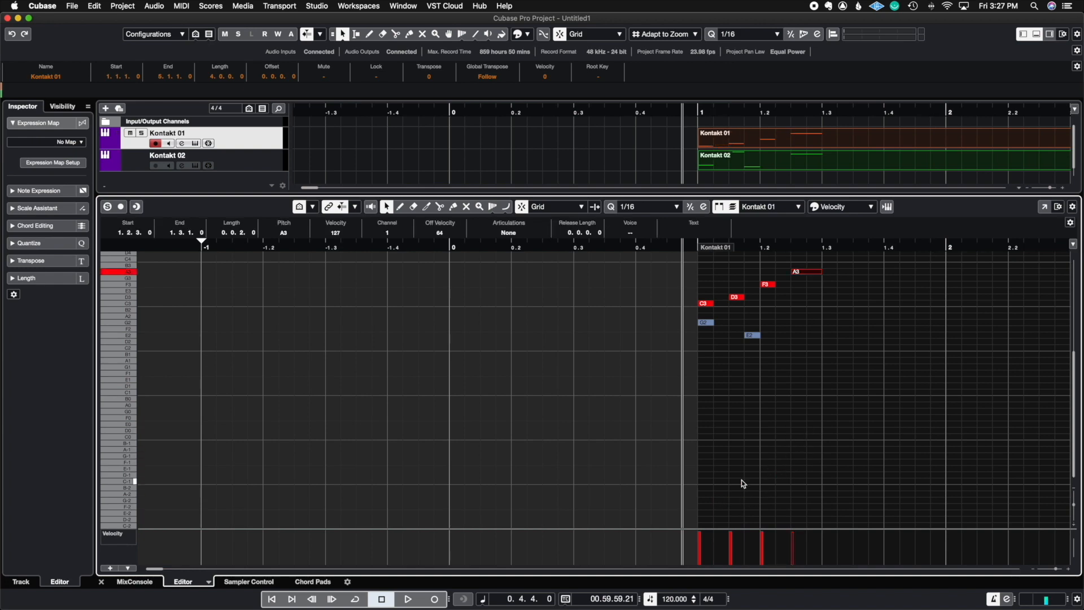
{"action": "scroll", "coordinate": [762, 452], "scroll_direction": "up", "scroll_amount": 6}
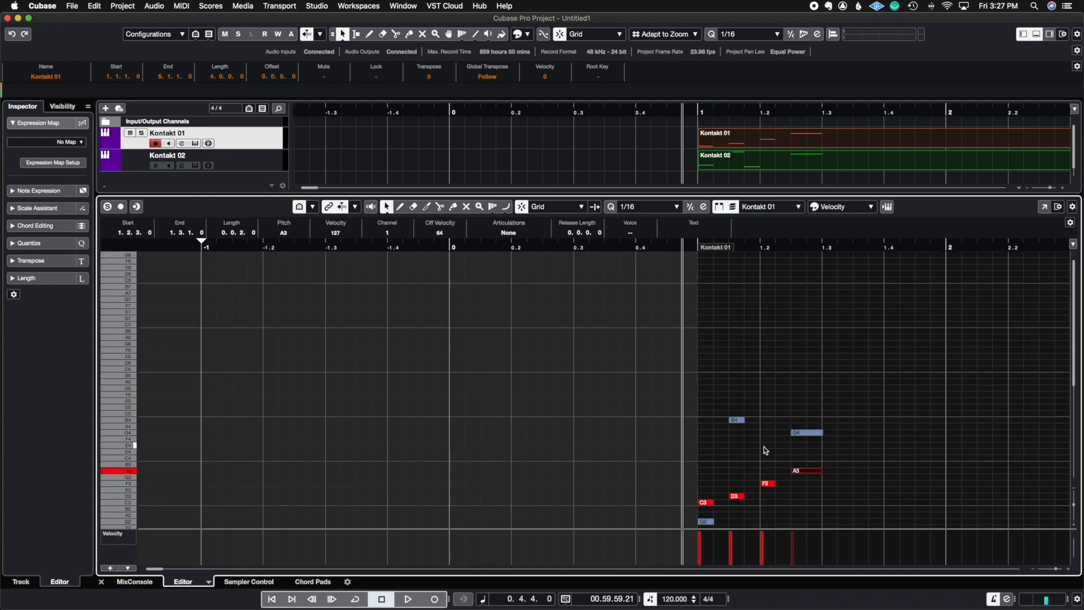
Select the D3 note in the Kontakt 01 part, and open and close the Expression Map Setup window.
{"action": "left_click", "coordinate": [767, 453]}
{"action": "left_click_drag", "start_coordinate": [1073, 306], "coordinate": [1073, 335]}
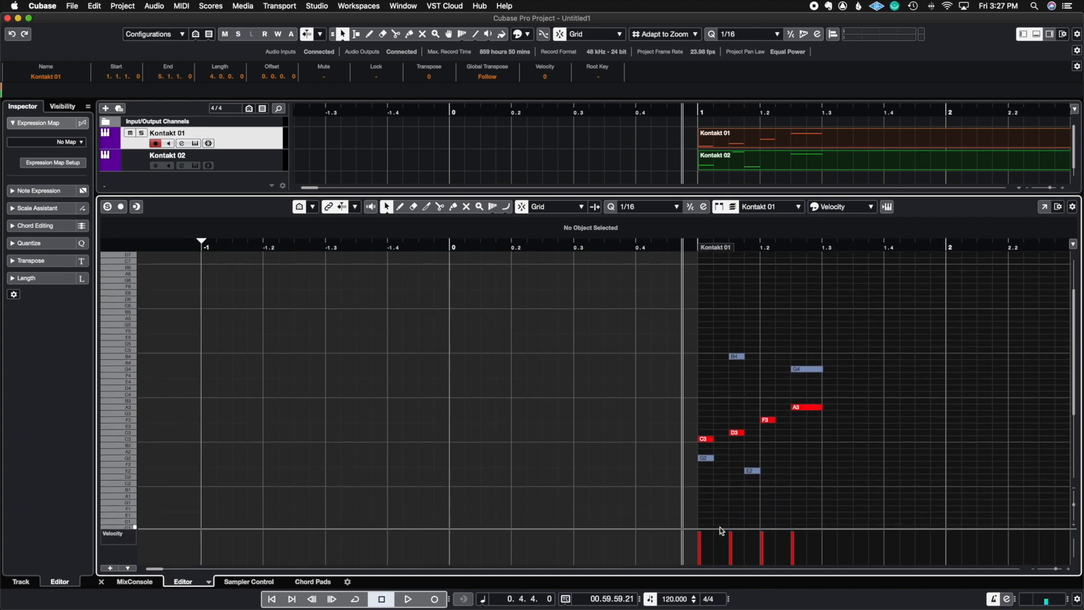
{"action": "left_click", "coordinate": [740, 435]}
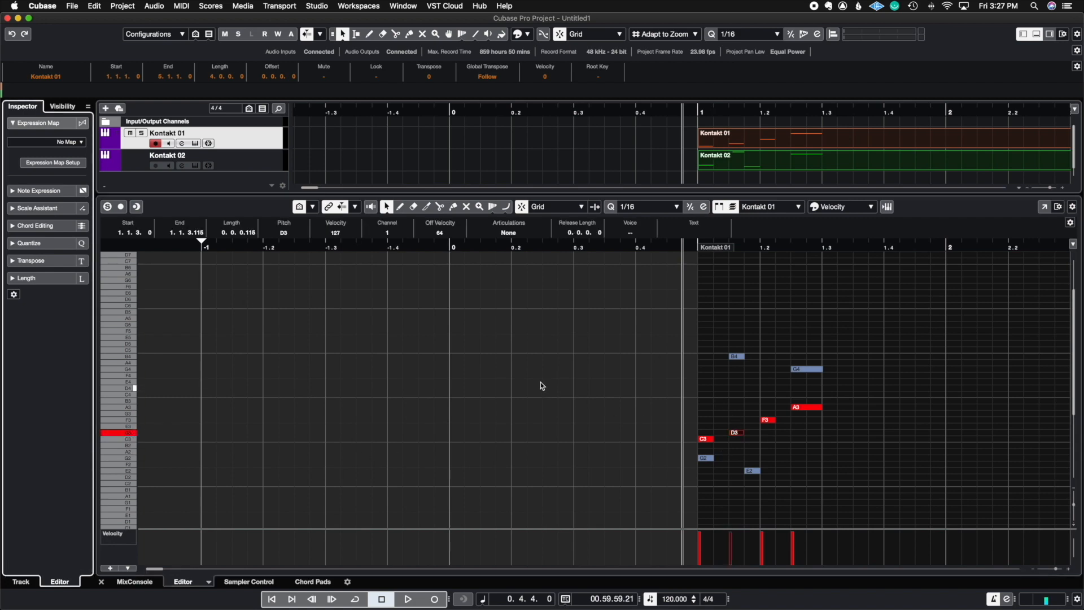
{"action": "left_click", "coordinate": [67, 141]}
{"action": "left_click", "coordinate": [61, 139]}
{"action": "left_click", "coordinate": [54, 163]}
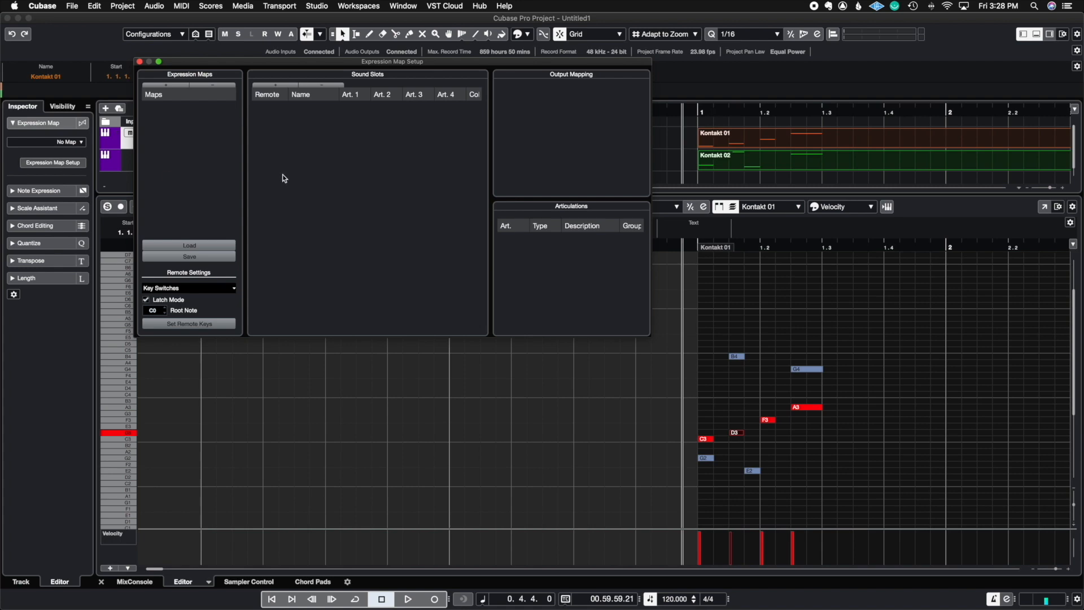
{"action": "left_click", "coordinate": [140, 62]}
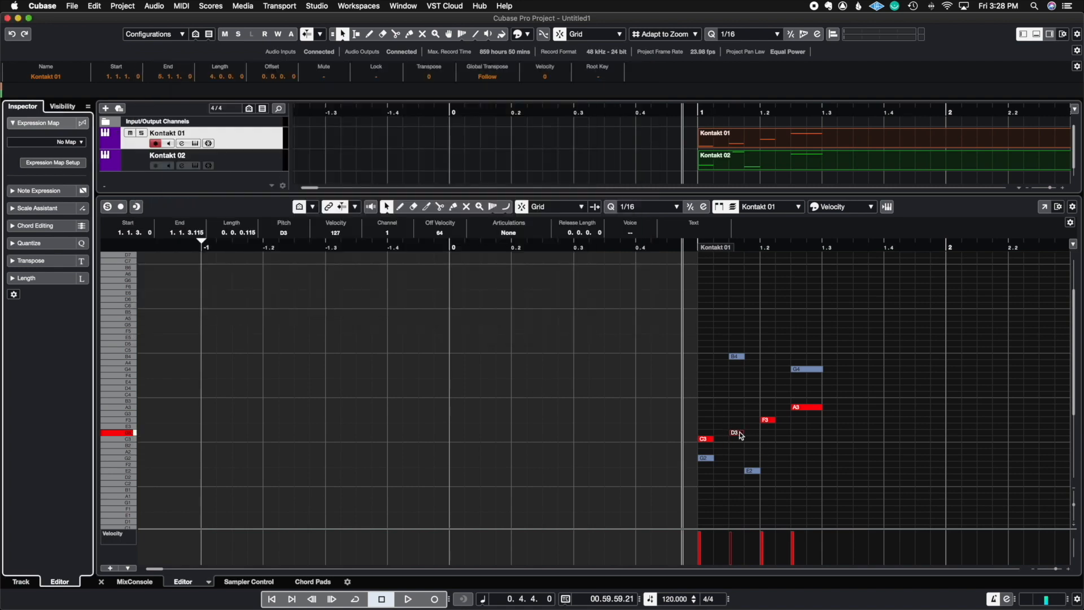
Select the F3, A3 and D3 notes of the Kontakt 01 part one after another.
{"action": "left_click", "coordinate": [770, 419]}
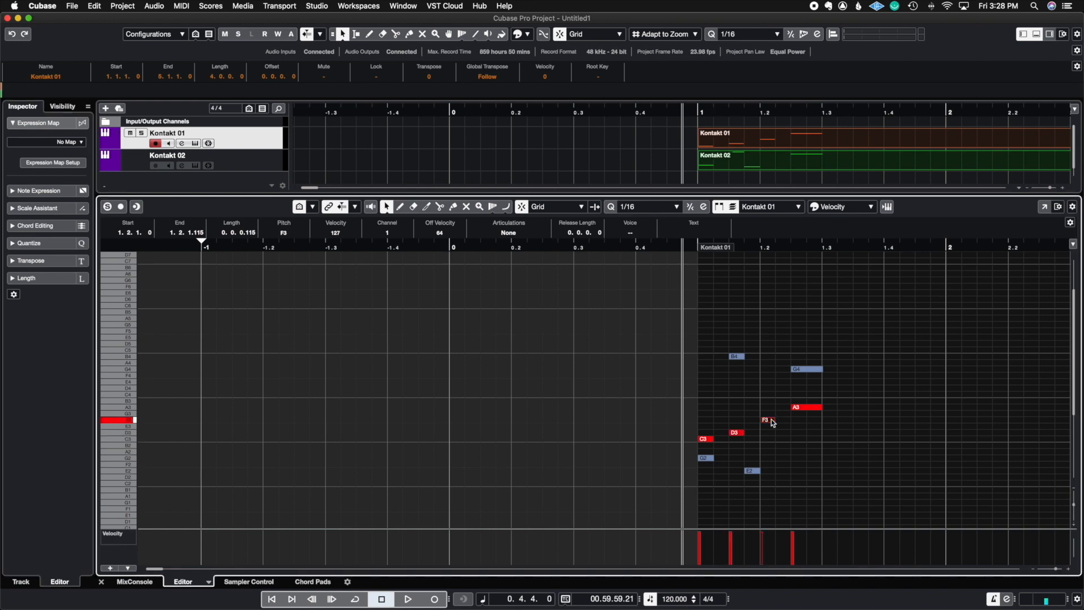
{"action": "left_click", "coordinate": [802, 408]}
{"action": "left_click", "coordinate": [736, 433]}
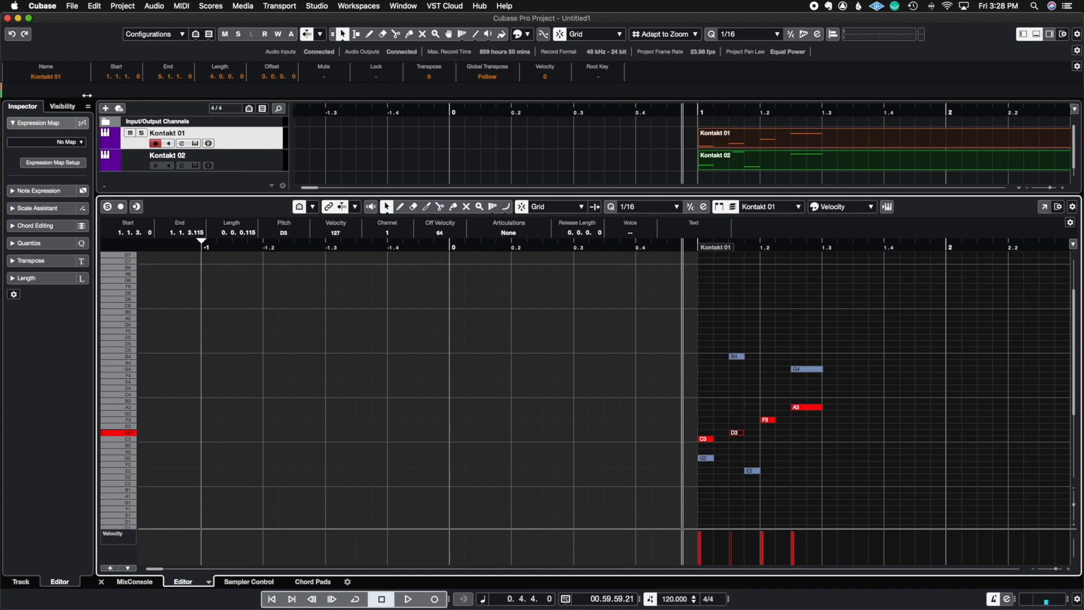
Review the Note Expression section in place of Expression Map, and add a CC 1 (Modulation) controller lane to the Key Editor.
{"action": "left_click", "coordinate": [15, 124]}
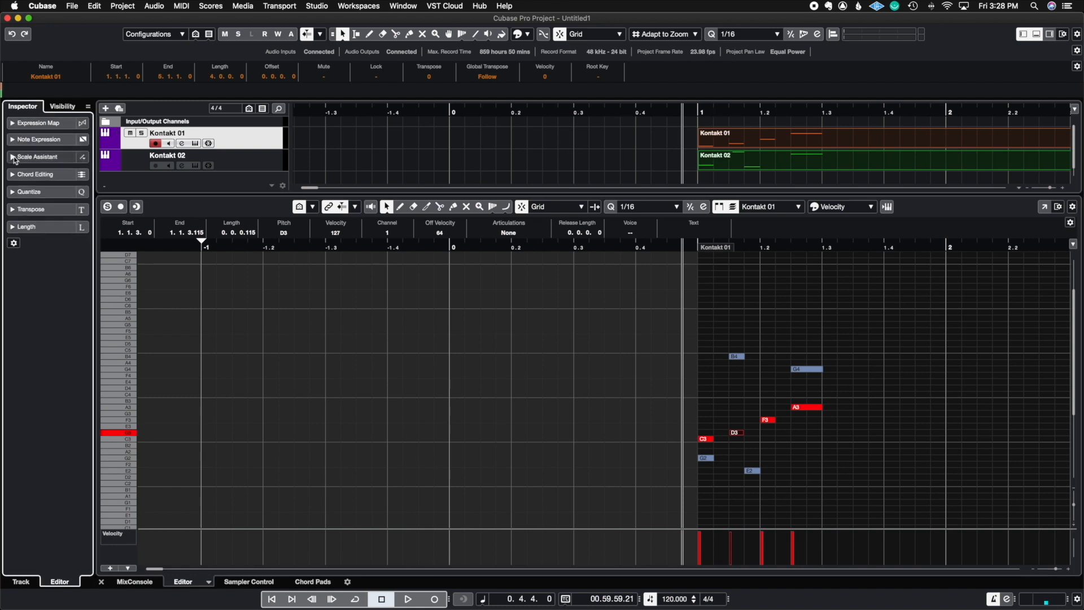
{"action": "left_click", "coordinate": [13, 141]}
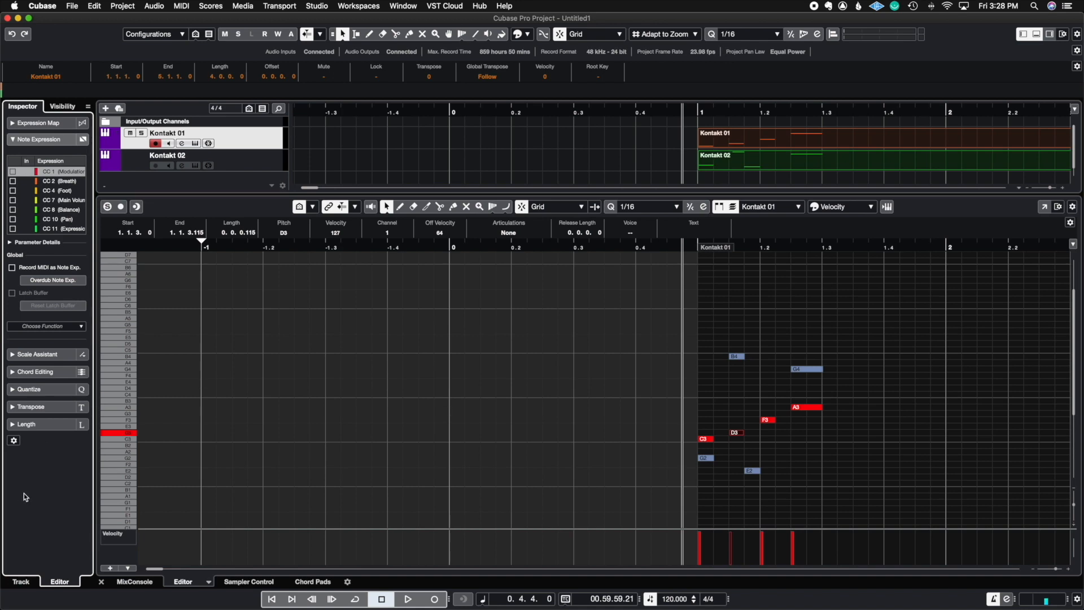
{"action": "left_click", "coordinate": [115, 568]}
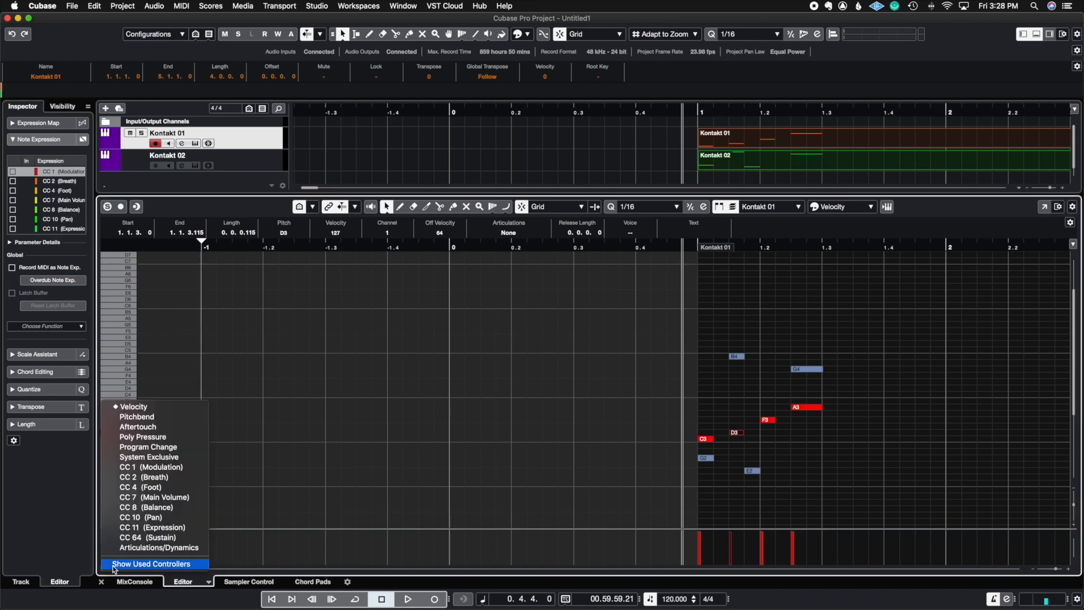
{"action": "left_click", "coordinate": [152, 467]}
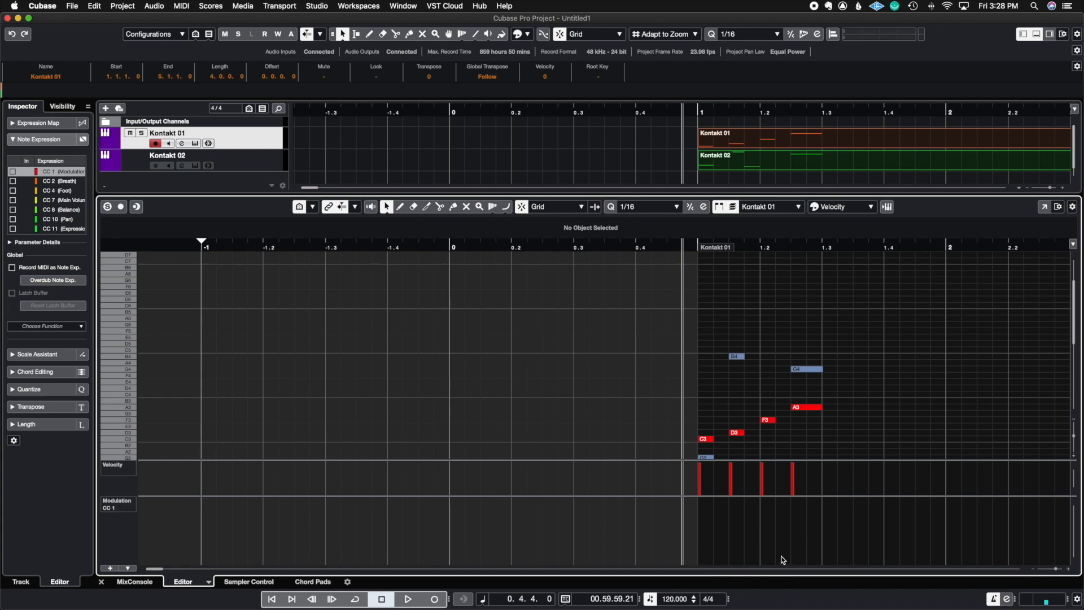
{"action": "left_click", "coordinate": [14, 141]}
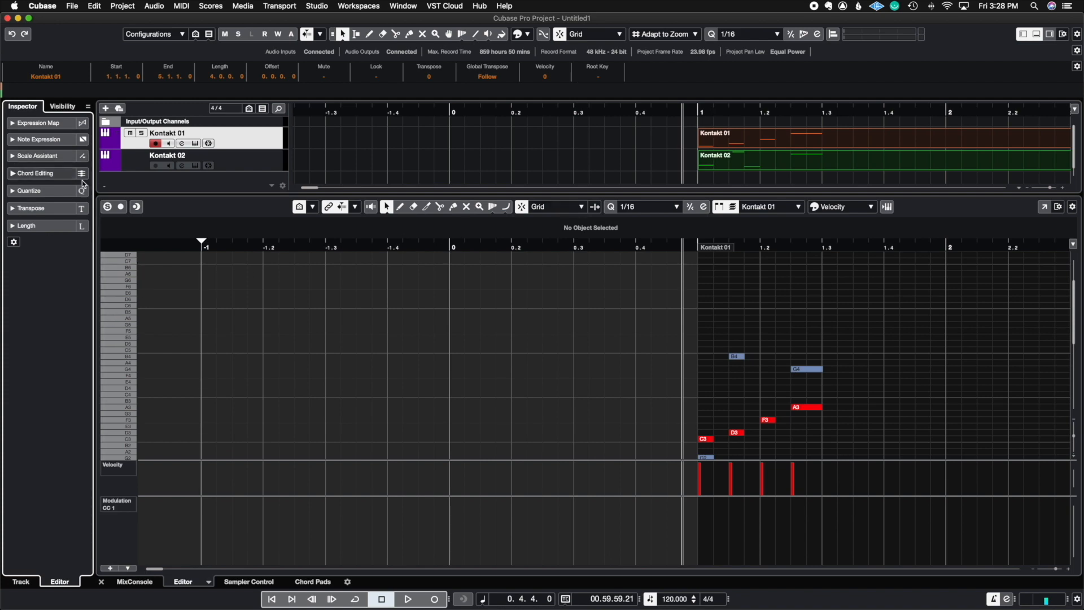
Turn off the Key Editor's pitch visibility filter to show all piano keys, and expand the inspector's Quantize section.
{"action": "scroll", "coordinate": [134, 299], "scroll_direction": "down", "scroll_amount": 4}
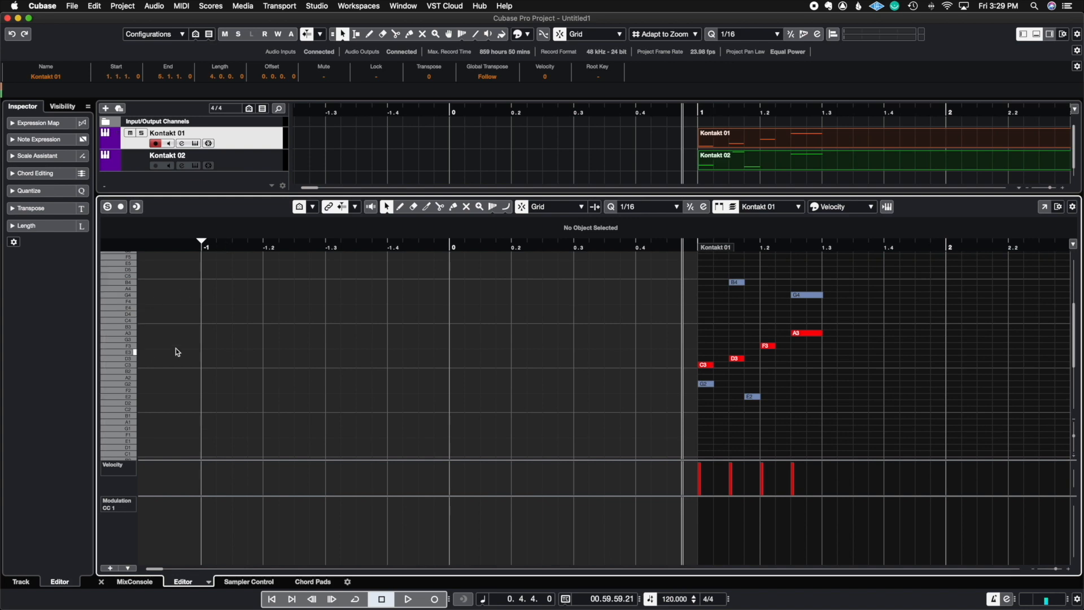
{"action": "left_click", "coordinate": [300, 209]}
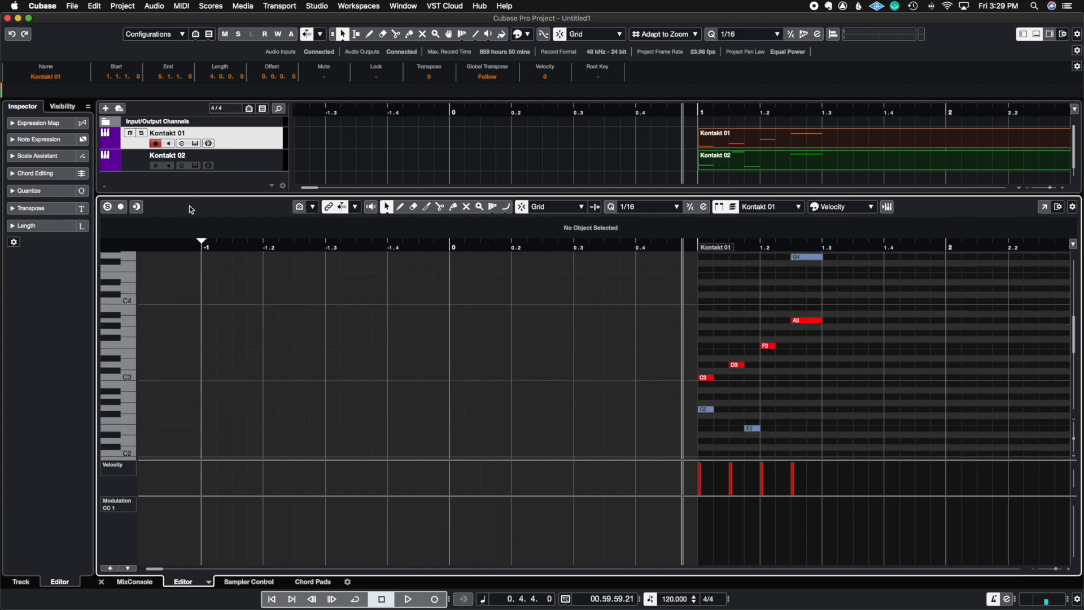
{"action": "left_click", "coordinate": [14, 192]}
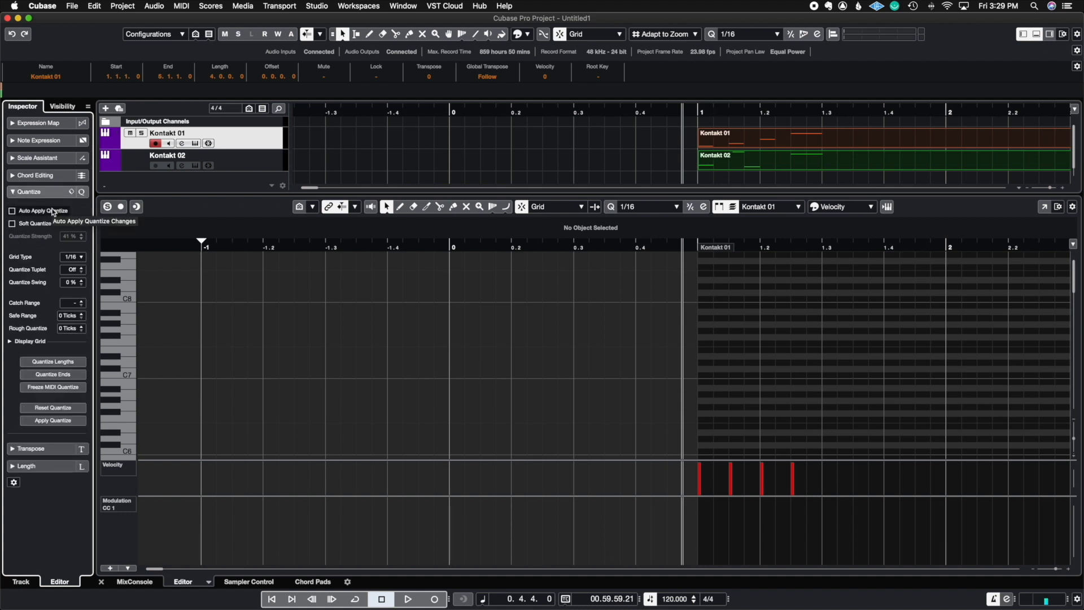
{"action": "scroll", "coordinate": [926, 406], "scroll_direction": "down", "scroll_amount": 10}
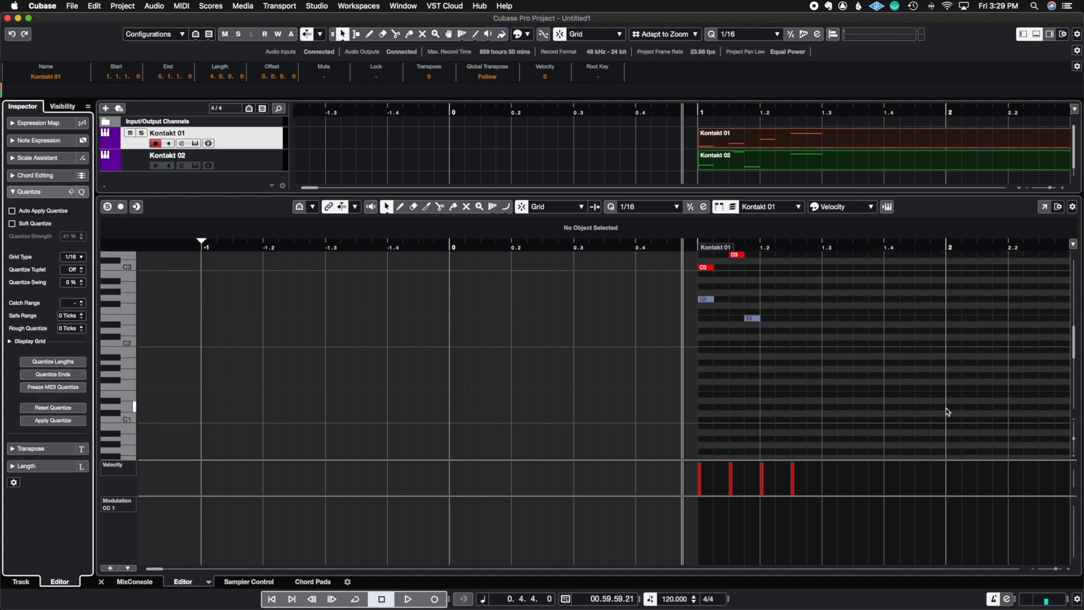
{"action": "left_click_drag", "start_coordinate": [1074, 333], "coordinate": [1074, 325]}
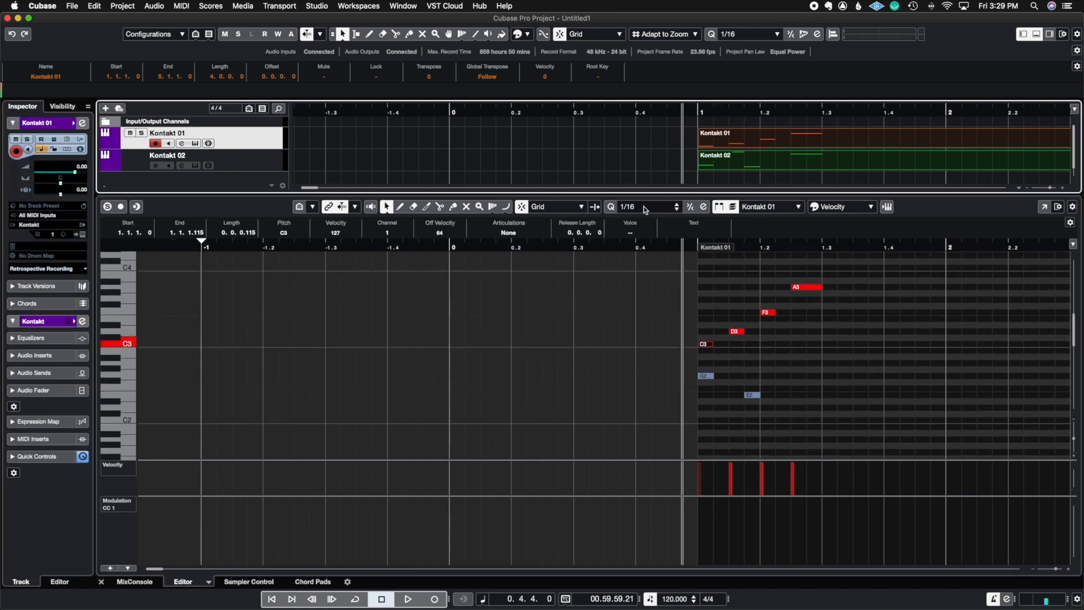
Turn off Snap in the Key Editor, shift the C3 note off the grid to about 1.1.1.40, and quantize it.
{"action": "left_click", "coordinate": [522, 207]}
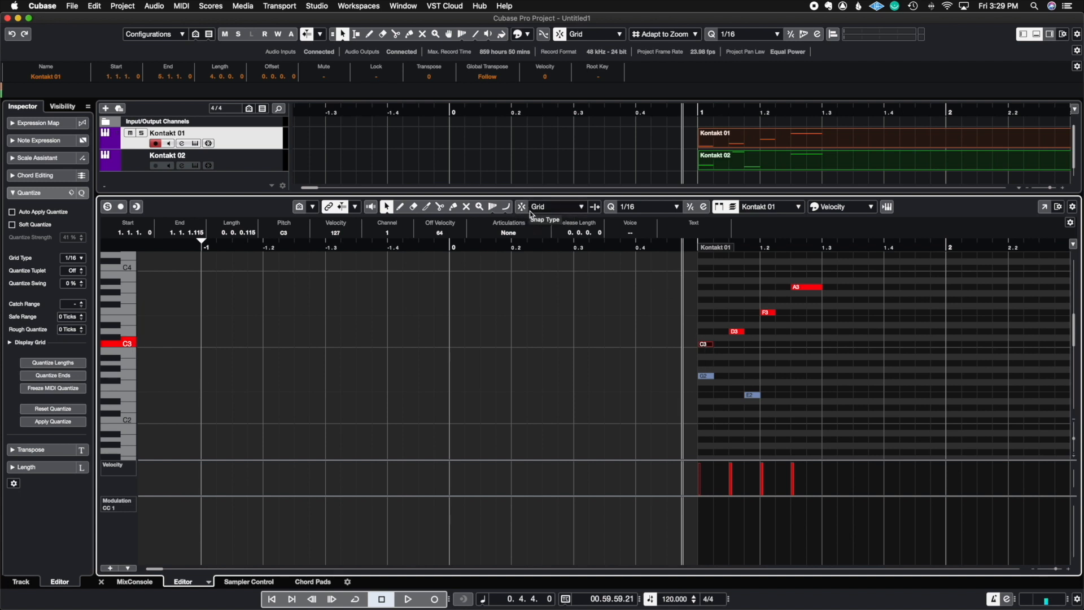
{"action": "mouse_move", "coordinate": [704, 344]}
{"action": "left_mouse_down"}
{"action": "mouse_move", "coordinate": [716, 343]}
{"action": "mouse_move", "coordinate": [706, 344]}
{"action": "left_mouse_up"}
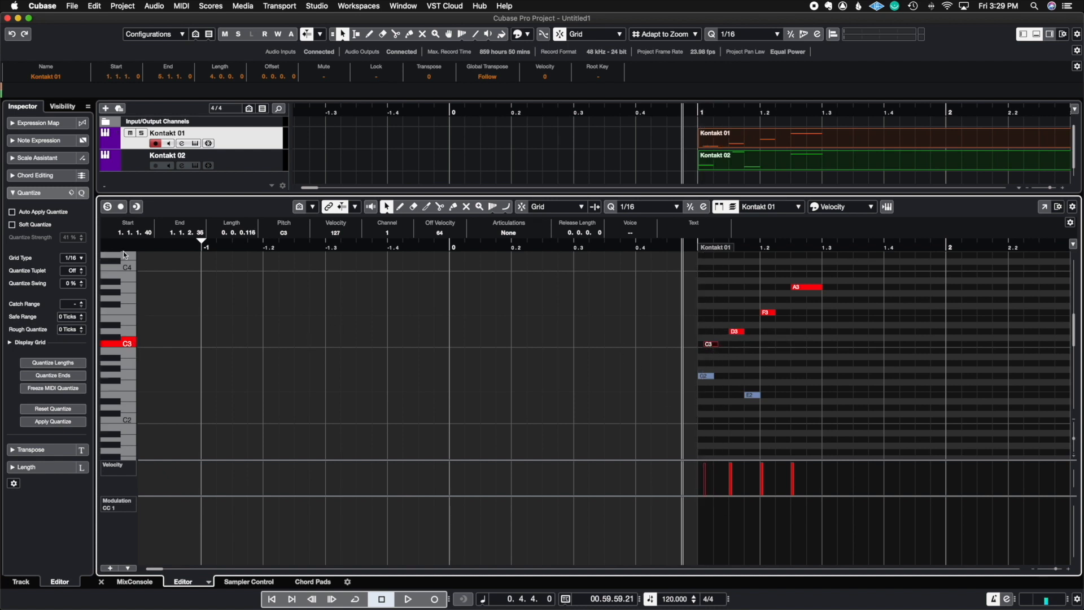
{"action": "left_click", "coordinate": [59, 425]}
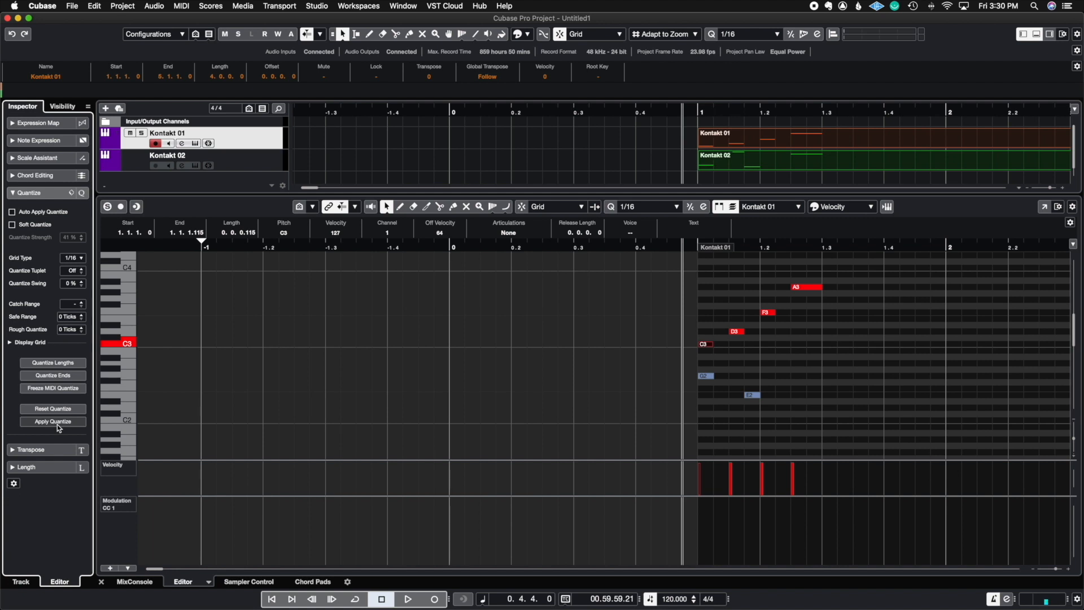
Shift the C3, D3, F3 and A3 notes together slightly late off the grid, and quantize all four.
{"action": "left_click_drag", "start_coordinate": [699, 269], "coordinate": [824, 357]}
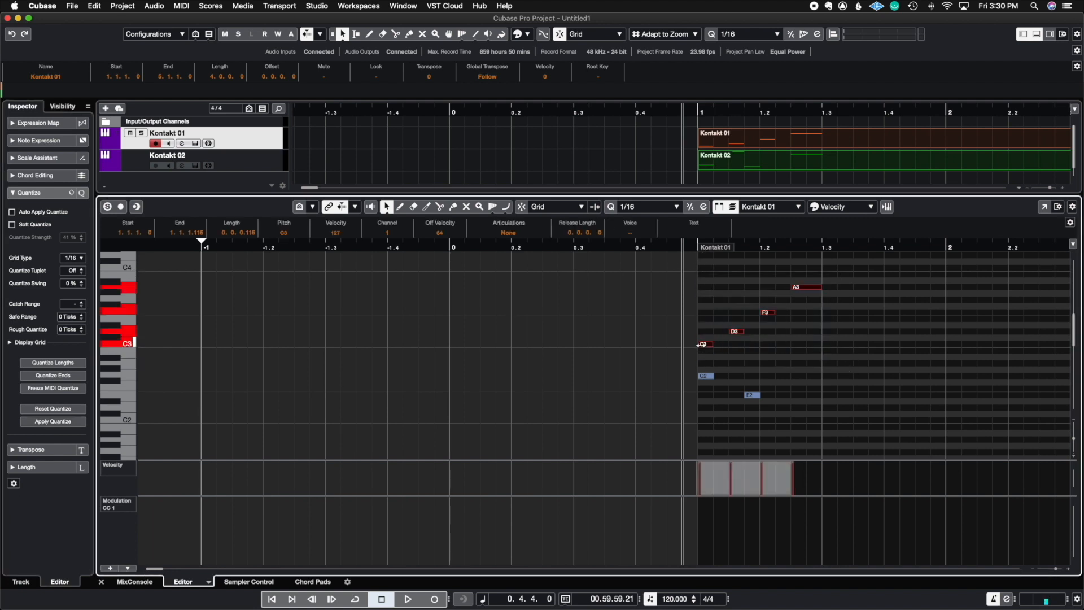
{"action": "left_click_drag", "start_coordinate": [706, 345], "coordinate": [714, 346]}
{"action": "left_click", "coordinate": [735, 372]}
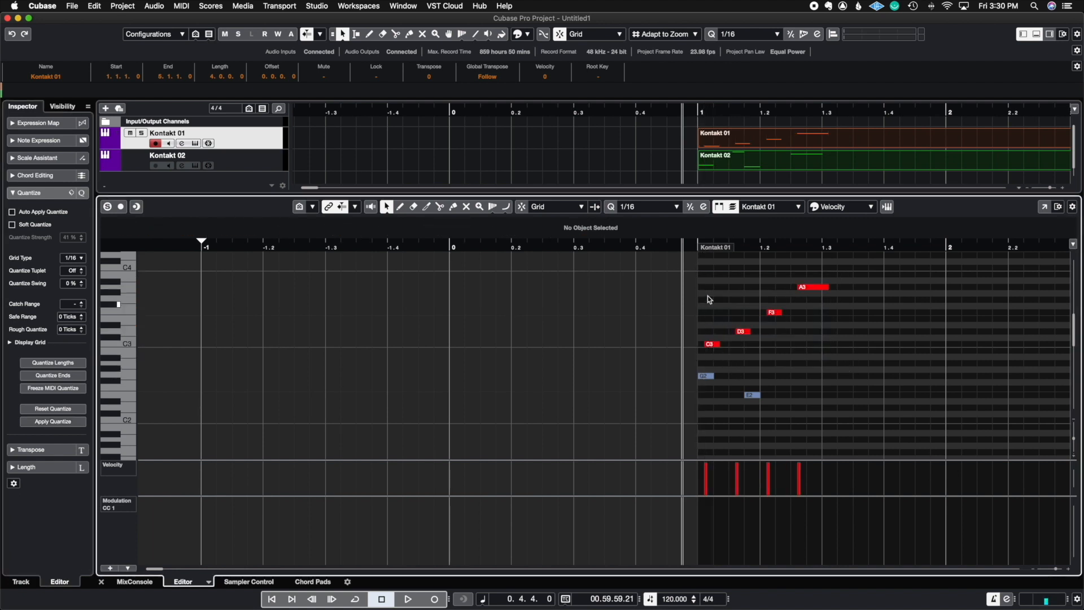
{"action": "left_click_drag", "start_coordinate": [704, 267], "coordinate": [844, 359]}
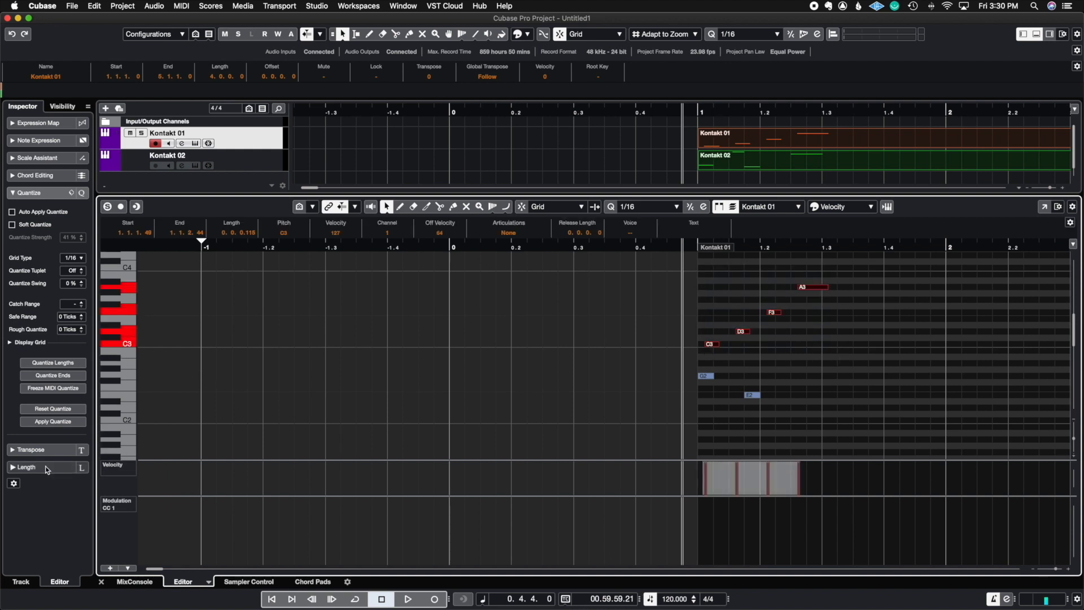
{"action": "left_click", "coordinate": [53, 423]}
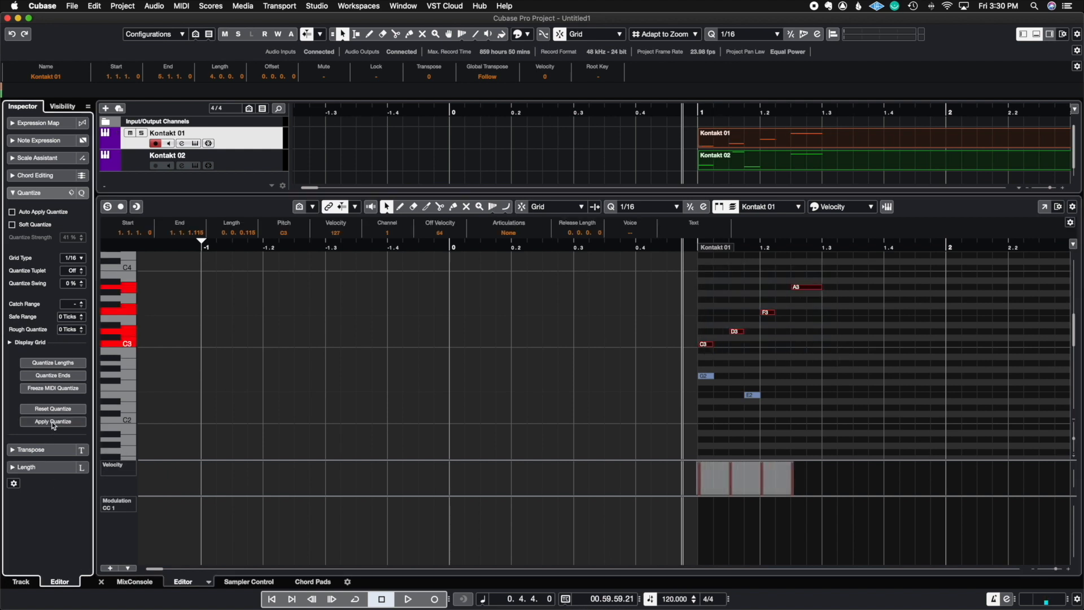
Enable Soft Quantize with a Quantize Strength of 47 %, and review the available grid types while keeping 1/16.
{"action": "left_click", "coordinate": [29, 225]}
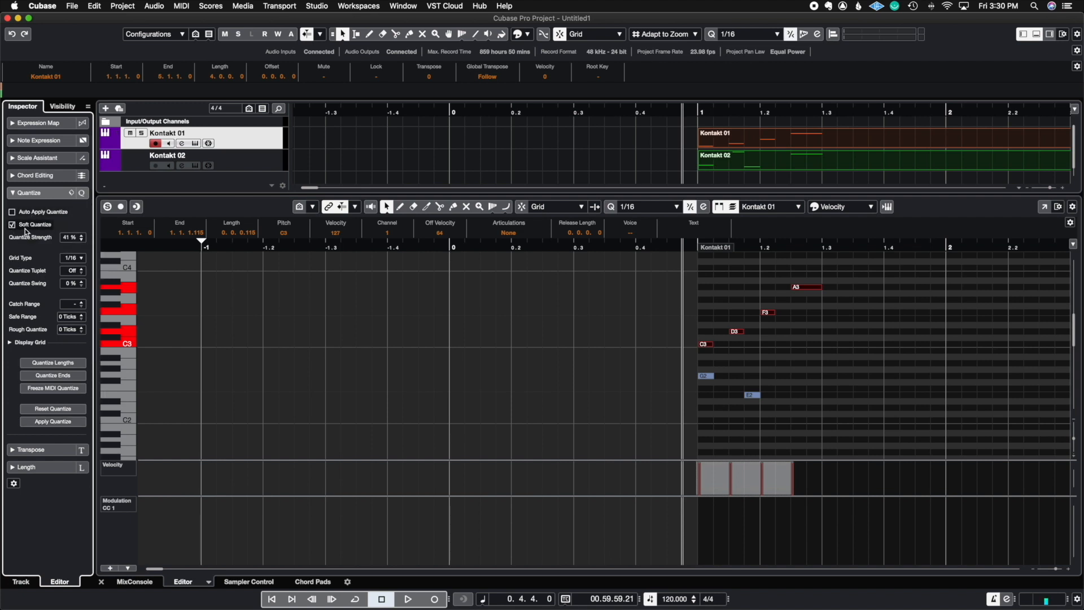
{"action": "left_click_drag", "start_coordinate": [67, 237], "coordinate": [70, 231]}
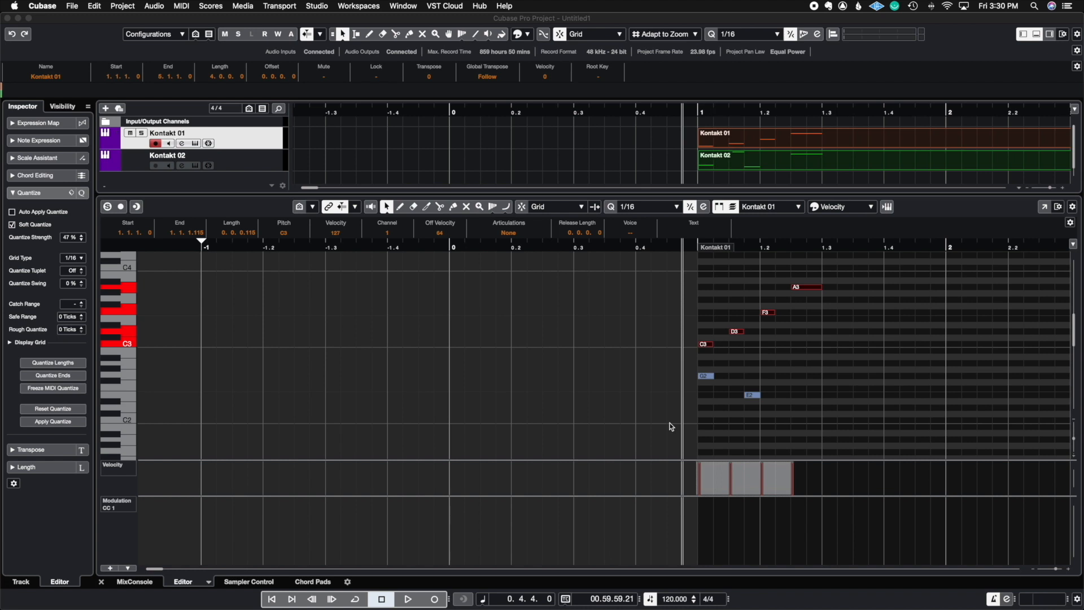
{"action": "left_click", "coordinate": [81, 260]}
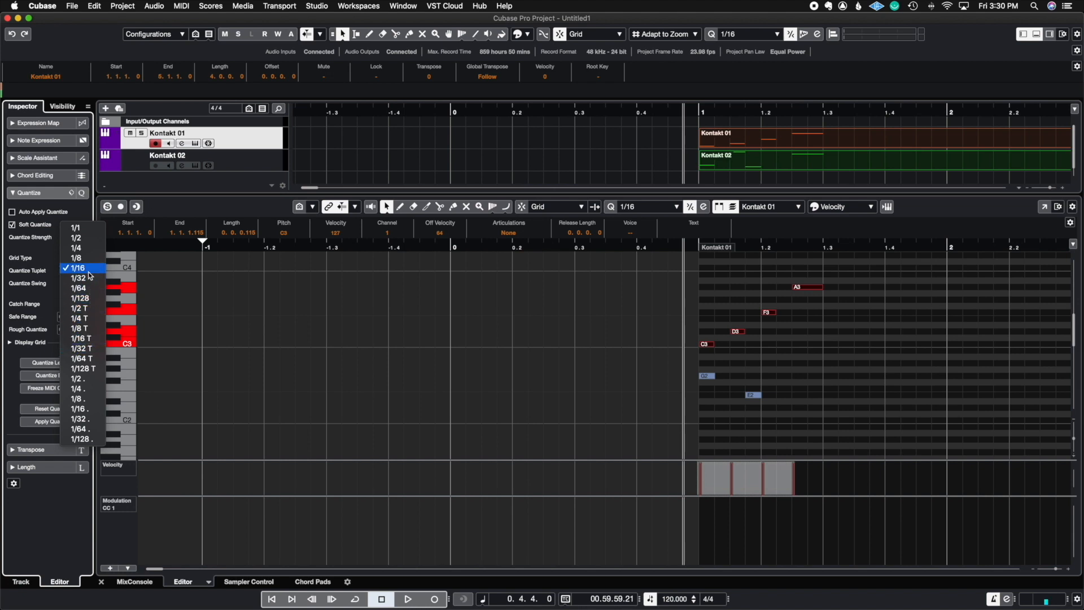
{"action": "left_click", "coordinate": [44, 261]}
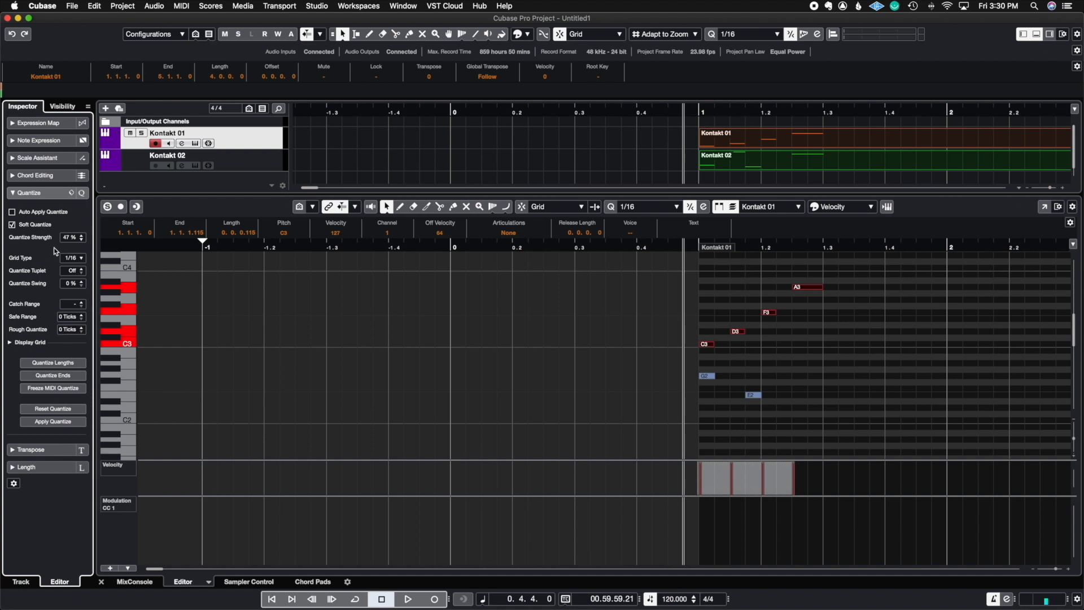
Switch the inspector from Quantize to Transpose, transpose the four selected notes by 2 semitones, and undo it.
{"action": "left_click", "coordinate": [14, 192]}
{"action": "left_click", "coordinate": [15, 209]}
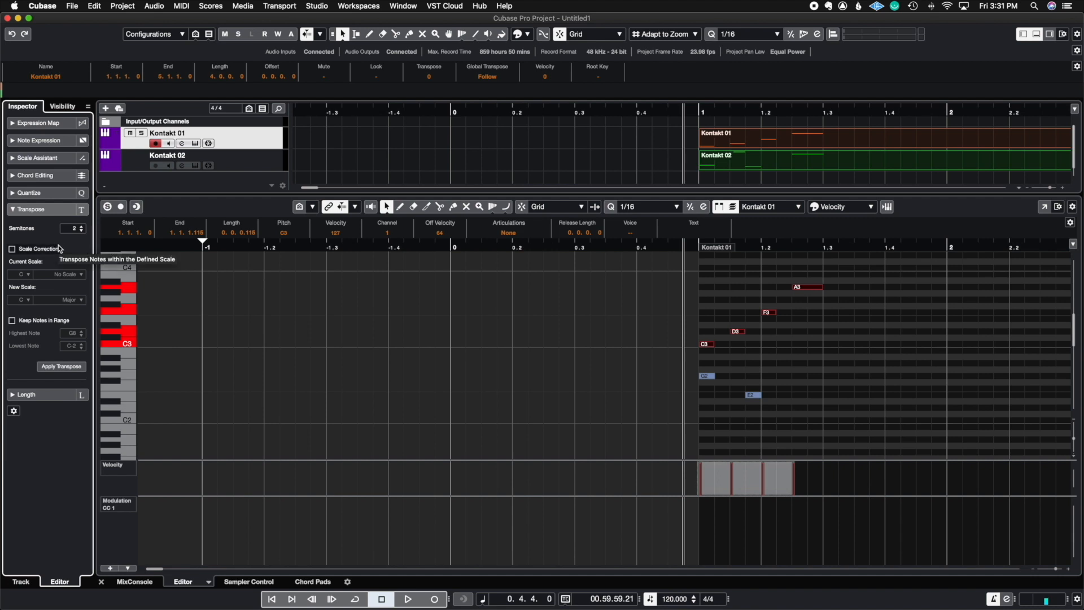
{"action": "left_click_drag", "start_coordinate": [831, 281], "coordinate": [694, 365]}
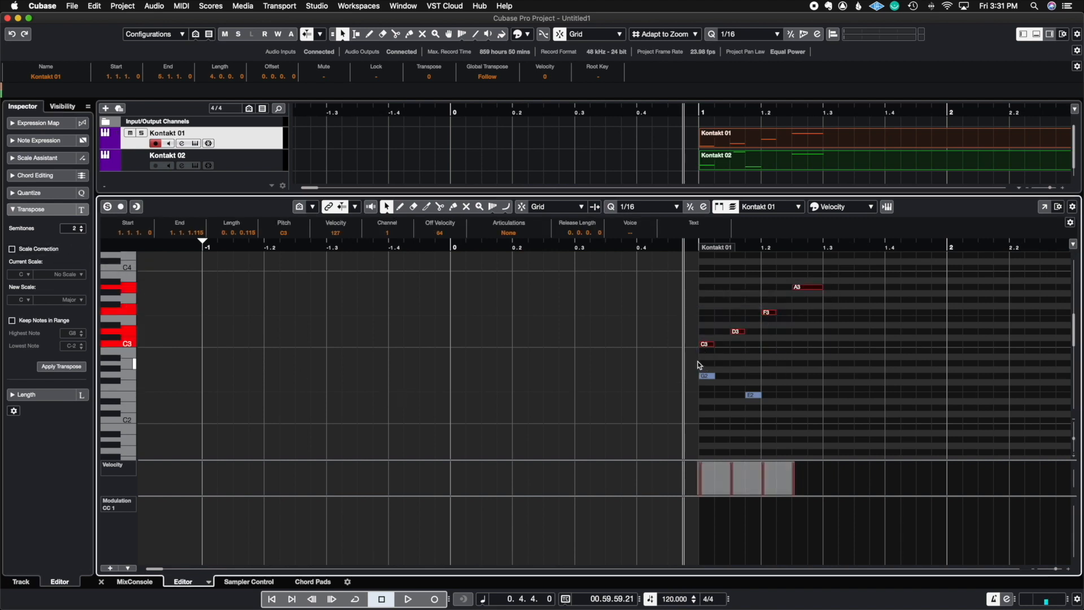
{"action": "left_click", "coordinate": [65, 366]}
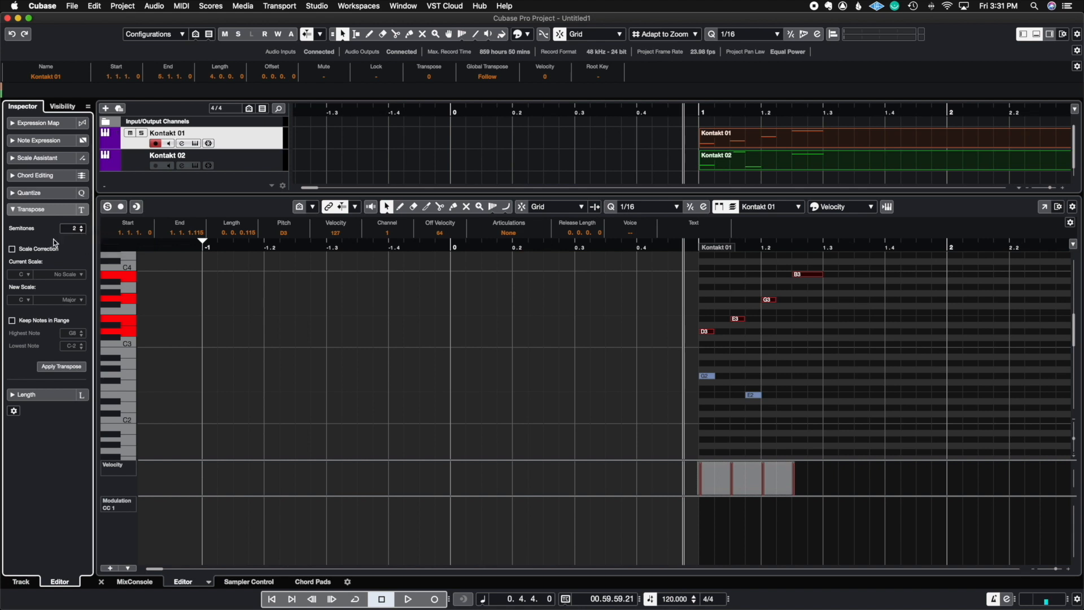
{"action": "key", "text": "super+z"}
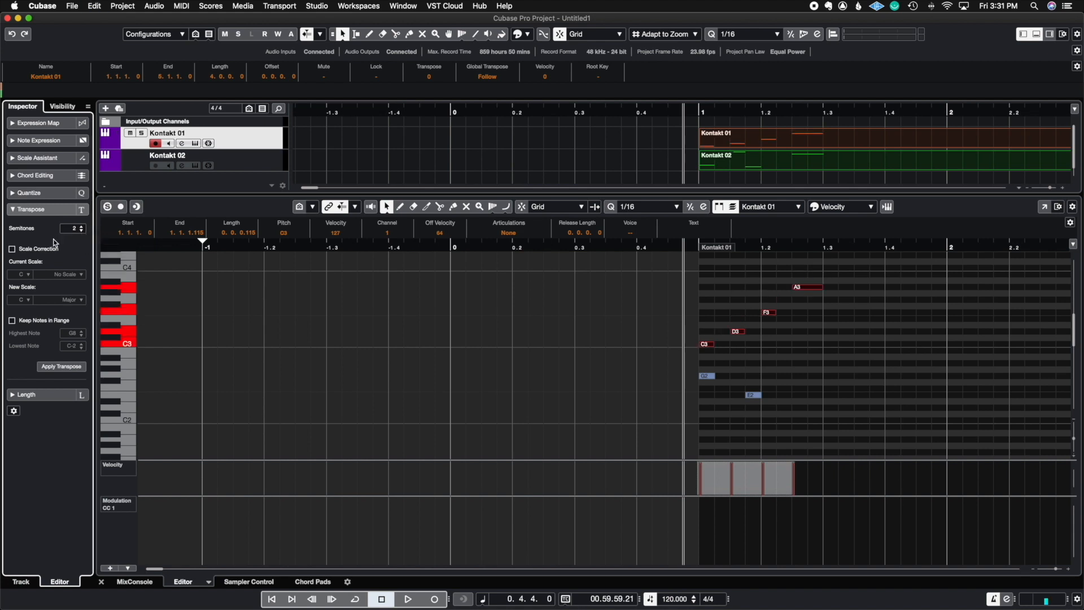
Review the inspector's Length section in place of Transpose, and reselect only the C3, D3 and F3 notes.
{"action": "left_click", "coordinate": [19, 216]}
{"action": "left_click", "coordinate": [18, 214]}
{"action": "left_click", "coordinate": [23, 226]}
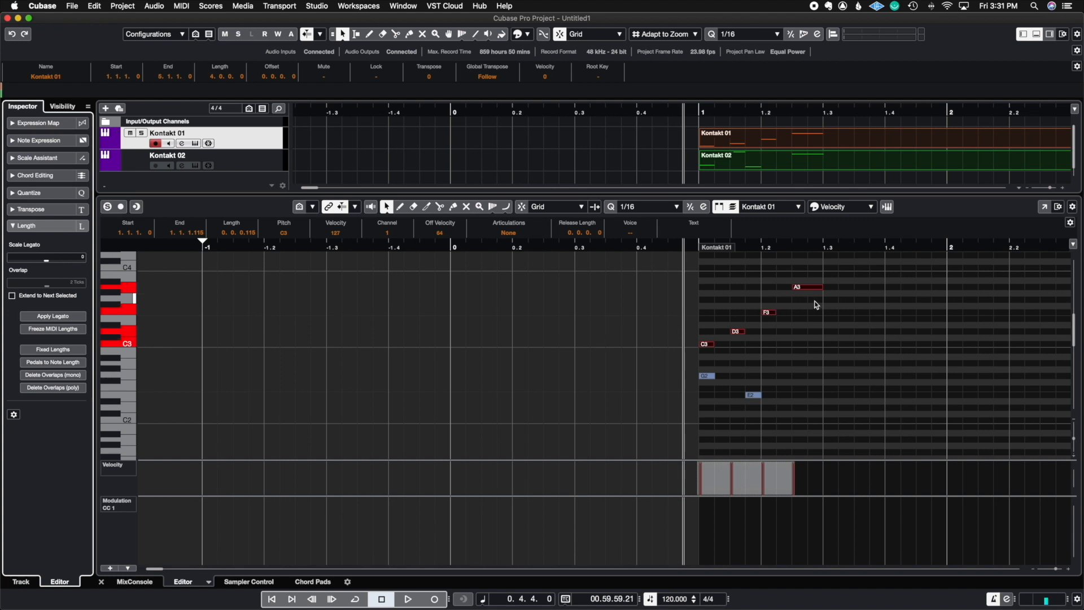
{"action": "left_click_drag", "start_coordinate": [824, 292], "coordinate": [700, 351]}
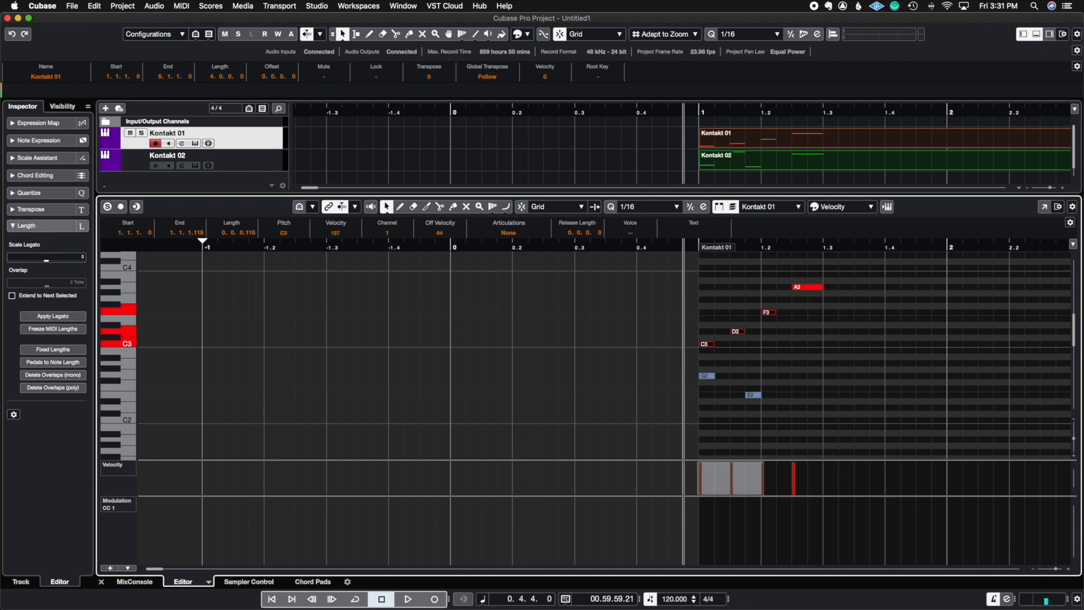
{"action": "left_click", "coordinate": [25, 226]}
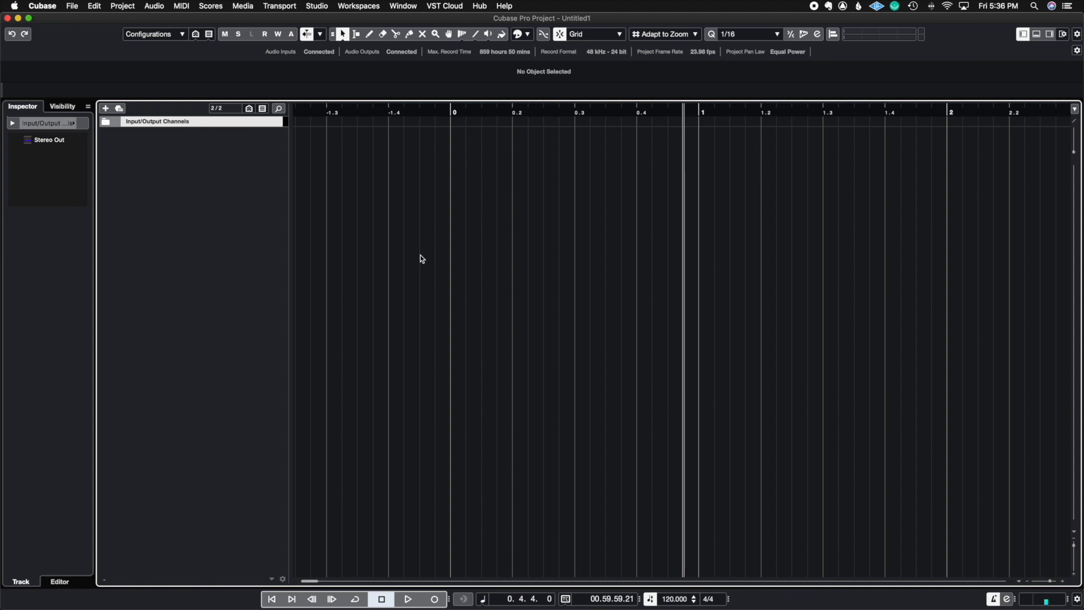
Add a chord track to the empty project.
{"action": "right_click", "coordinate": [224, 151]}
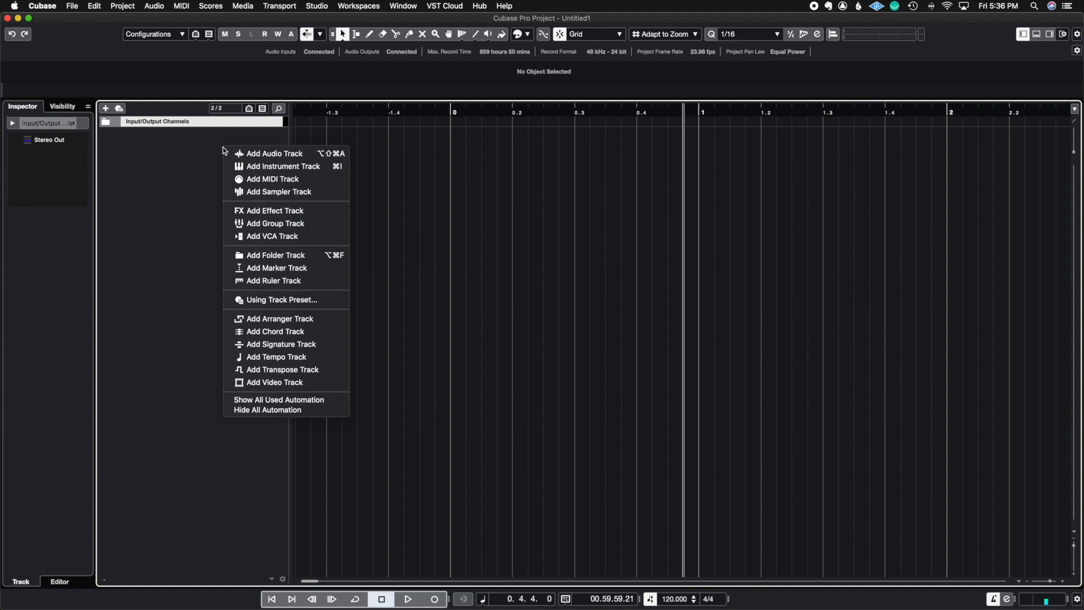
{"action": "left_click", "coordinate": [166, 151]}
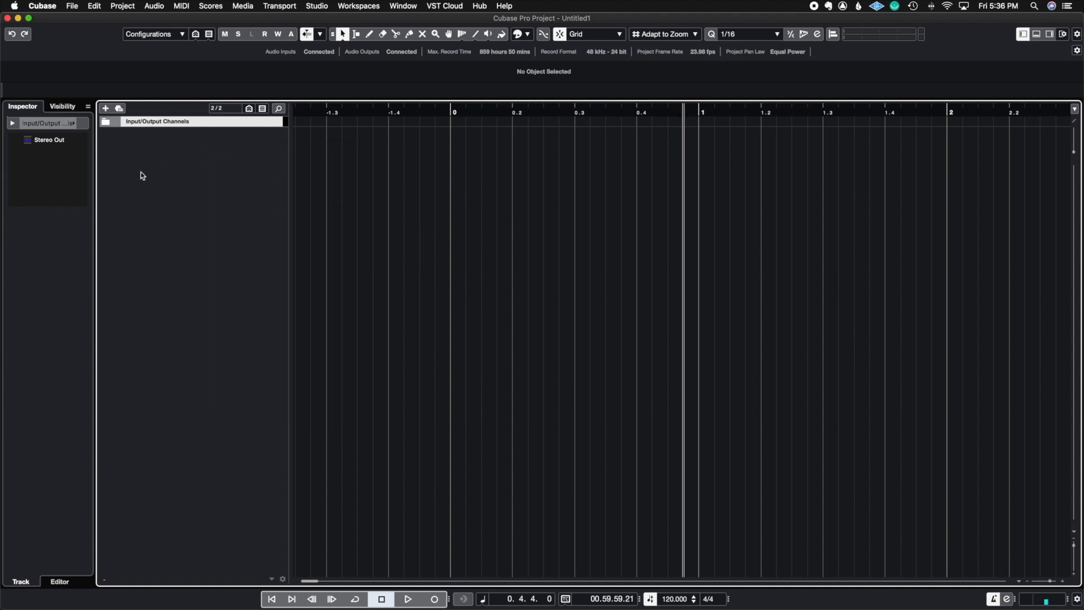
{"action": "right_click", "coordinate": [174, 181]}
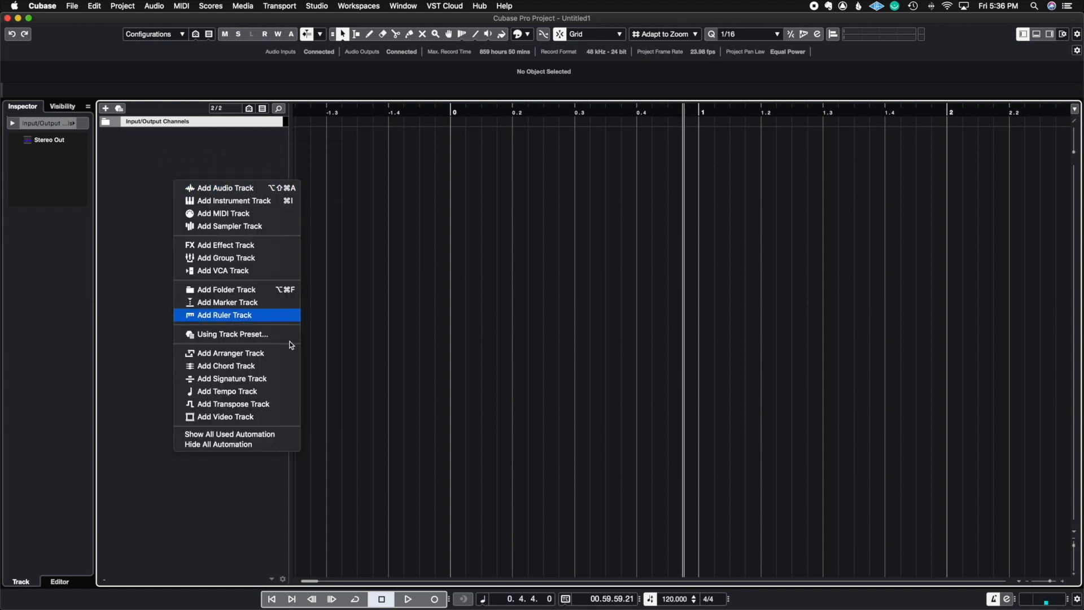
{"action": "left_click", "coordinate": [226, 365]}
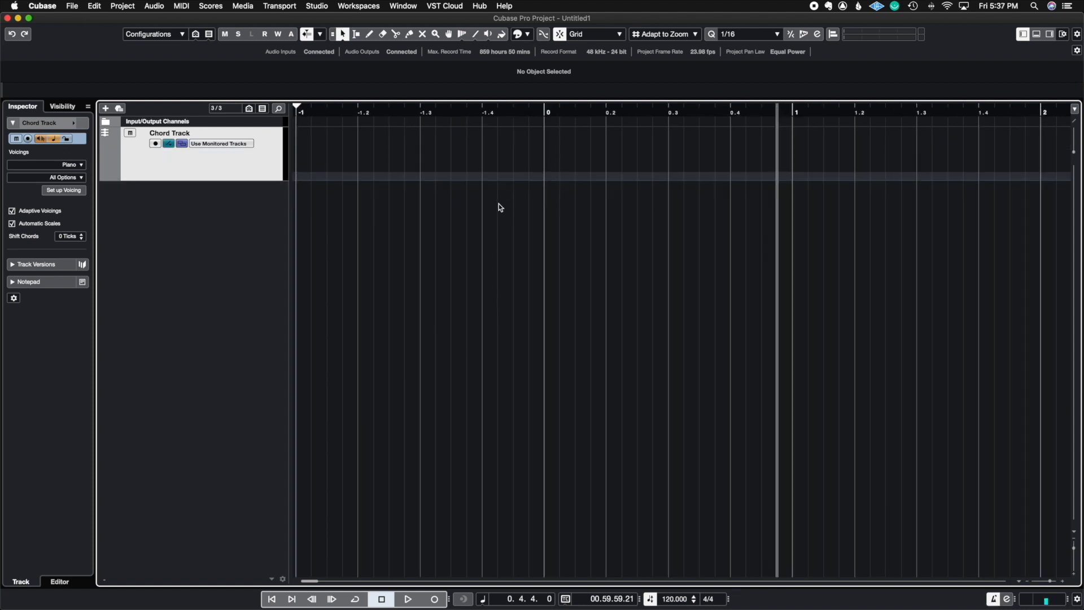
Draw three undefined chord events on the chord track, at bars 0, 1 and -1.
{"action": "right_click", "coordinate": [500, 205]}
{"action": "left_click", "coordinate": [526, 205]}
{"action": "left_click", "coordinate": [559, 148]}
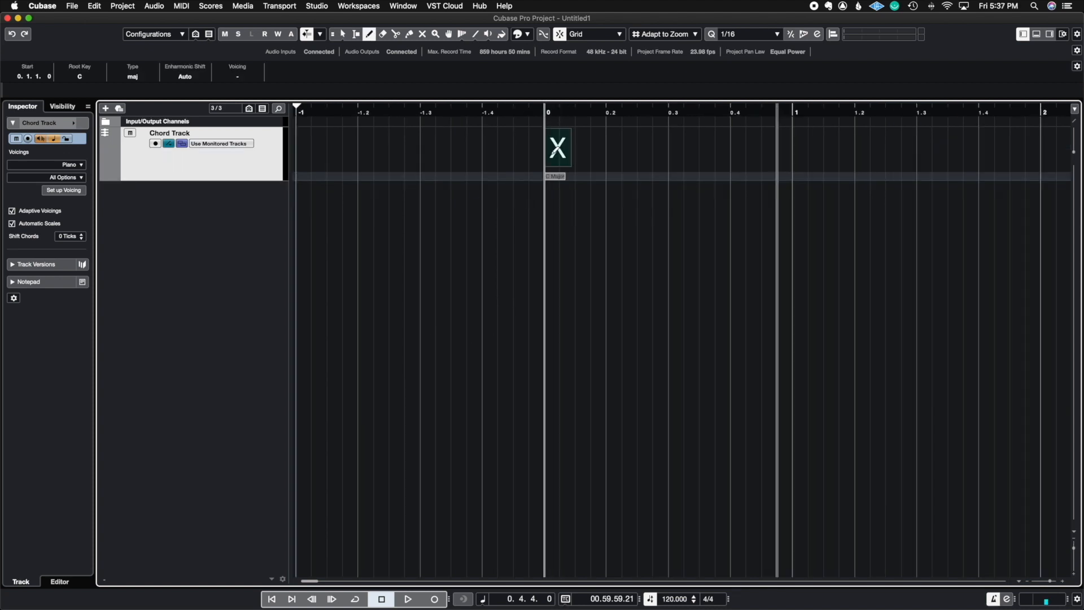
{"action": "left_click", "coordinate": [797, 148]}
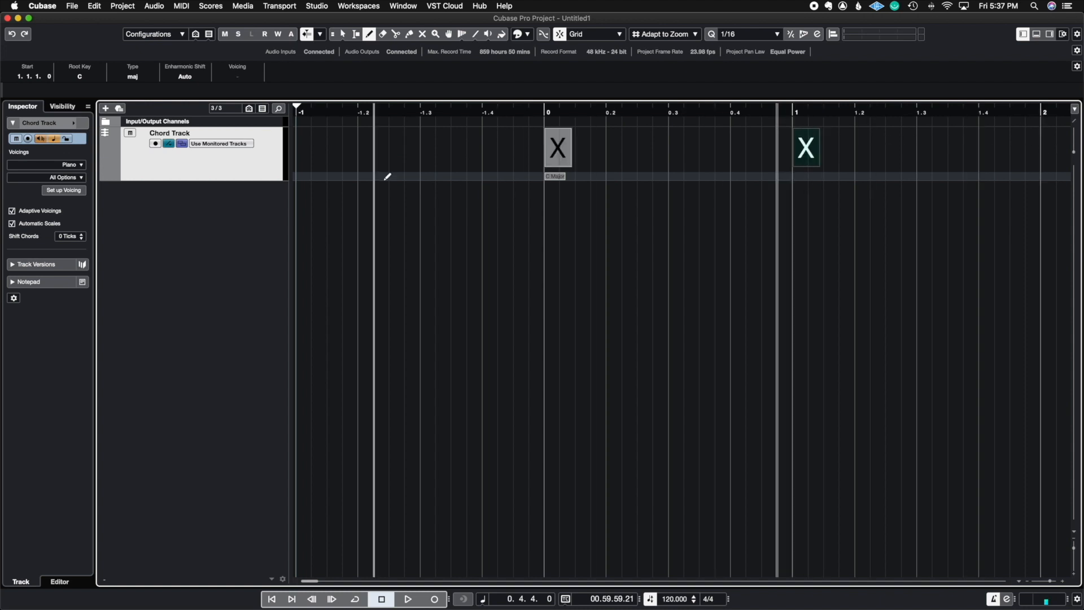
{"action": "left_click", "coordinate": [311, 149]}
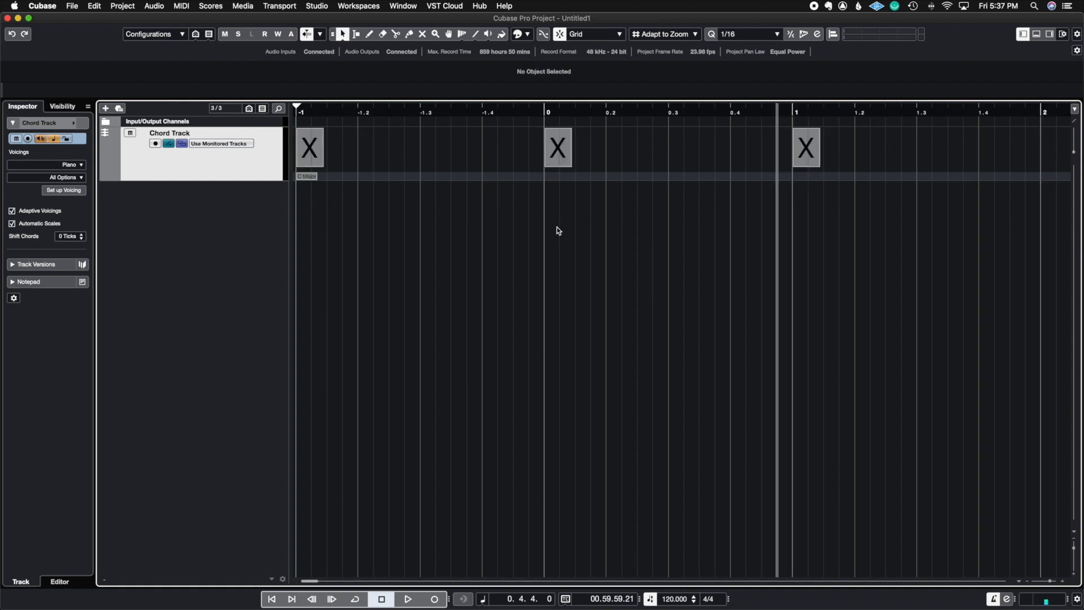
Define the chord at bar 0 as Cmaj7 over a G bass note, comparing the 7 and j7 tensions.
{"action": "double_click", "coordinate": [561, 158]}
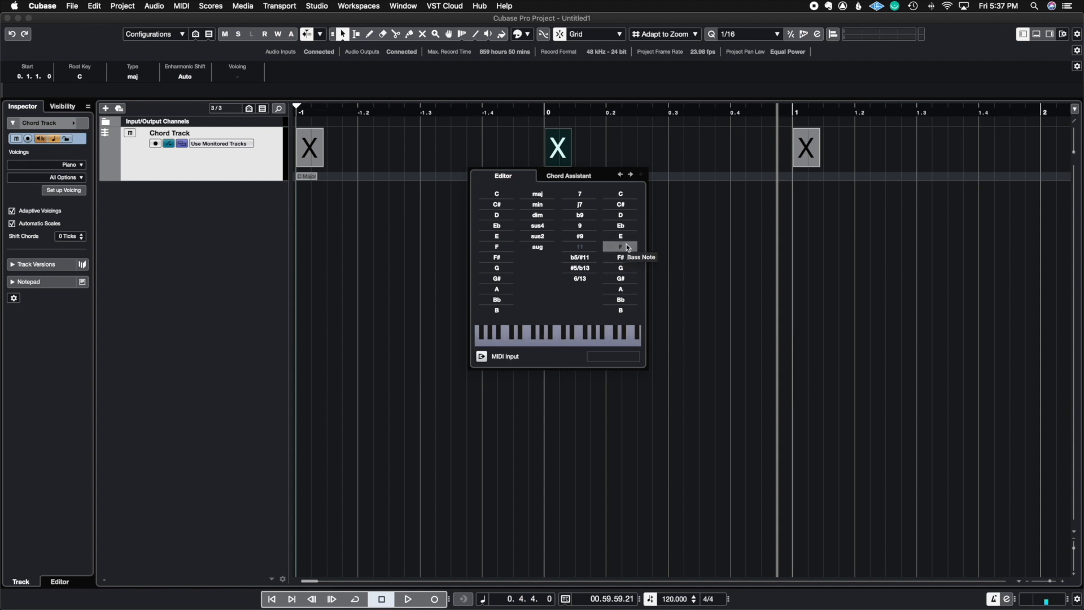
{"action": "left_click", "coordinate": [501, 198]}
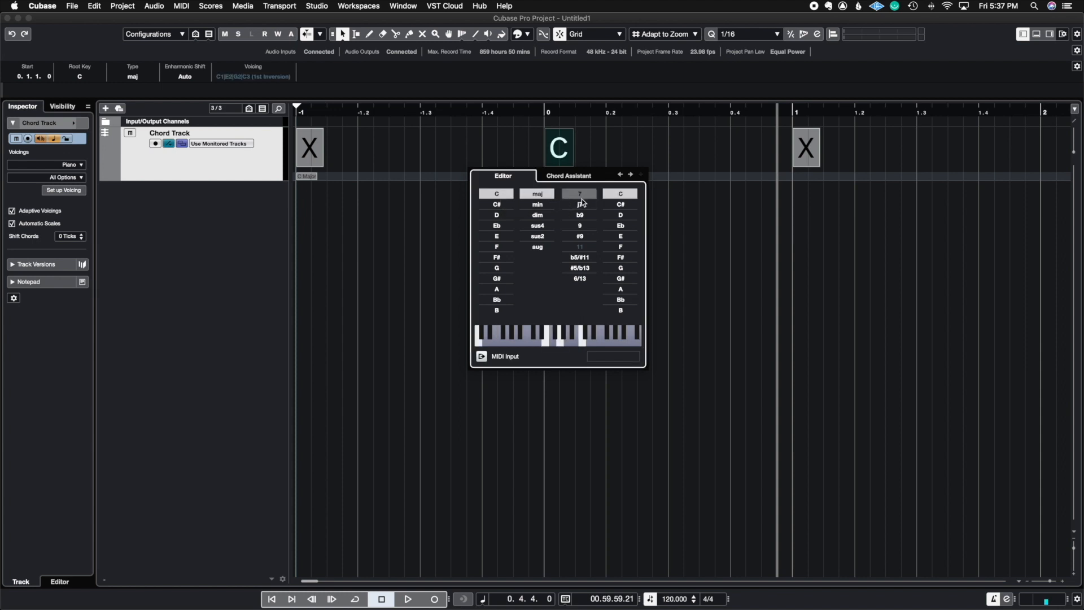
{"action": "left_click", "coordinate": [583, 203]}
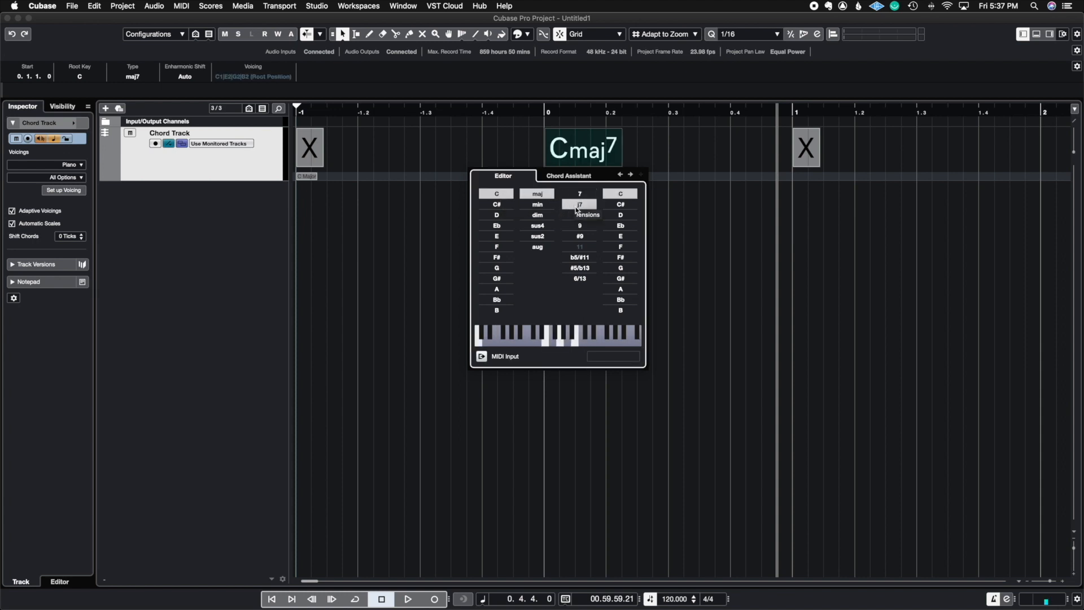
{"action": "left_click", "coordinate": [579, 194]}
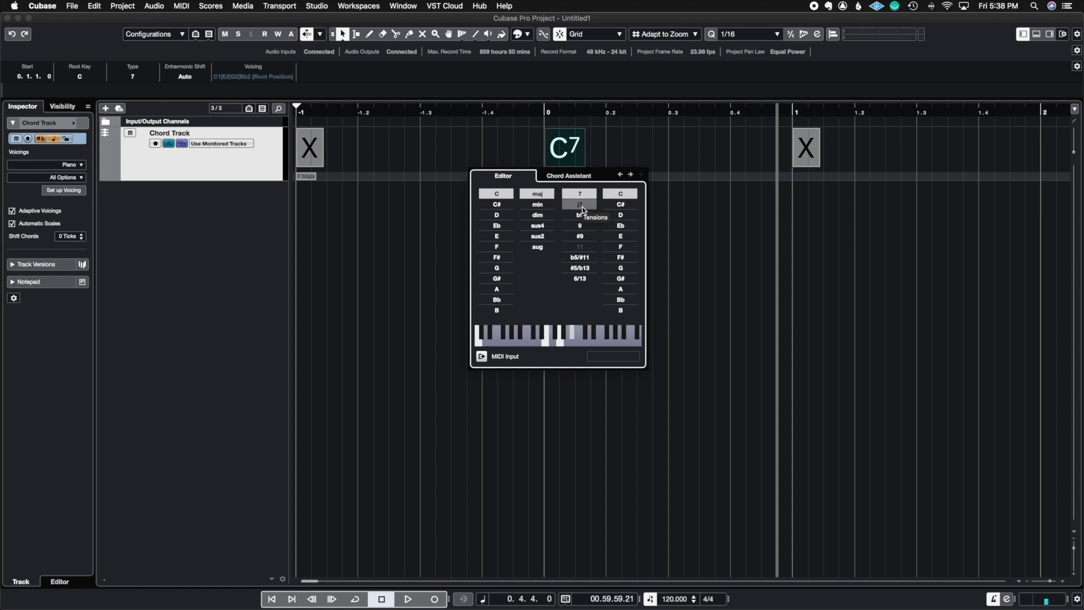
{"action": "left_click", "coordinate": [583, 210]}
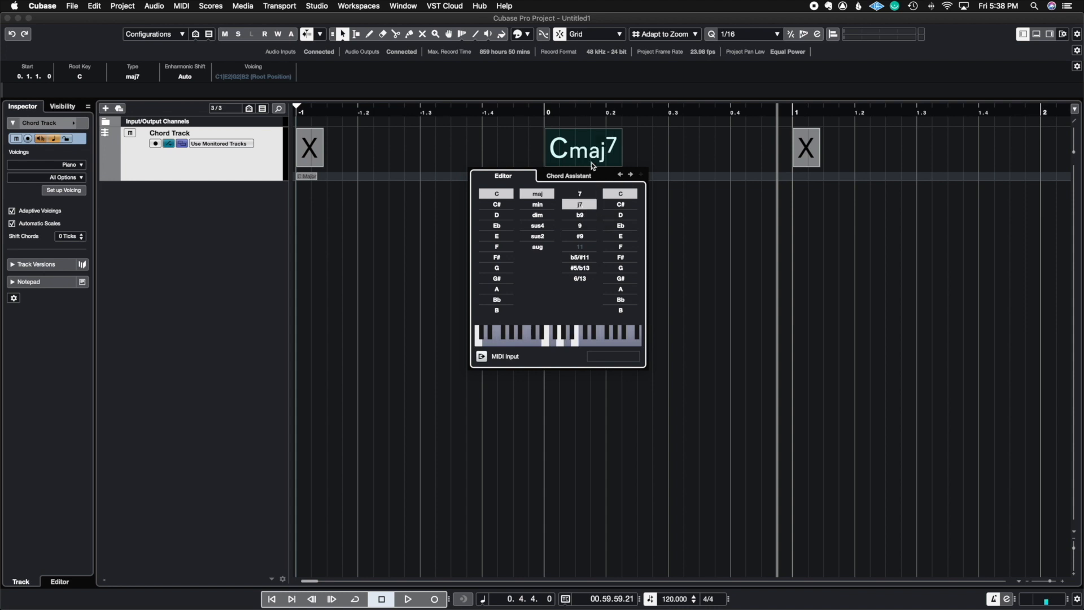
{"action": "left_click", "coordinate": [625, 268]}
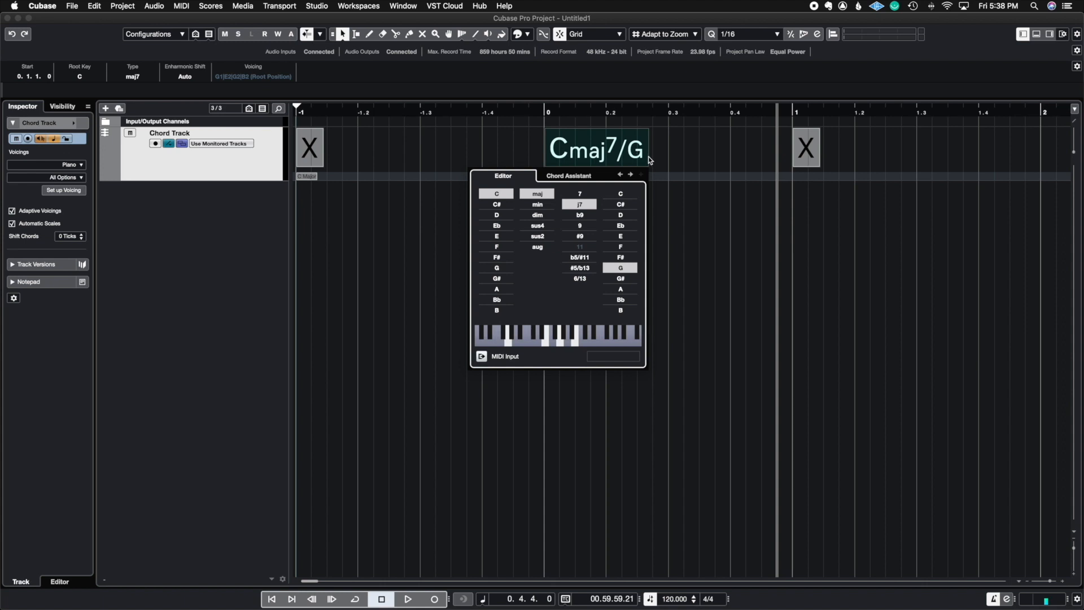
{"action": "left_click", "coordinate": [675, 239]}
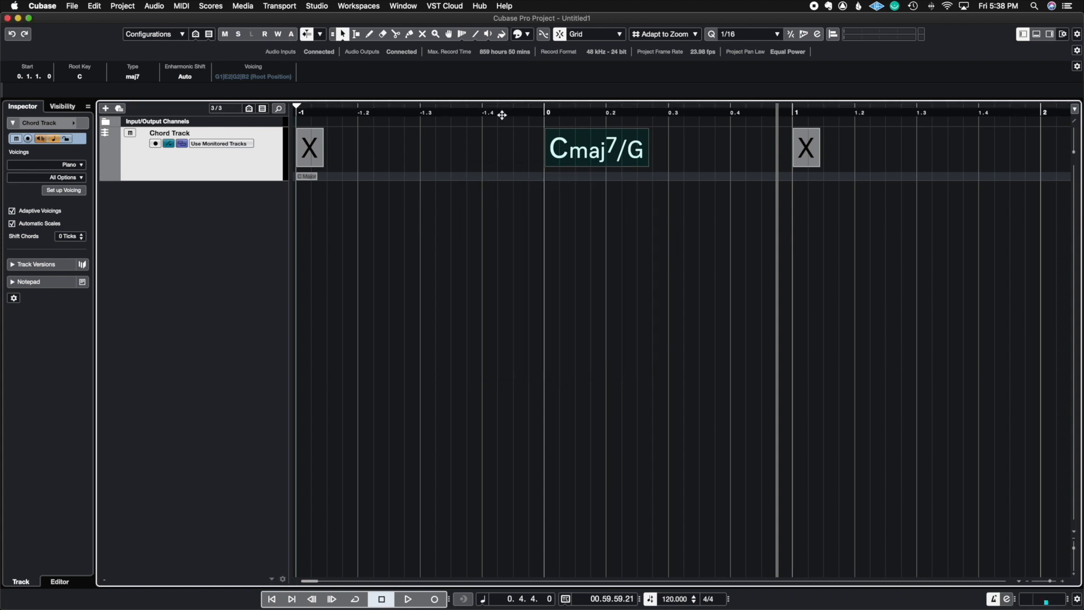
Play the chord track from beat 4 of bar -1 through the Cmaj7/G chord, and stop.
{"action": "left_click", "coordinate": [480, 112]}
{"action": "key", "text": "space"}
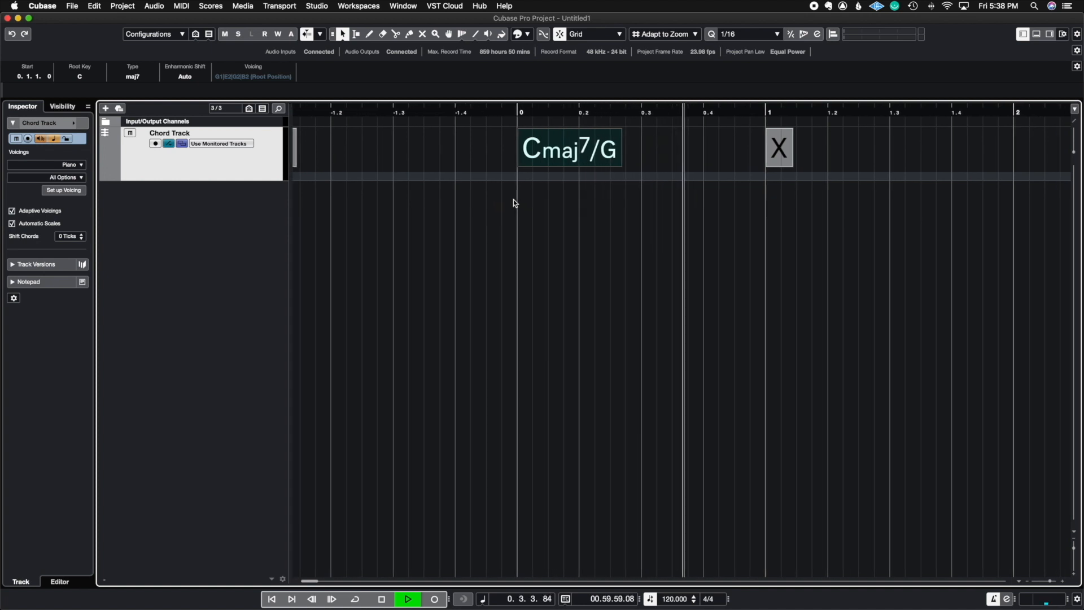
{"action": "key", "text": "space"}
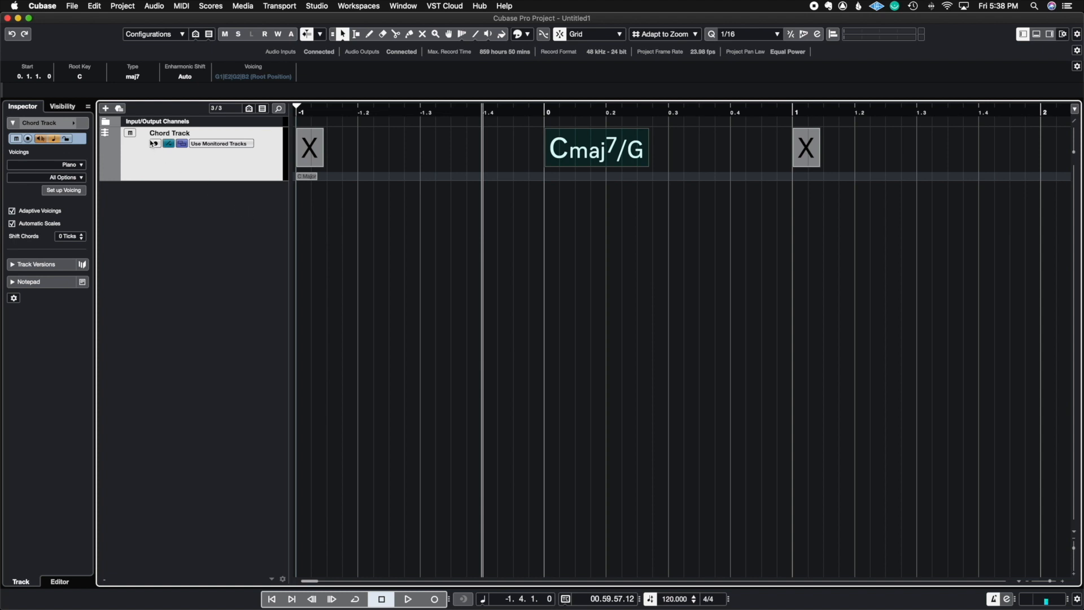
Add one instrument track using Keyscape routed to Stereo Out, and close the instrument's window.
{"action": "left_click", "coordinate": [106, 109]}
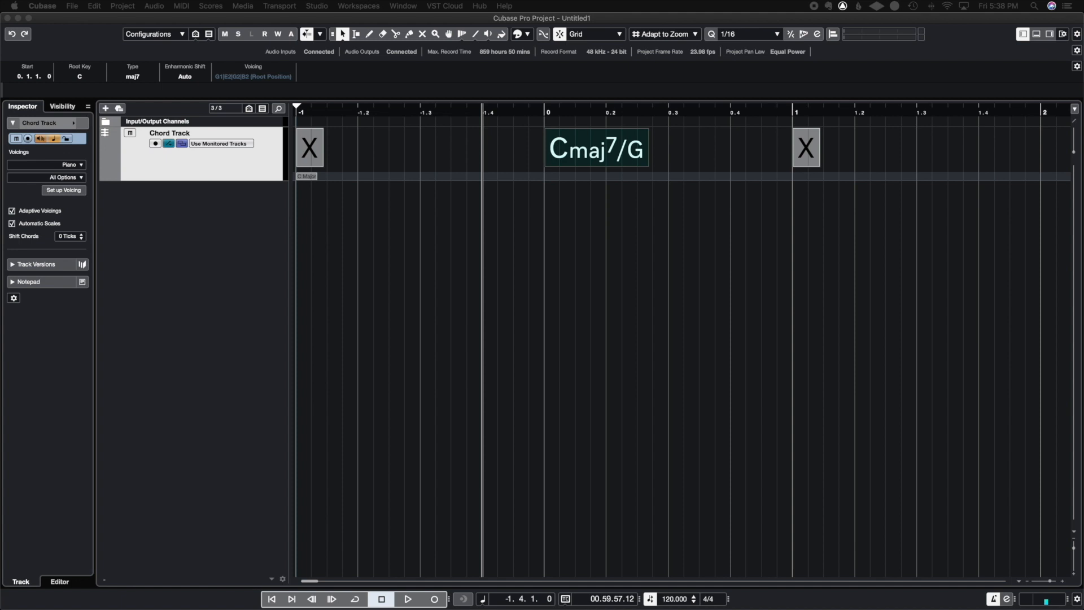
{"action": "left_click_drag", "start_coordinate": [520, 322], "coordinate": [509, 144]}
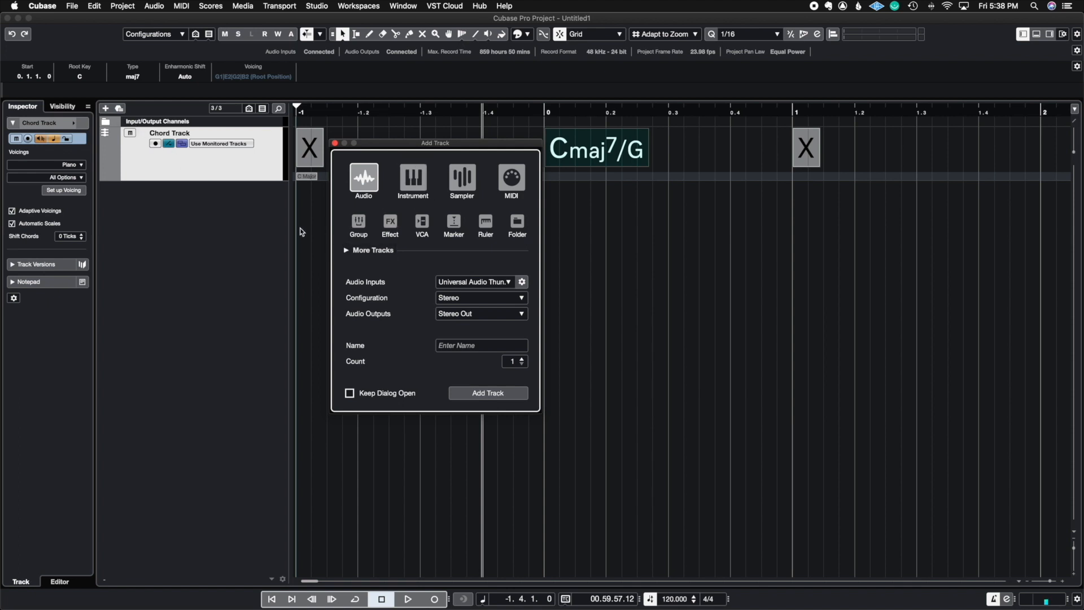
{"action": "left_click", "coordinate": [369, 250]}
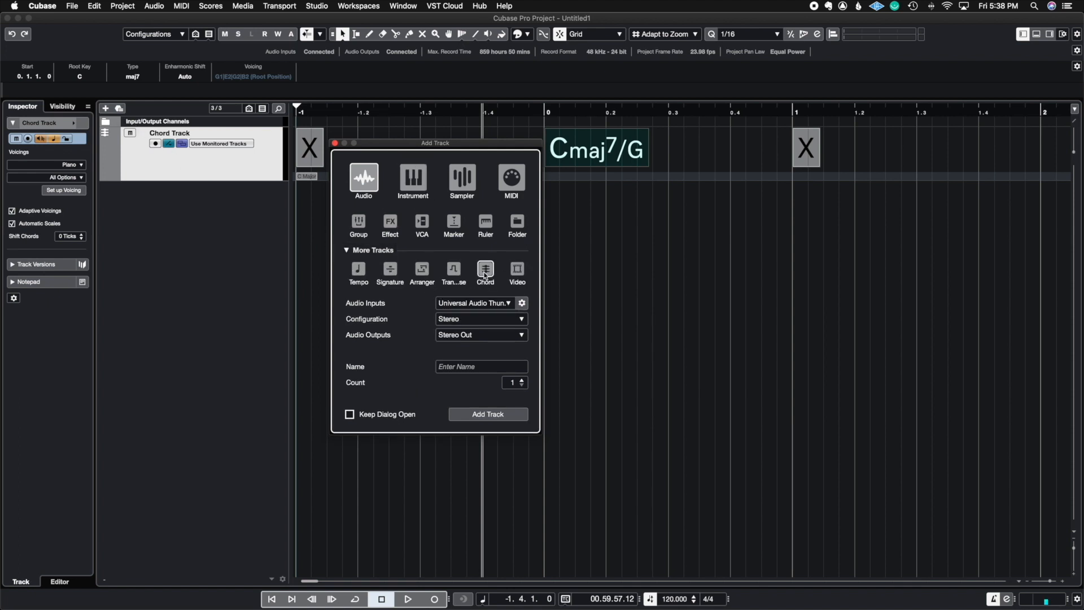
{"action": "left_click", "coordinate": [413, 180]}
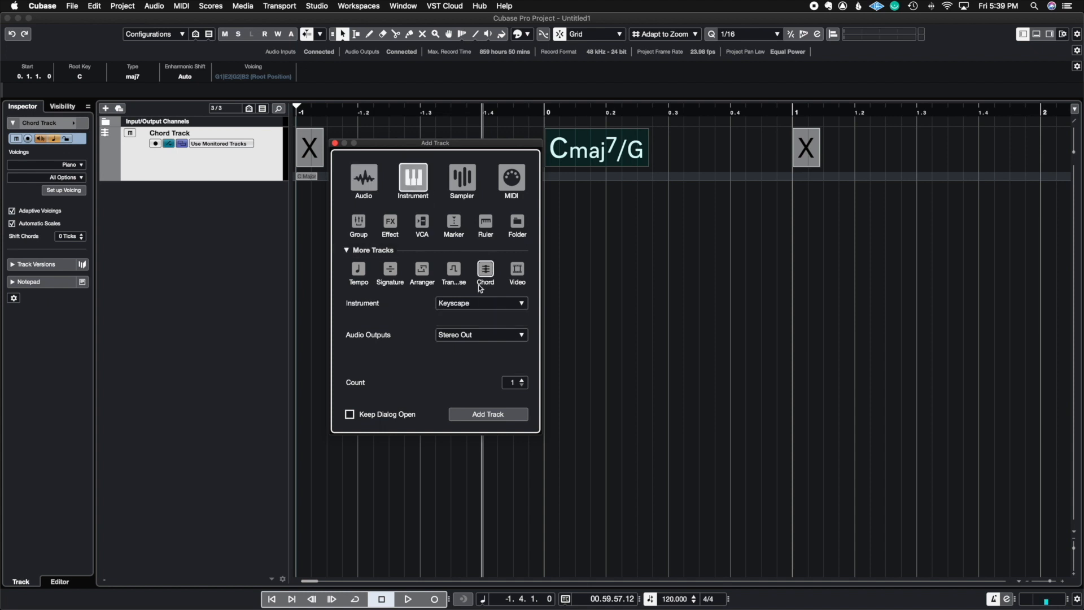
{"action": "left_click", "coordinate": [471, 305]}
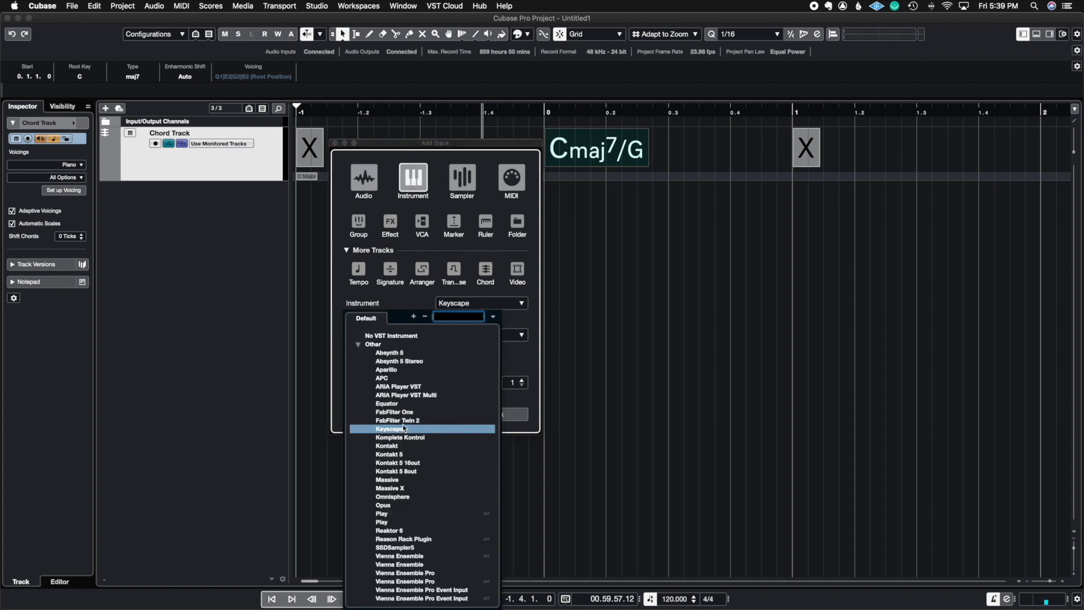
{"action": "left_click", "coordinate": [477, 306]}
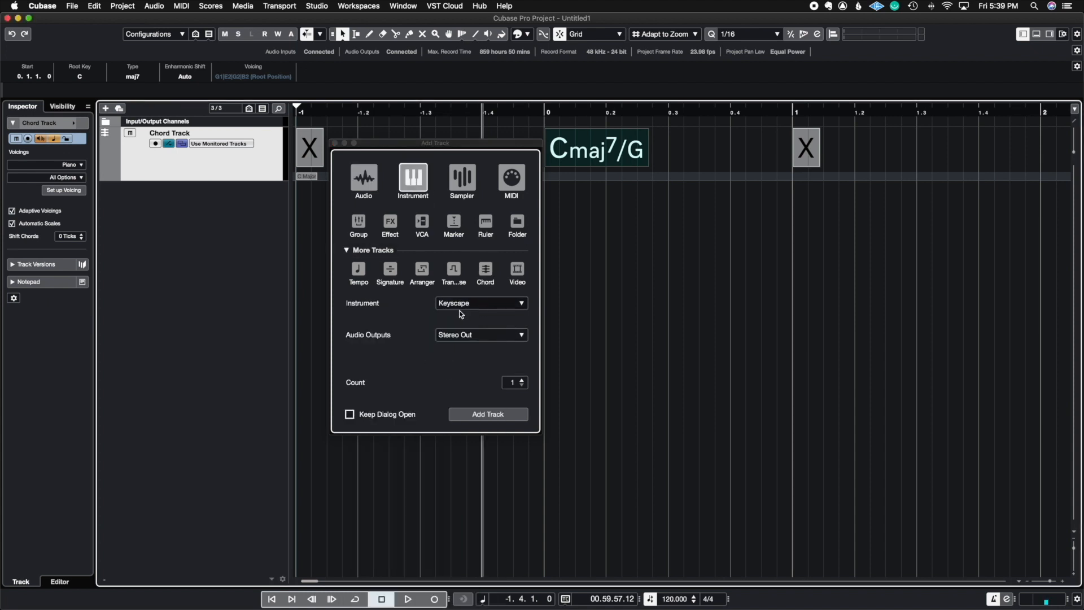
{"action": "left_click", "coordinate": [487, 414]}
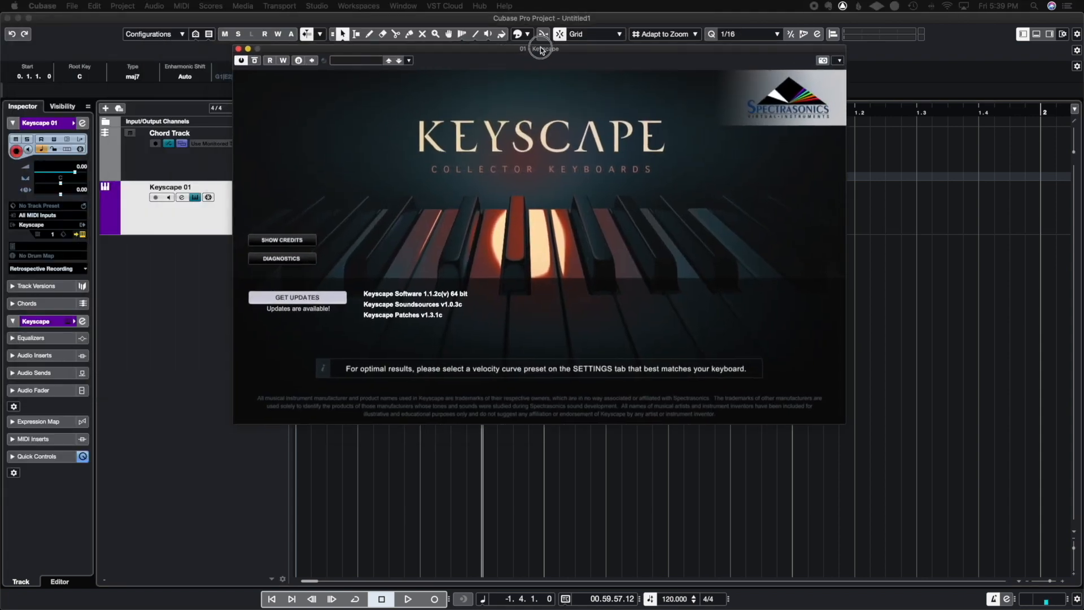
{"action": "left_click", "coordinate": [311, 248]}
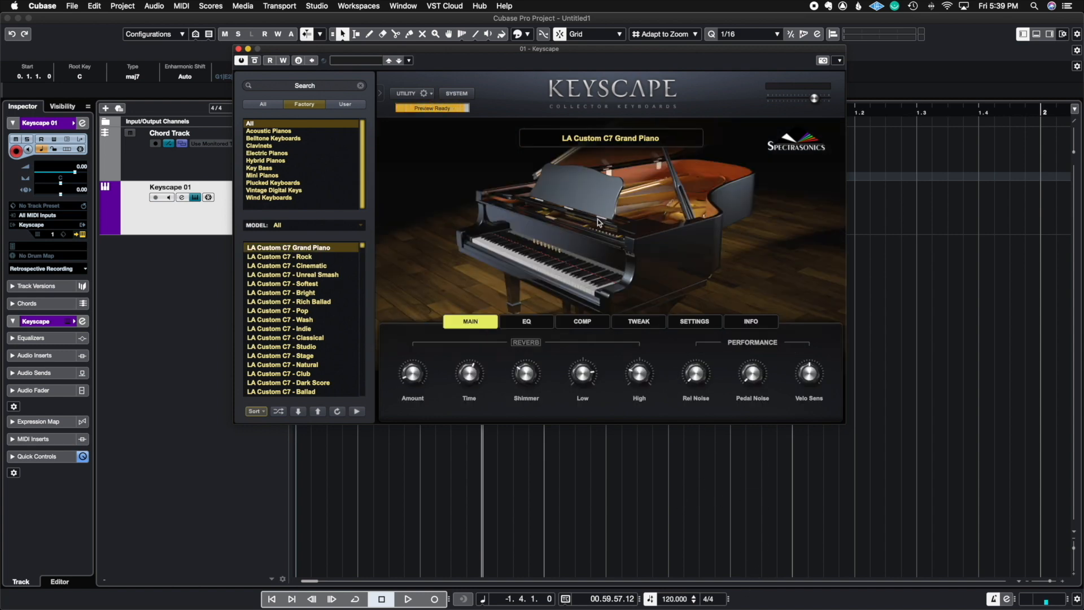
{"action": "left_click", "coordinate": [237, 49]}
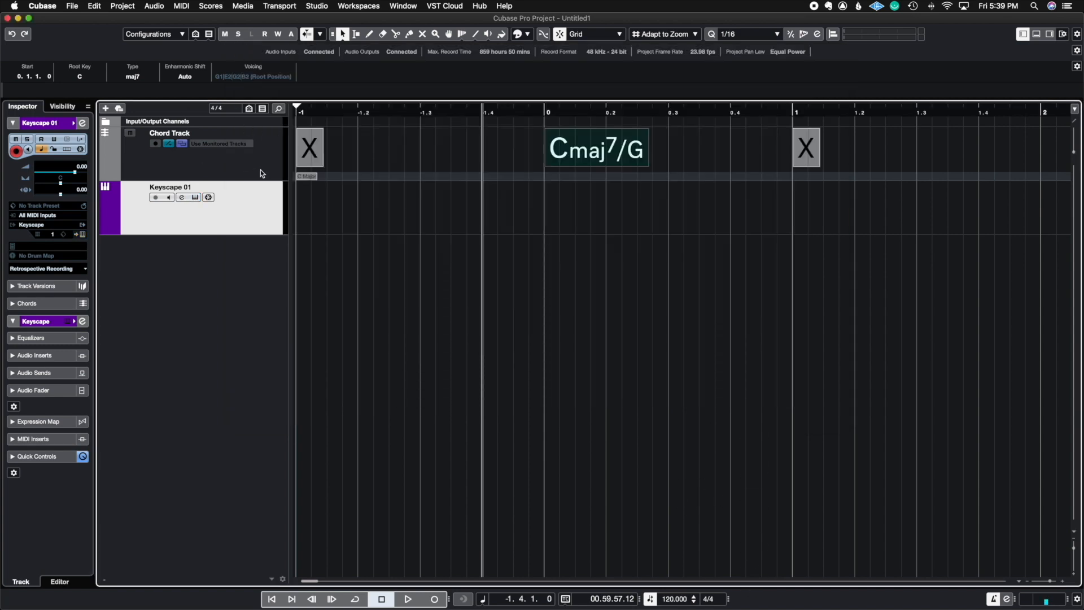
Route the chord track to the Keyscape 01 track, and play the Cmaj7/G chord through it.
{"action": "left_click", "coordinate": [232, 145]}
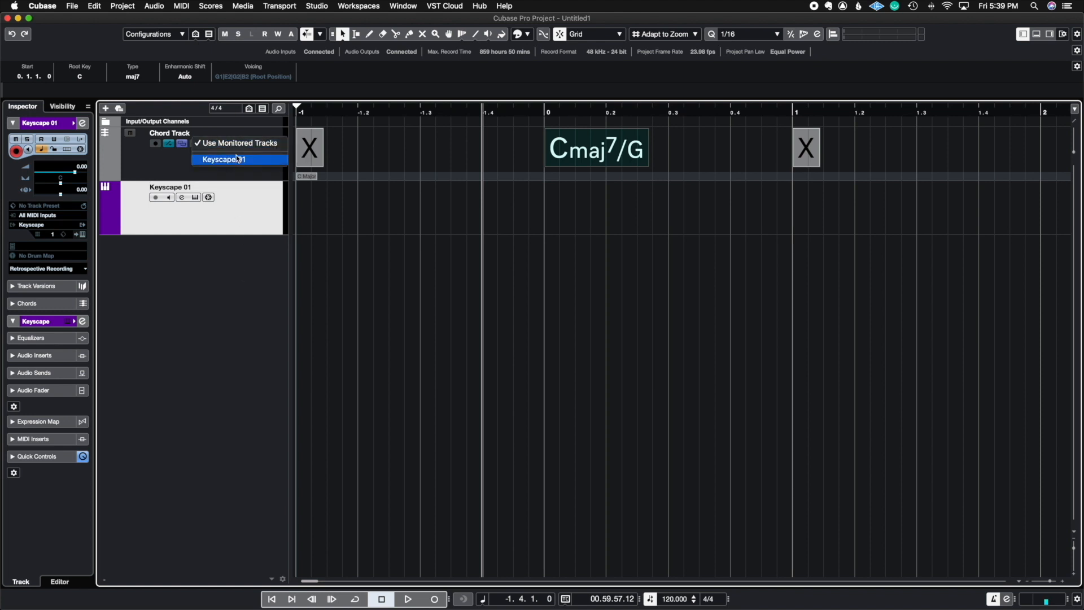
{"action": "left_click", "coordinate": [235, 160]}
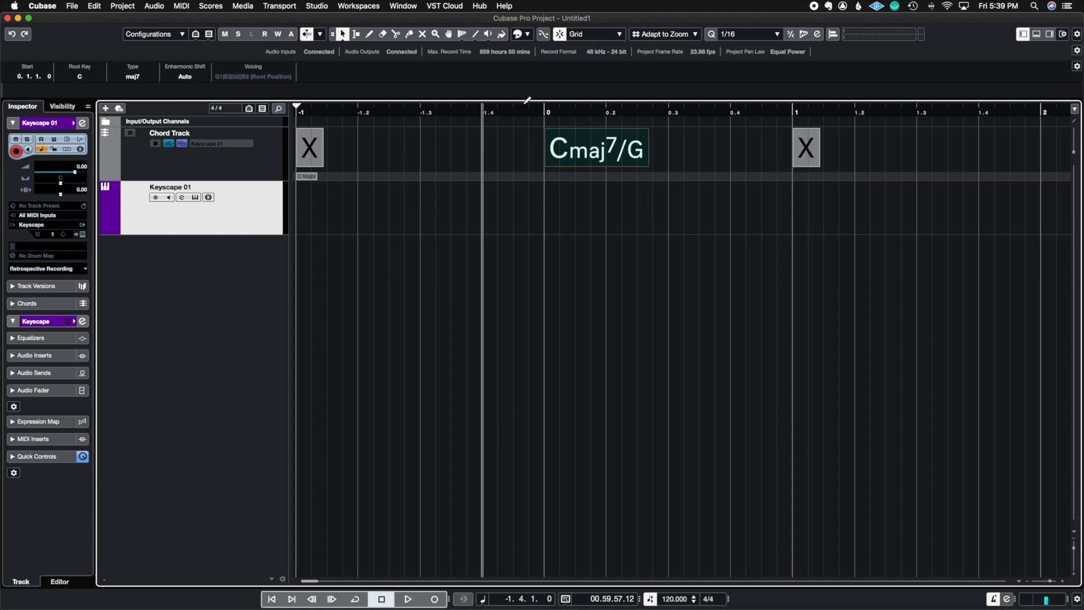
{"action": "key", "text": "space"}
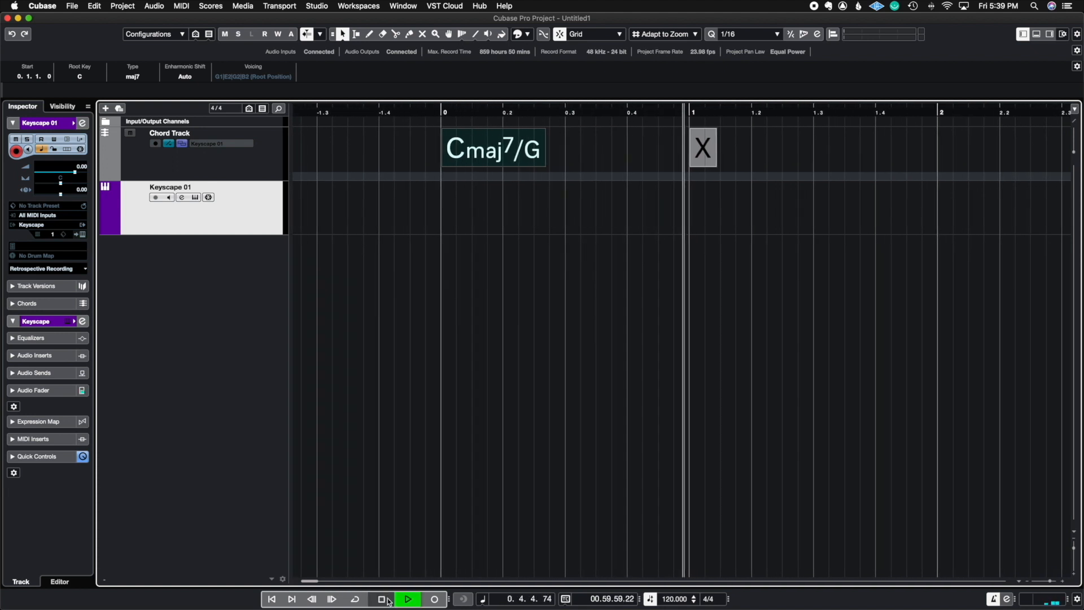
{"action": "key", "text": "space"}
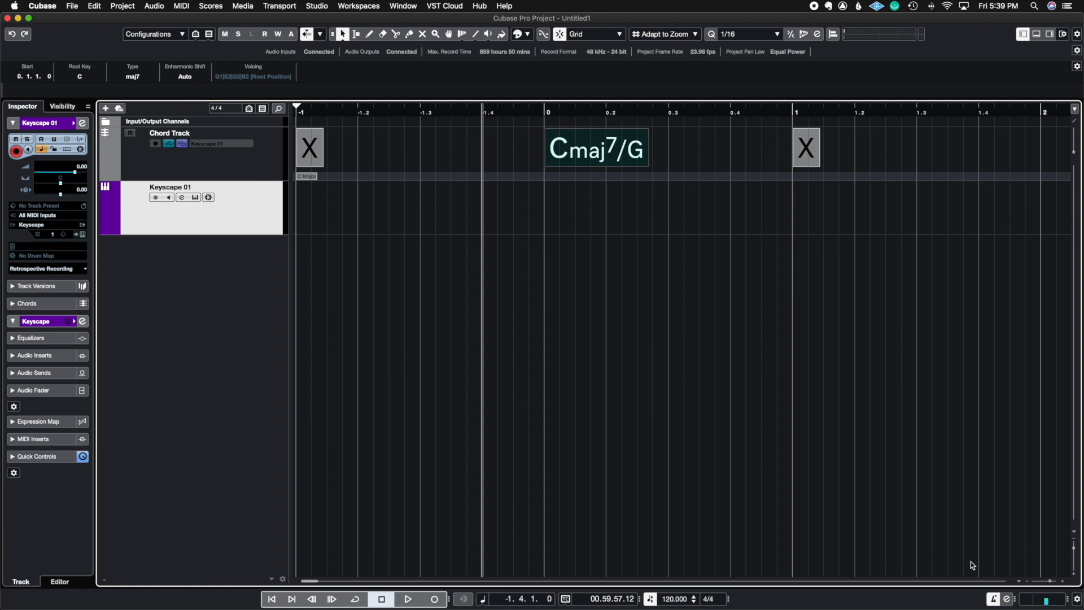
Turn off the metronome, and swap the first two chord events so Cmaj7/G starts at bar -1 and the undefined chord at bar 0.
{"action": "left_click", "coordinate": [993, 598]}
{"action": "left_click", "coordinate": [492, 180]}
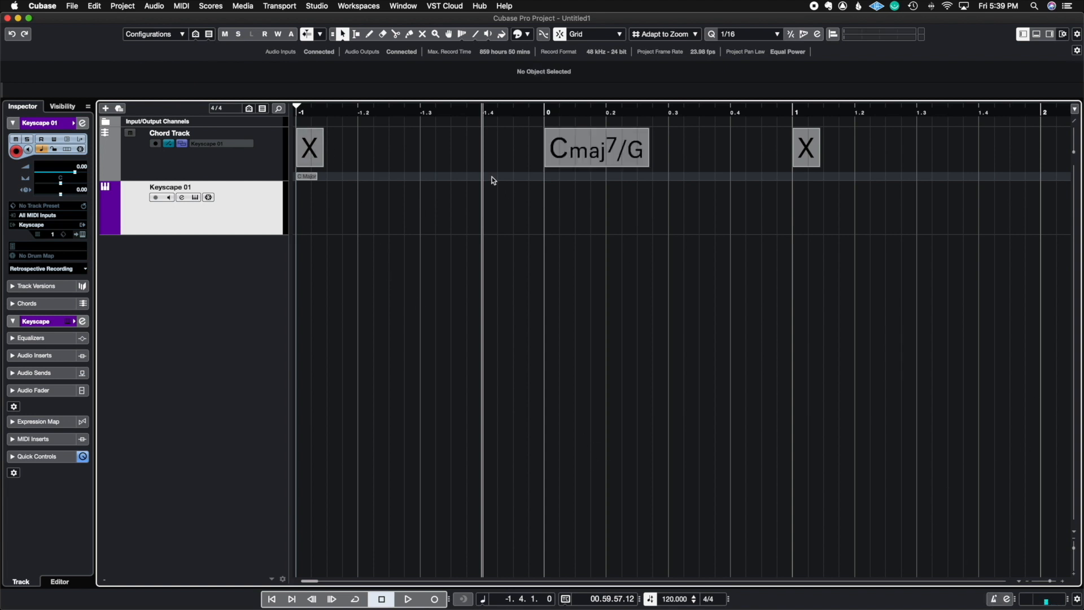
{"action": "left_click_drag", "start_coordinate": [319, 154], "coordinate": [443, 152]}
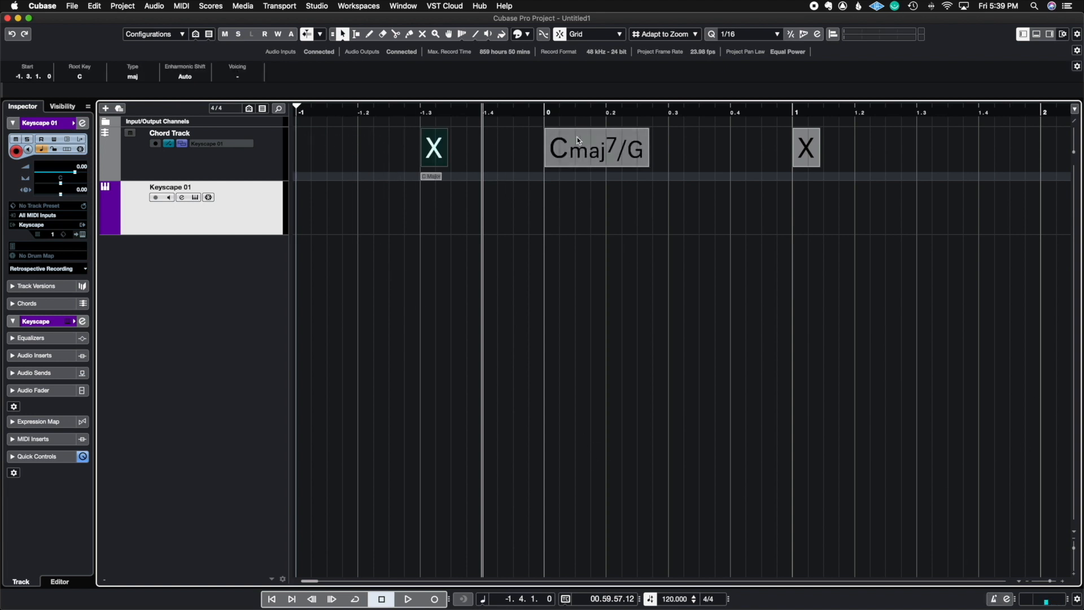
{"action": "left_click_drag", "start_coordinate": [593, 148], "coordinate": [328, 154]}
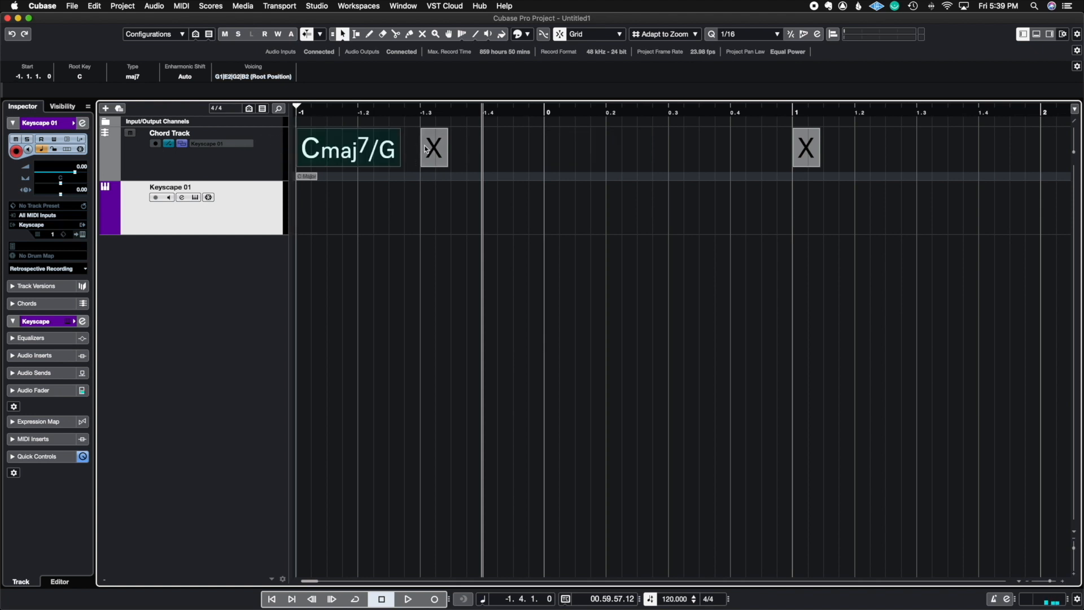
{"action": "left_click_drag", "start_coordinate": [427, 149], "coordinate": [549, 151]}
Remove the G bass note from the chord at bar -1, making it a plain Cmaj7.
{"action": "double_click", "coordinate": [333, 156]}
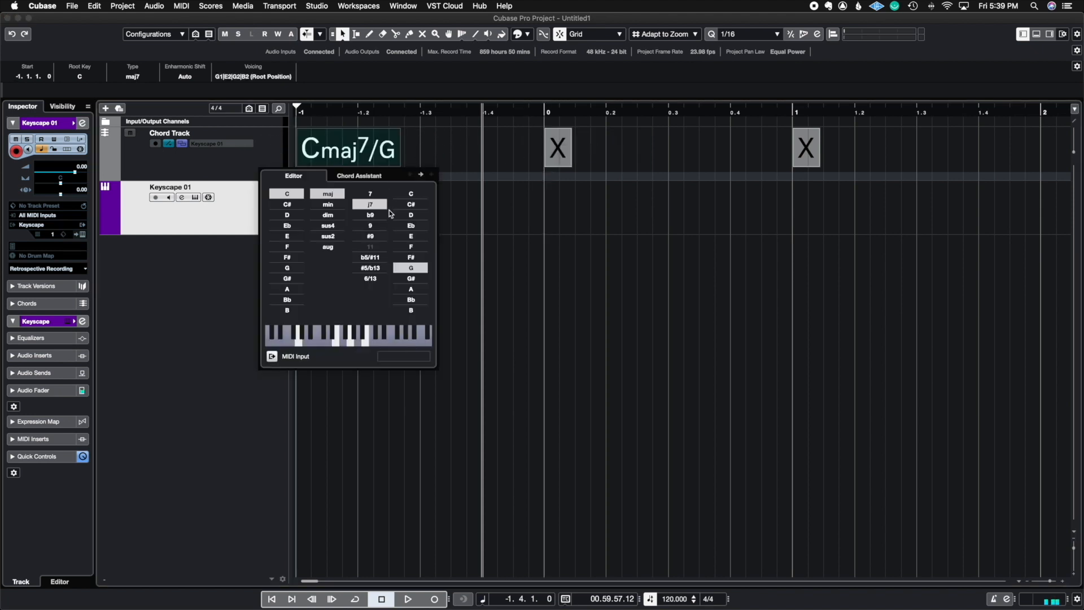
{"action": "left_click", "coordinate": [418, 269]}
{"action": "left_click", "coordinate": [541, 248]}
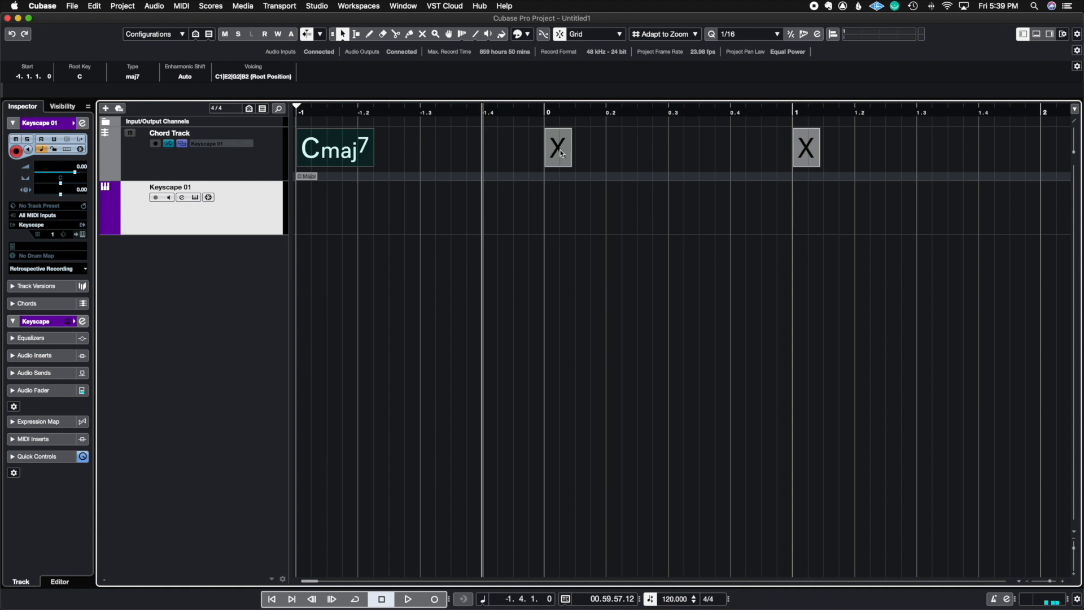
Define the undefined chord at bar 0 as Fmaj7.
{"action": "double_click", "coordinate": [561, 153]}
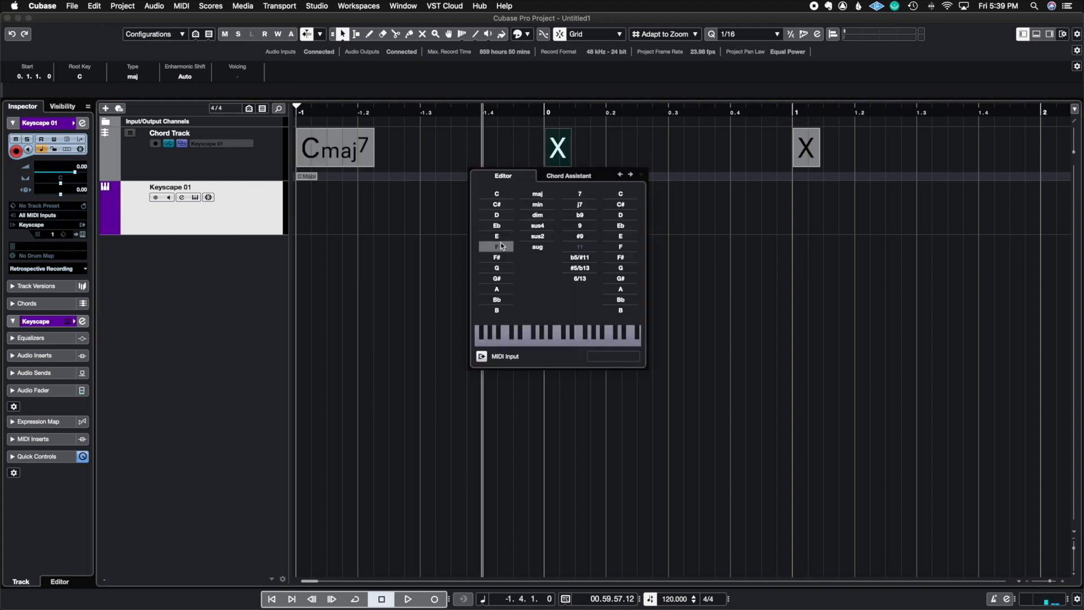
{"action": "left_click", "coordinate": [497, 247]}
{"action": "left_click", "coordinate": [579, 204]}
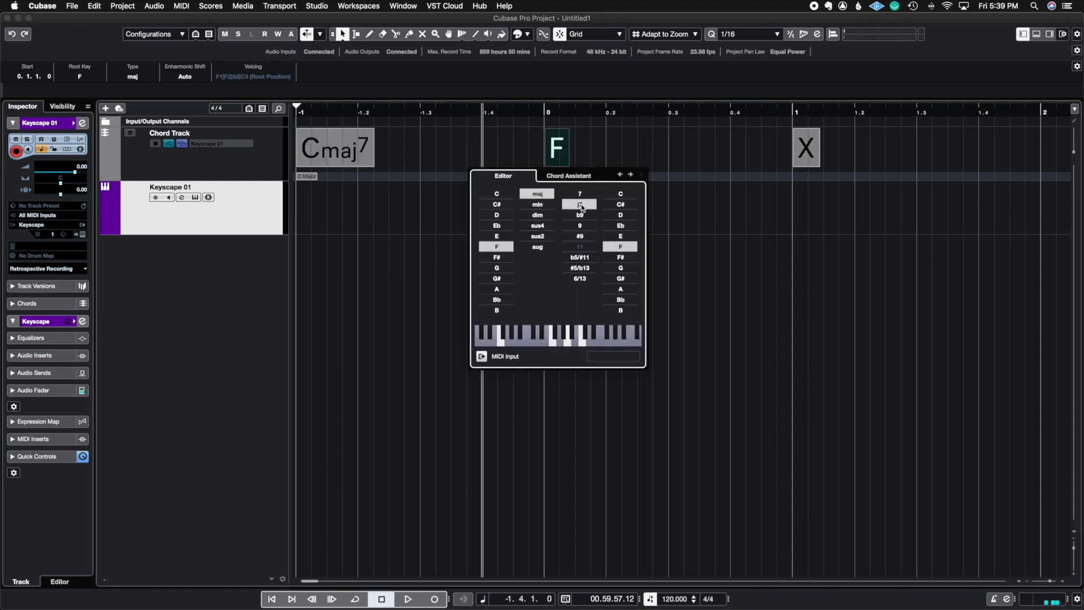
{"action": "left_click", "coordinate": [696, 193]}
Define the undefined chord at bar 1 as E7 and close the chord editor.
{"action": "double_click", "coordinate": [818, 163]}
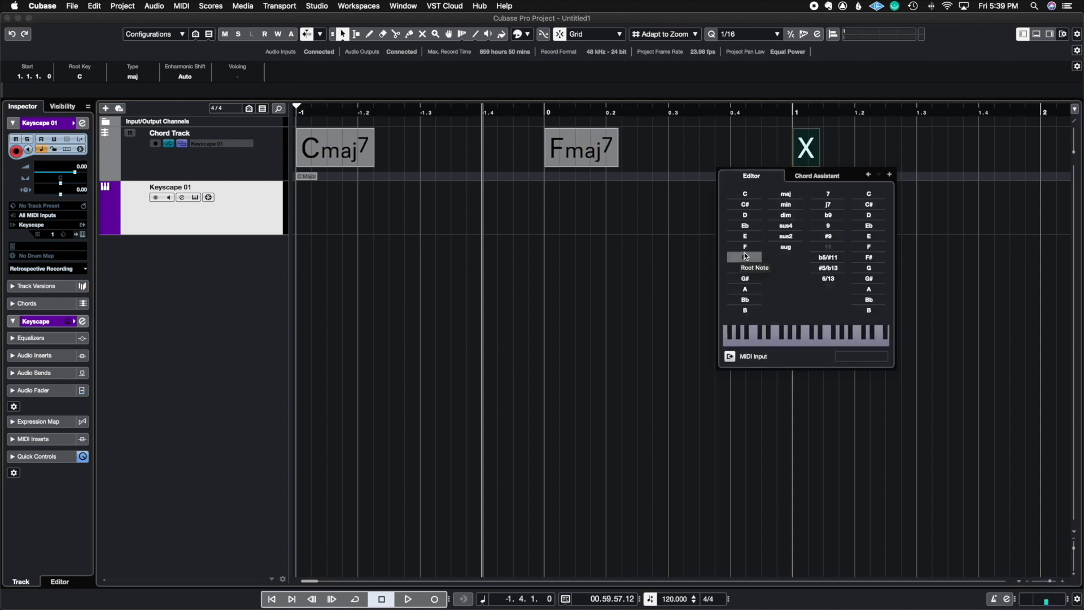
{"action": "left_click", "coordinate": [702, 255]}
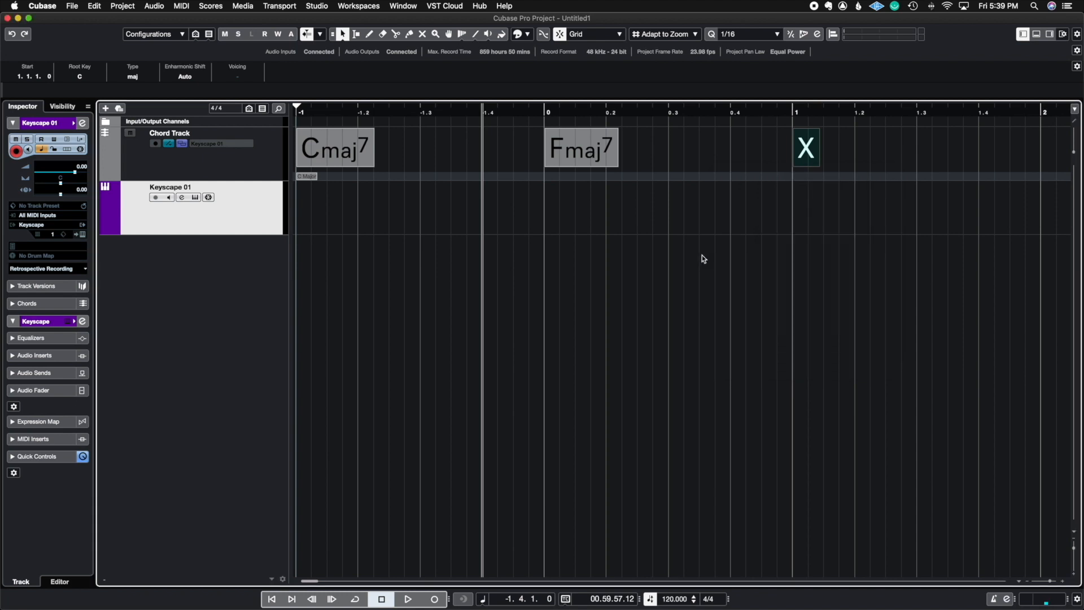
{"action": "double_click", "coordinate": [812, 150]}
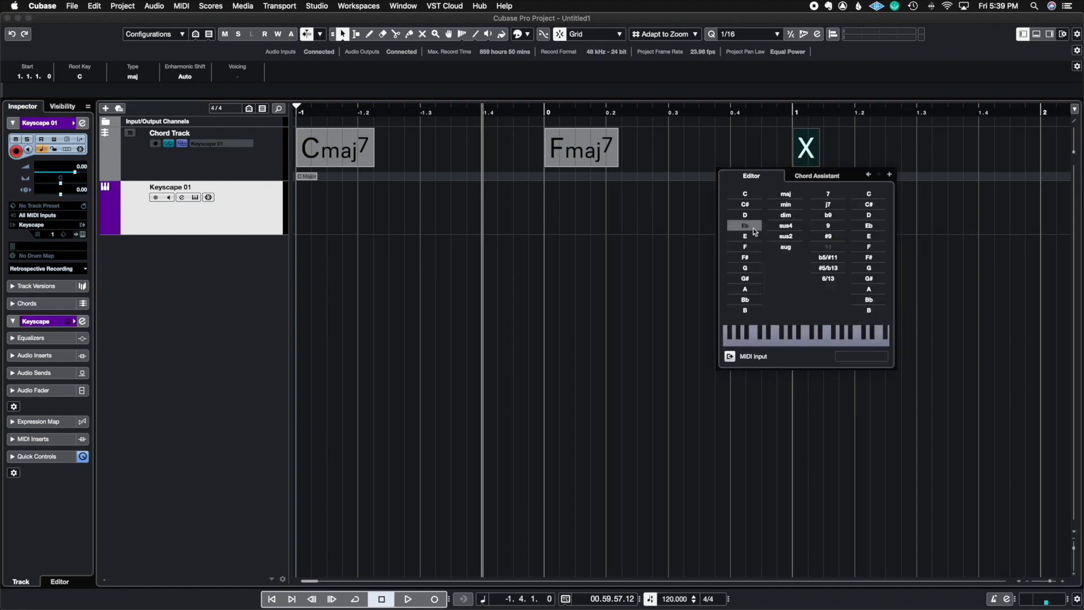
{"action": "left_click", "coordinate": [744, 236]}
{"action": "left_click", "coordinate": [825, 195]}
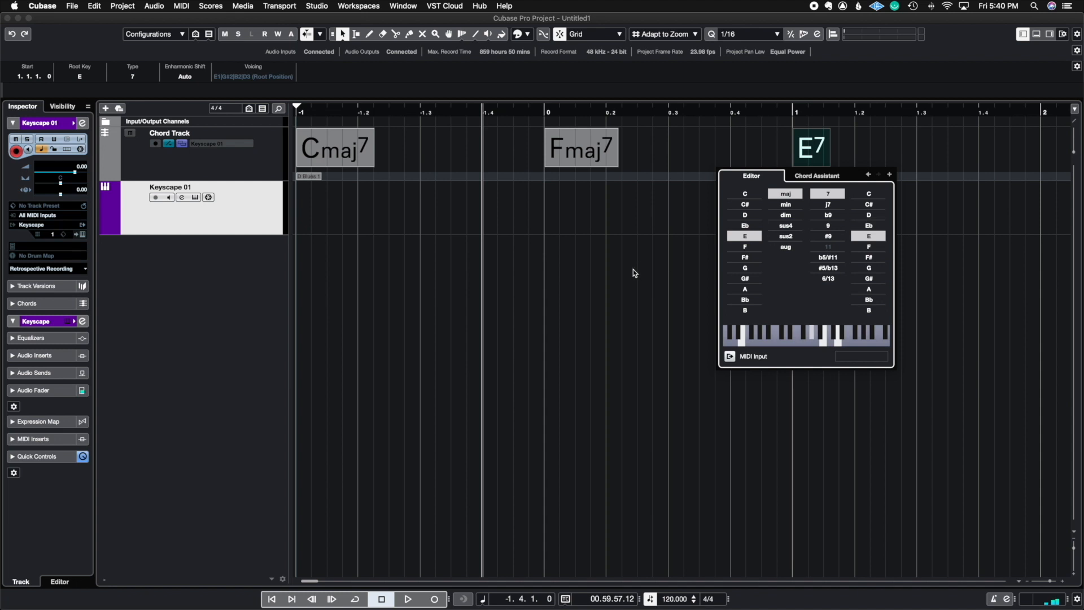
{"action": "left_click_drag", "start_coordinate": [309, 581], "coordinate": [308, 581]}
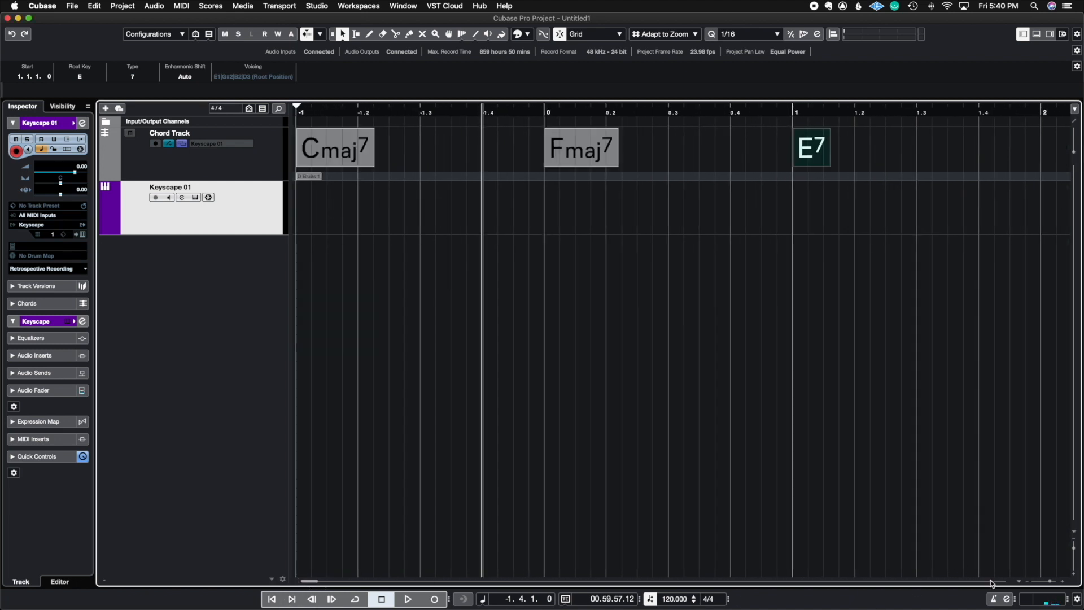
Draw a new empty chord event at bar 2 on the chord track, and return to the selection tool.
{"action": "left_click", "coordinate": [1027, 581]}
{"action": "left_click", "coordinate": [1028, 581]}
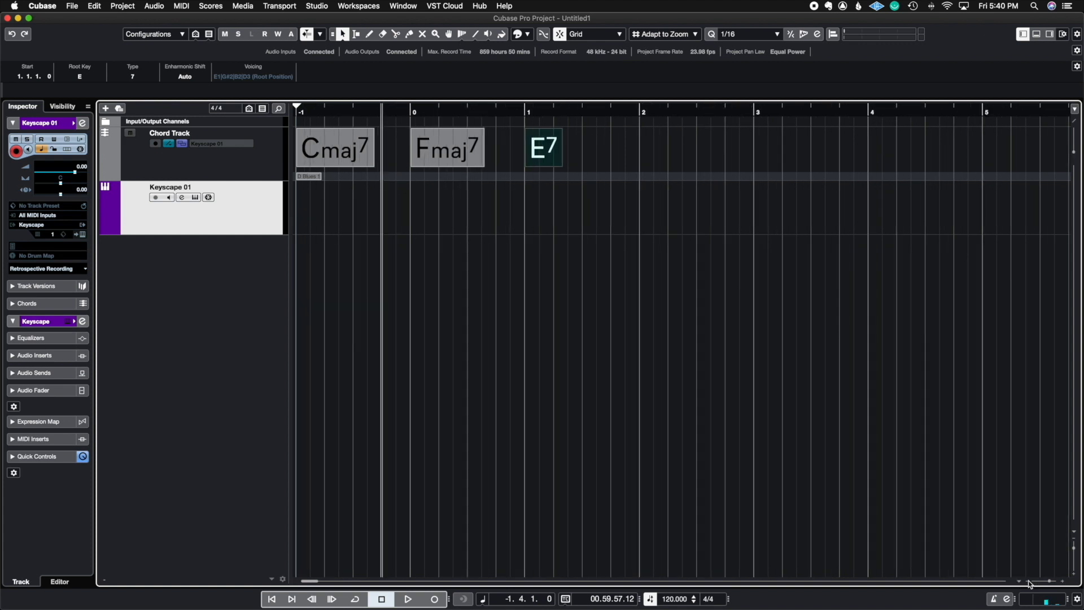
{"action": "left_click", "coordinate": [648, 142]}
{"action": "left_click", "coordinate": [639, 112]}
{"action": "right_click", "coordinate": [665, 161]}
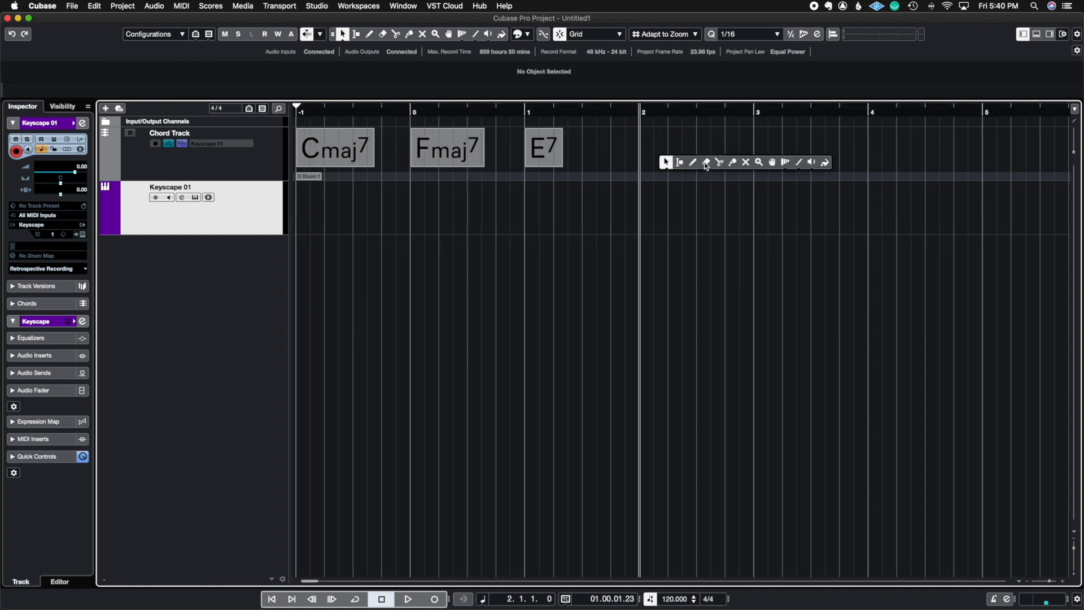
{"action": "left_click", "coordinate": [695, 163]}
{"action": "left_click", "coordinate": [652, 151]}
{"action": "right_click", "coordinate": [655, 151]}
{"action": "left_click", "coordinate": [670, 156]}
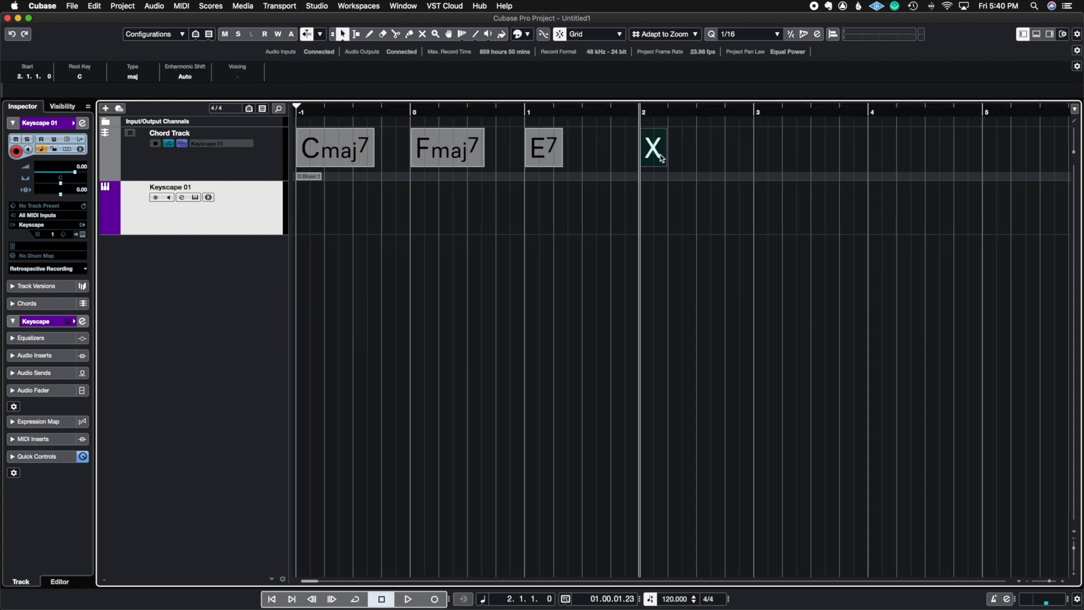
Define the new chord at bar 2 as Amin7.
{"action": "double_click", "coordinate": [653, 148]}
{"action": "left_click", "coordinate": [593, 288]}
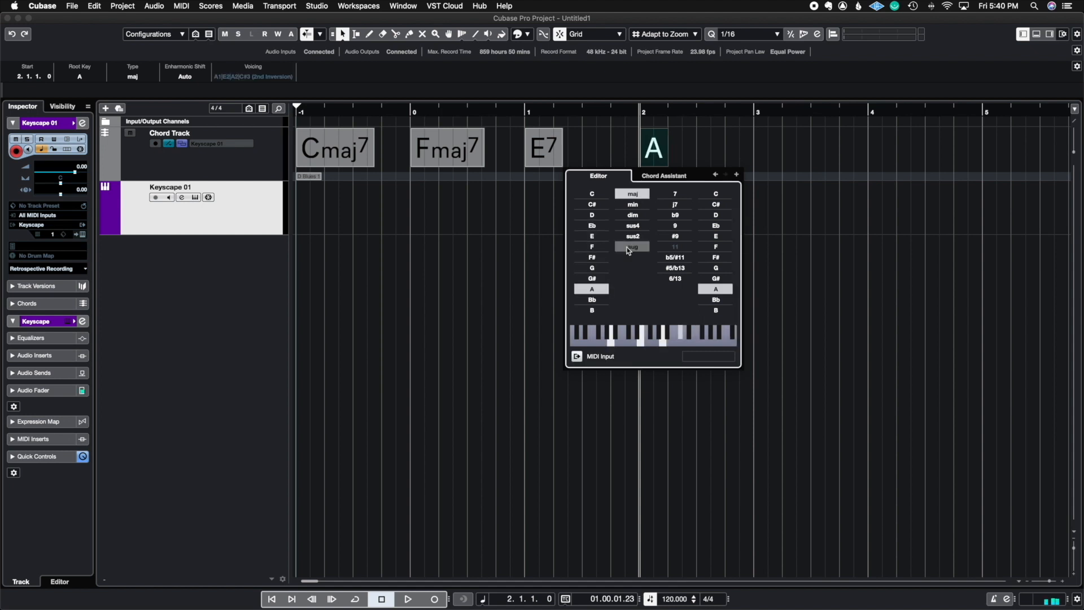
{"action": "left_click", "coordinate": [632, 206]}
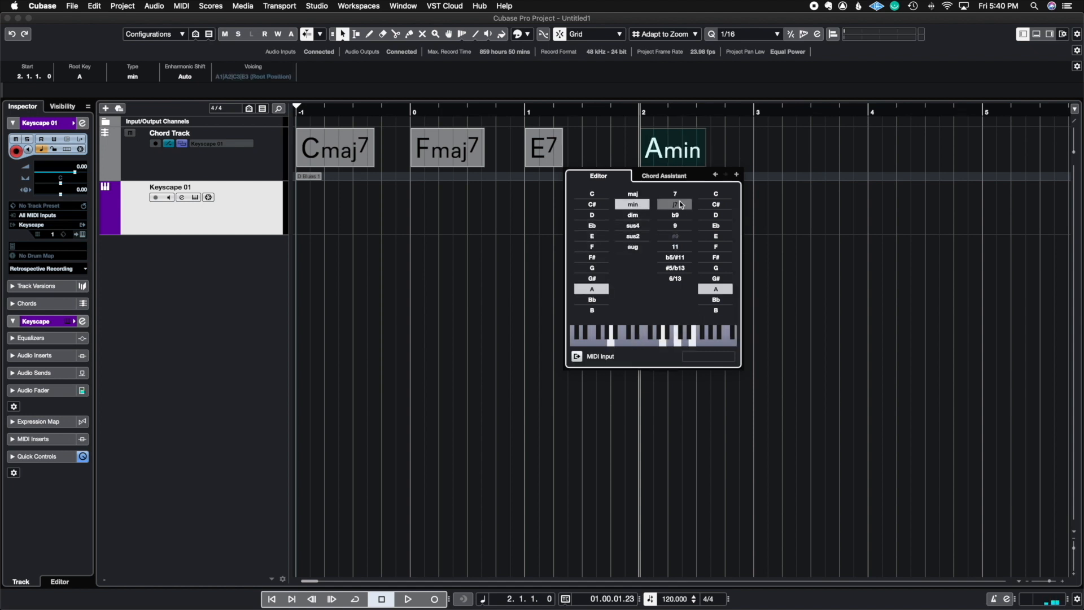
{"action": "left_click", "coordinate": [678, 195]}
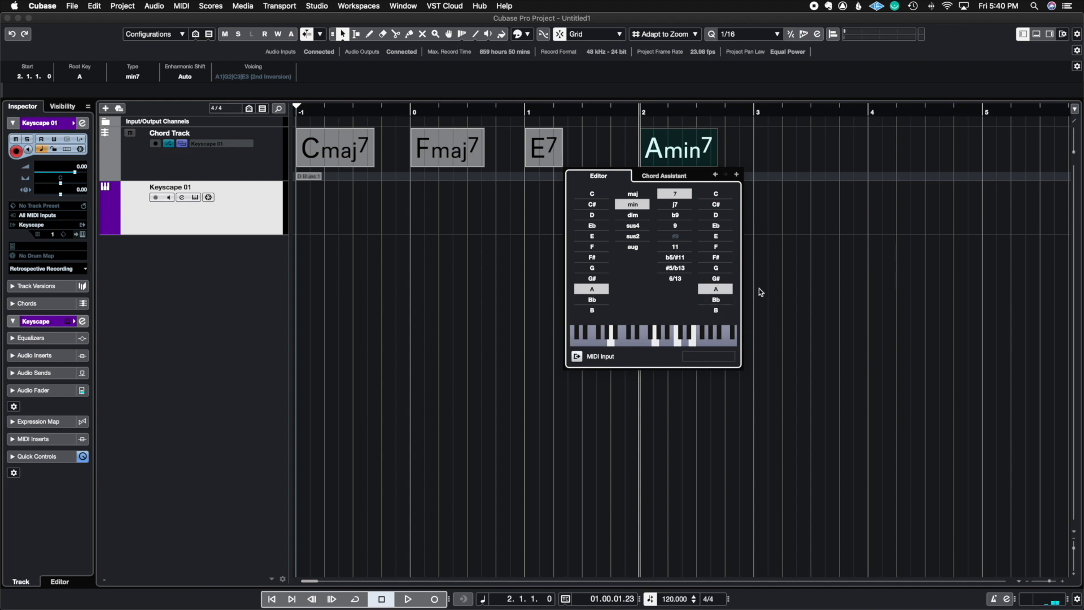
{"action": "left_click", "coordinate": [798, 286]}
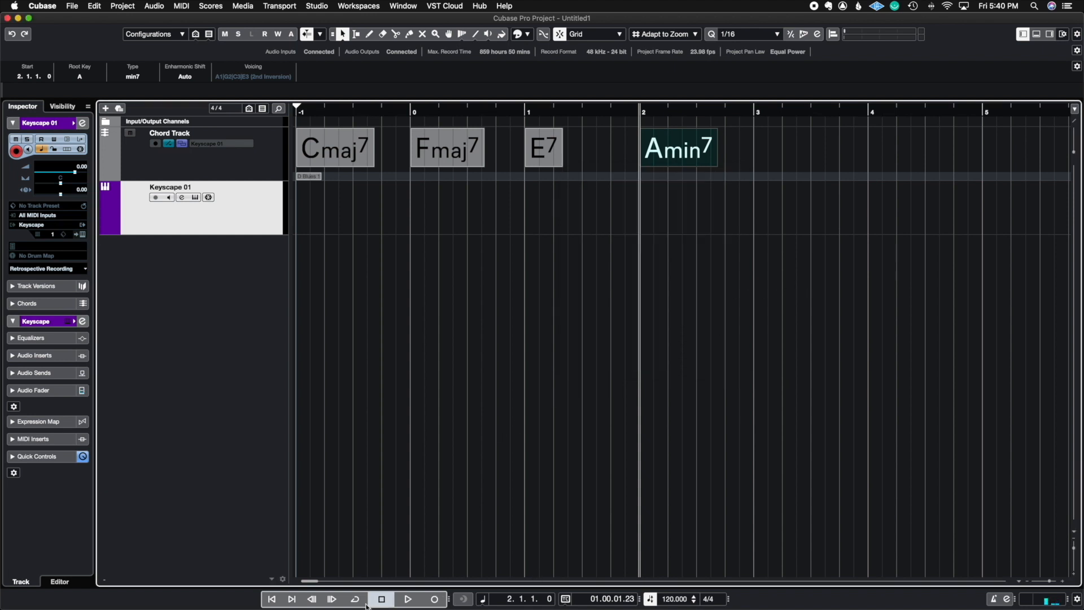
Play the four-chord progression from the project start, and stop playback.
{"action": "left_click", "coordinate": [271, 599]}
{"action": "left_click", "coordinate": [402, 600]}
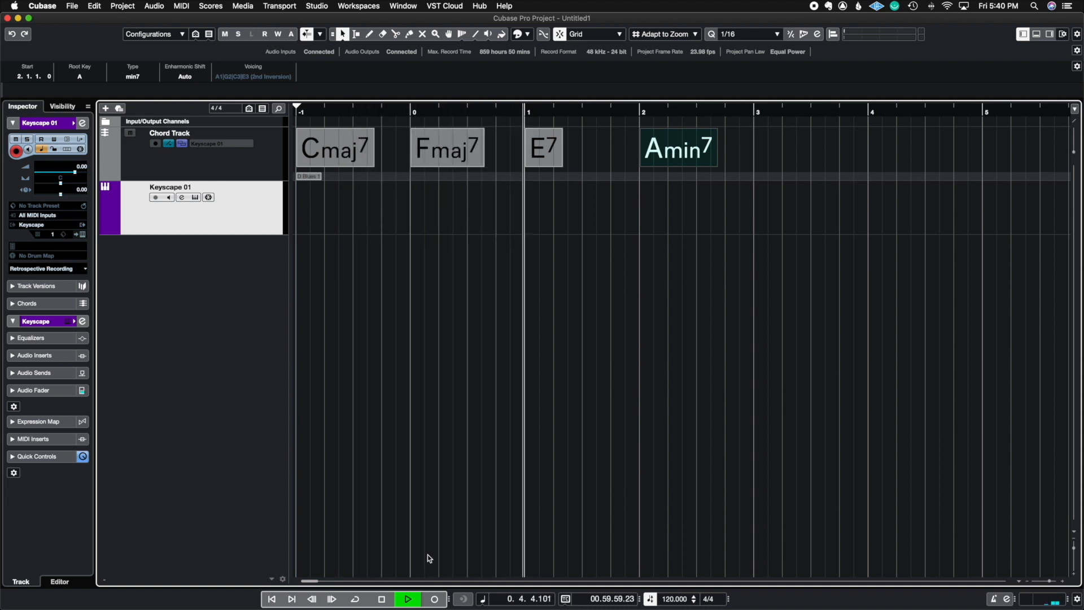
{"action": "left_click", "coordinate": [382, 600]}
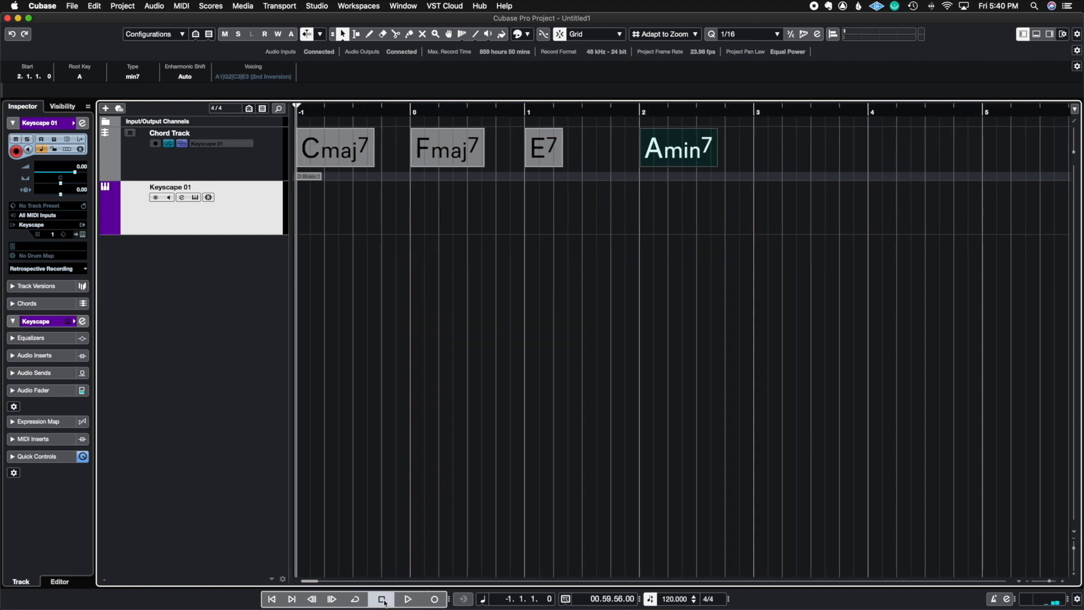
Draw three empty chord events on the chord track at bars 3, 4 and 5.
{"action": "right_click", "coordinate": [774, 160]}
{"action": "left_click", "coordinate": [802, 161]}
{"action": "left_click", "coordinate": [768, 161]}
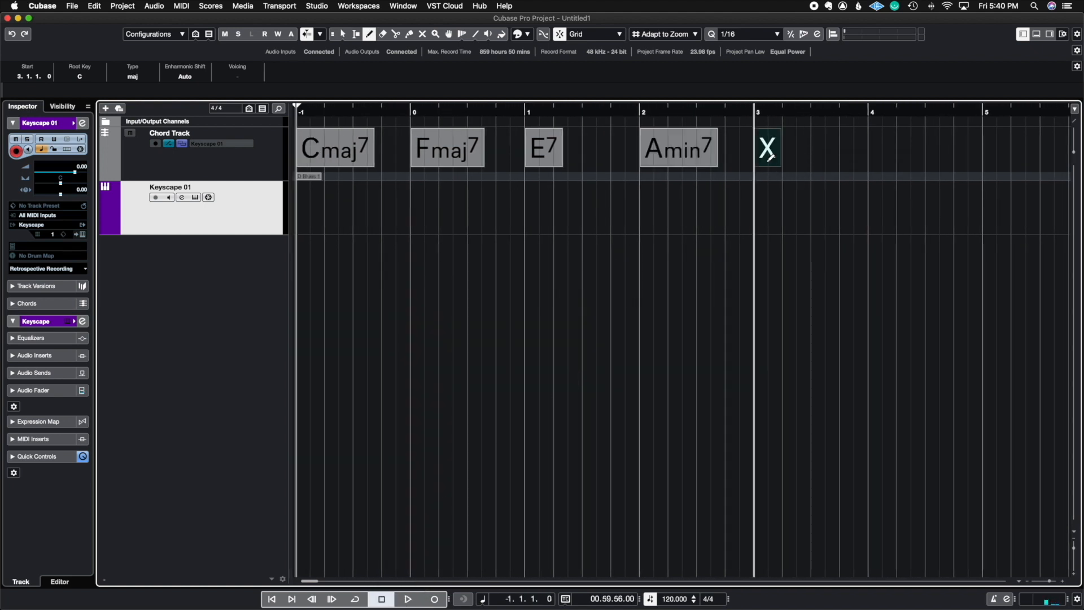
{"action": "right_click", "coordinate": [767, 161]}
{"action": "left_click", "coordinate": [769, 161]}
{"action": "right_click", "coordinate": [849, 161]}
{"action": "left_click", "coordinate": [877, 162]}
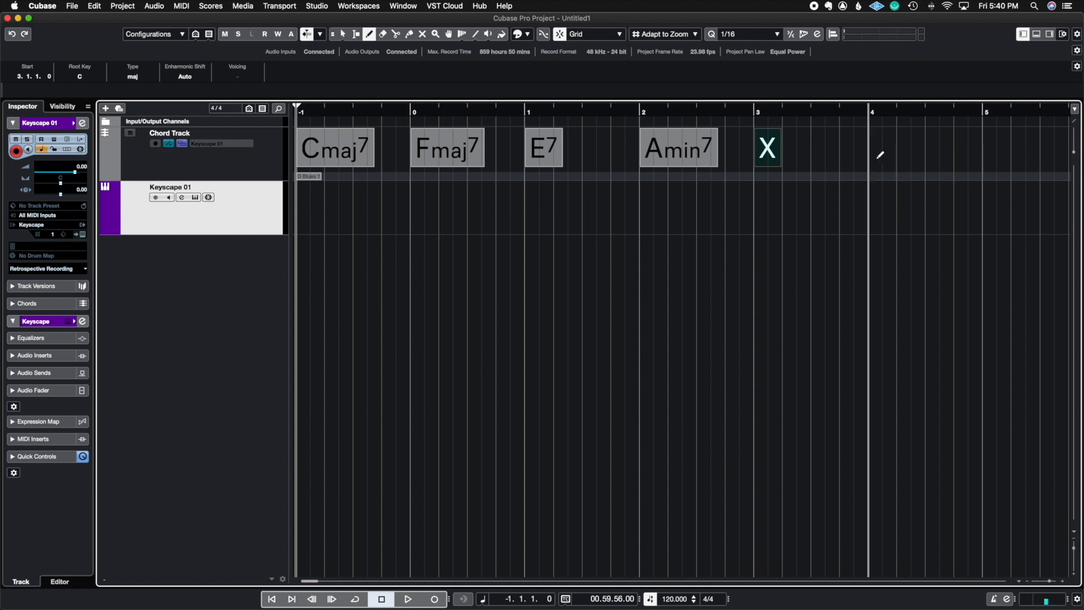
{"action": "left_click", "coordinate": [880, 153]}
{"action": "left_click", "coordinate": [998, 142]}
{"action": "right_click", "coordinate": [998, 142]}
Switch back to the selection tool and define the chord at bar 3 as Dmin7/b5.
{"action": "left_click", "coordinate": [958, 142]}
{"action": "left_click", "coordinate": [768, 150]}
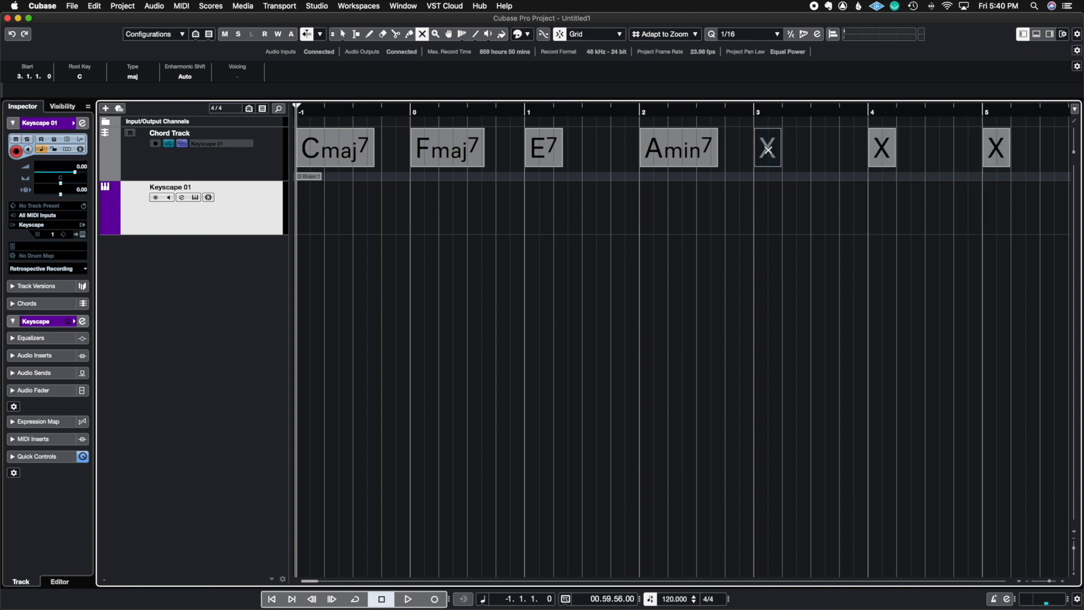
{"action": "right_click", "coordinate": [769, 151]}
{"action": "left_click", "coordinate": [850, 151]}
{"action": "left_click", "coordinate": [767, 152]}
{"action": "right_click", "coordinate": [766, 154]}
{"action": "left_click", "coordinate": [766, 154]}
{"action": "double_click", "coordinate": [765, 154]}
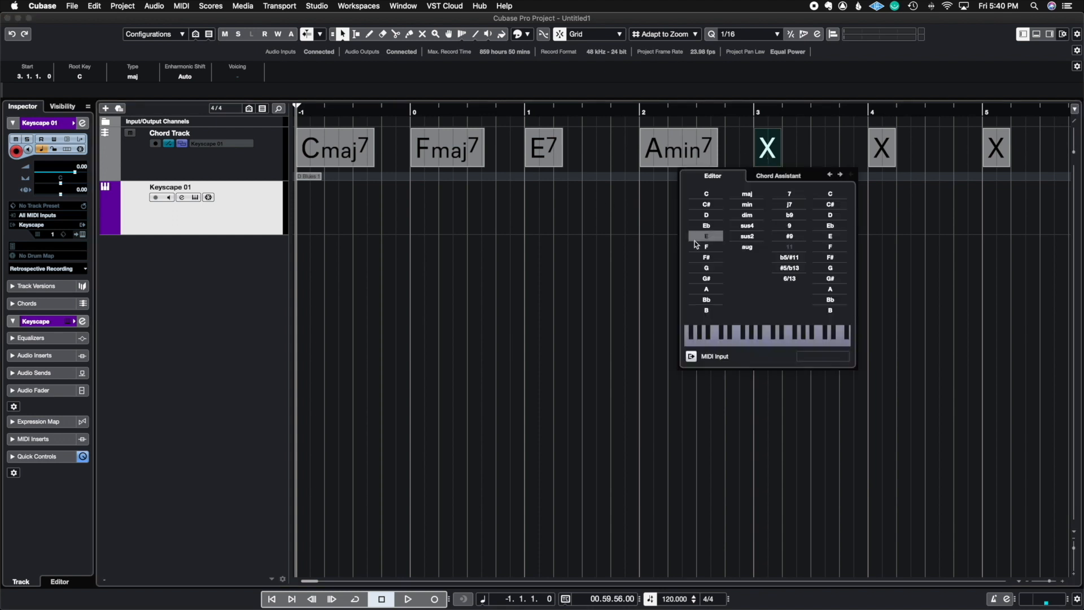
{"action": "left_click", "coordinate": [716, 219]}
{"action": "left_click", "coordinate": [746, 205]}
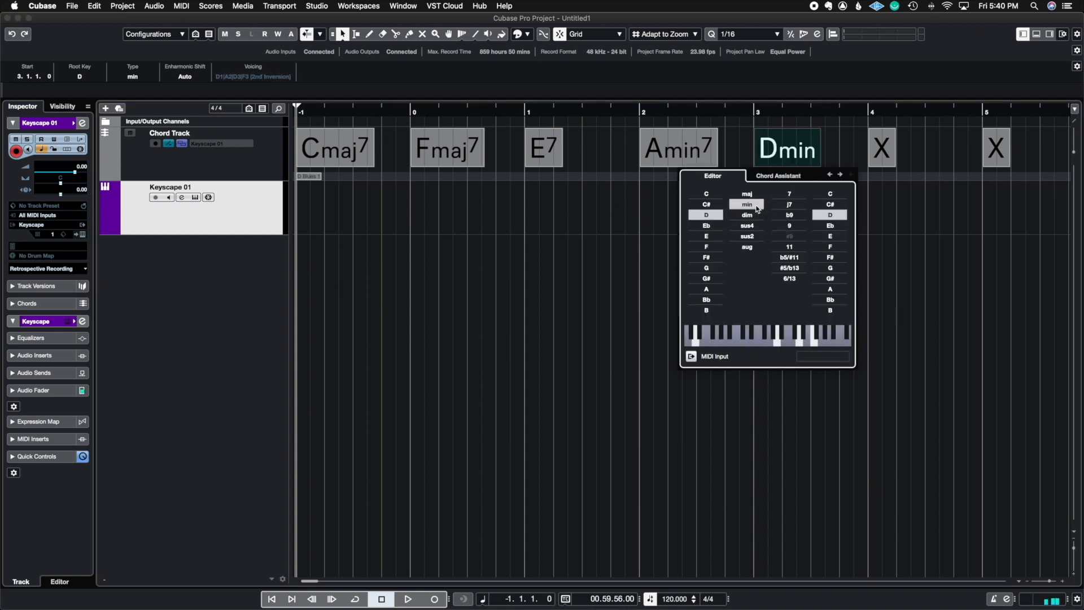
{"action": "left_click", "coordinate": [796, 197]}
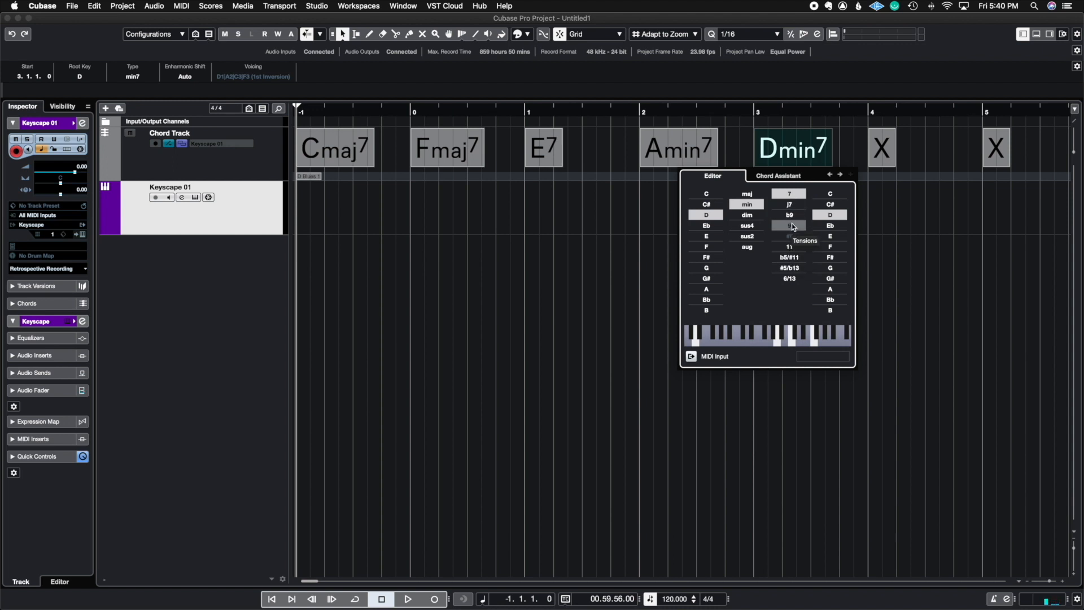
{"action": "left_click", "coordinate": [791, 257]}
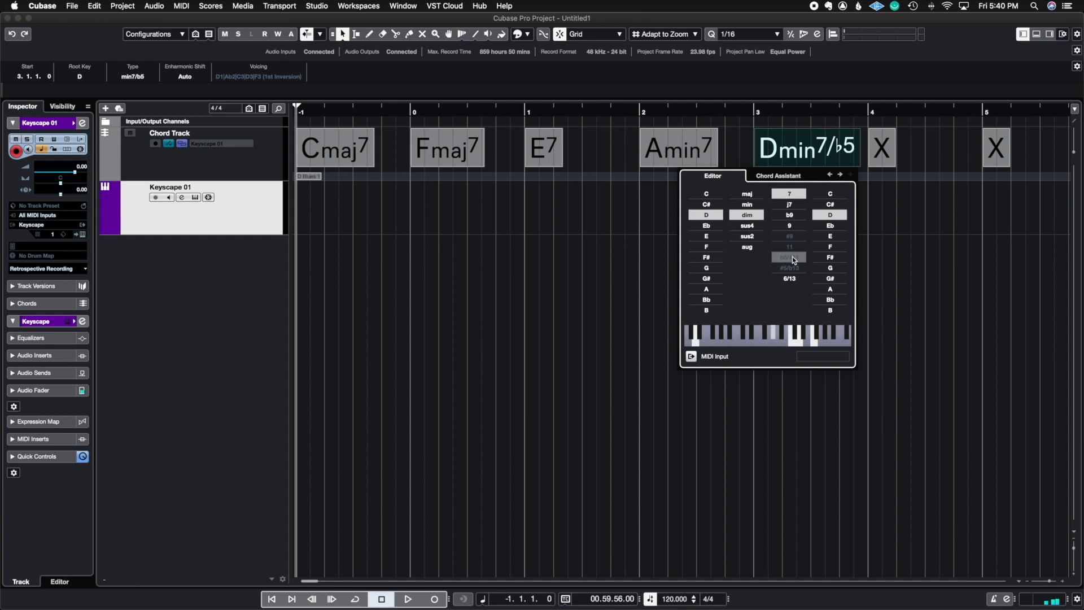
Define the undefined chord at bar 4 as G7/b13.
{"action": "left_click", "coordinate": [881, 152]}
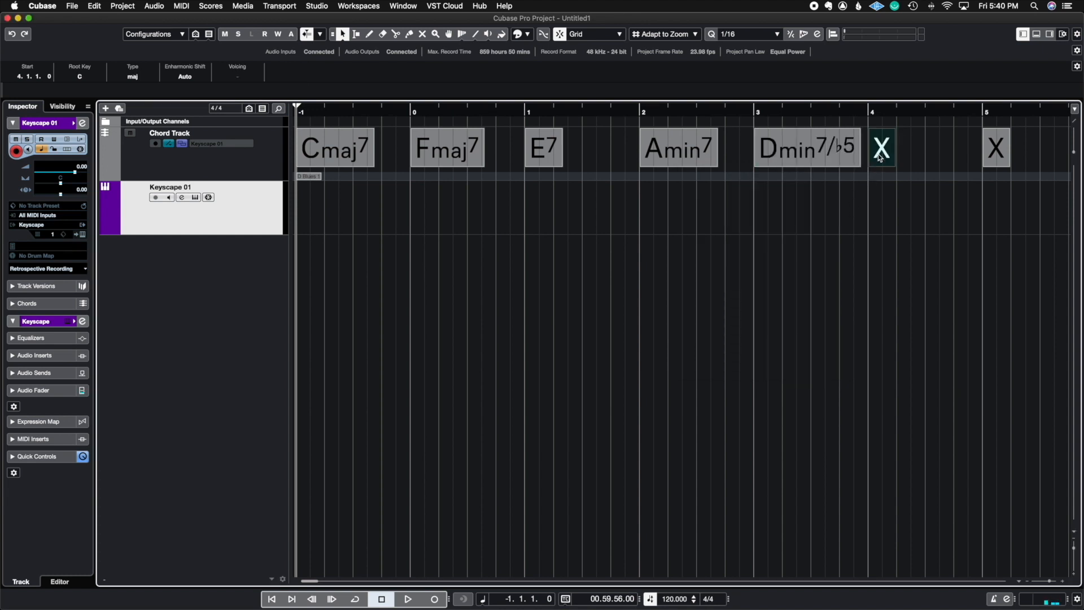
{"action": "double_click", "coordinate": [883, 150]}
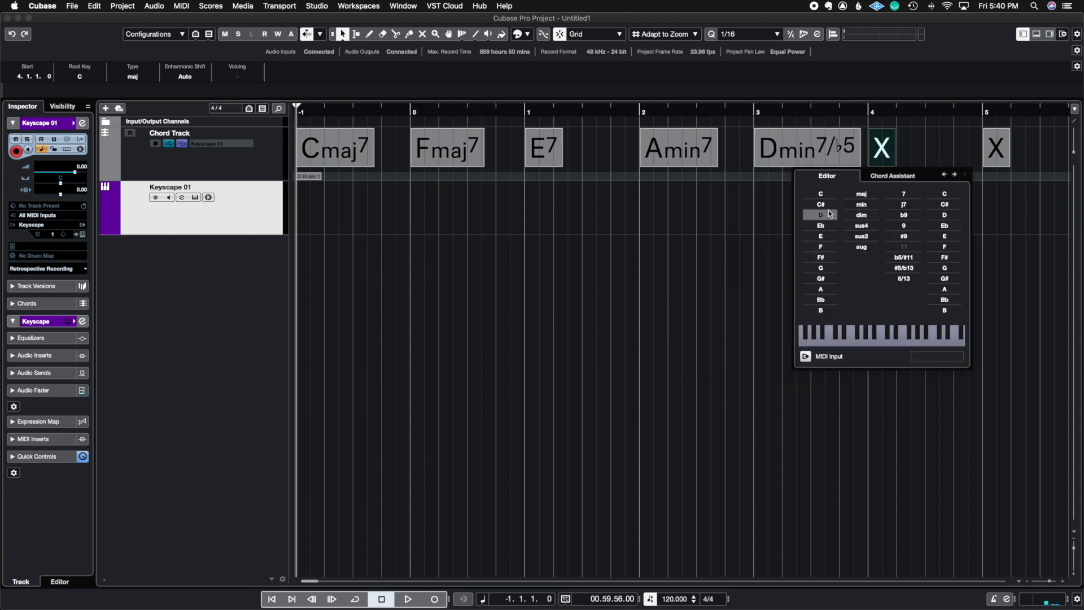
{"action": "left_click", "coordinate": [822, 268]}
{"action": "left_click", "coordinate": [903, 194]}
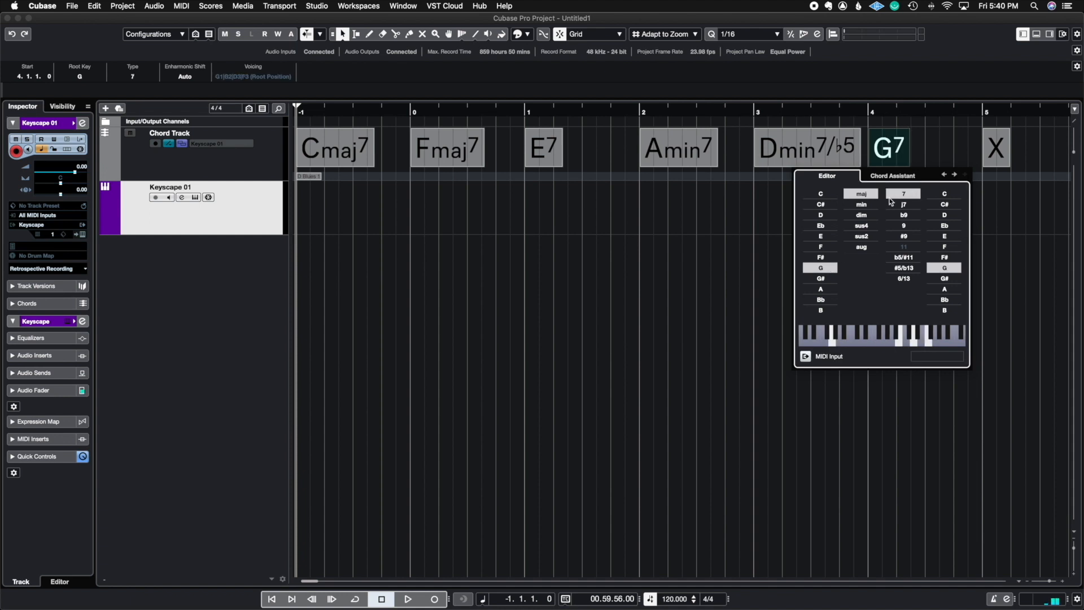
{"action": "left_click", "coordinate": [911, 268]}
Define the undefined chord at bar 5 as Cmin7 and close the chord editor.
{"action": "left_click", "coordinate": [1008, 134]}
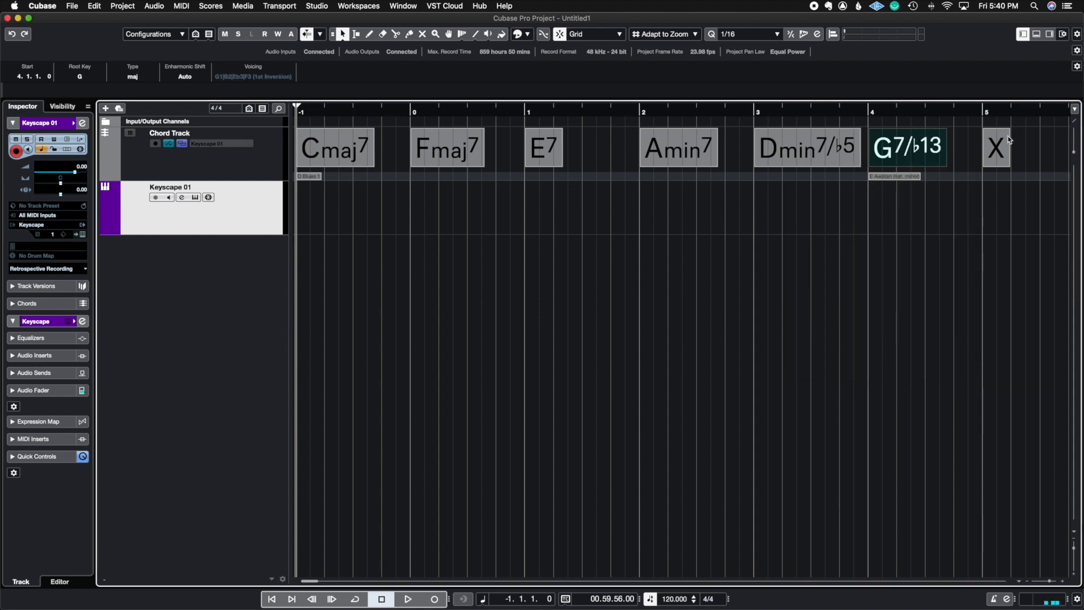
{"action": "left_click", "coordinate": [1009, 139]}
{"action": "double_click", "coordinate": [1008, 139]}
{"action": "left_click", "coordinate": [932, 194]}
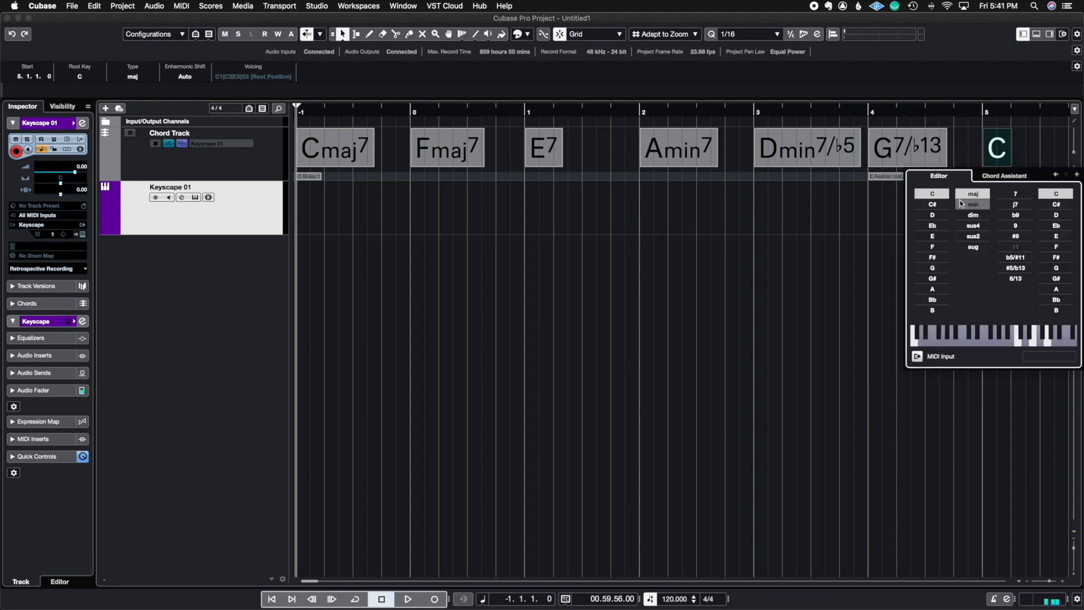
{"action": "left_click", "coordinate": [972, 204]}
{"action": "left_click", "coordinate": [1014, 195]}
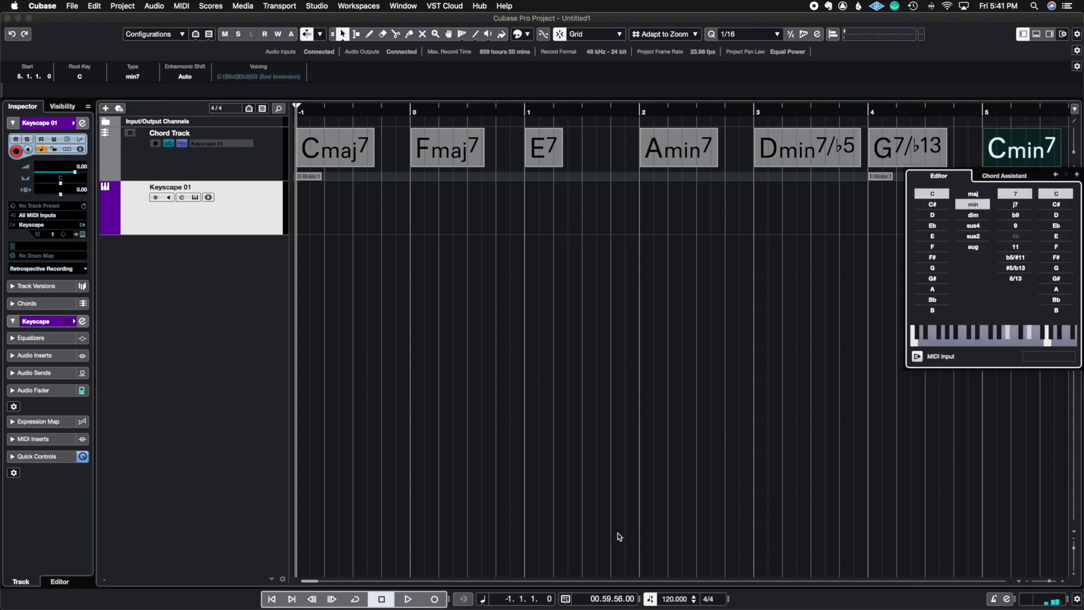
{"action": "left_click", "coordinate": [426, 455]}
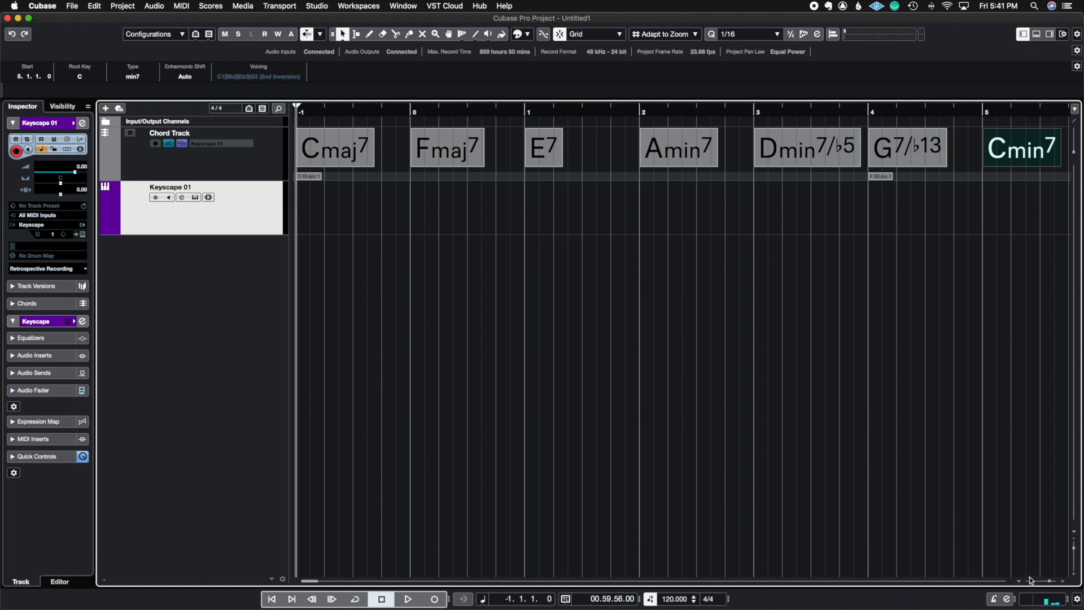
Play the full seven-chord progression from bar -1 through Cmin7, and stop playback.
{"action": "left_click", "coordinate": [1030, 581]}
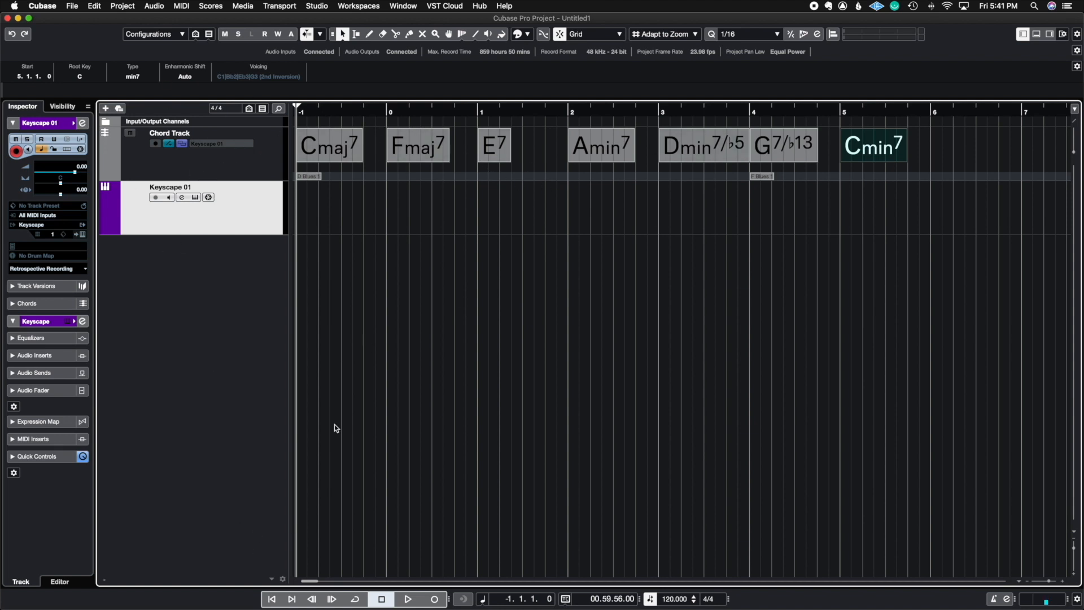
{"action": "left_click", "coordinate": [407, 599]}
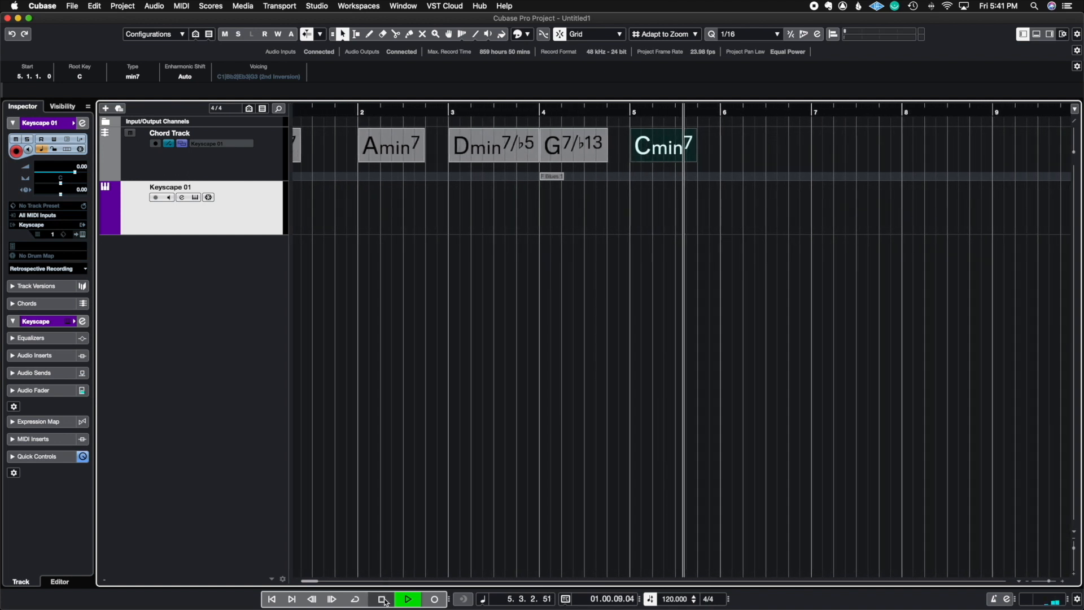
{"action": "key", "text": "space"}
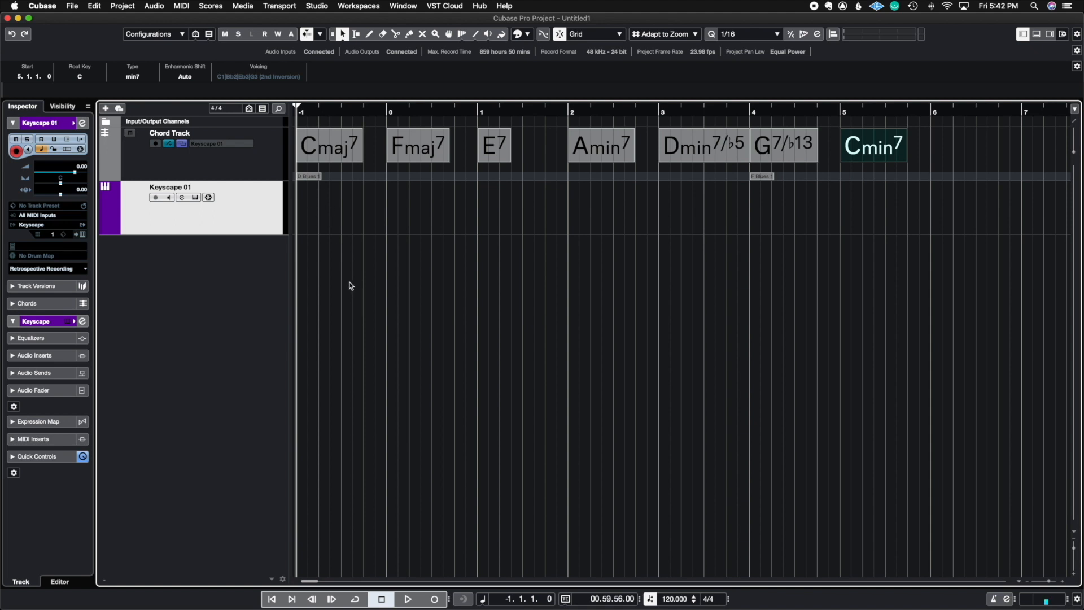
Select the chord track and show the Chord Pads below the arrangement.
{"action": "left_click", "coordinate": [267, 177]}
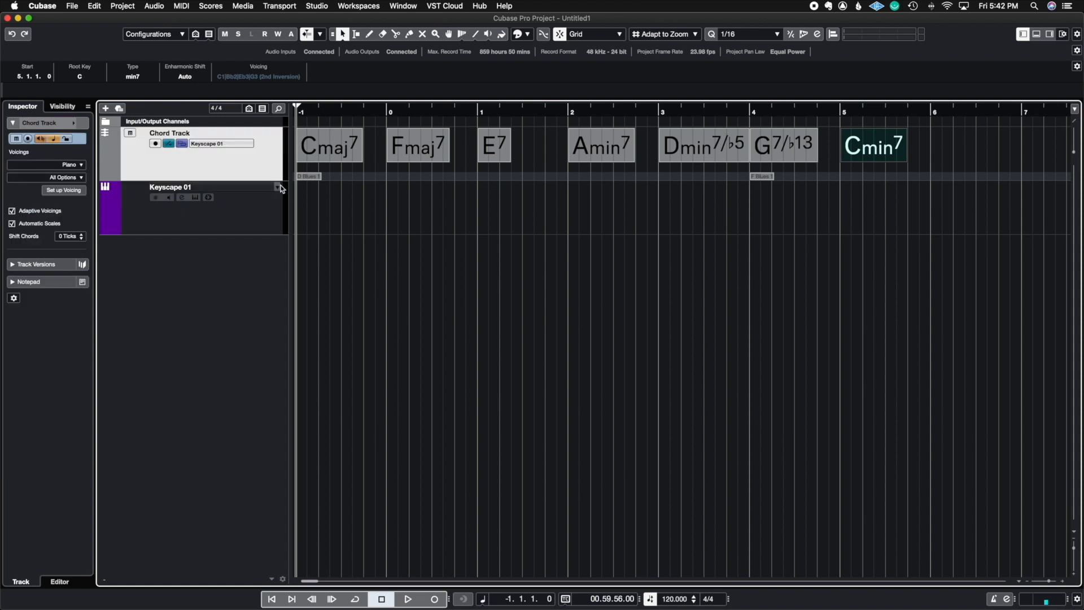
{"action": "left_click", "coordinate": [1037, 34]}
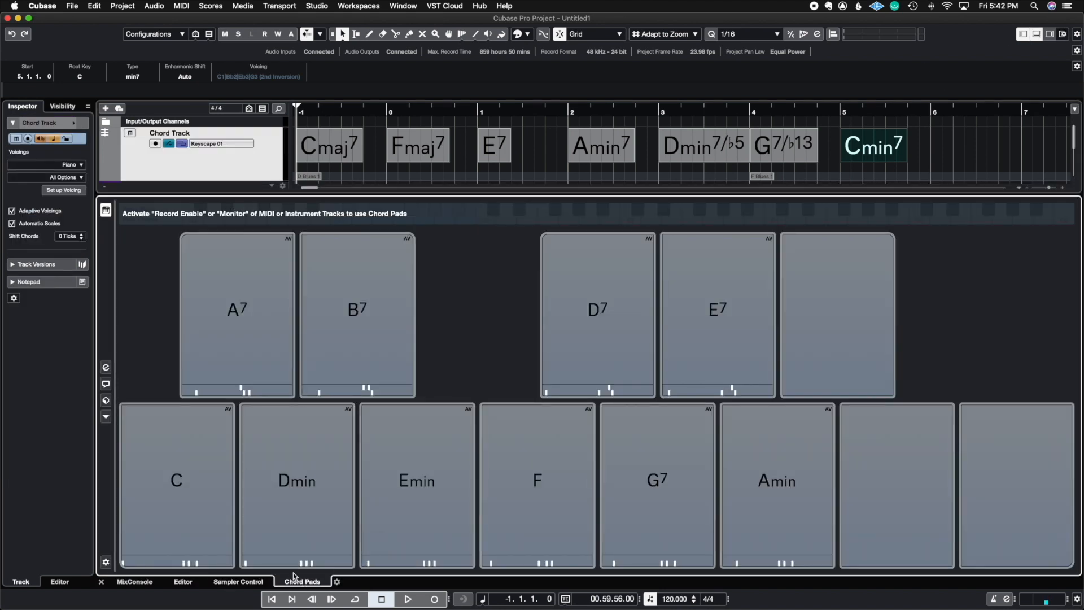
Check that Chord Pads is enabled in the list of tabs available below the arrangement, and close the list.
{"action": "left_click", "coordinate": [254, 582]}
{"action": "left_click", "coordinate": [291, 582]}
{"action": "left_click", "coordinate": [337, 582]}
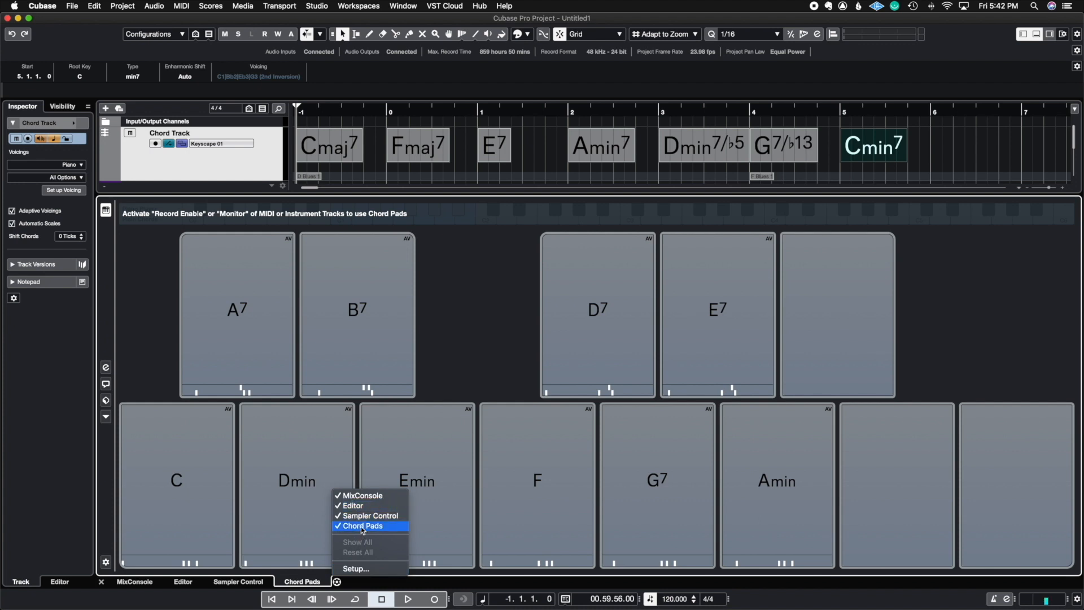
{"action": "left_click", "coordinate": [436, 583]}
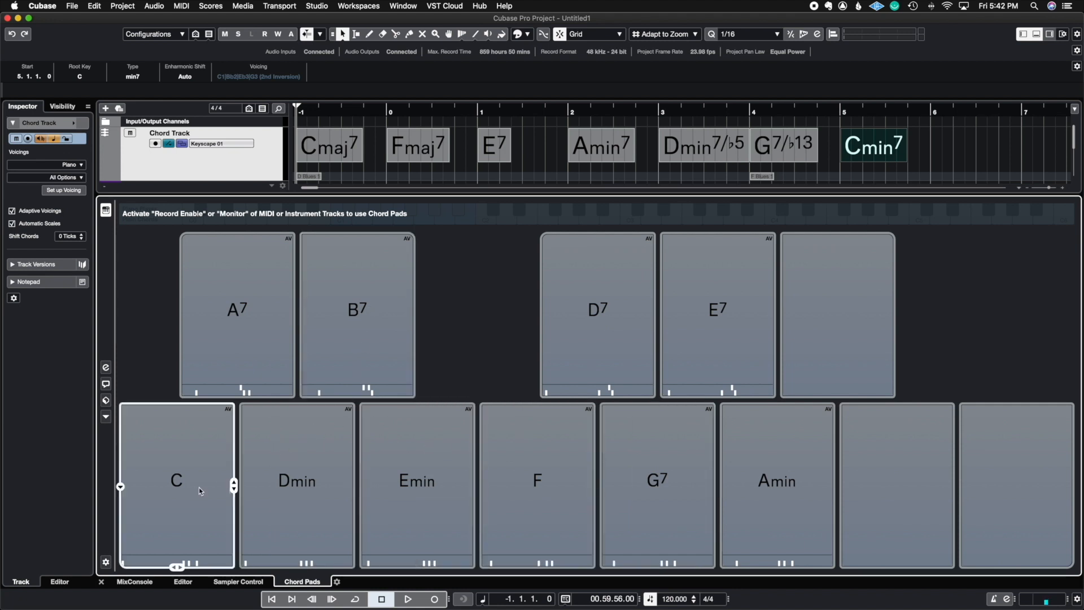
Try the C and A7 chord pads, and select the Keyscape 01 instrument track as their sound source.
{"action": "mouse_move", "coordinate": [191, 485]}
{"action": "left_mouse_down"}
{"action": "mouse_move", "coordinate": [244, 440]}
{"action": "mouse_move", "coordinate": [233, 399]}
{"action": "left_mouse_up"}
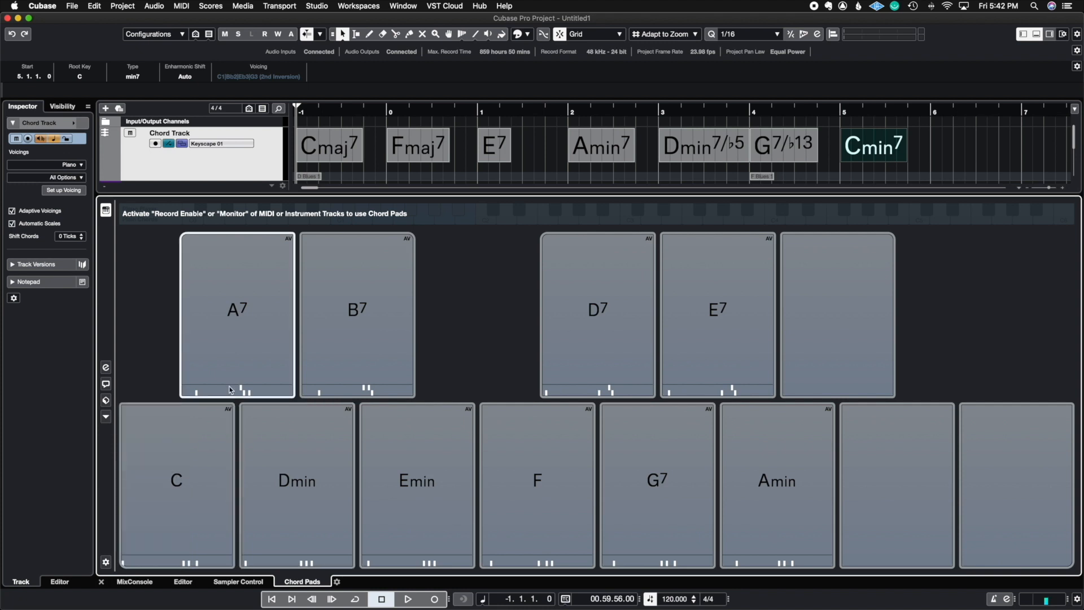
{"action": "left_click", "coordinate": [202, 427]}
{"action": "left_click", "coordinate": [240, 361]}
{"action": "scroll", "coordinate": [316, 151], "scroll_direction": "down", "scroll_amount": 3}
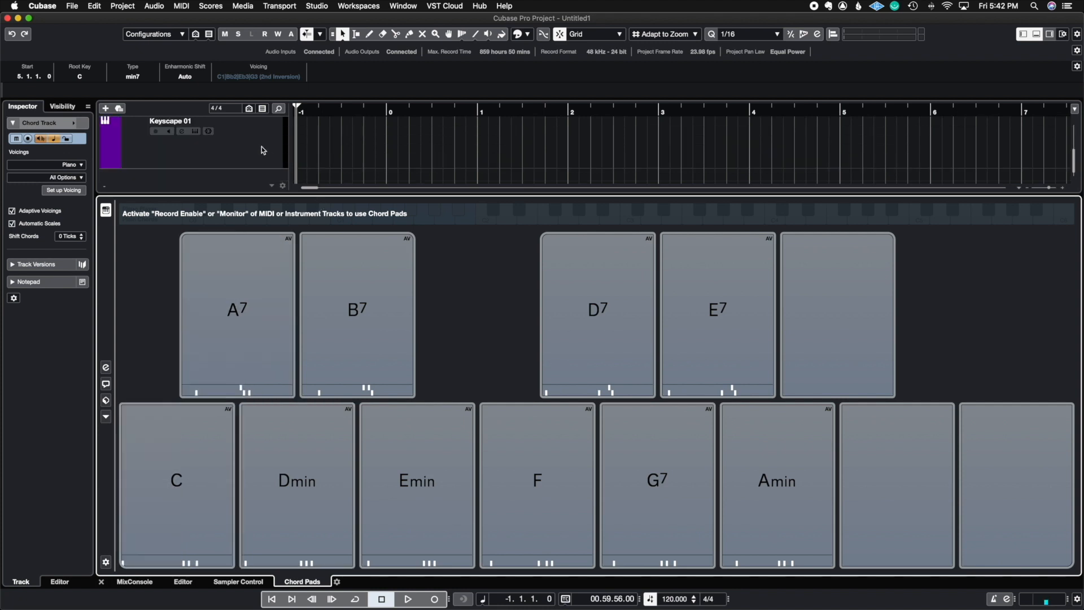
{"action": "left_click", "coordinate": [261, 147]}
Audition the chord pads C, A7, Dmin, B7, Emin, F, D7, E7 and Amin through Keyscape.
{"action": "left_click", "coordinate": [176, 466]}
{"action": "left_click", "coordinate": [228, 367]}
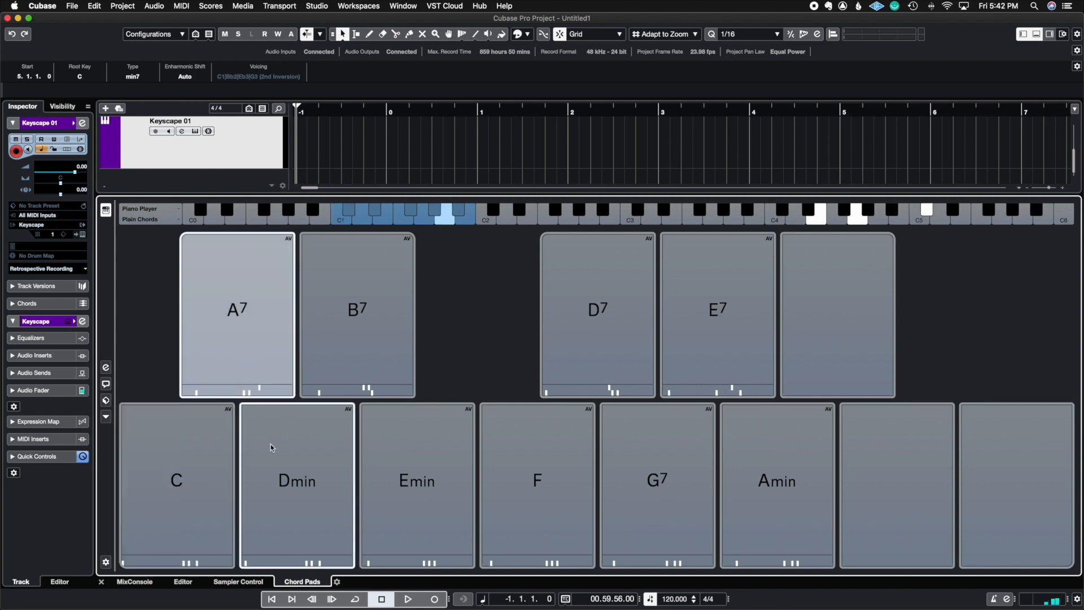
{"action": "left_click", "coordinate": [292, 436]}
{"action": "left_click", "coordinate": [350, 384]}
{"action": "left_click", "coordinate": [452, 469]}
{"action": "left_click", "coordinate": [575, 461]}
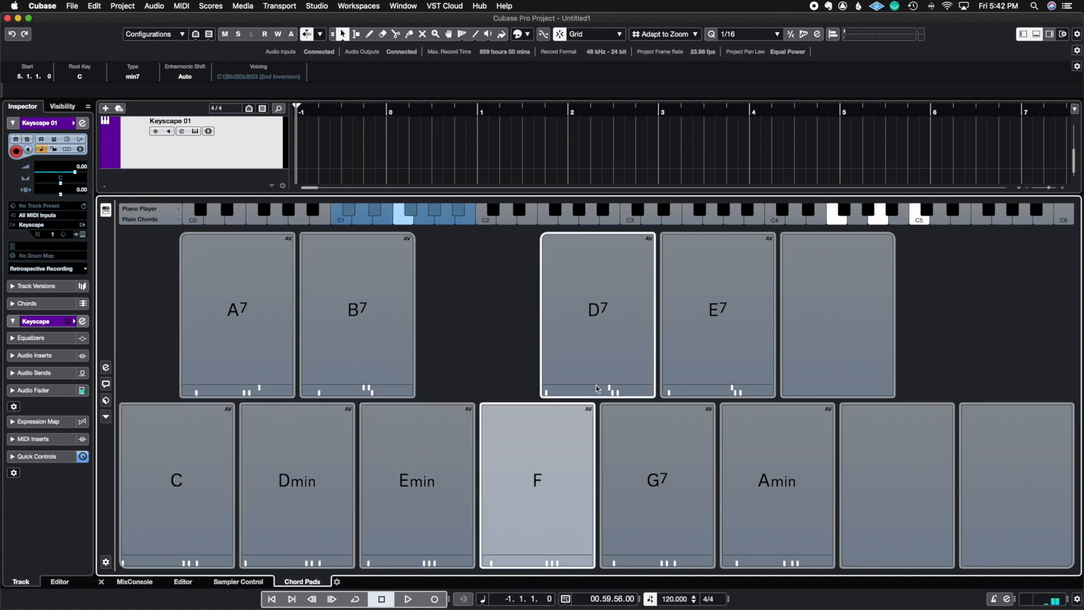
{"action": "left_click", "coordinate": [596, 381]}
{"action": "left_click", "coordinate": [743, 381]}
{"action": "left_click", "coordinate": [771, 462]}
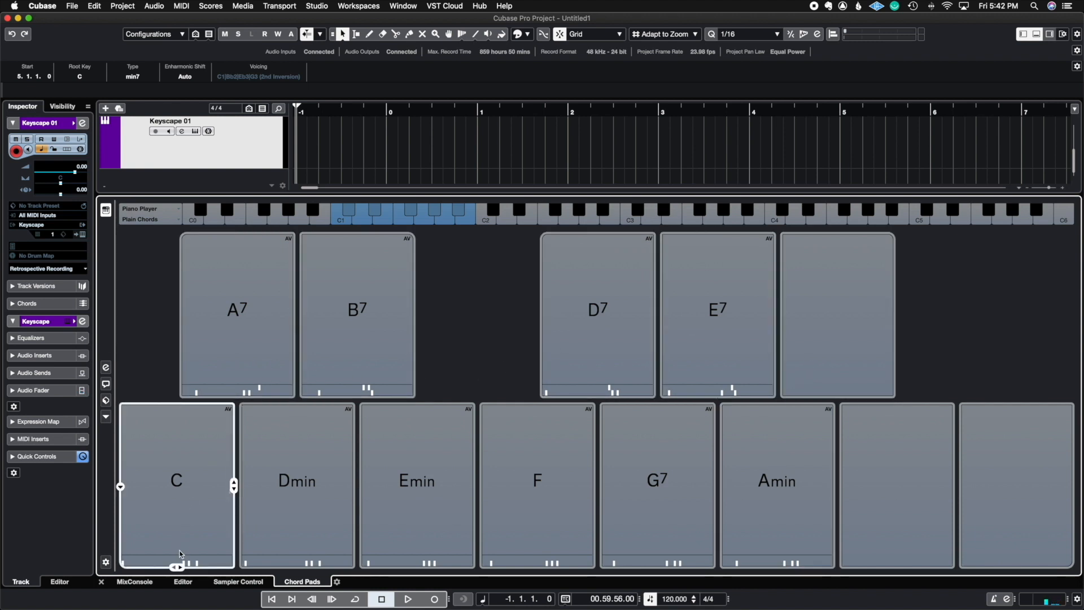
Open the chord editor for the C chord pad.
{"action": "left_click", "coordinate": [120, 486]}
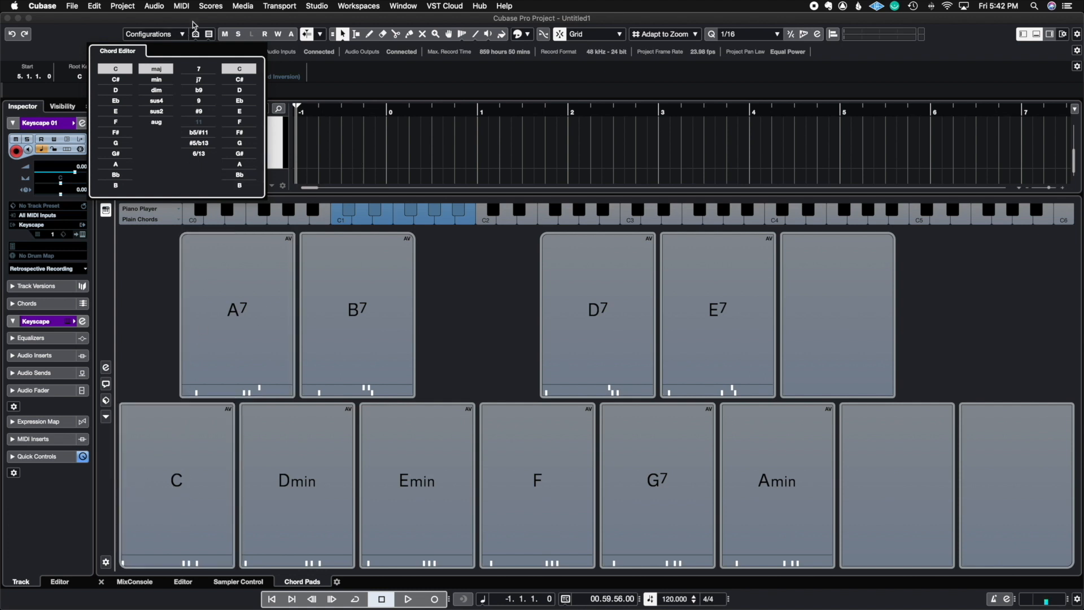
Change the root note of the C chord pad to D and back to C in the Chord Editor.
{"action": "left_click", "coordinate": [116, 90]}
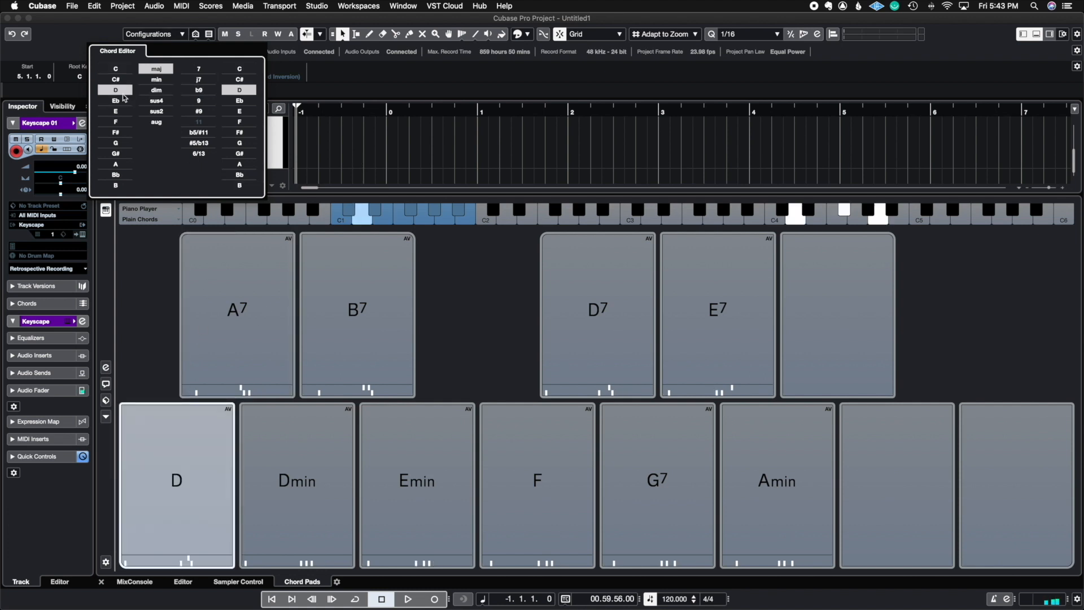
{"action": "left_click", "coordinate": [127, 91]}
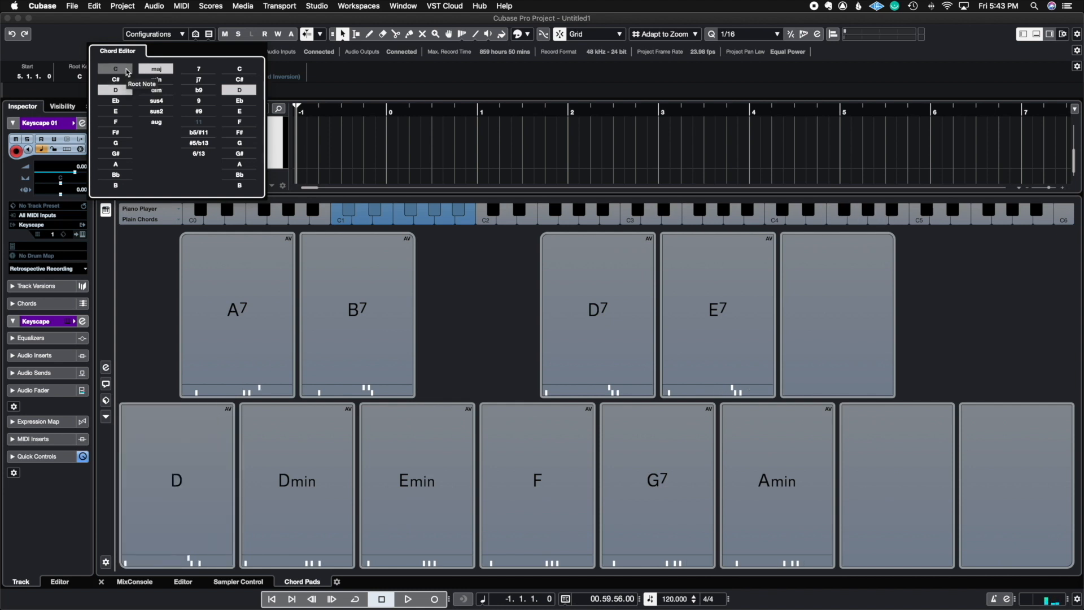
{"action": "left_click", "coordinate": [127, 71]}
{"action": "left_click", "coordinate": [425, 304]}
Audition the A7 chord pad, and open and close the Chord Editor of the B7 pad.
{"action": "left_click", "coordinate": [209, 341]}
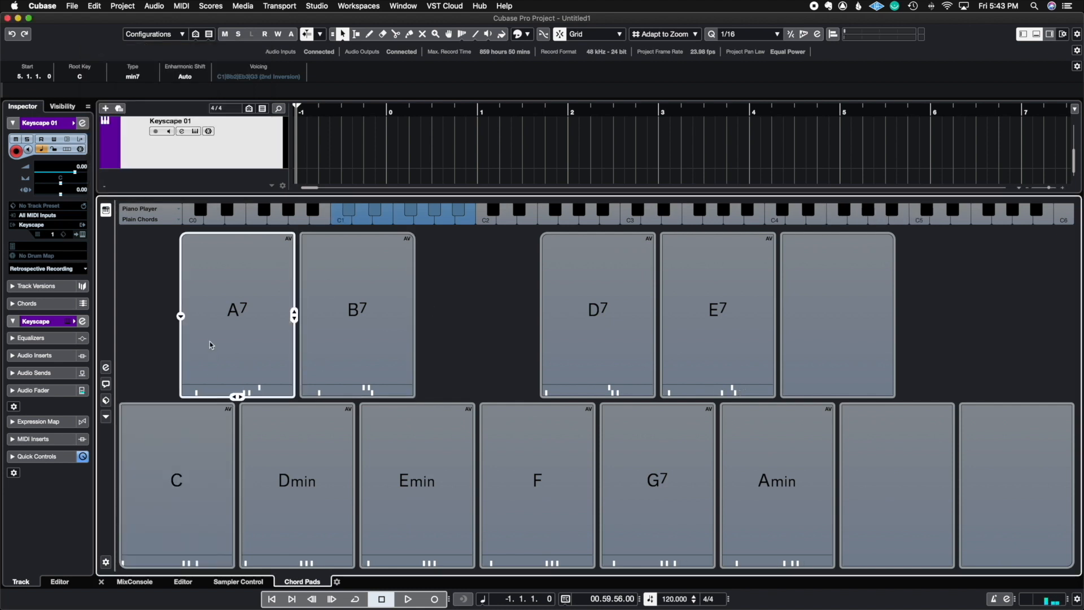
{"action": "double_click", "coordinate": [347, 316]}
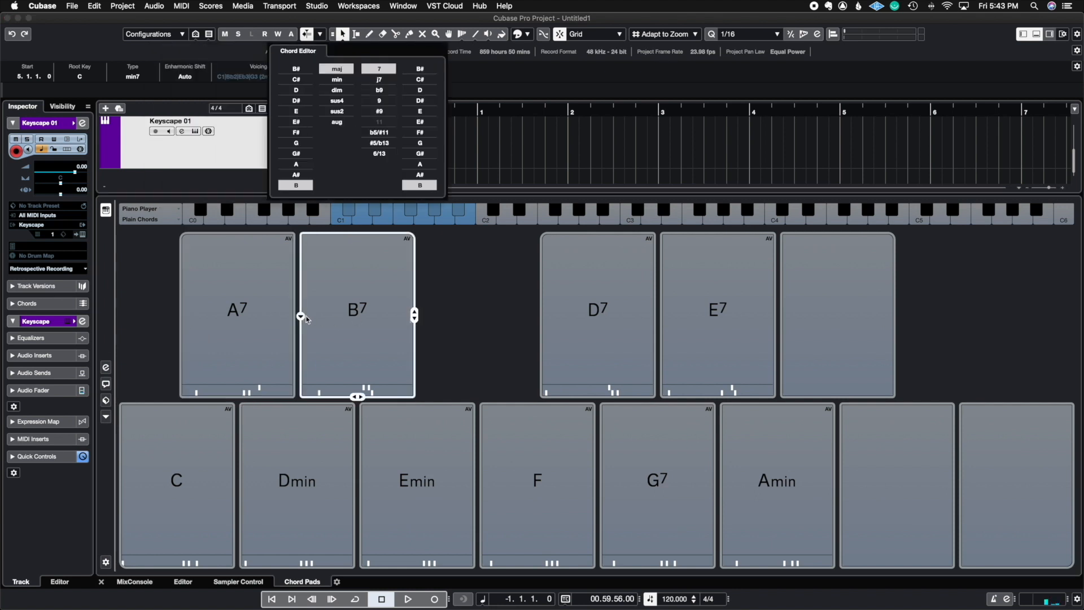
{"action": "left_click", "coordinate": [439, 319]}
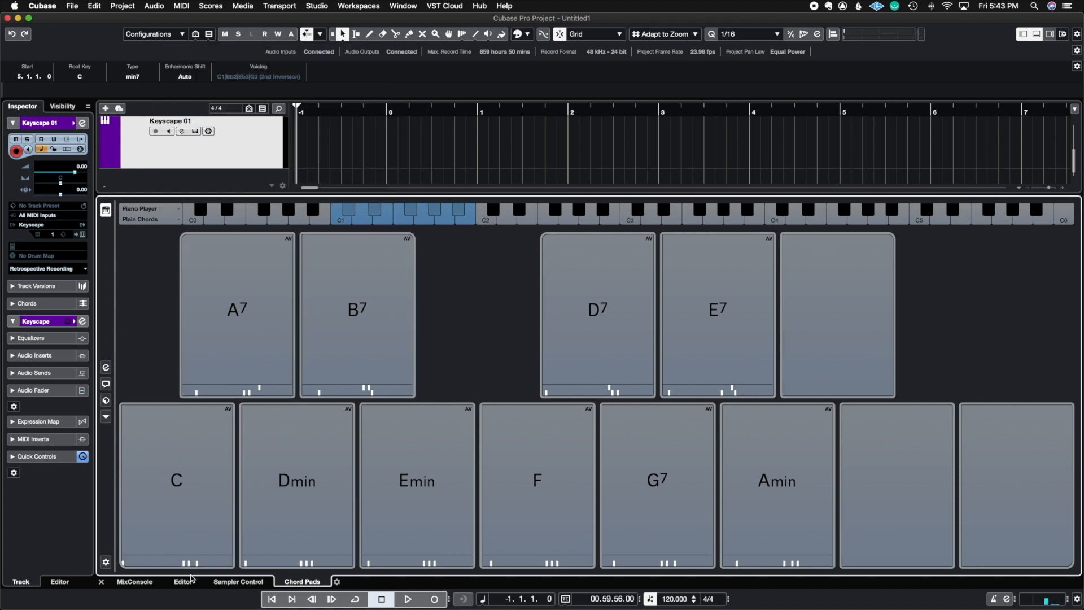
Increase the tensions of the C chord pad through C6, C9 and Cmaj7 variants up to Cmaj7/9/13.
{"action": "mouse_move", "coordinate": [180, 567]}
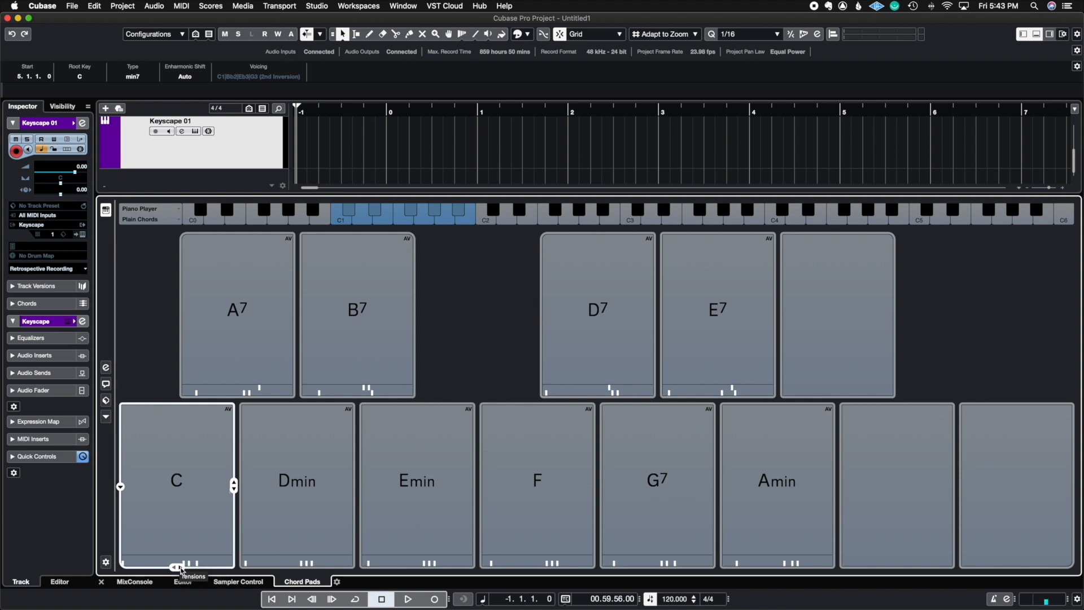
{"action": "left_click", "coordinate": [180, 567]}
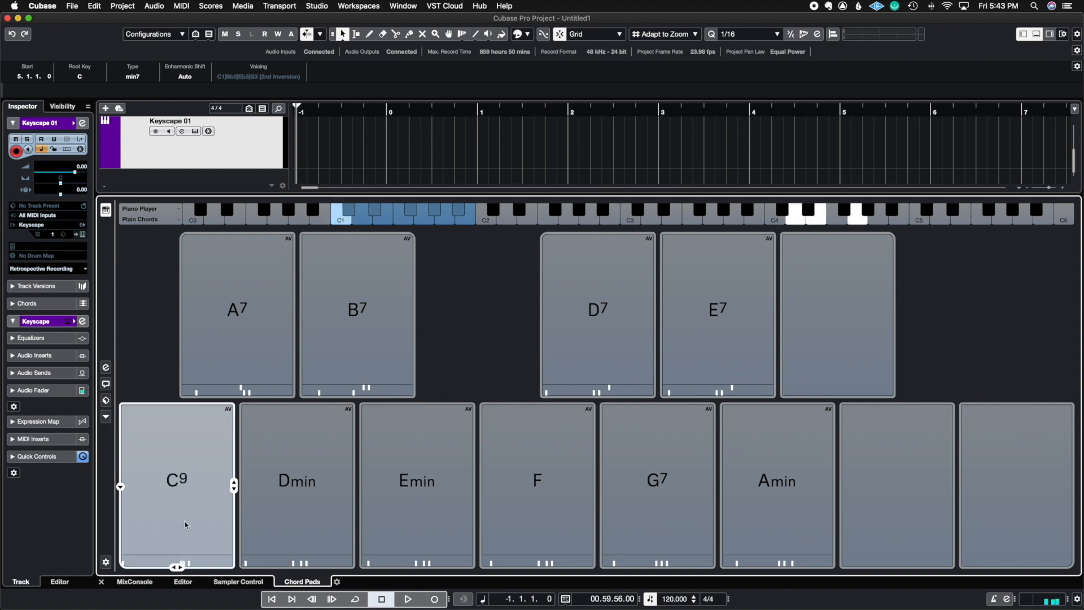
{"action": "left_click_drag", "start_coordinate": [180, 567], "coordinate": [190, 522]}
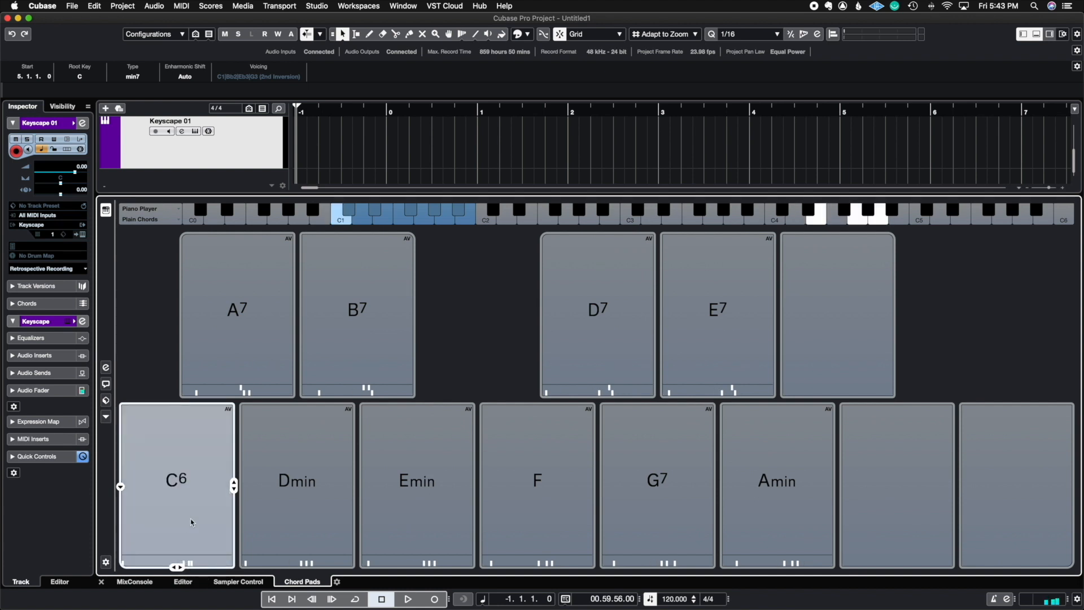
{"action": "left_click_drag", "start_coordinate": [186, 562], "coordinate": [181, 567]}
{"action": "left_click", "coordinate": [181, 567]}
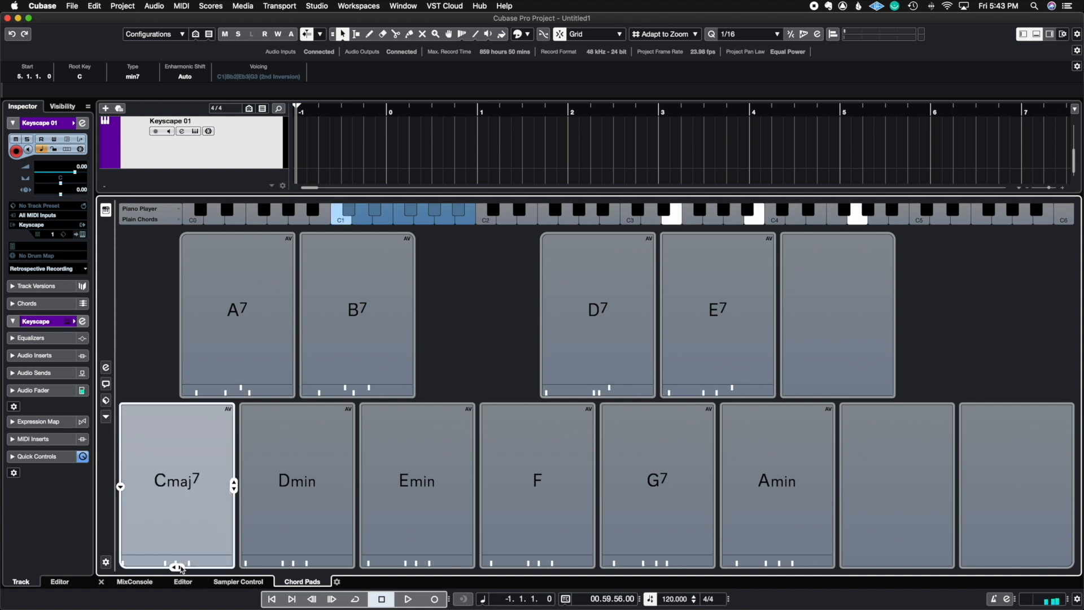
{"action": "left_click", "coordinate": [181, 568]}
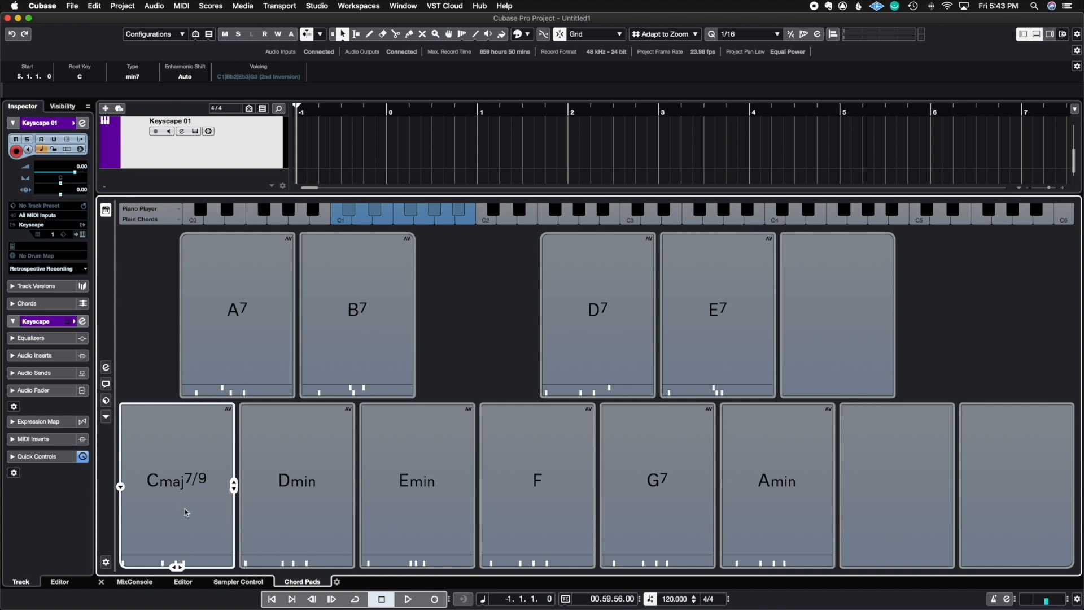
{"action": "left_click", "coordinate": [180, 568]}
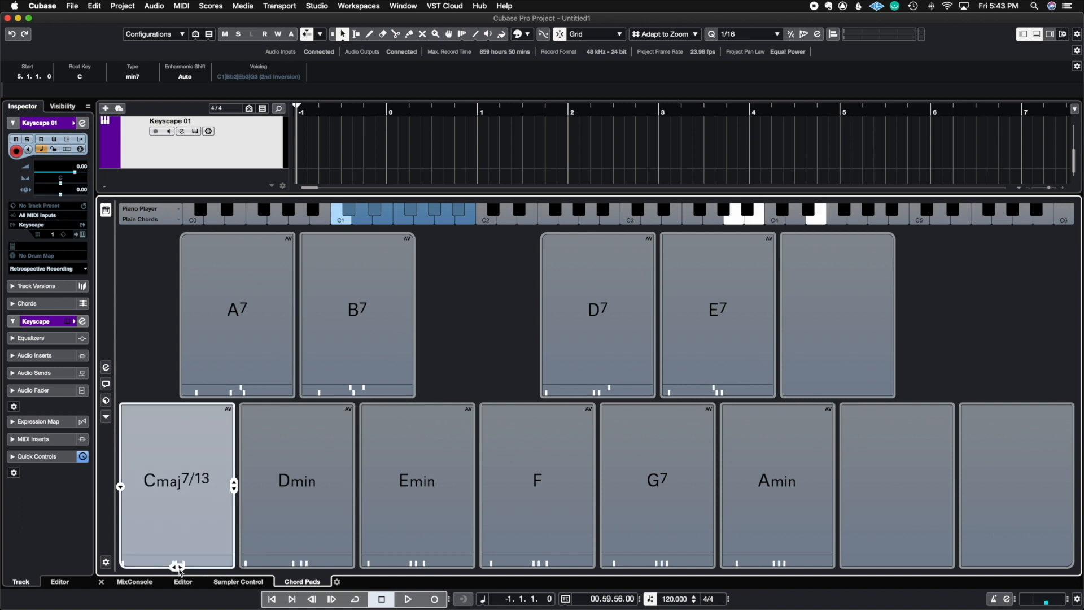
{"action": "left_click", "coordinate": [180, 567]}
{"action": "left_click", "coordinate": [179, 568]}
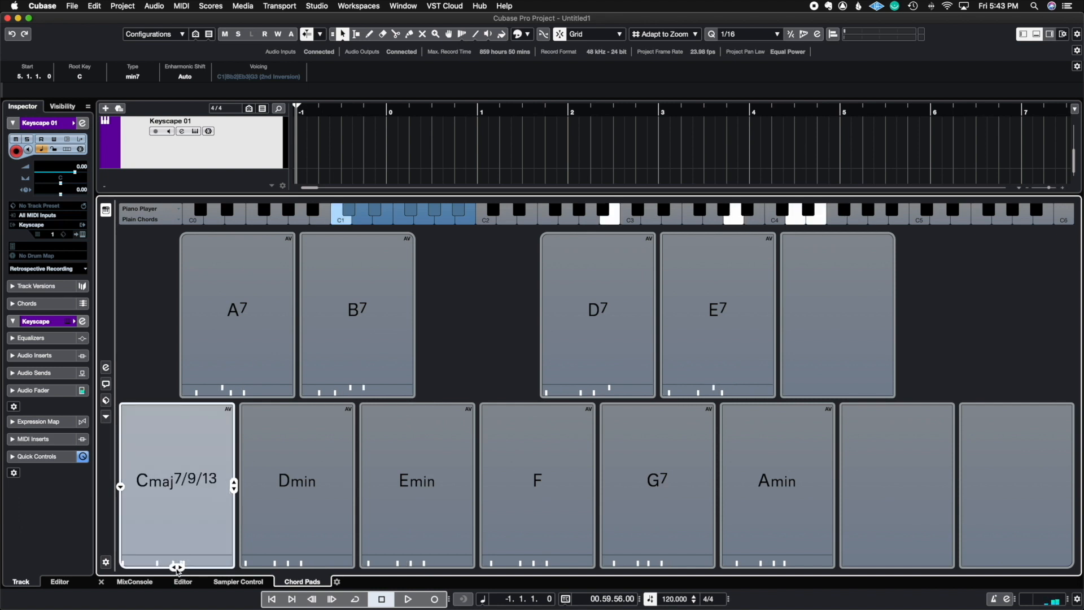
{"action": "left_click", "coordinate": [246, 513]}
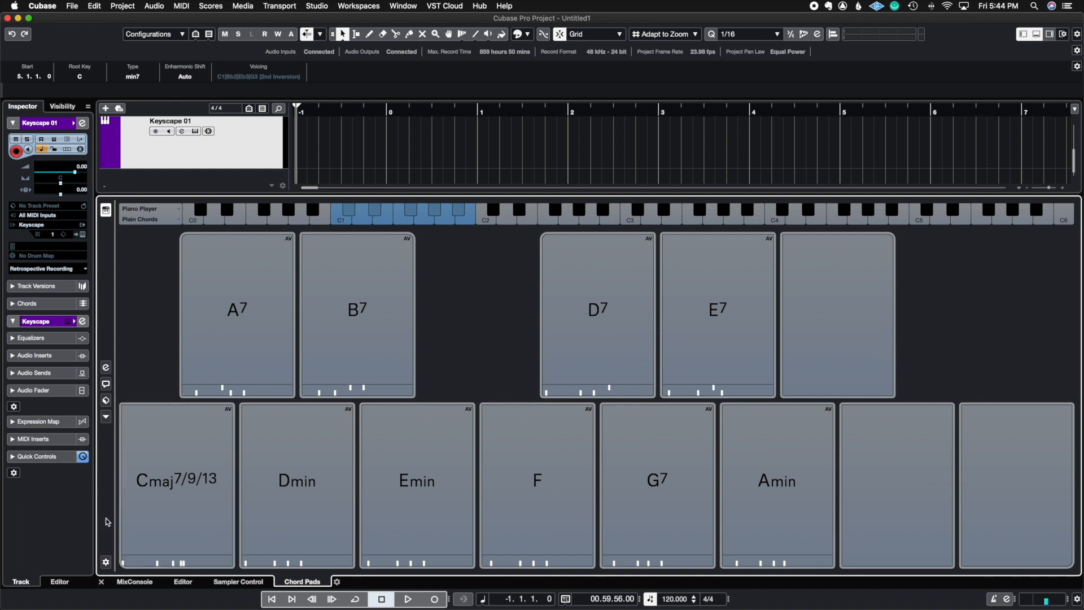
Reduce the tensions of the first chord pad to a plain C chord and change its voicing.
{"action": "left_click_drag", "start_coordinate": [175, 567], "coordinate": [175, 566]}
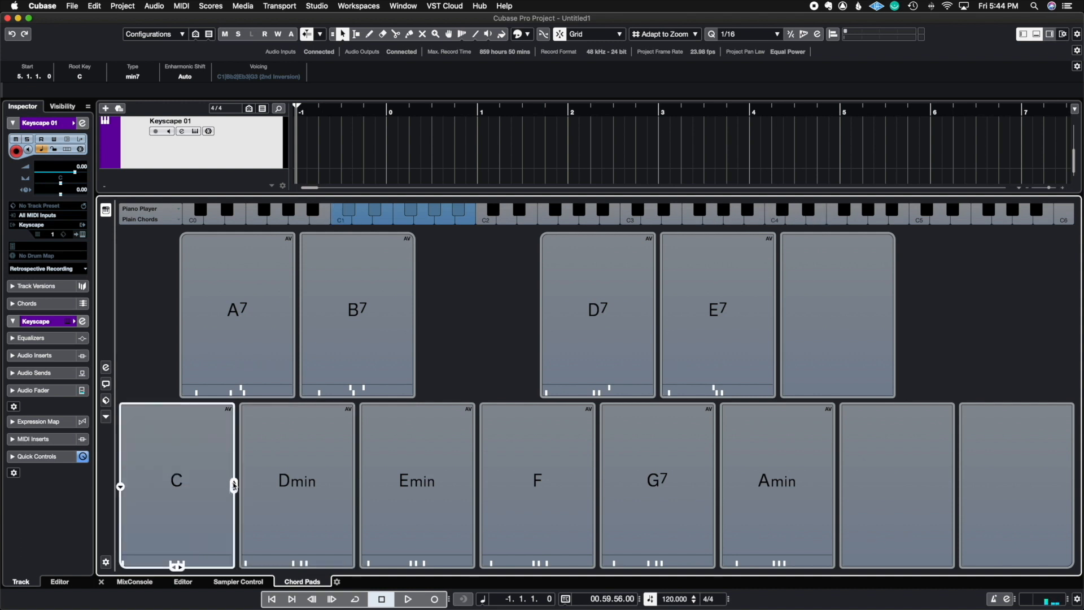
{"action": "left_click_drag", "start_coordinate": [233, 486], "coordinate": [233, 485]}
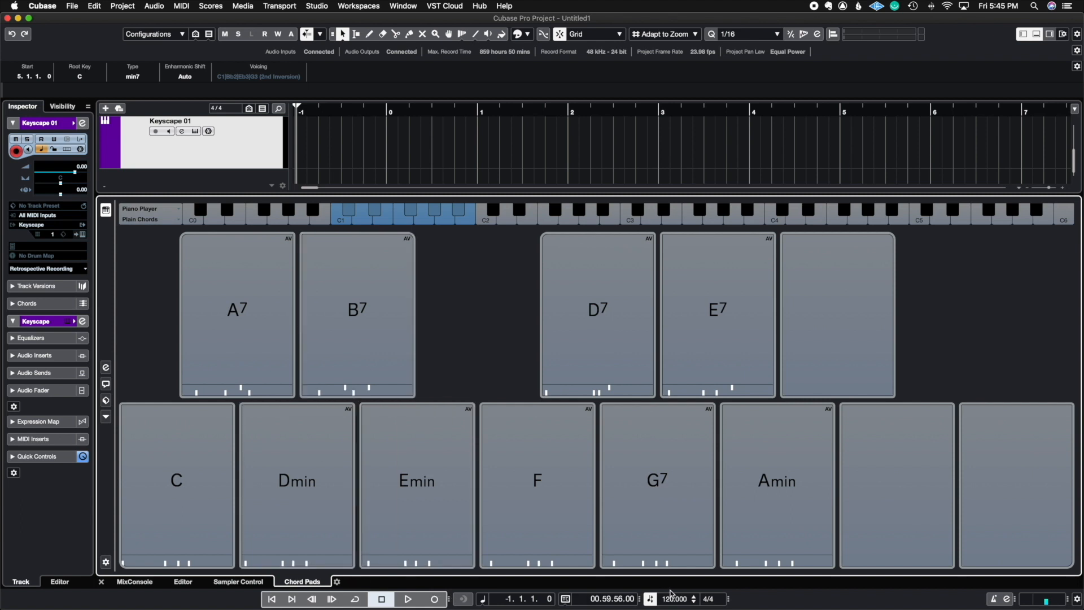
Start recording on the Keyscape 01 track and stop the take.
{"action": "left_click", "coordinate": [437, 601]}
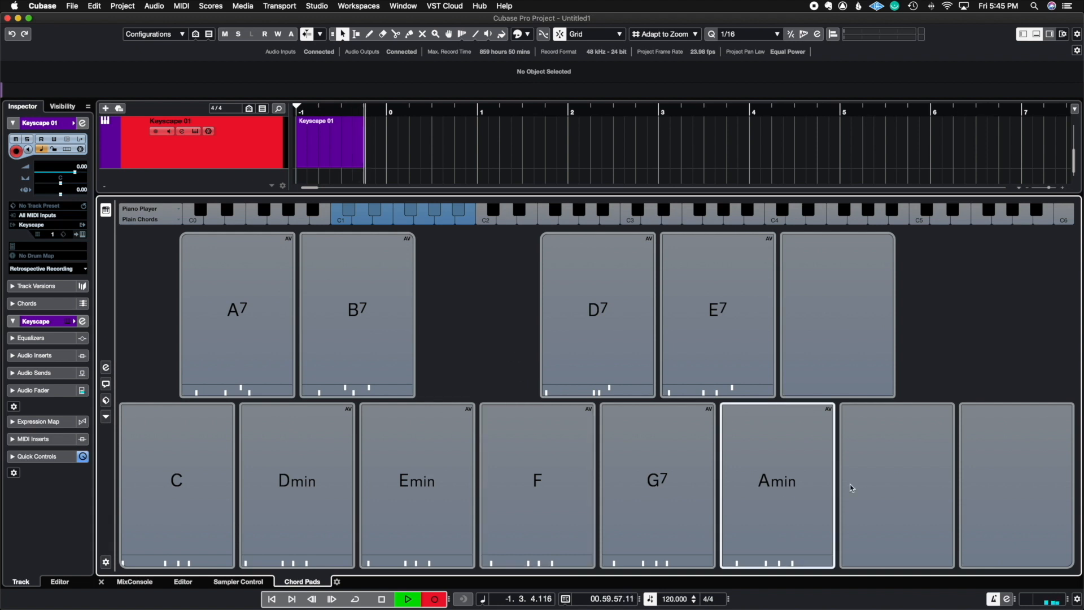
{"action": "key", "text": "space"}
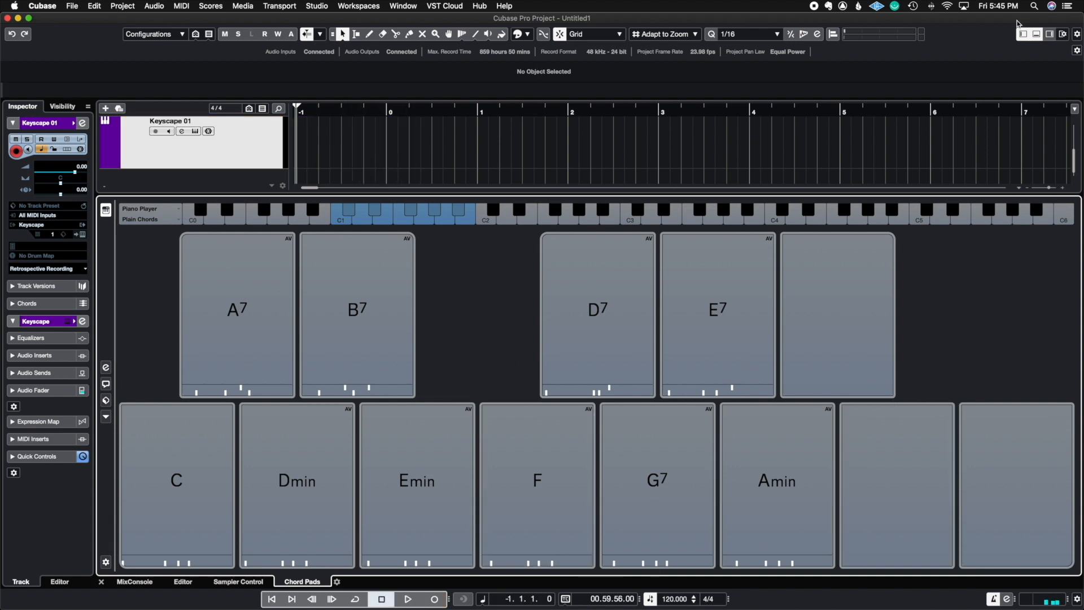
Hide the chord pads and delete all chord and scale events on the Chord Track.
{"action": "left_click", "coordinate": [1036, 35]}
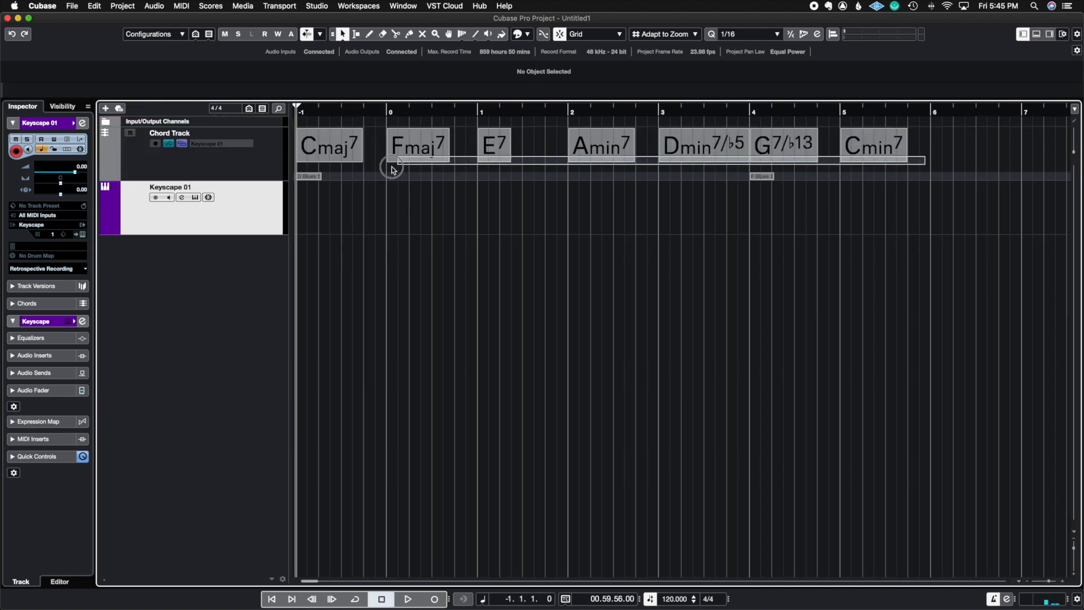
{"action": "left_click", "coordinate": [319, 162]}
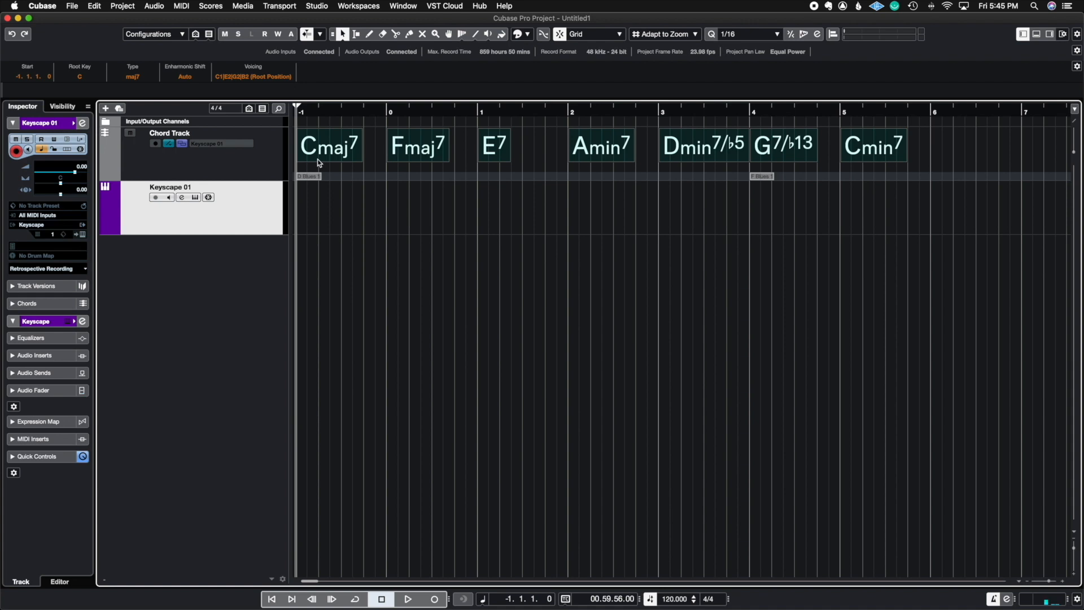
{"action": "key", "text": "super+a"}
{"action": "key", "text": "BackSpace"}
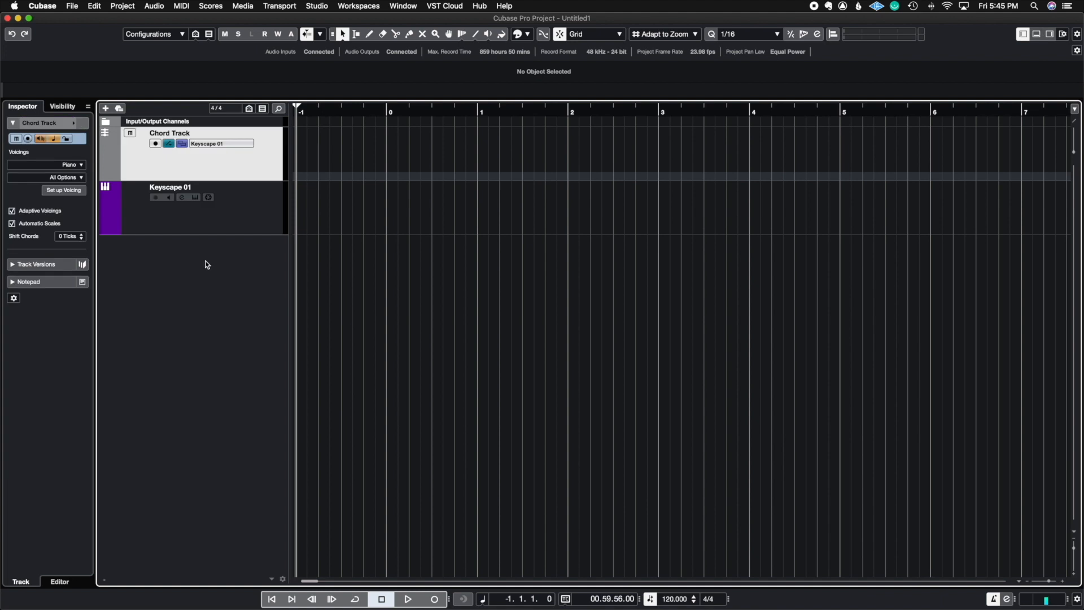
Select the Keyscape 01 track, show the chord pads again and give the track area above them more height.
{"action": "left_click", "coordinate": [251, 231]}
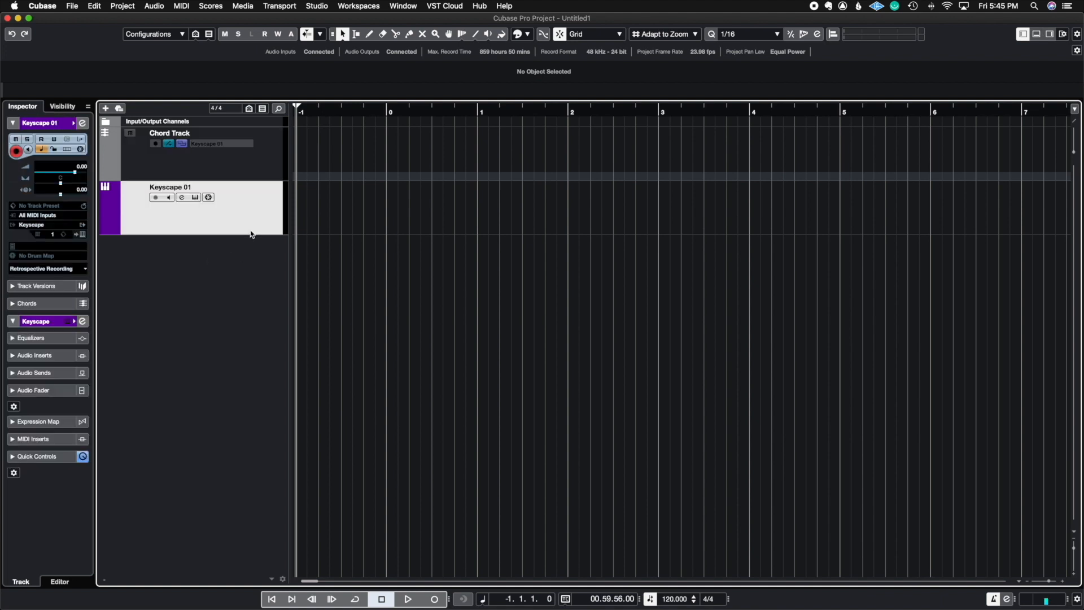
{"action": "left_click", "coordinate": [1037, 34]}
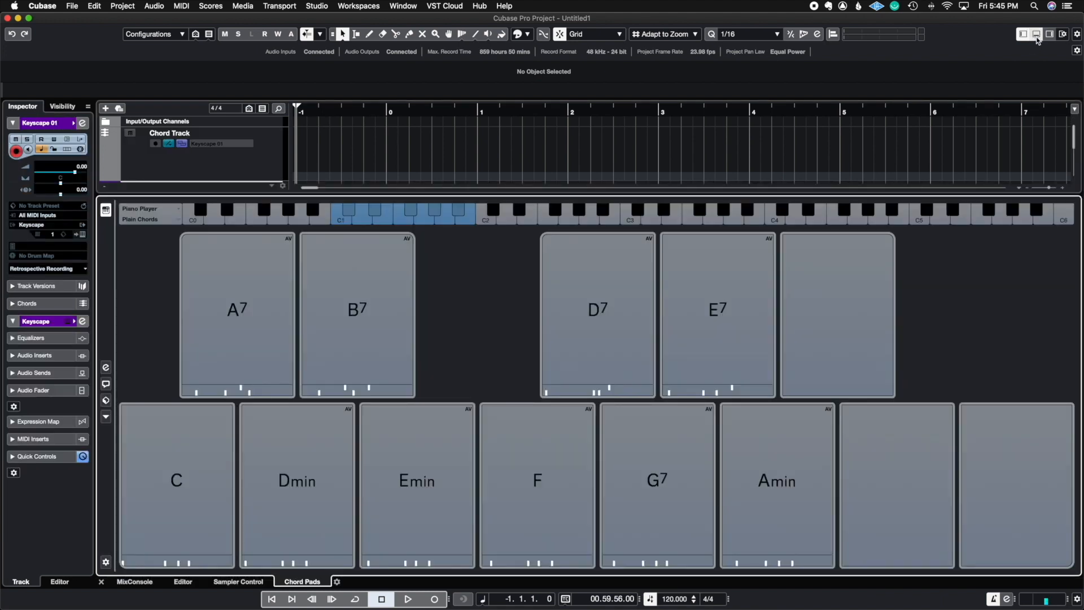
{"action": "scroll", "coordinate": [724, 137], "scroll_direction": "down", "scroll_amount": 2}
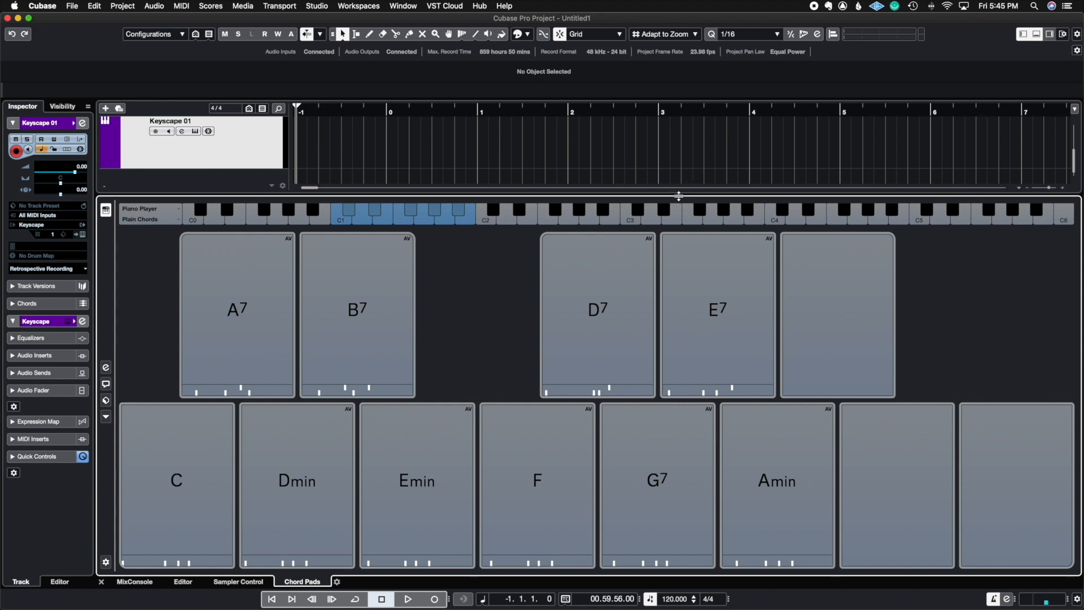
{"action": "left_click_drag", "start_coordinate": [676, 195], "coordinate": [676, 244]}
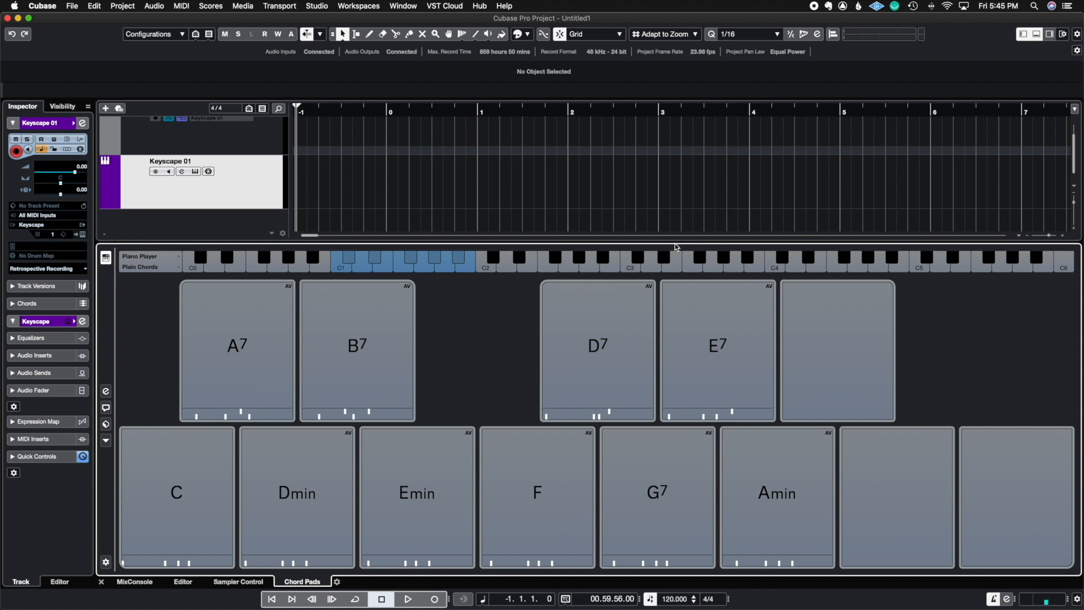
Record the pad progression B7, D7, E7, Amin, F, Dmin, G7, C onto the Keyscape 01 track and stop.
{"action": "key", "text": "KP_Multiply"}
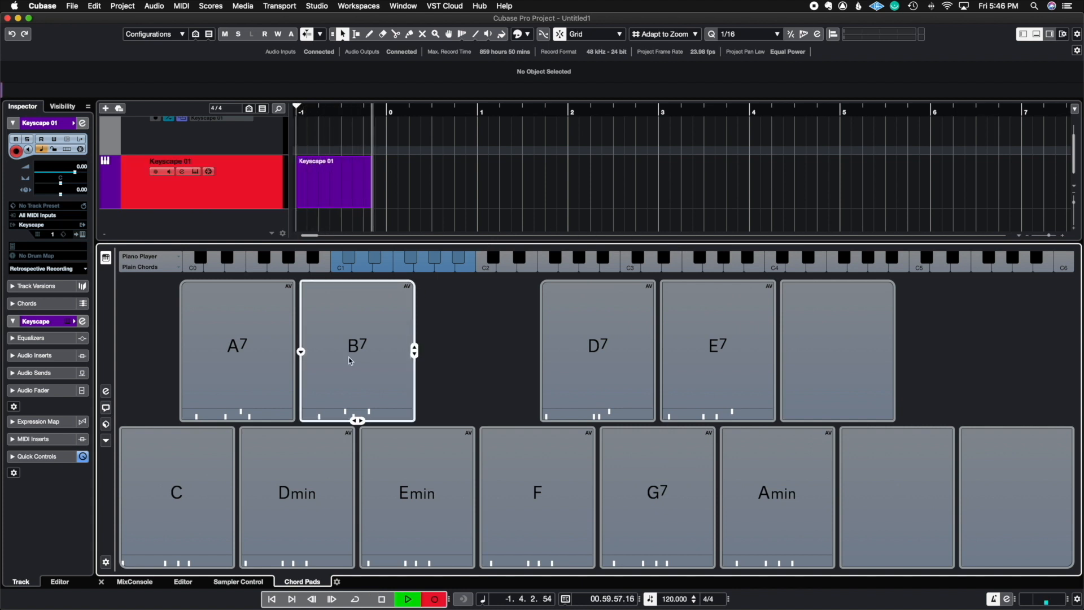
{"action": "left_click", "coordinate": [350, 360]}
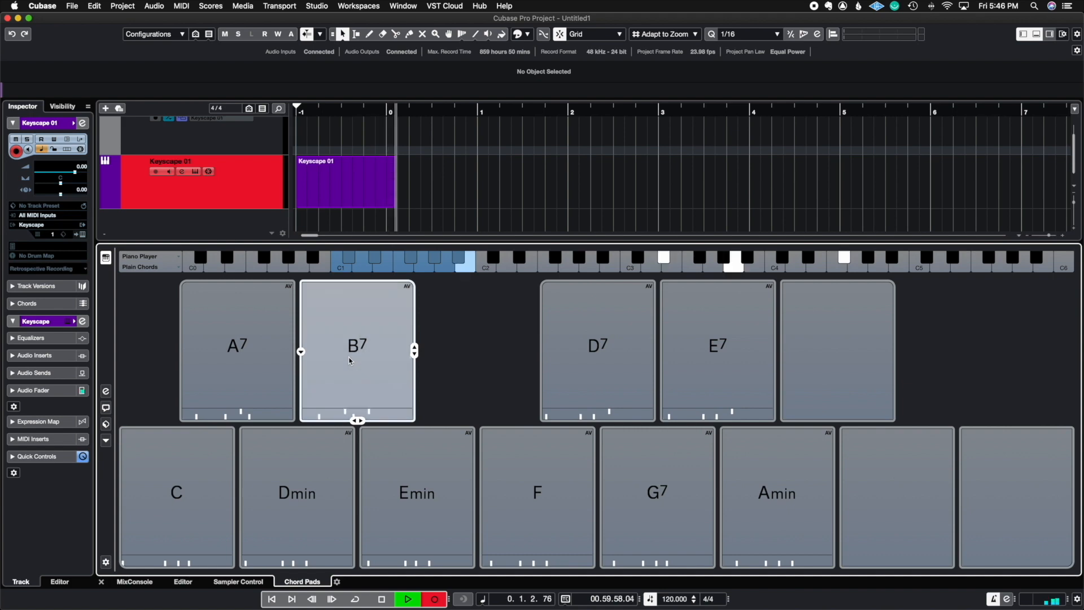
{"action": "left_click", "coordinate": [622, 352]}
{"action": "left_click", "coordinate": [720, 361]}
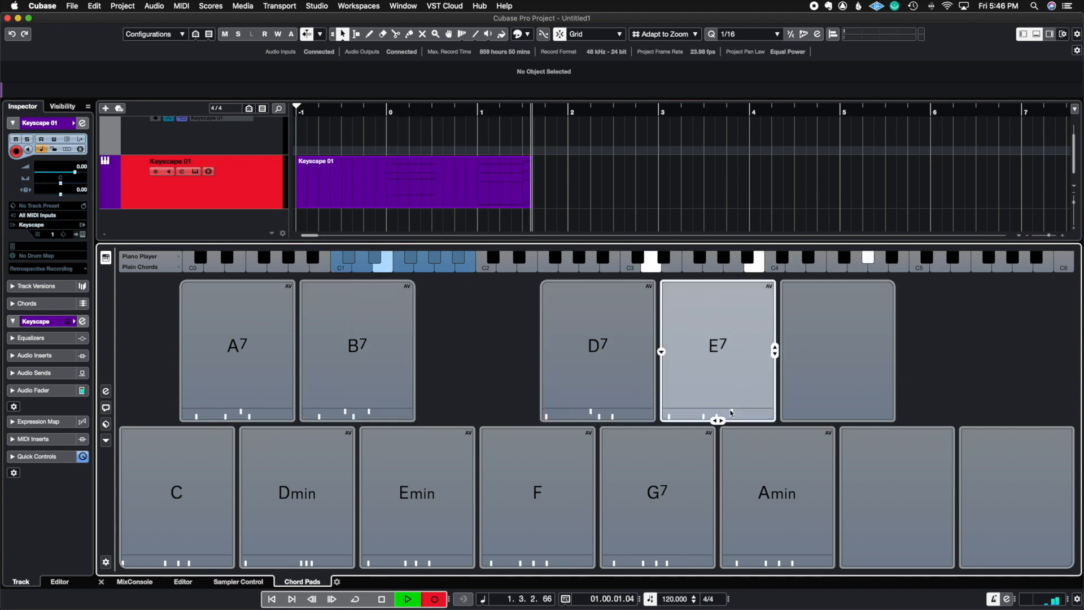
{"action": "left_click", "coordinate": [782, 496]}
{"action": "left_click", "coordinate": [510, 483]}
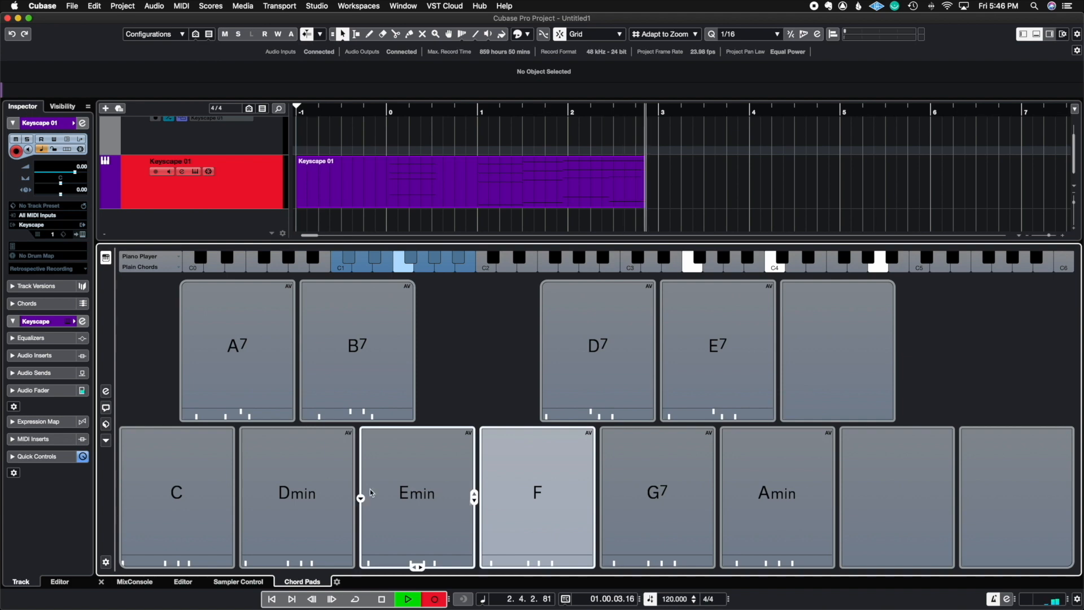
{"action": "left_click", "coordinate": [316, 490]}
{"action": "left_click", "coordinate": [629, 487]}
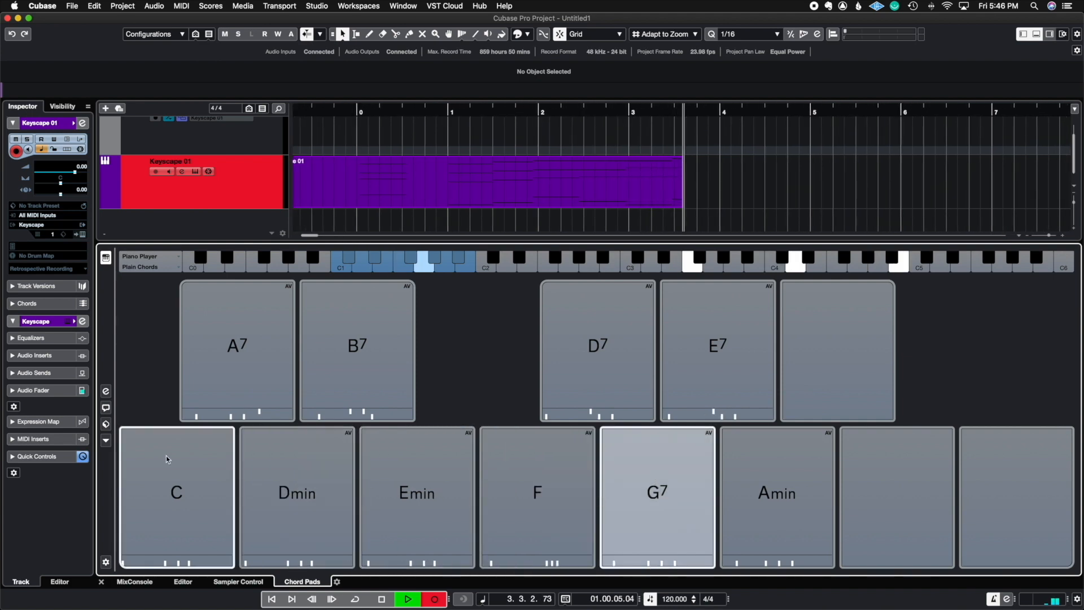
{"action": "left_click", "coordinate": [150, 485]}
{"action": "key", "text": "space"}
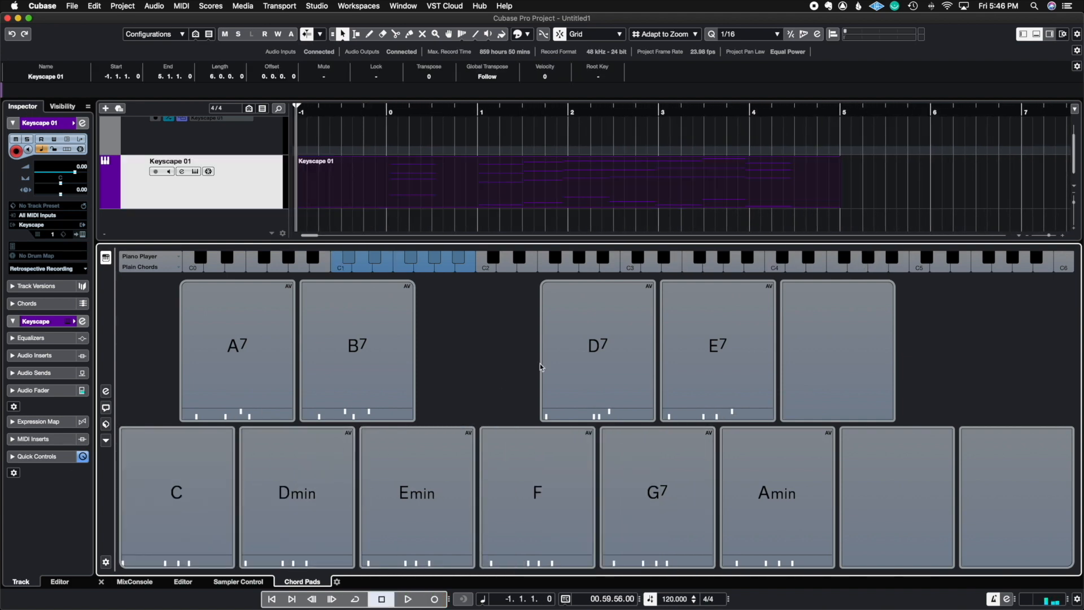
Examine the notes of the recorded Keyscape 01 part in an enlarged Key Editor, and undo the recording.
{"action": "double_click", "coordinate": [514, 182]}
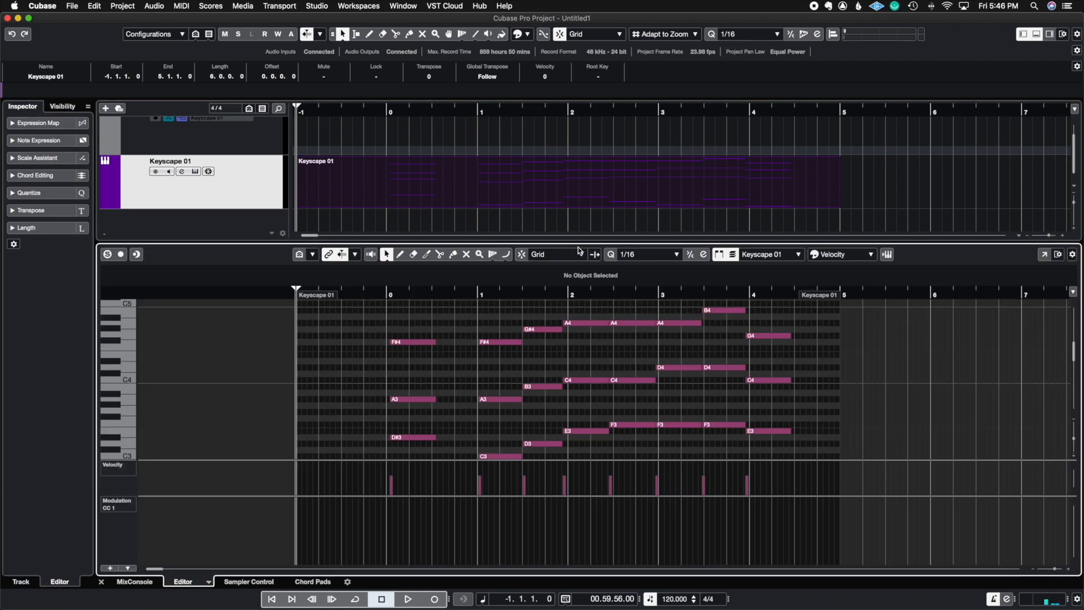
{"action": "left_click_drag", "start_coordinate": [575, 243], "coordinate": [573, 226]}
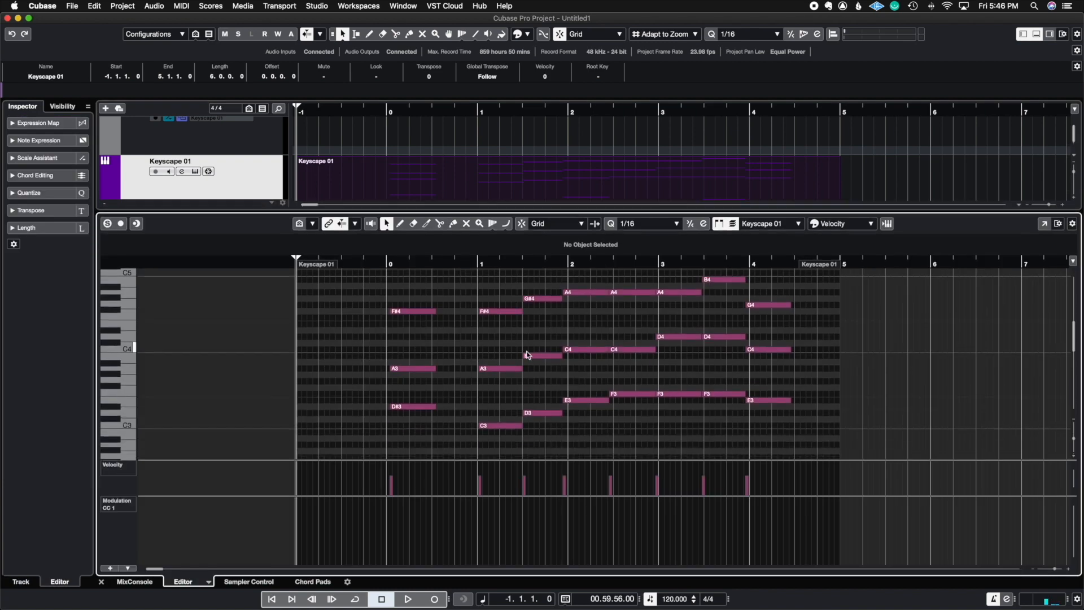
{"action": "key", "text": "super+z"}
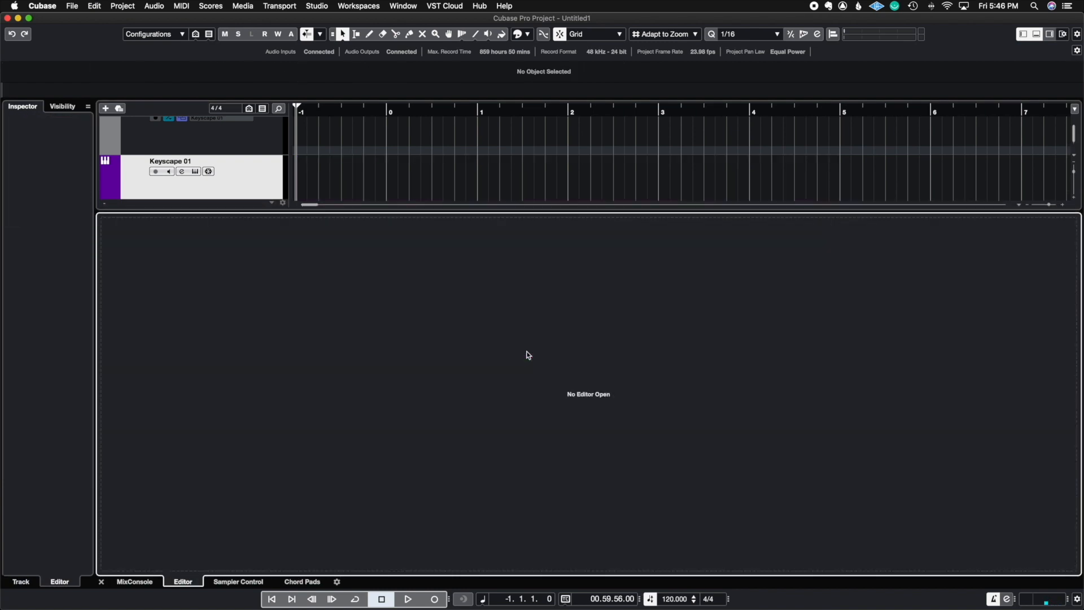
Show the chord pads again, review the chord voicing styles, and set the Piano Player's mode to Pattern.
{"action": "left_click", "coordinate": [301, 582]}
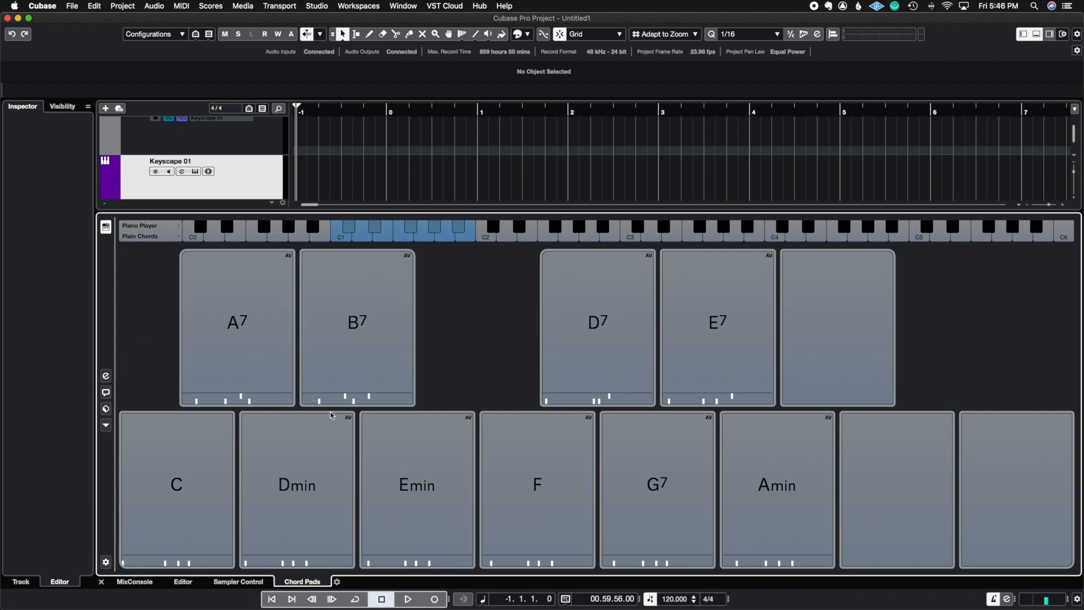
{"action": "left_click", "coordinate": [106, 376]}
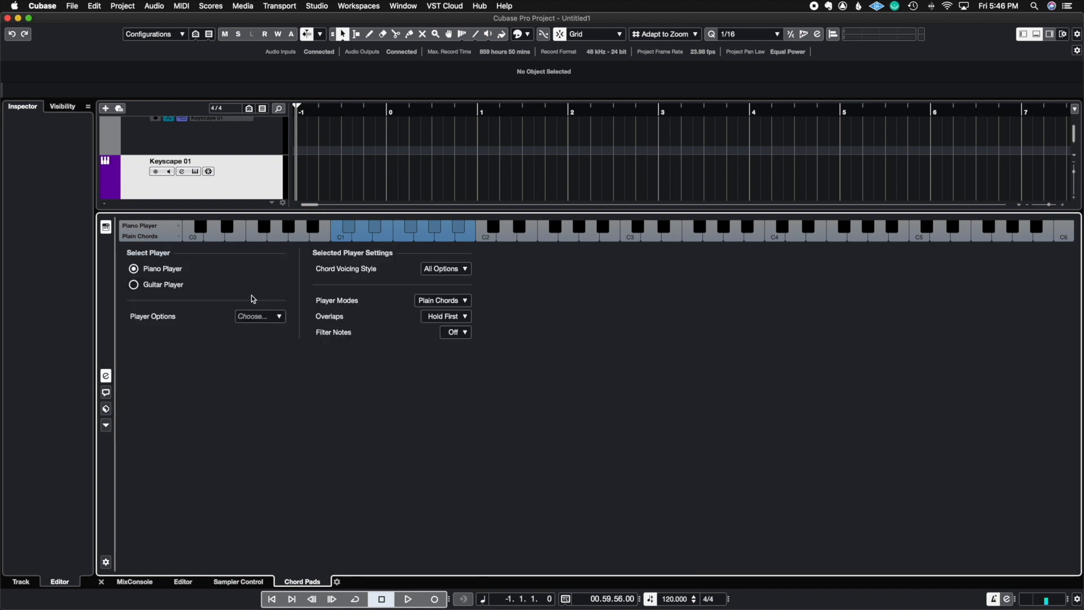
{"action": "left_click", "coordinate": [464, 270]}
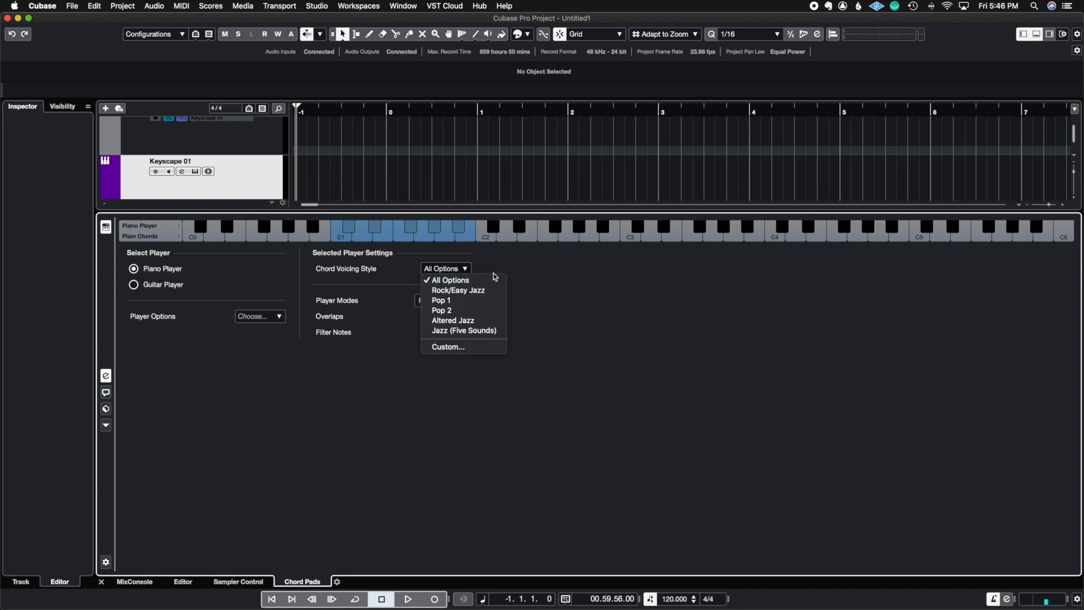
{"action": "left_click", "coordinate": [530, 305]}
{"action": "left_click", "coordinate": [466, 300]}
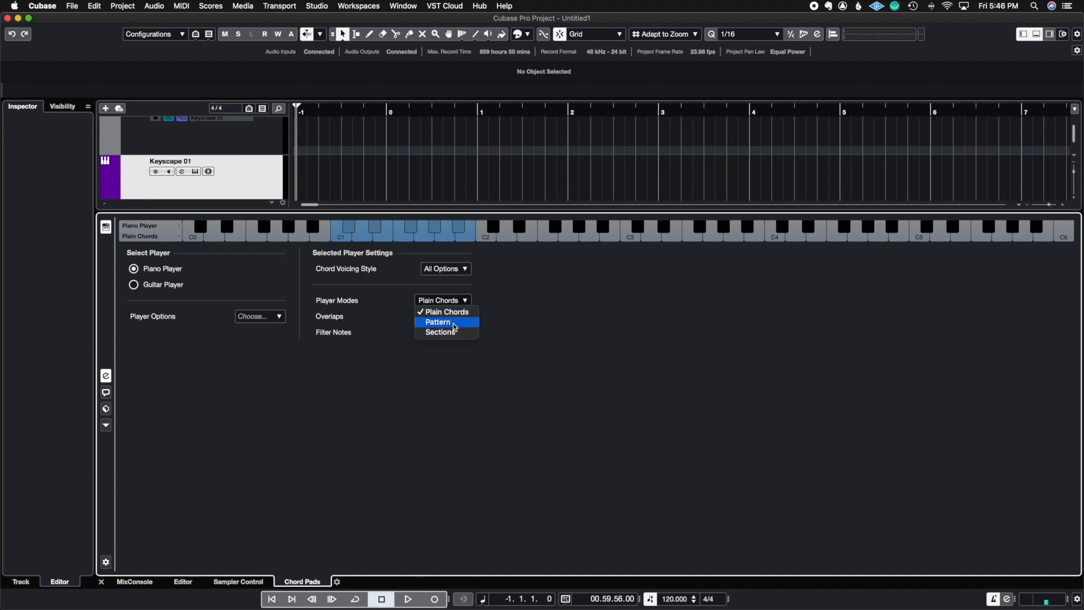
{"action": "left_click", "coordinate": [453, 324]}
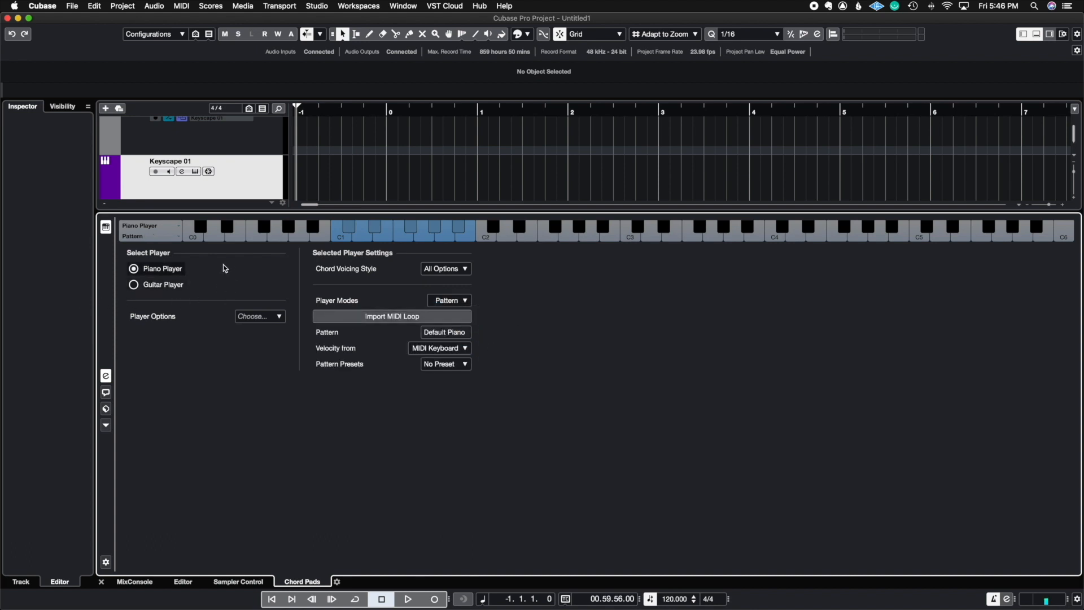
Play the C chord pad in Pattern mode and return the player mode to Plain Chords.
{"action": "left_click", "coordinate": [106, 376]}
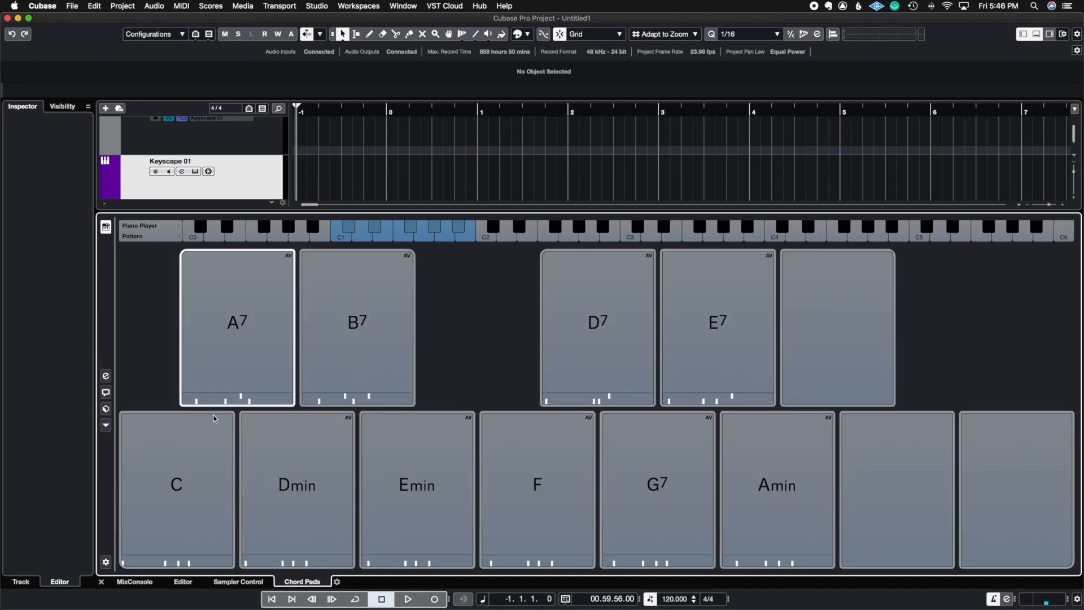
{"action": "left_click", "coordinate": [202, 452]}
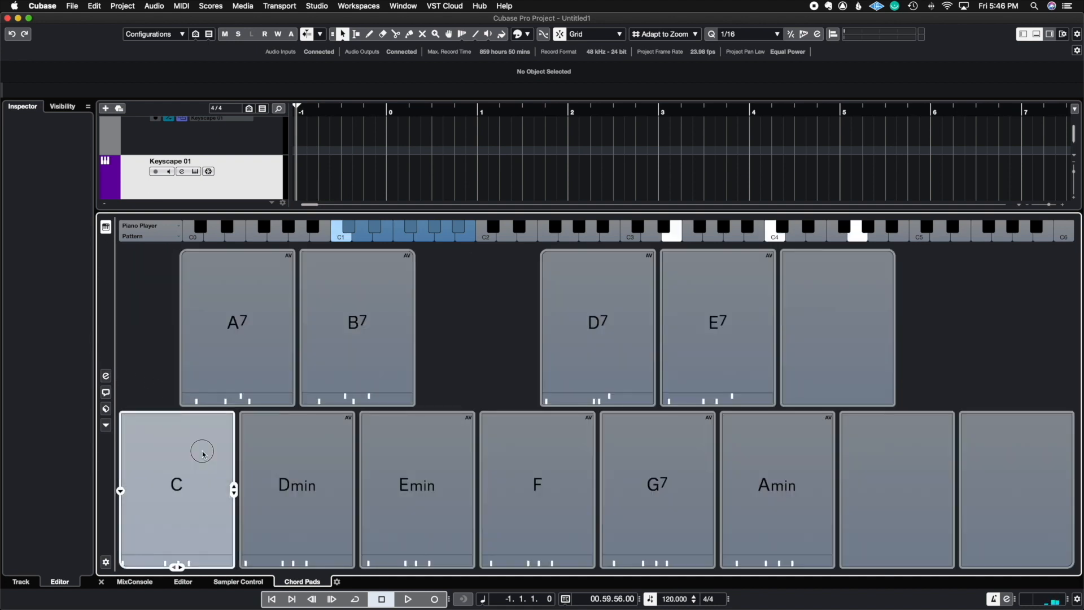
{"action": "left_click", "coordinate": [106, 376]}
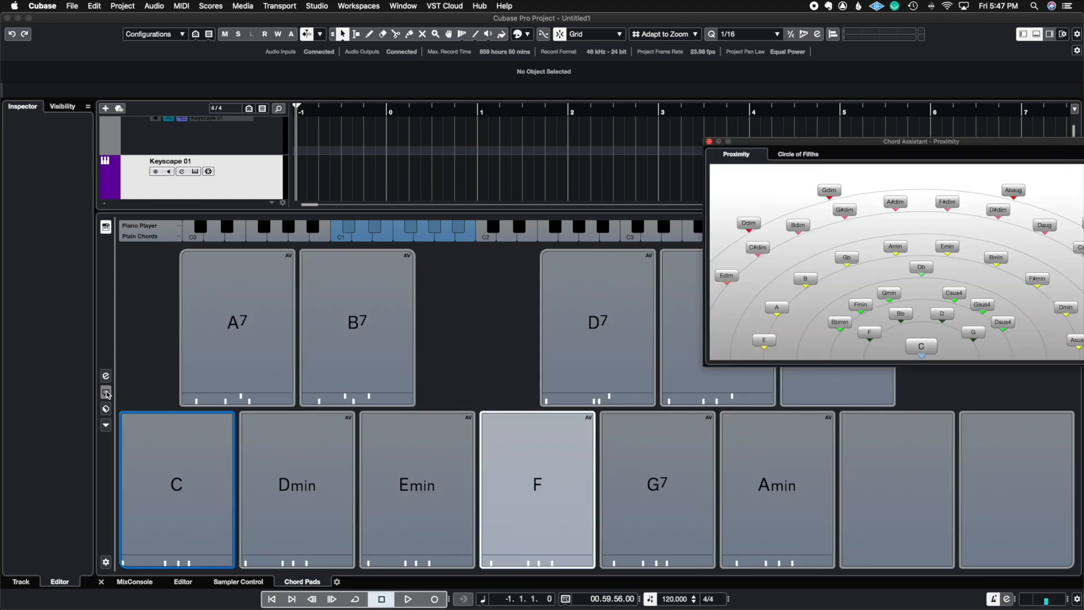
Compare the Proximity and Circle of Fifths views of the Chord Assistant for the C chord, and close the assistant.
{"action": "left_click_drag", "start_coordinate": [854, 141], "coordinate": [464, 176]}
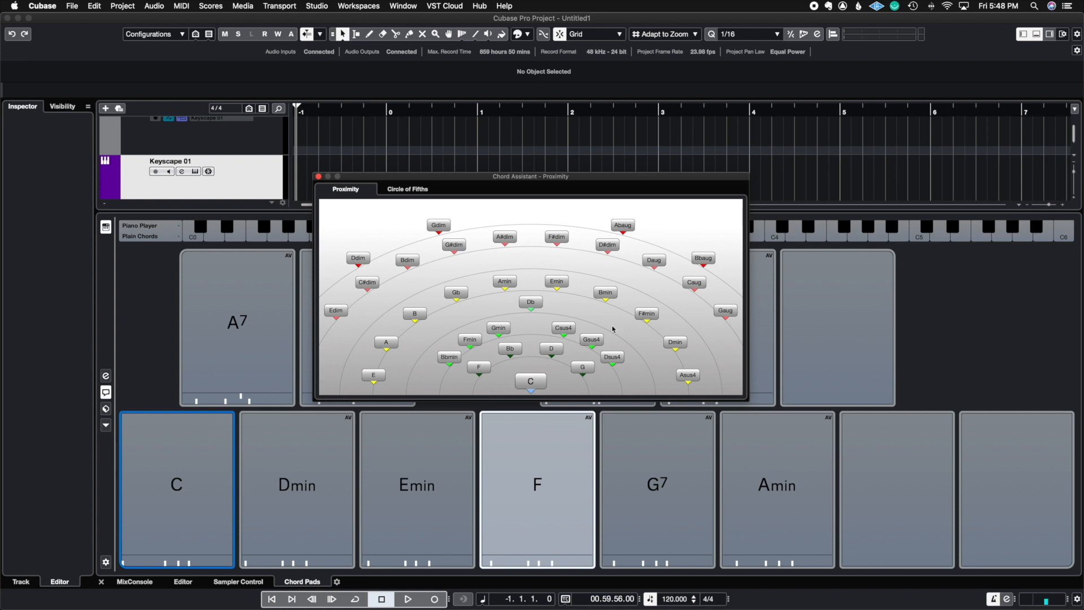
{"action": "mouse_move", "coordinate": [371, 270]}
{"action": "left_click", "coordinate": [525, 382]}
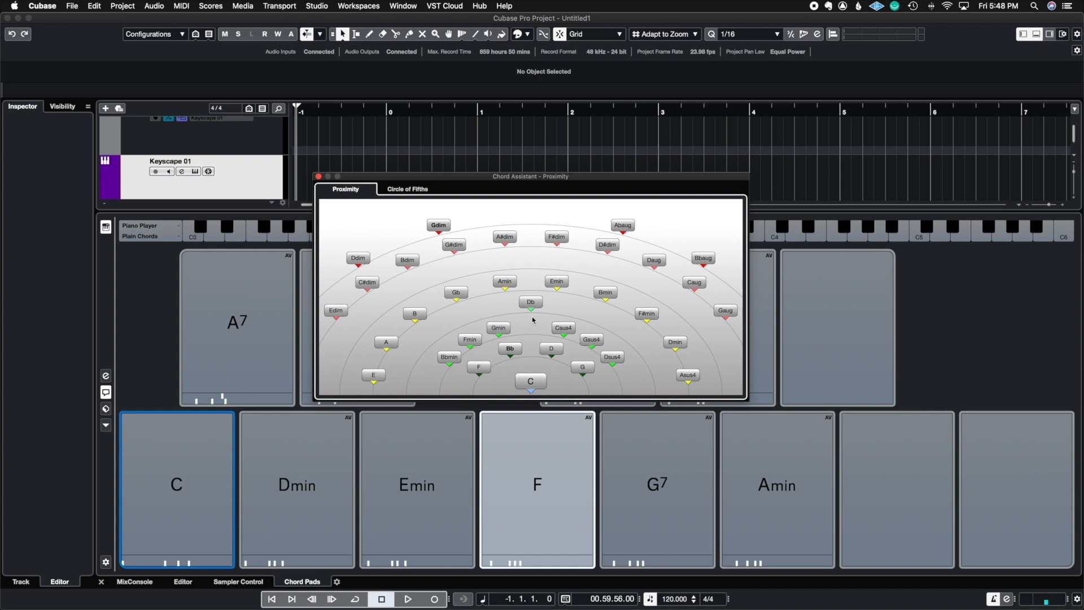
{"action": "left_click", "coordinate": [416, 190]}
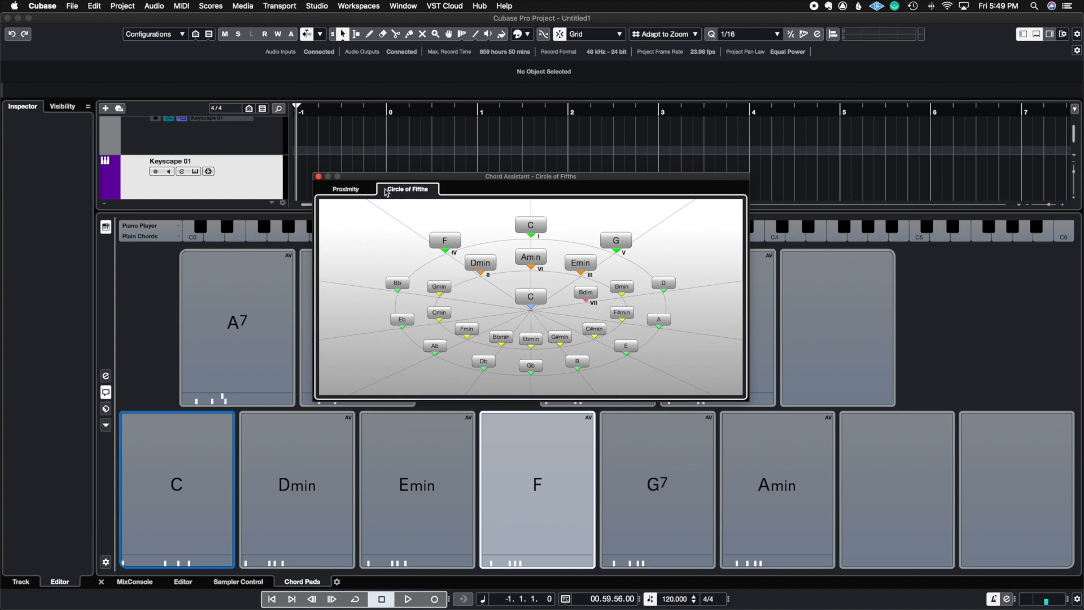
{"action": "left_click", "coordinate": [357, 190]}
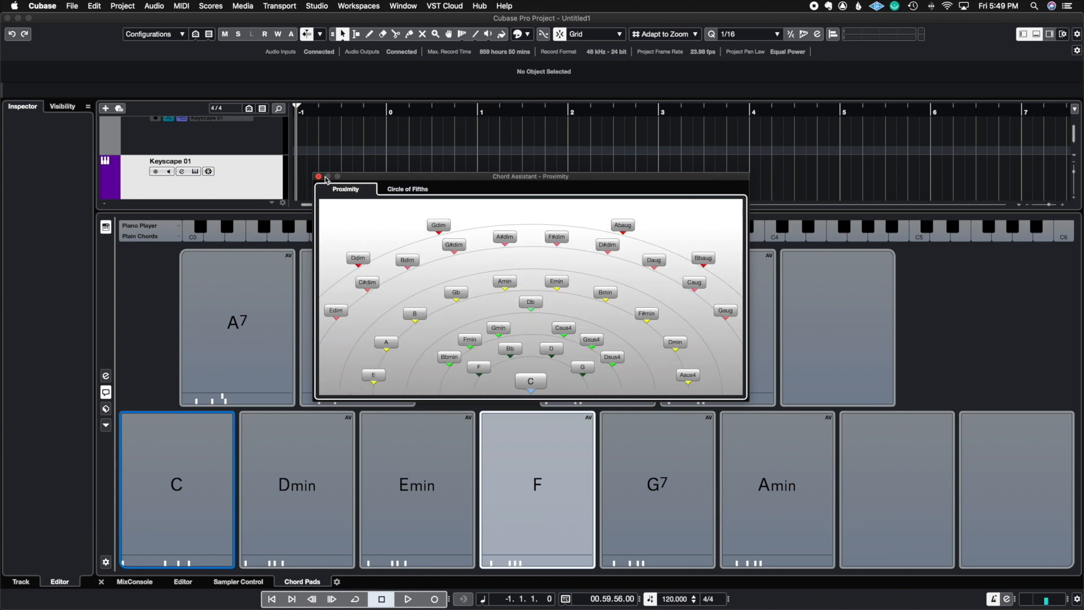
{"action": "left_click", "coordinate": [319, 176]}
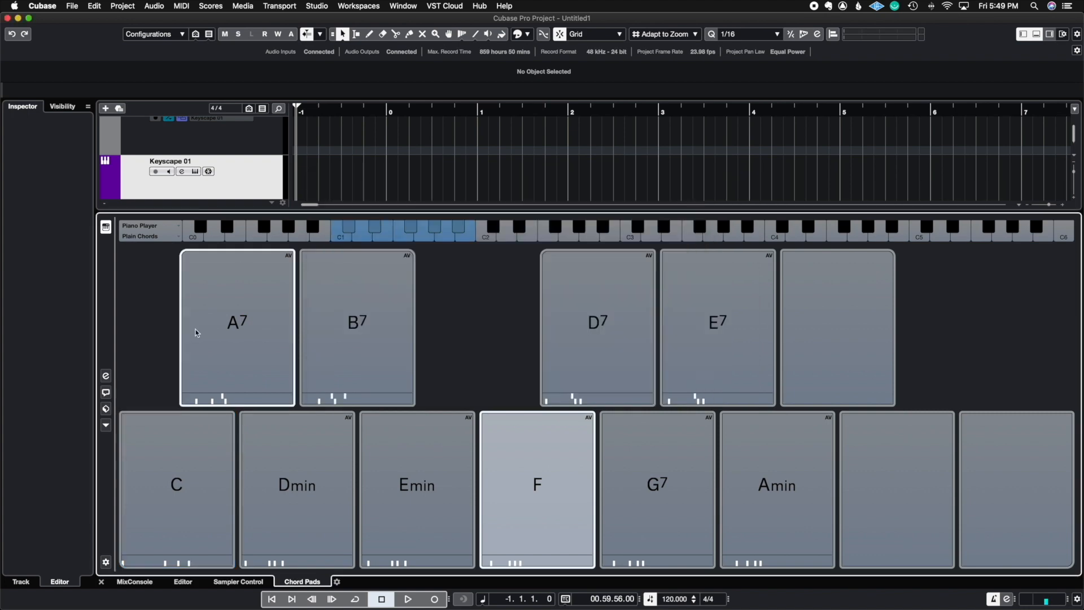
Look over the chord pad preset options and transpose all the chord pads upward.
{"action": "left_click", "coordinate": [106, 408]}
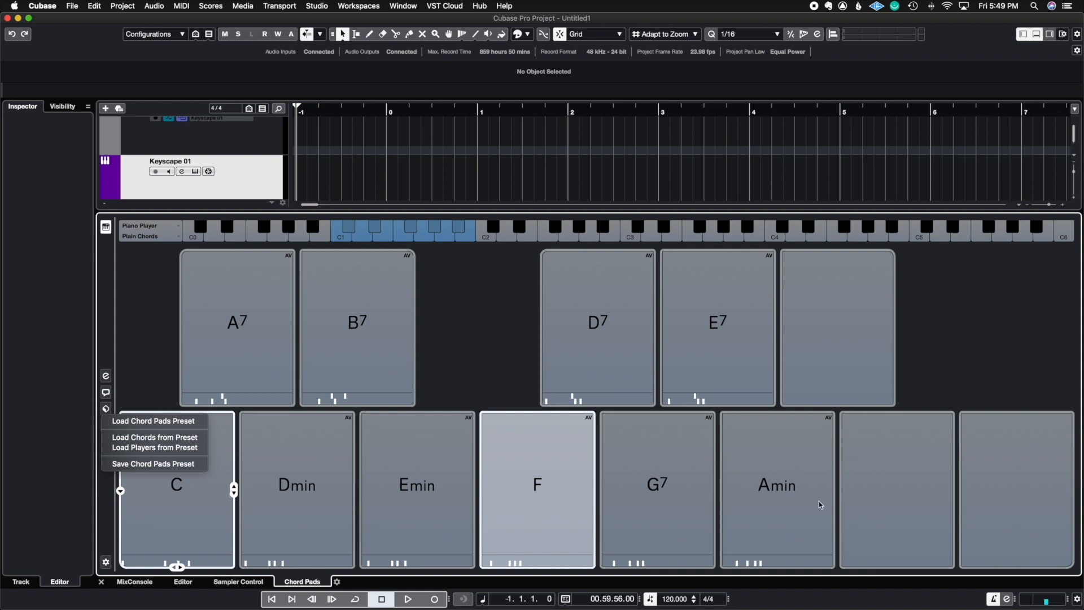
{"action": "left_click", "coordinate": [477, 396]}
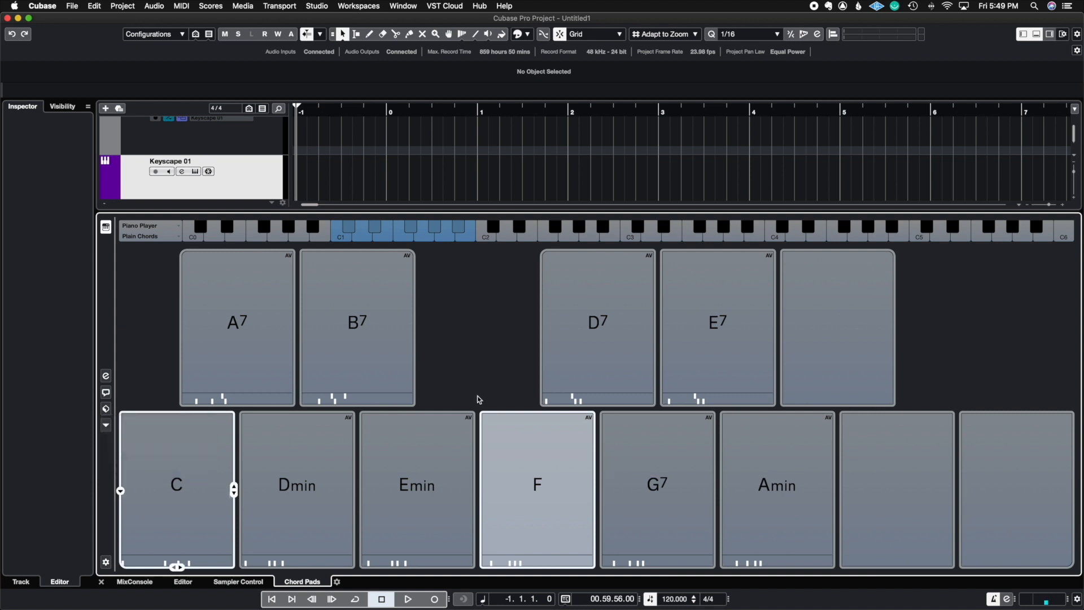
{"action": "left_click", "coordinate": [106, 426]}
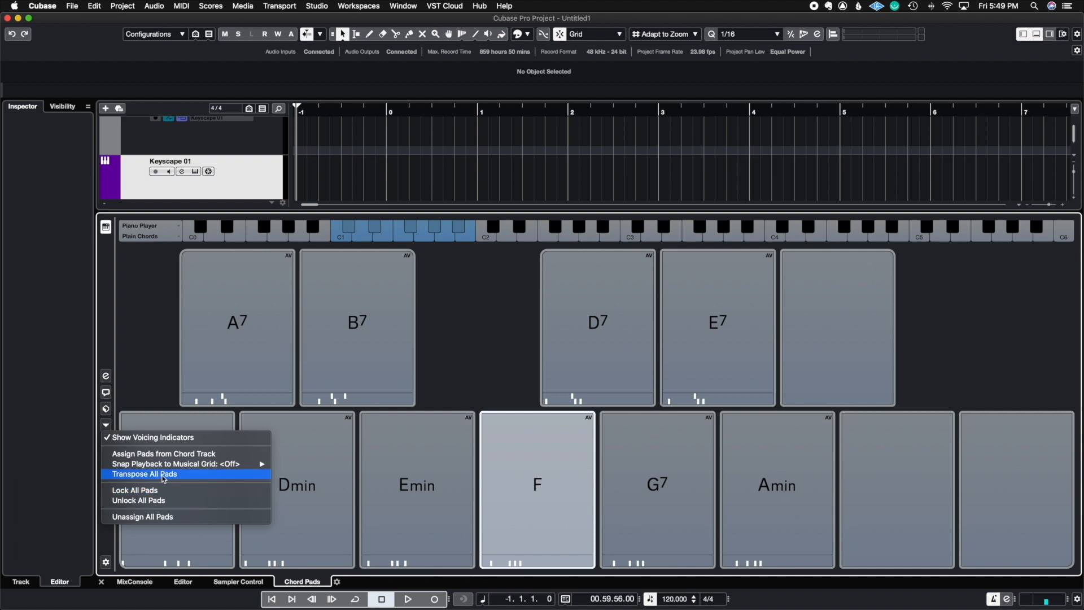
{"action": "left_click", "coordinate": [163, 474]}
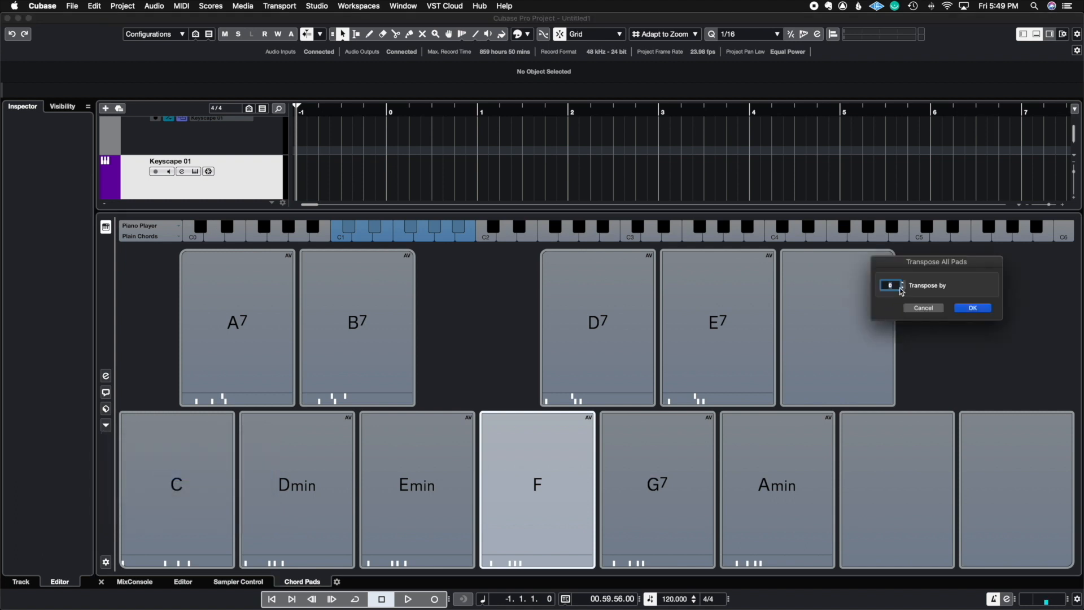
{"action": "left_click", "coordinate": [903, 282]}
{"action": "left_click", "coordinate": [980, 309]}
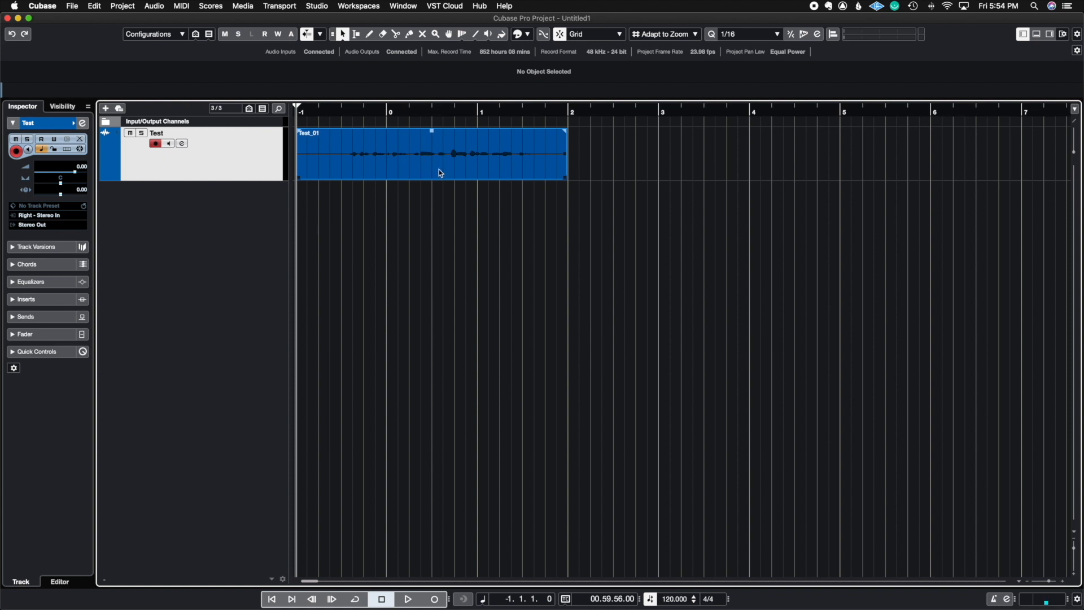
Open the Test_01 audio event in the lower zone editor and hide the lower zone.
{"action": "double_click", "coordinate": [440, 155]}
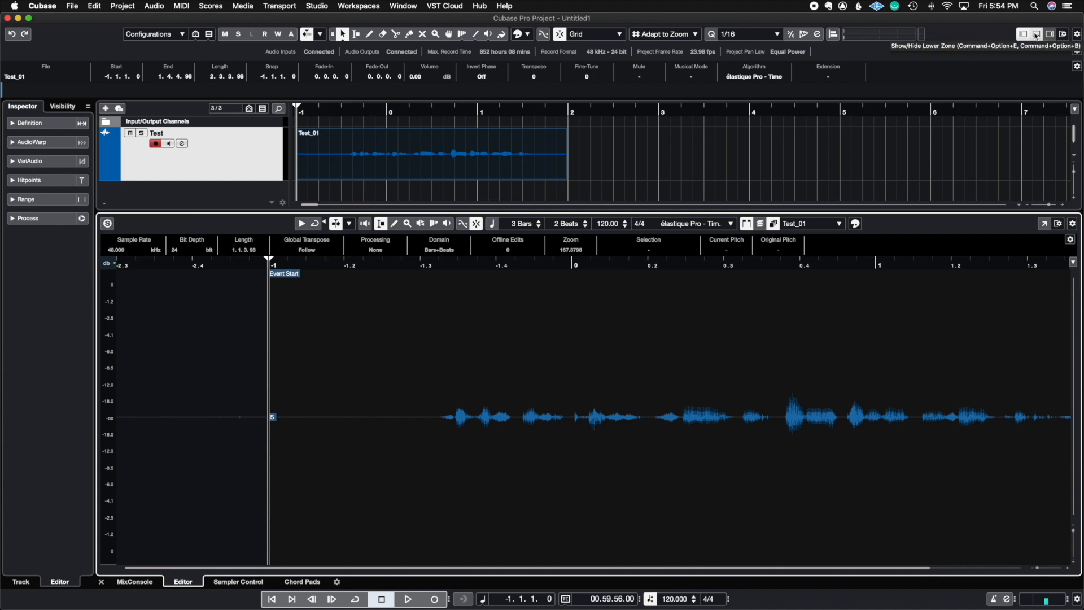
{"action": "left_click", "coordinate": [680, 168]}
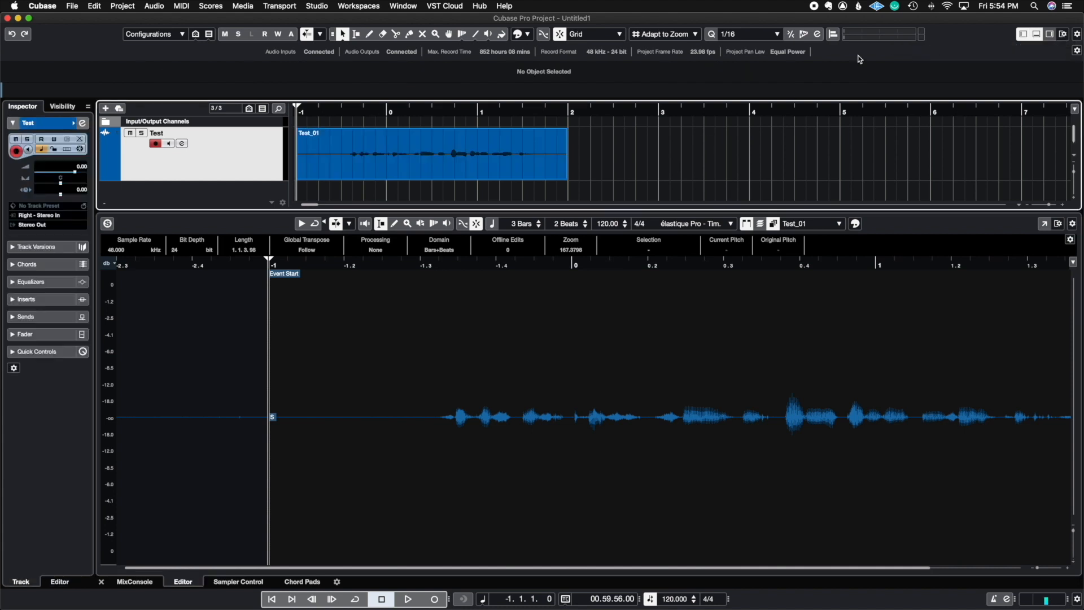
{"action": "left_click", "coordinate": [1037, 34]}
{"action": "left_click", "coordinate": [1051, 35]}
{"action": "left_click", "coordinate": [1050, 35]}
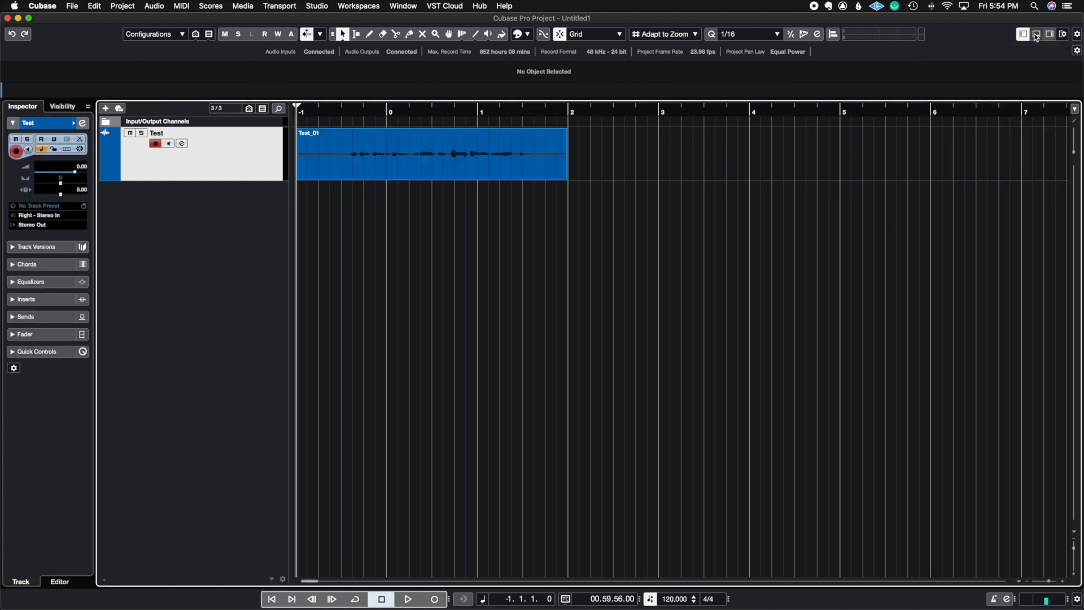
Show the lower zone and open the Test_01 event in the Sample Editor.
{"action": "left_click", "coordinate": [1036, 34]}
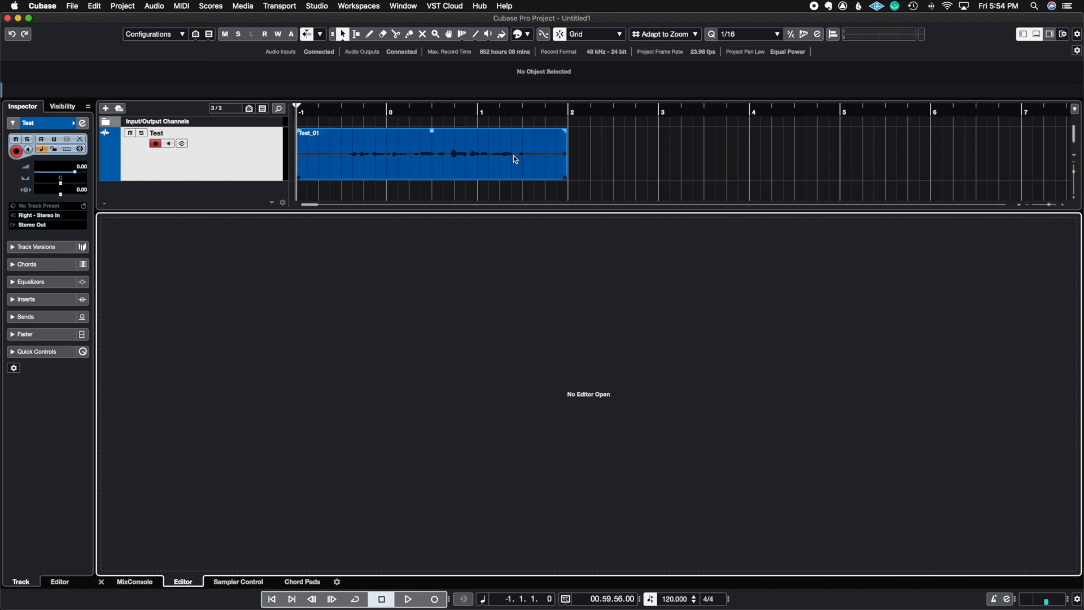
{"action": "double_click", "coordinate": [488, 169]}
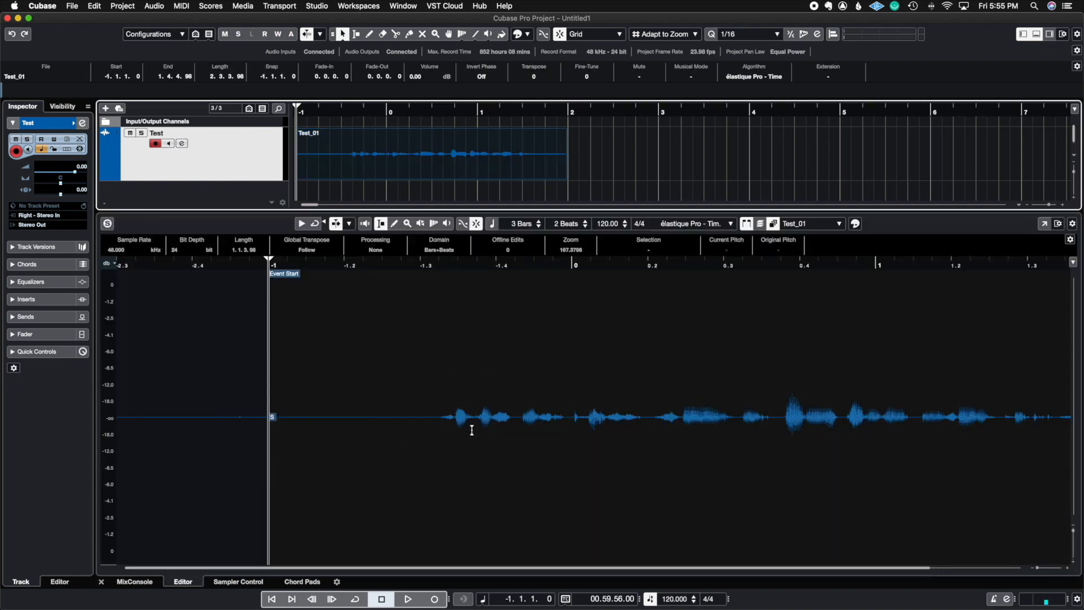
{"action": "left_click", "coordinate": [195, 584]}
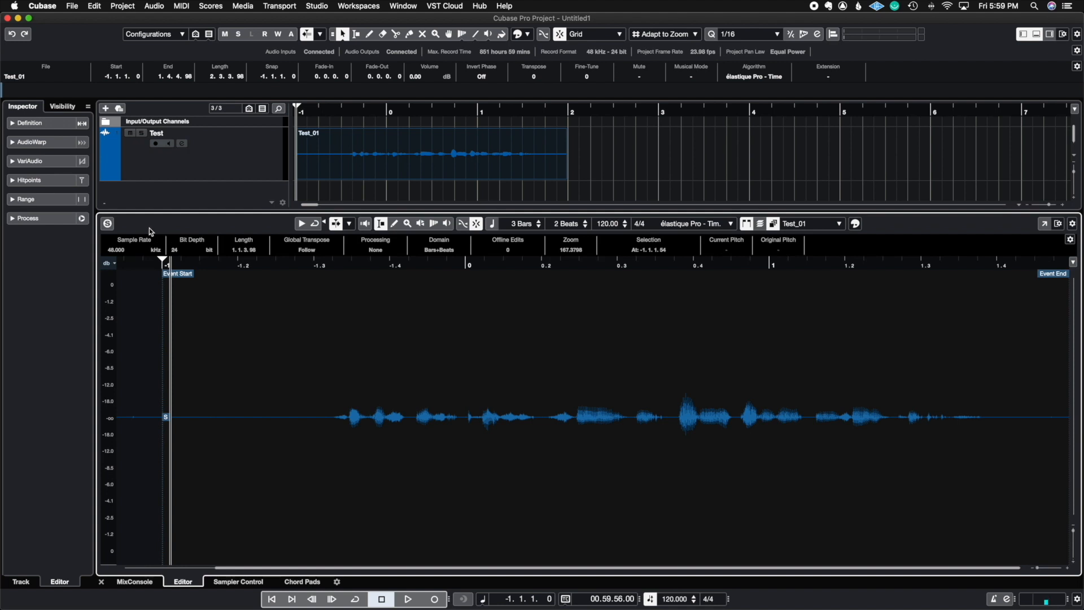
Toggle Solo Editor, play and stop the project from the transport, and audition the Test_01 clip in the Sample Editor.
{"action": "left_click", "coordinate": [108, 224]}
{"action": "left_click", "coordinate": [108, 223]}
{"action": "key", "text": "space"}
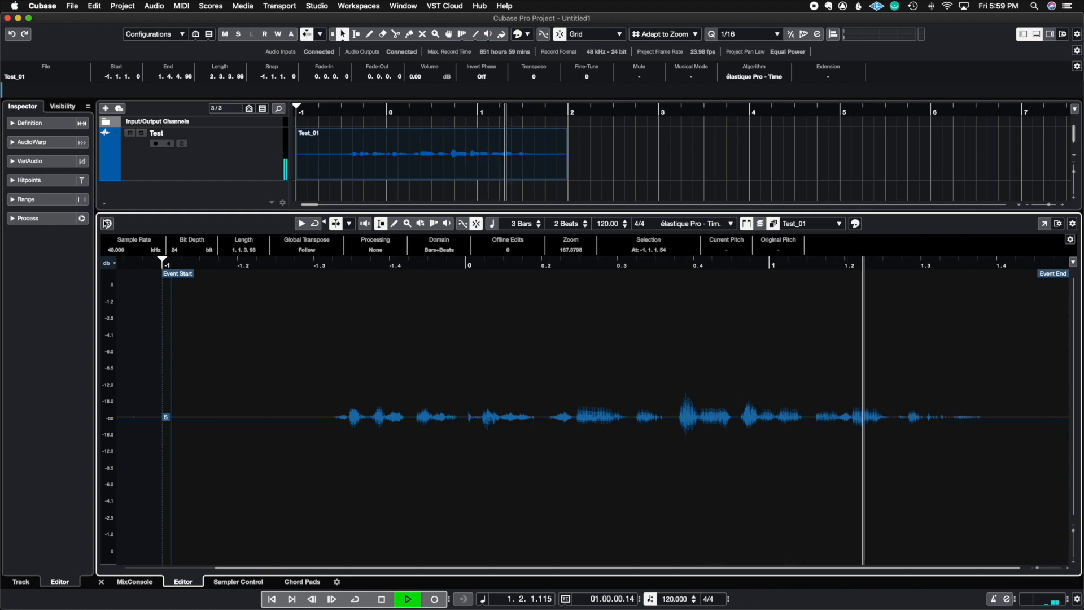
{"action": "key", "text": "space"}
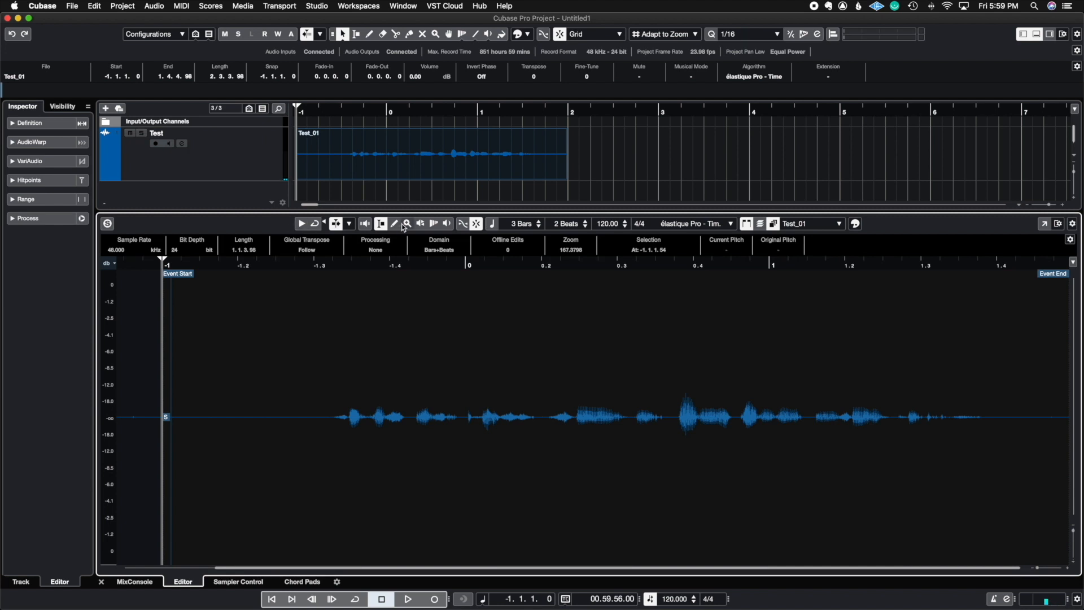
{"action": "left_click", "coordinate": [302, 225]}
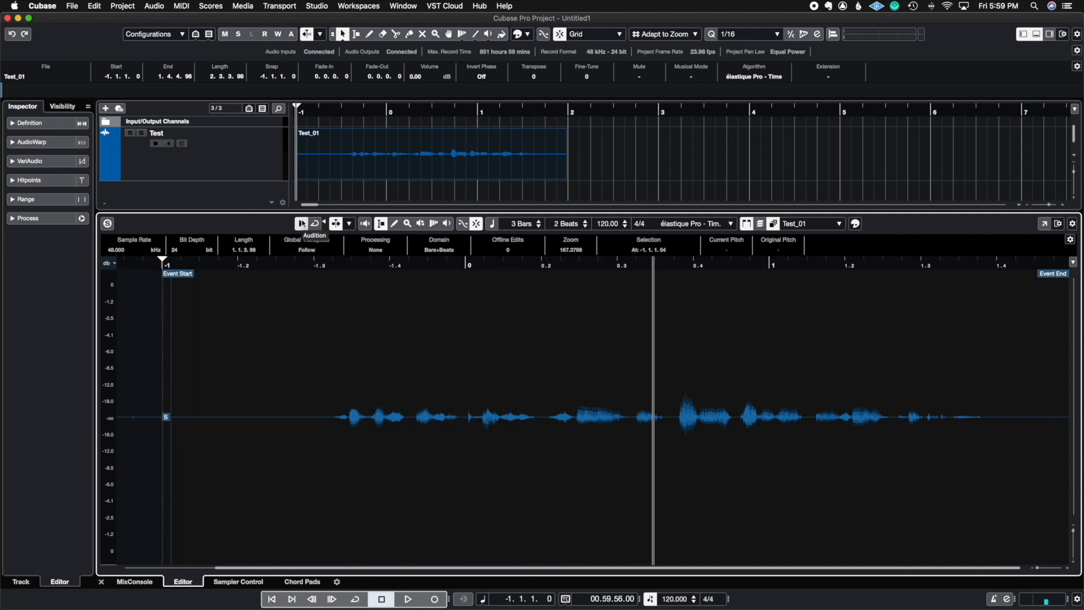
{"action": "left_click", "coordinate": [302, 224]}
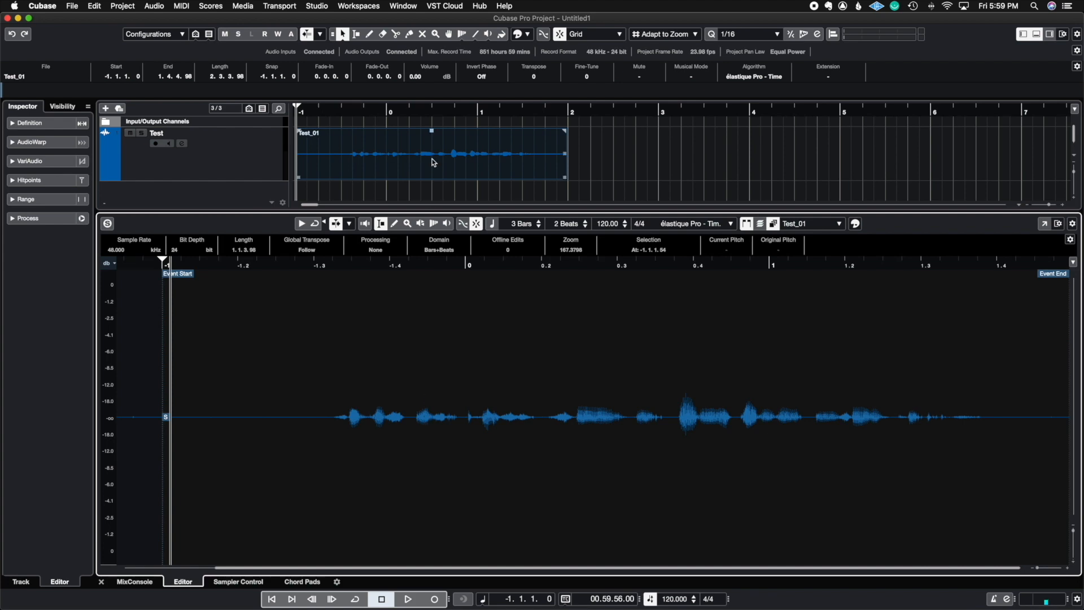
Connect the Control Room's Monitor 1 left and right channels to MON L and MON R, and minimise the Audio Connections window.
{"action": "left_click", "coordinate": [394, 54]}
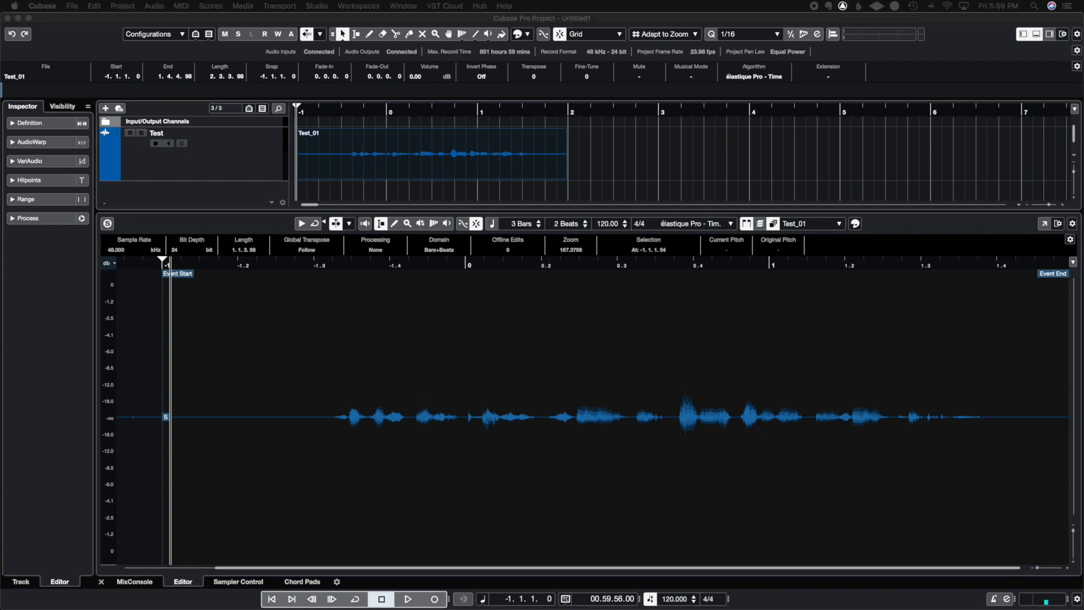
{"action": "left_click_drag", "start_coordinate": [751, 334], "coordinate": [749, 138]}
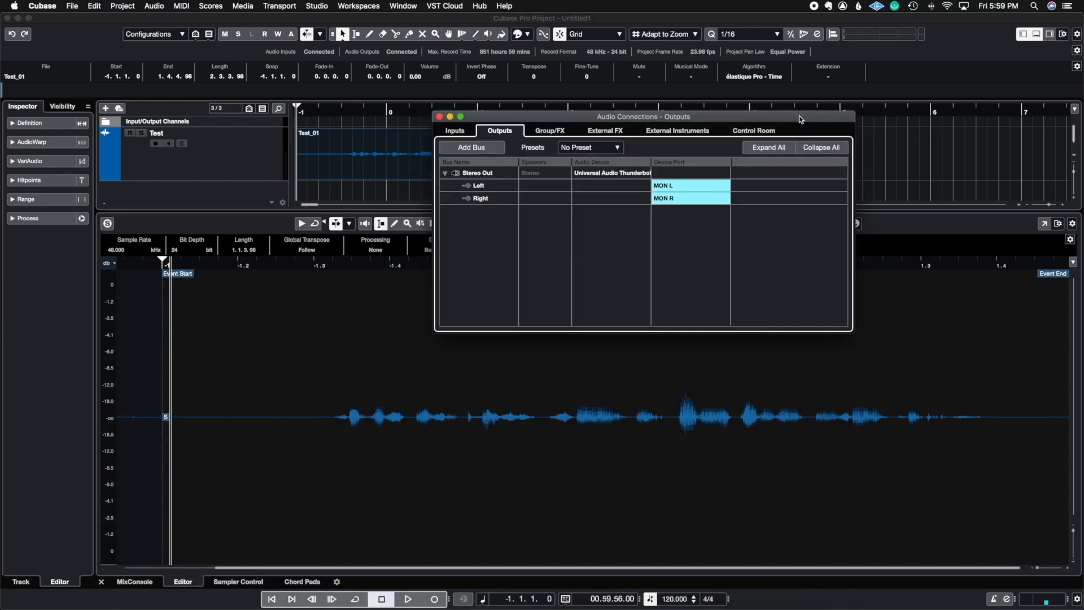
{"action": "left_click", "coordinate": [748, 133]}
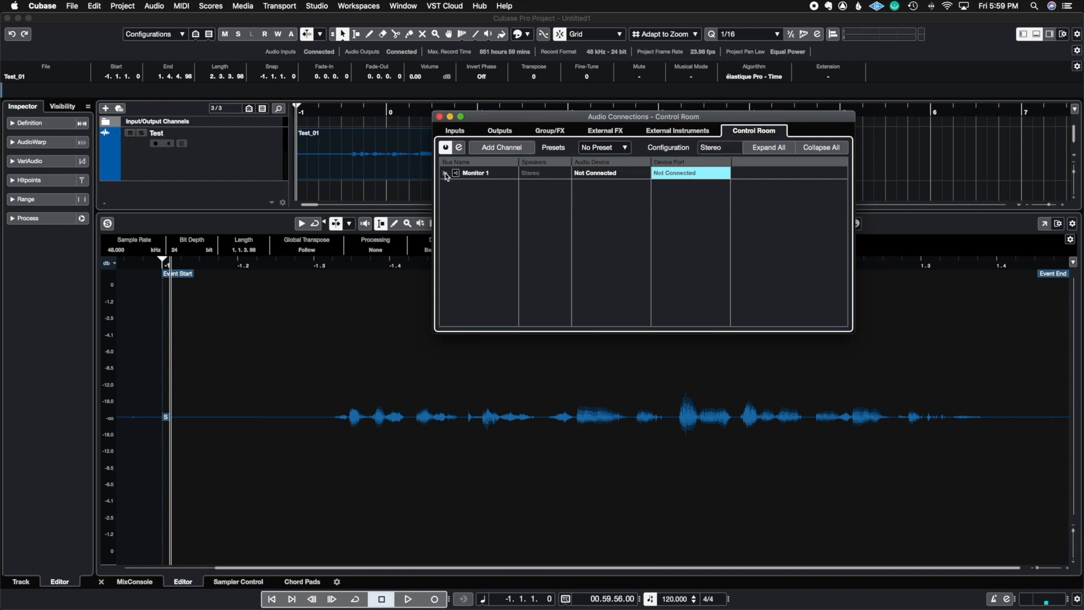
{"action": "left_click", "coordinate": [673, 188]}
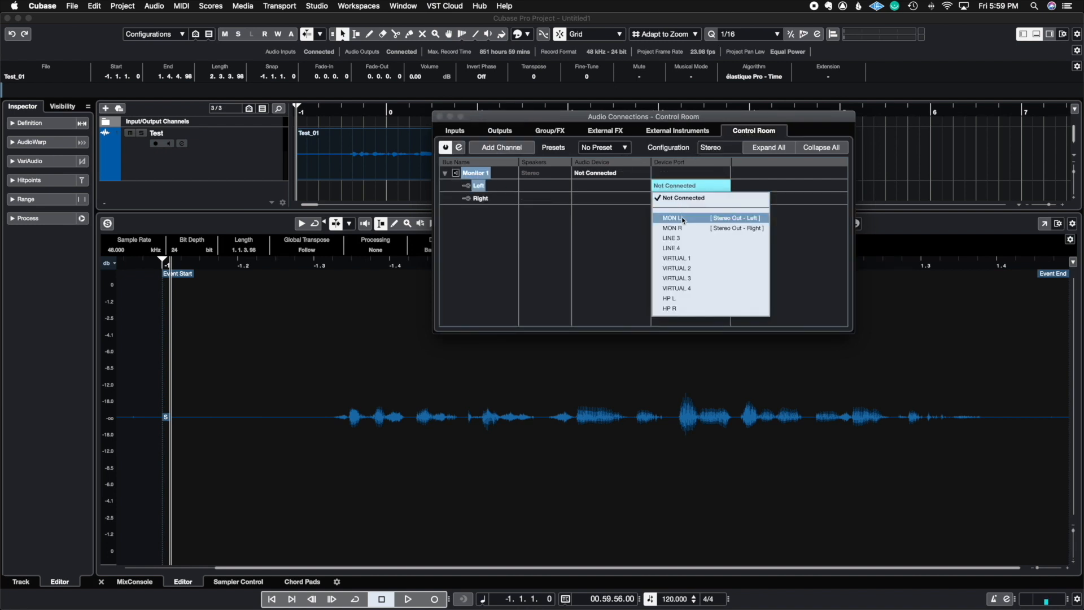
{"action": "left_click", "coordinate": [675, 211]}
{"action": "left_click", "coordinate": [675, 211]}
{"action": "left_click", "coordinate": [682, 210]}
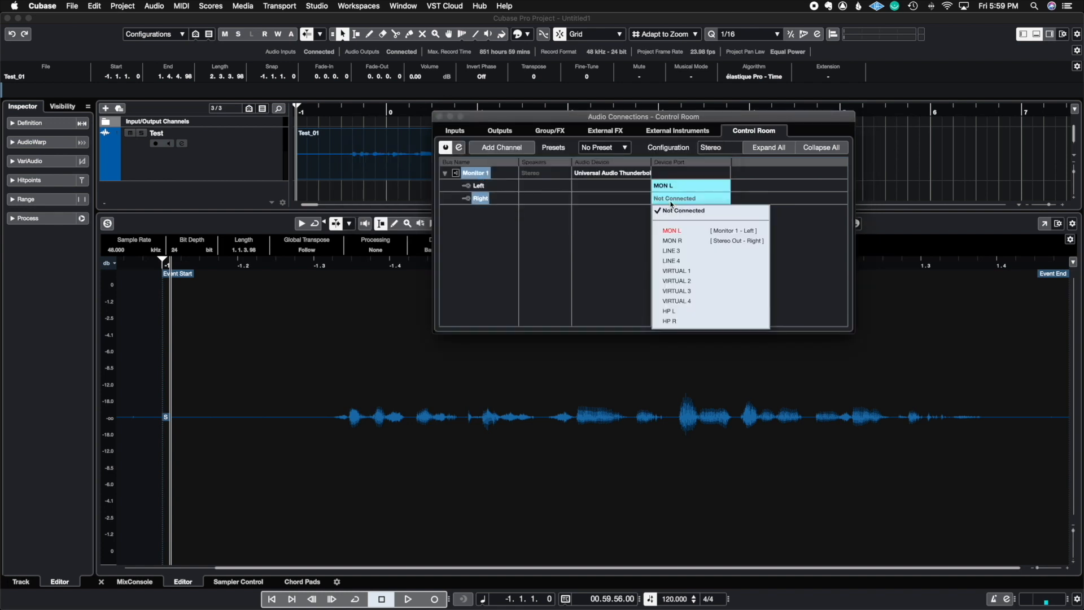
{"action": "left_click", "coordinate": [675, 243]}
{"action": "left_click", "coordinate": [676, 211]}
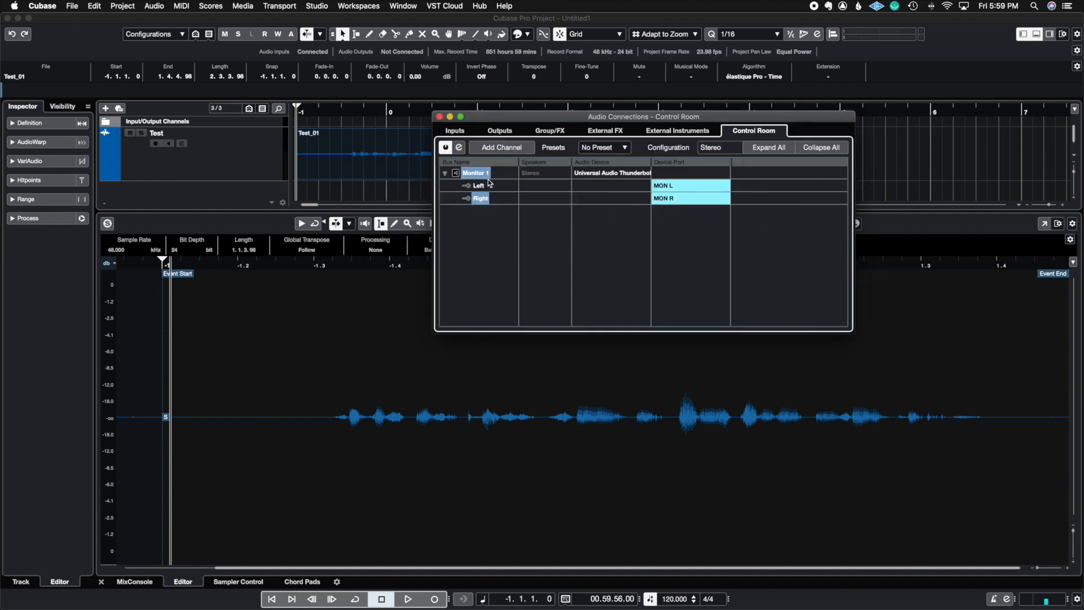
{"action": "left_click", "coordinate": [450, 116]}
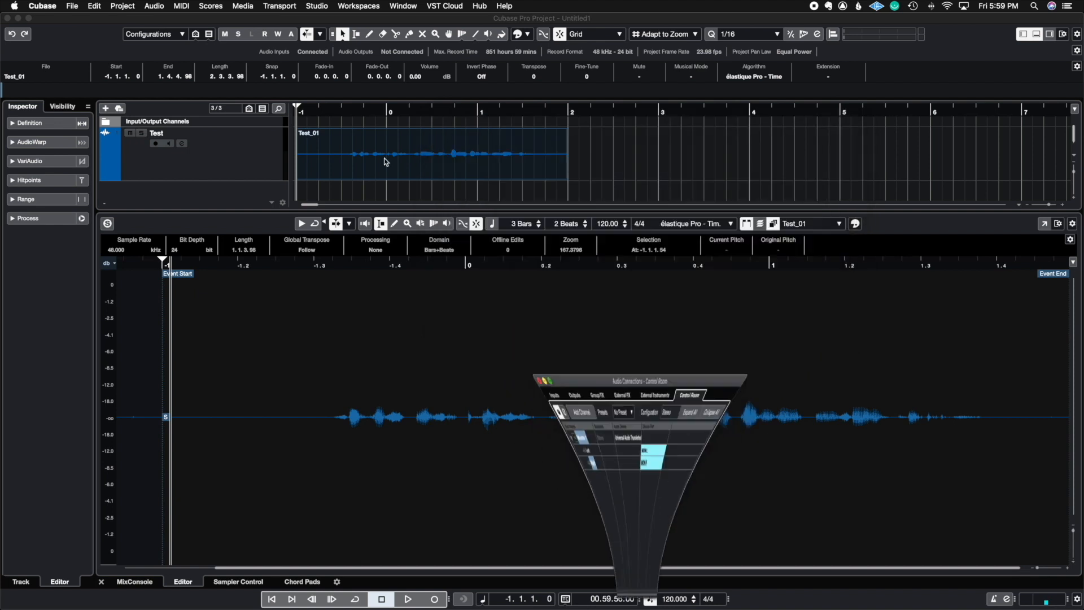
Audition the clip, assign device ports to the Stereo Out left and right channels, accepting the exclusive-port reassignments, and close Audio Connections.
{"action": "left_click", "coordinate": [302, 223]}
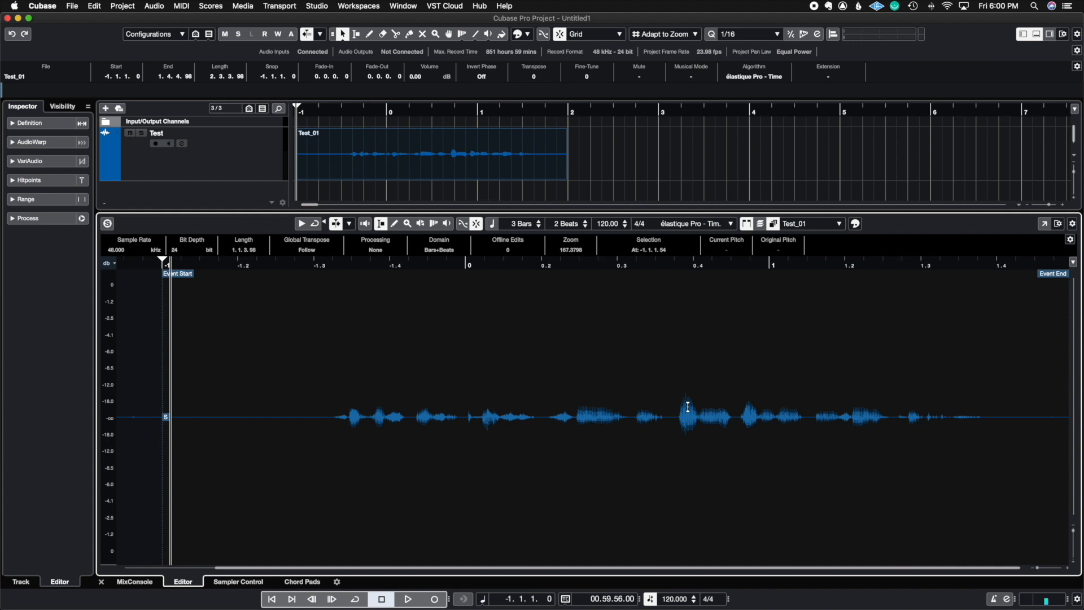
{"action": "left_click", "coordinate": [398, 55]}
{"action": "left_click", "coordinate": [500, 131]}
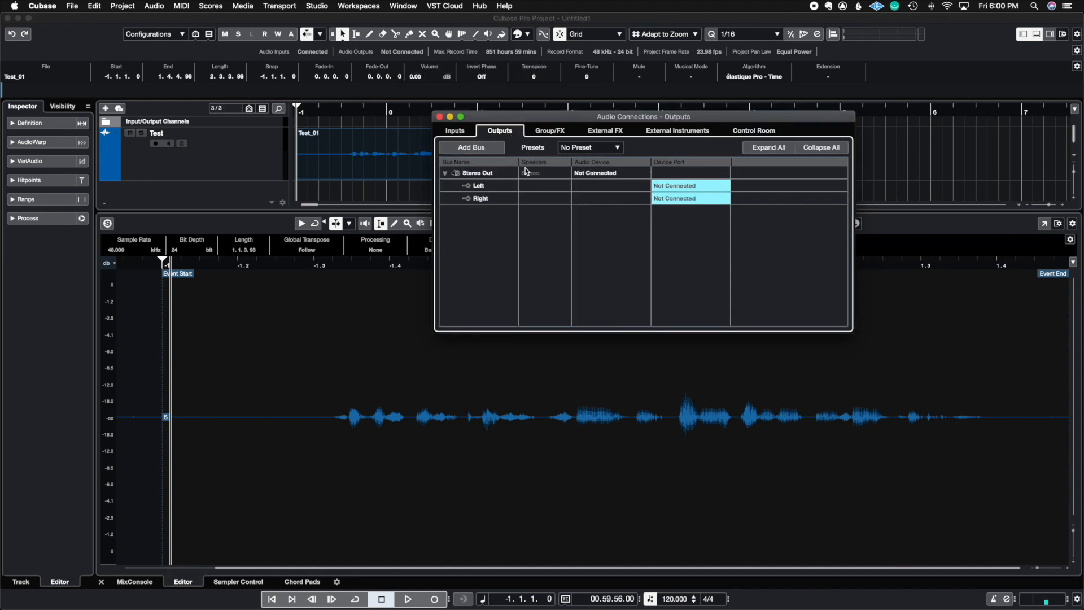
{"action": "left_click", "coordinate": [692, 190]}
{"action": "left_click", "coordinate": [675, 215]}
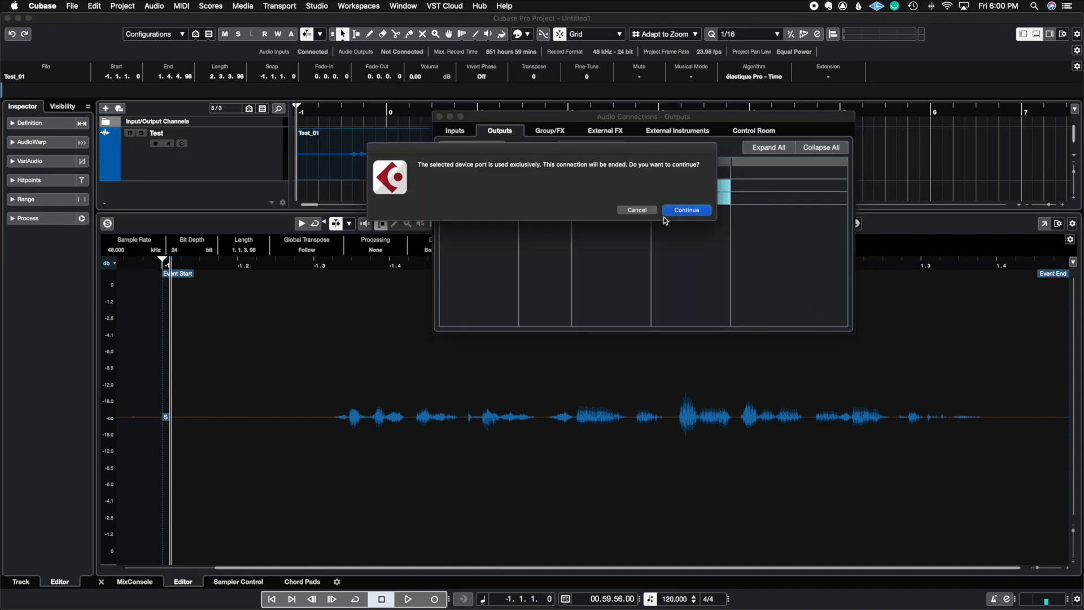
{"action": "left_click", "coordinate": [674, 213]}
{"action": "left_click", "coordinate": [669, 207]}
{"action": "left_click", "coordinate": [677, 243]}
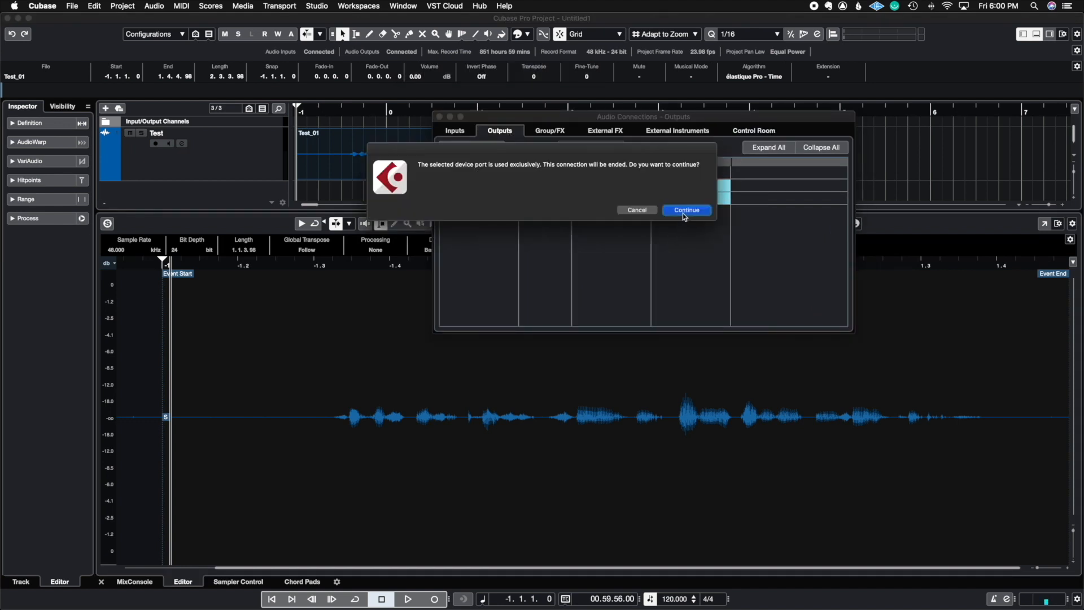
{"action": "left_click", "coordinate": [684, 214]}
{"action": "left_click", "coordinate": [439, 116]}
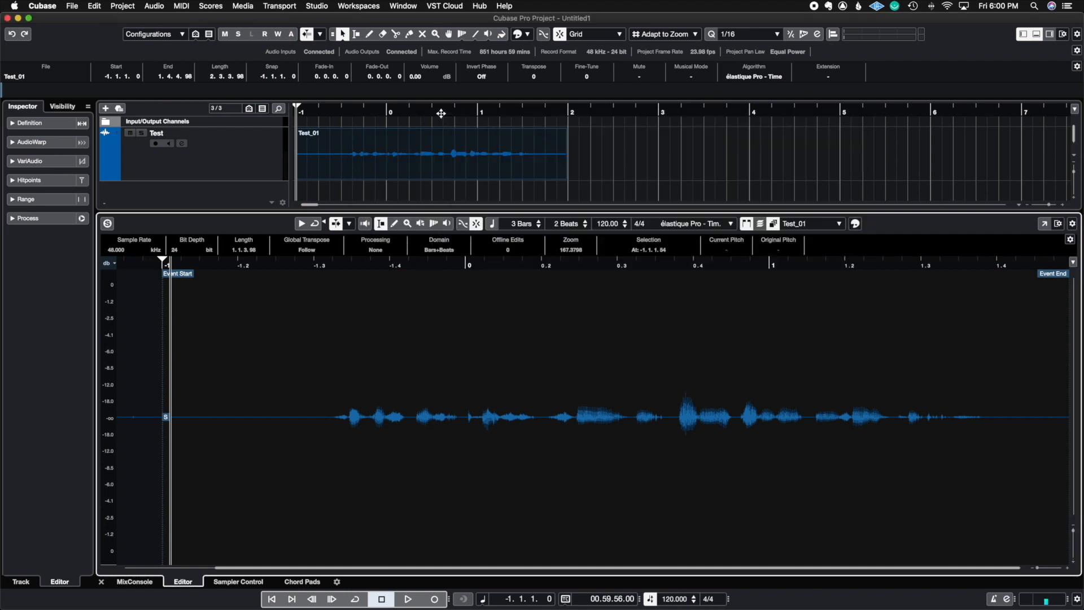
Enable looped auditioning in the Sample Editor and adjust the audition volume.
{"action": "left_click", "coordinate": [316, 226]}
{"action": "left_click", "coordinate": [325, 225]}
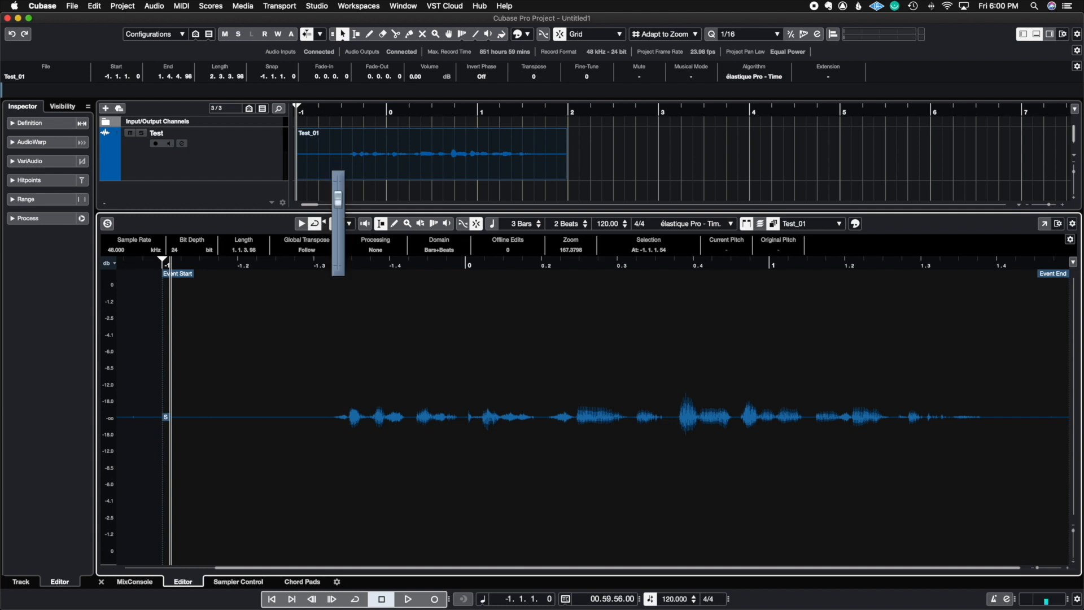
{"action": "mouse_move", "coordinate": [338, 199]}
{"action": "left_mouse_down"}
{"action": "mouse_move", "coordinate": [338, 180]}
{"action": "mouse_move", "coordinate": [337, 198]}
{"action": "left_mouse_up"}
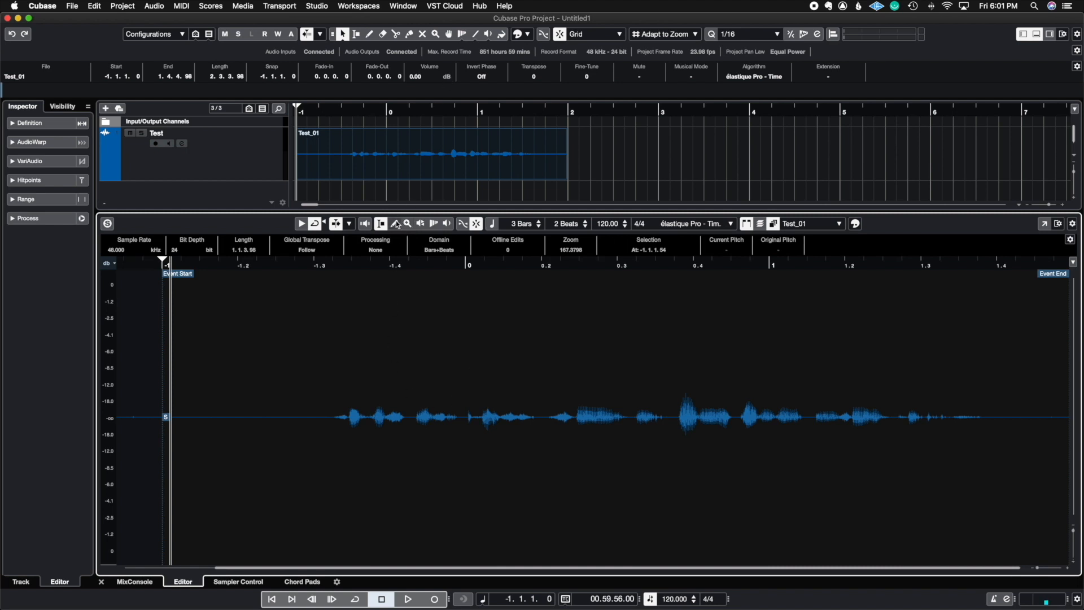
Select the Test_01 range from about -1.3.1 to 0.3.3 in the Sample Editor.
{"action": "left_click_drag", "start_coordinate": [316, 351], "coordinate": [659, 345]}
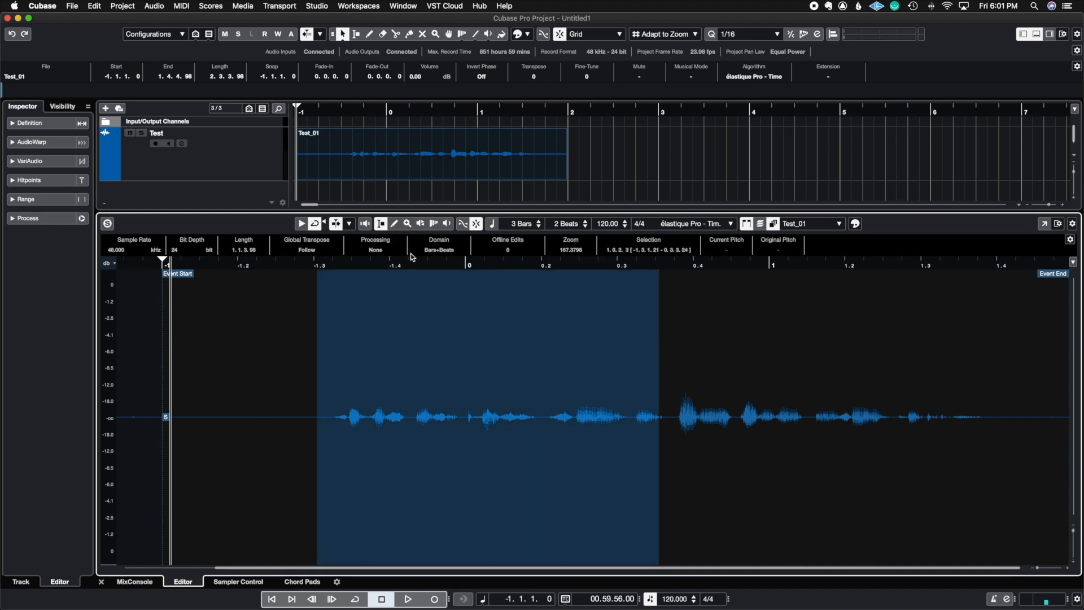
Try redrawing two short stretches of the Test_01 waveform near -1.3.4 with the Draw tool at sample level.
{"action": "left_click", "coordinate": [394, 224]}
{"action": "left_click", "coordinate": [289, 356]}
{"action": "key", "text": "Return"}
{"action": "left_click", "coordinate": [1067, 568]}
{"action": "left_click", "coordinate": [1068, 568]}
{"action": "left_click", "coordinate": [1067, 568]}
{"action": "left_click", "coordinate": [1067, 568]}
{"action": "left_click", "coordinate": [1068, 568]}
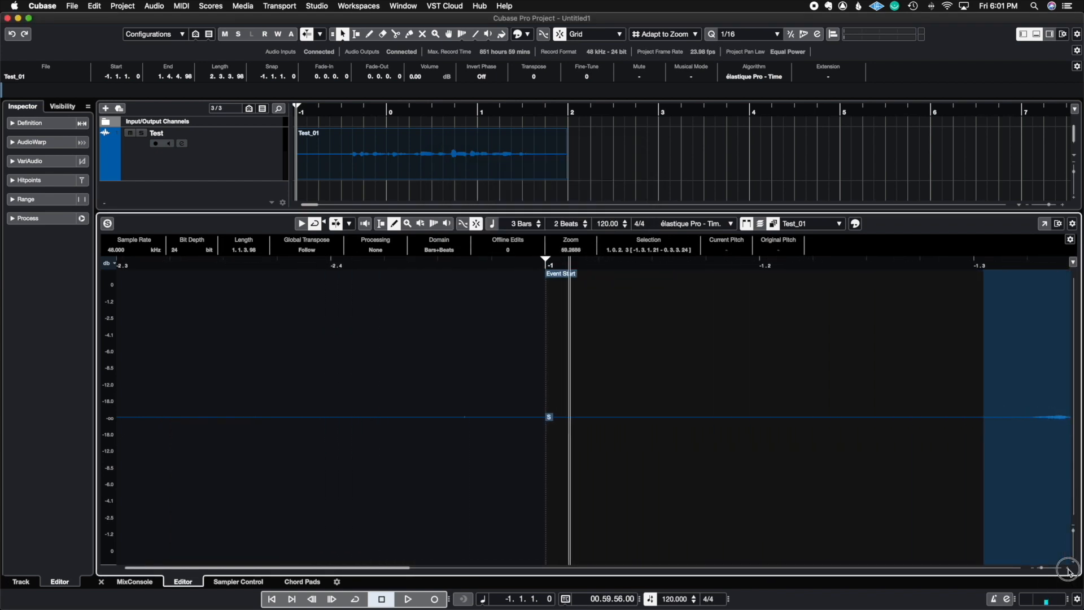
{"action": "left_click", "coordinate": [1068, 568]}
{"action": "left_click", "coordinate": [1067, 568]}
{"action": "left_click_drag", "start_coordinate": [317, 568], "coordinate": [328, 568]}
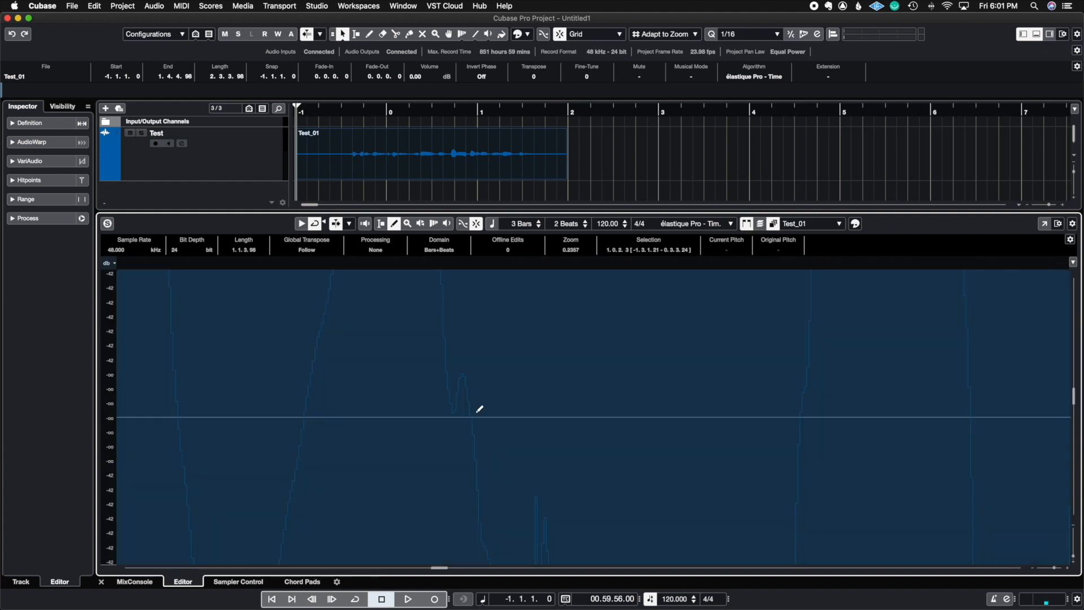
{"action": "left_click_drag", "start_coordinate": [472, 415], "coordinate": [482, 415]}
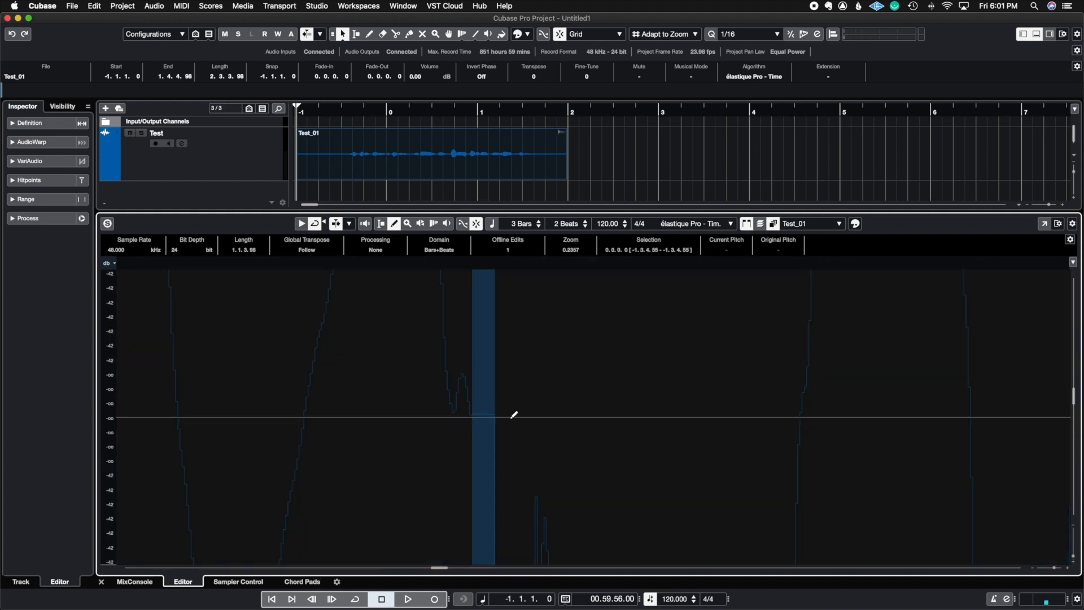
{"action": "mouse_move", "coordinate": [510, 417]}
{"action": "left_mouse_down"}
{"action": "mouse_move", "coordinate": [611, 457]}
{"action": "mouse_move", "coordinate": [695, 421]}
{"action": "mouse_move", "coordinate": [748, 425]}
{"action": "left_mouse_up"}
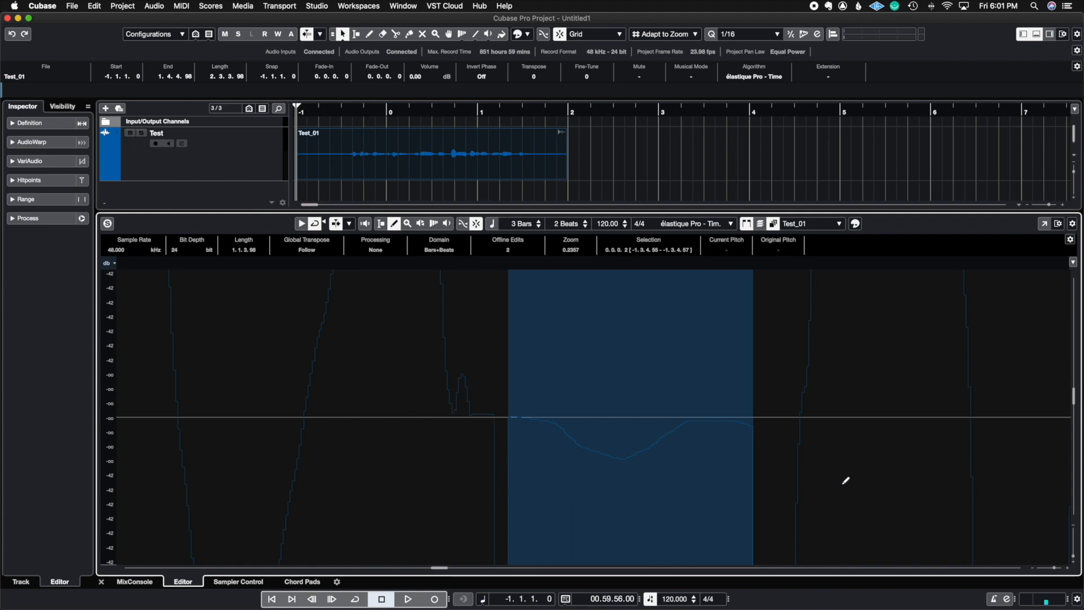
Dismiss the zoom resolution message and undo the last waveform drawing.
{"action": "left_click", "coordinate": [1034, 572]}
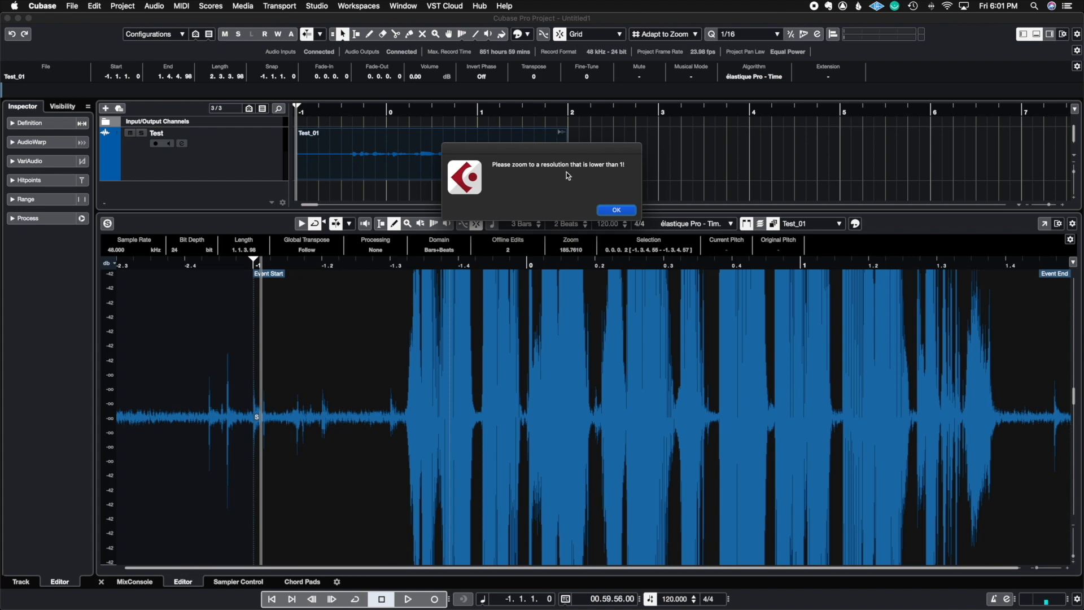
{"action": "left_click", "coordinate": [617, 210]}
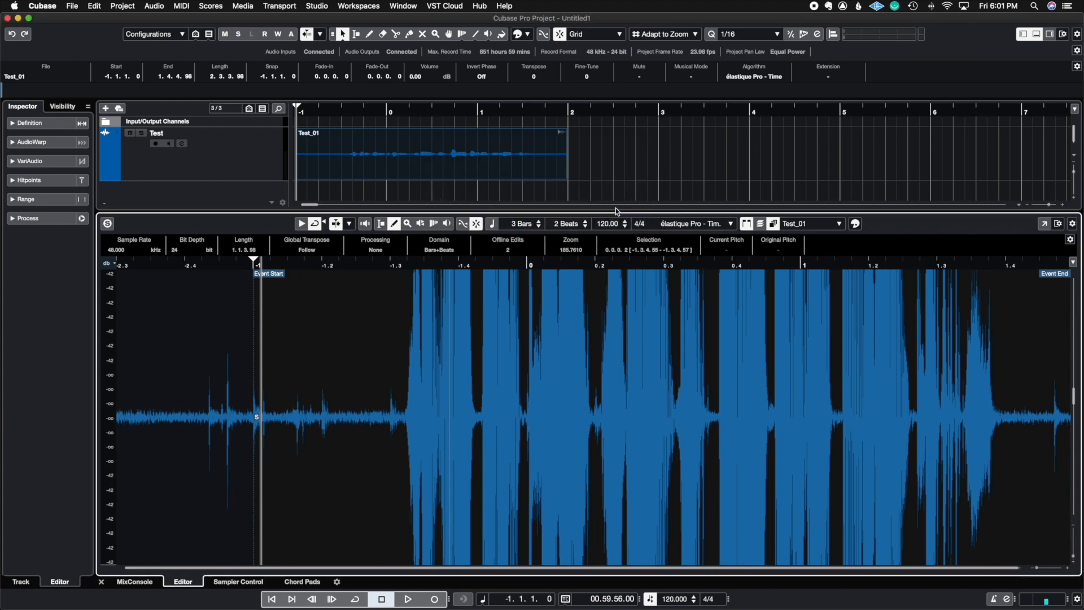
{"action": "key", "text": "super+z"}
Magnify the first spoken section of Test_01 with the Zoom tool and scrub across its waveform.
{"action": "left_click", "coordinate": [407, 223]}
{"action": "left_click_drag", "start_coordinate": [387, 352], "coordinate": [595, 408]}
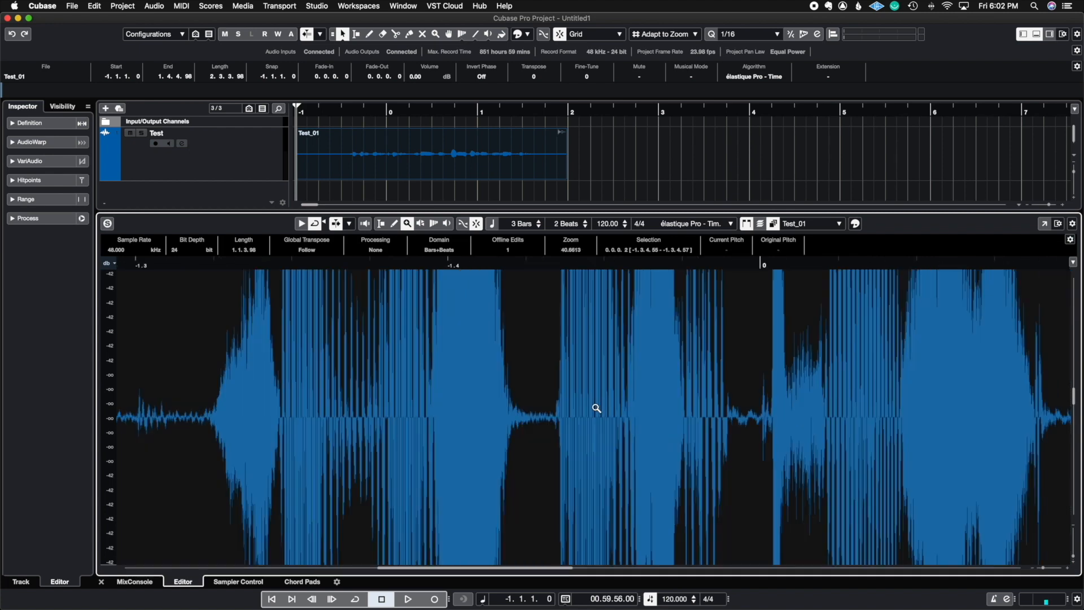
{"action": "left_click", "coordinate": [421, 225]}
{"action": "left_click_drag", "start_coordinate": [206, 327], "coordinate": [647, 327]}
{"action": "key", "text": "super+comma"}
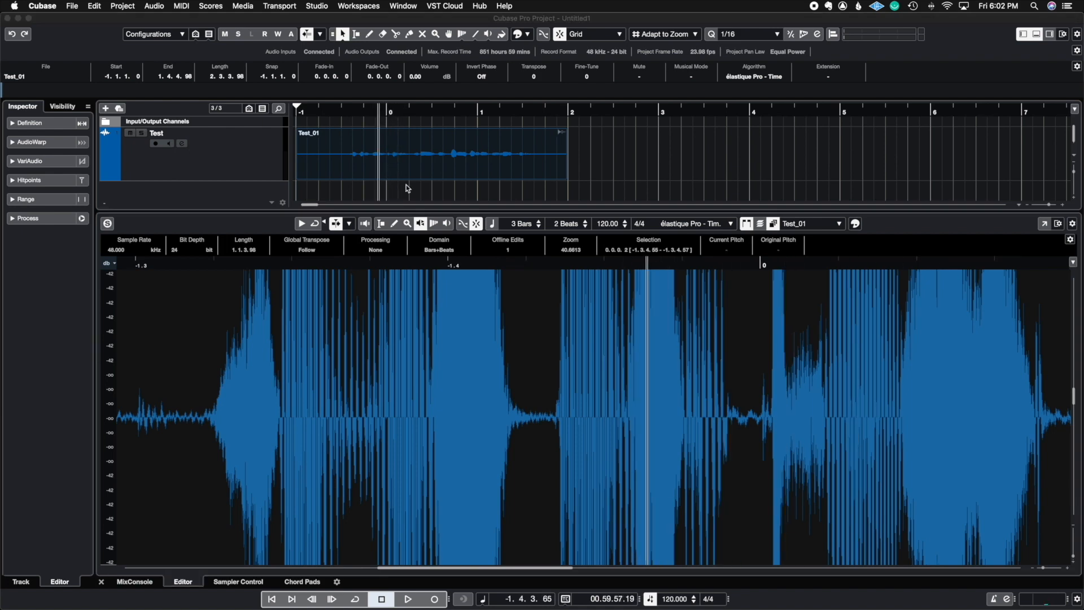
Warp the grid line at bar 0 to an earlier point in the clip with Time Warp and undo it.
{"action": "left_click", "coordinate": [434, 225]}
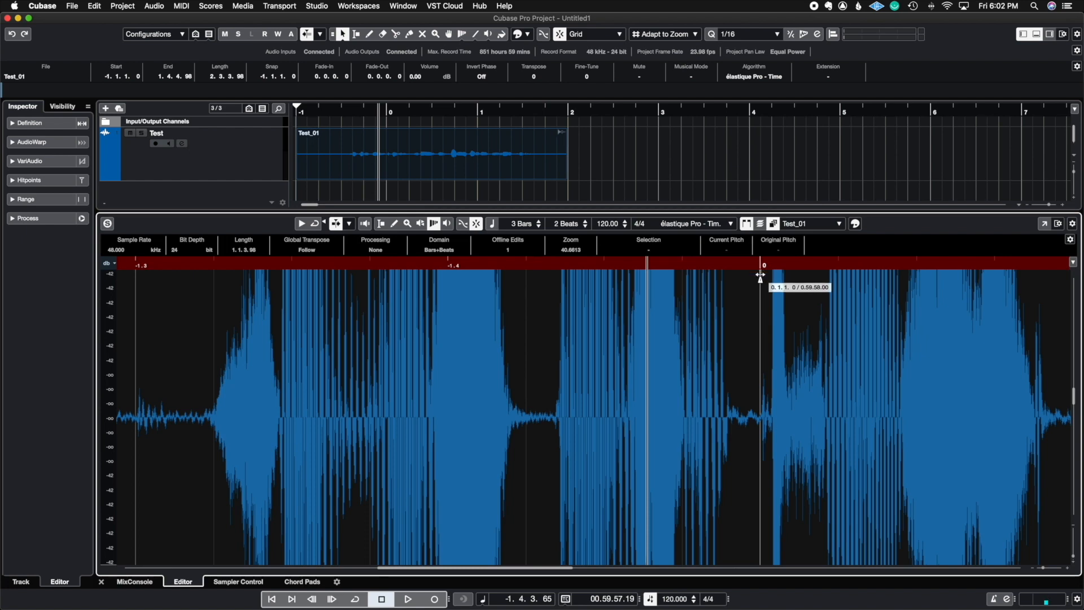
{"action": "left_click_drag", "start_coordinate": [760, 275], "coordinate": [680, 275]}
{"action": "key", "text": "super+z"}
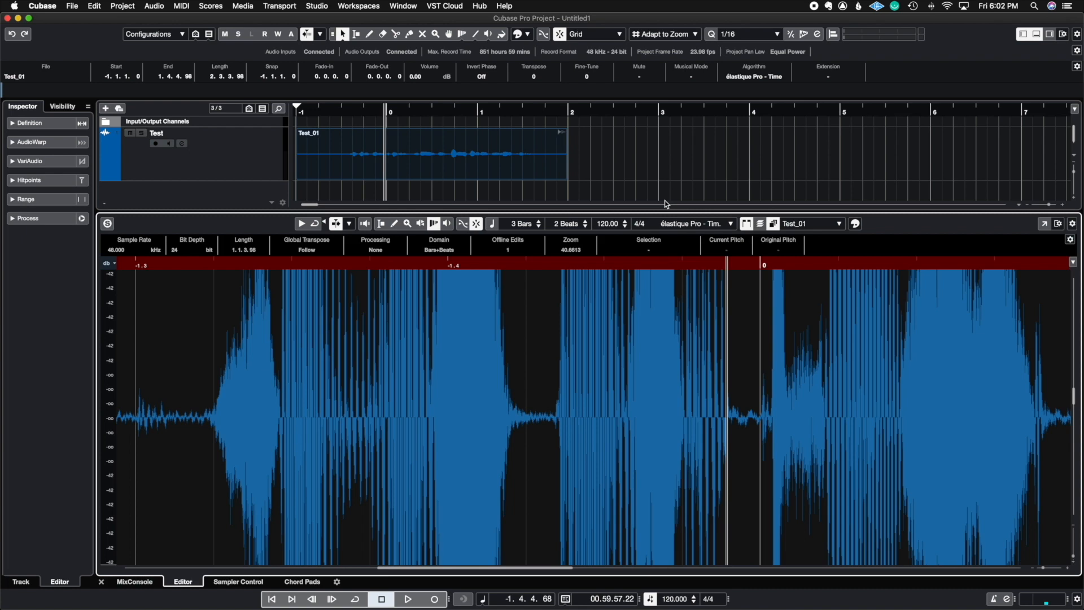
Audition Test_01 from two different points of the waveform with the Play tool.
{"action": "left_click", "coordinate": [447, 225]}
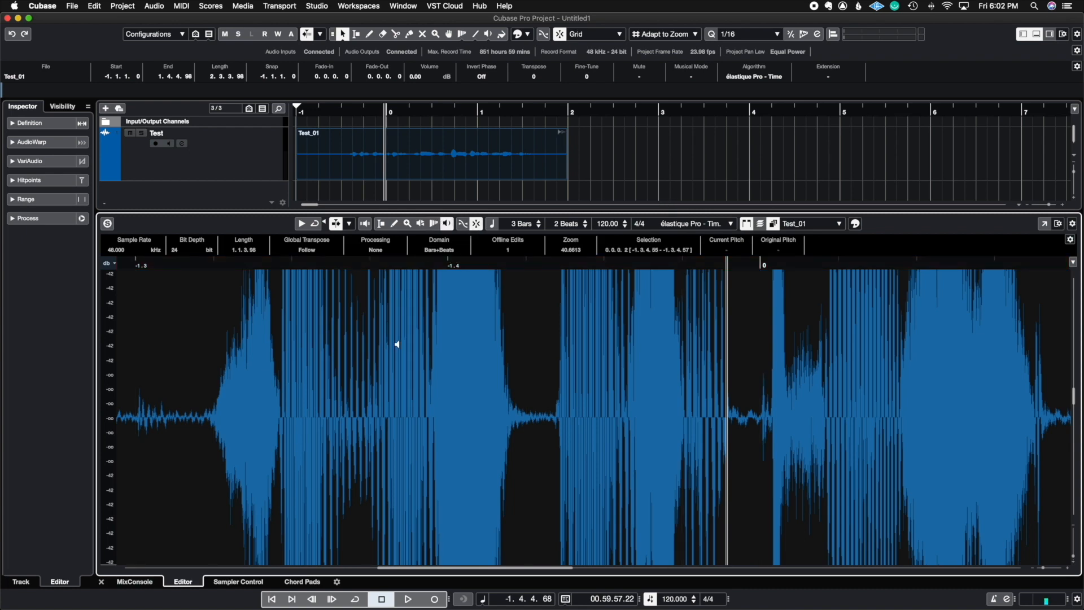
{"action": "left_click", "coordinate": [398, 343]}
{"action": "left_click", "coordinate": [1031, 568]}
{"action": "left_click", "coordinate": [1032, 569]}
{"action": "left_click", "coordinate": [1033, 569]}
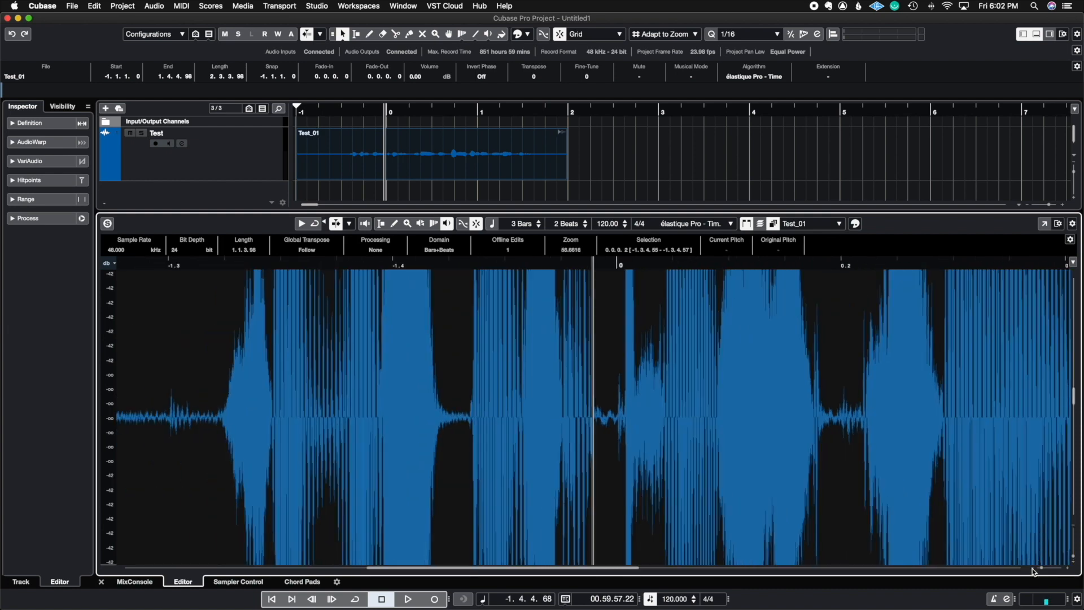
{"action": "left_click", "coordinate": [1033, 569]}
{"action": "left_click", "coordinate": [241, 355]}
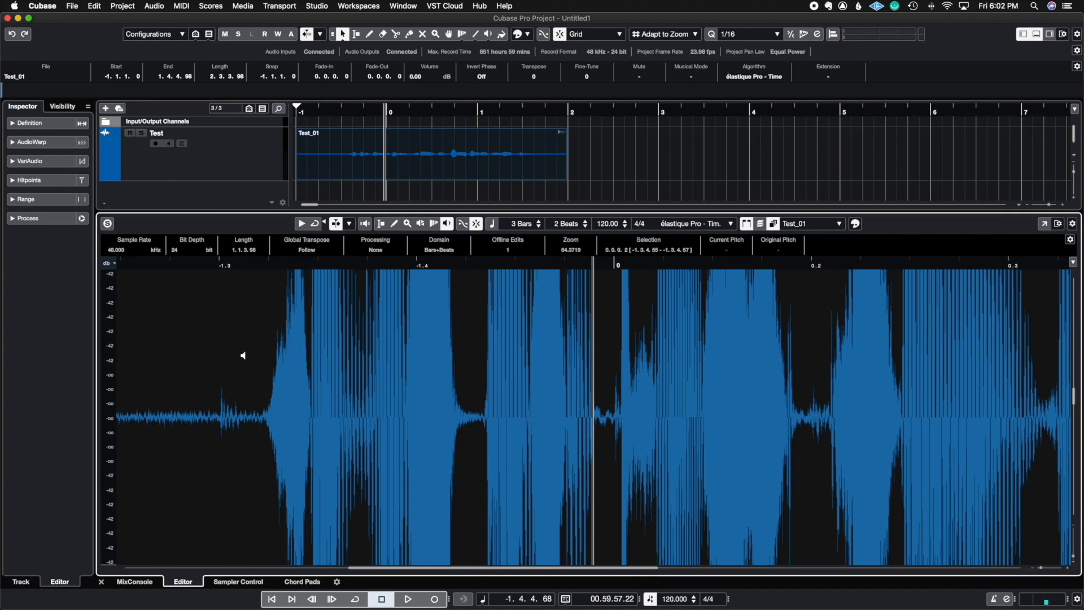
Toggle Snap to Zero Crossing and examine at sample level where the Test_01 waveform crosses the zero line.
{"action": "left_click", "coordinate": [464, 224]}
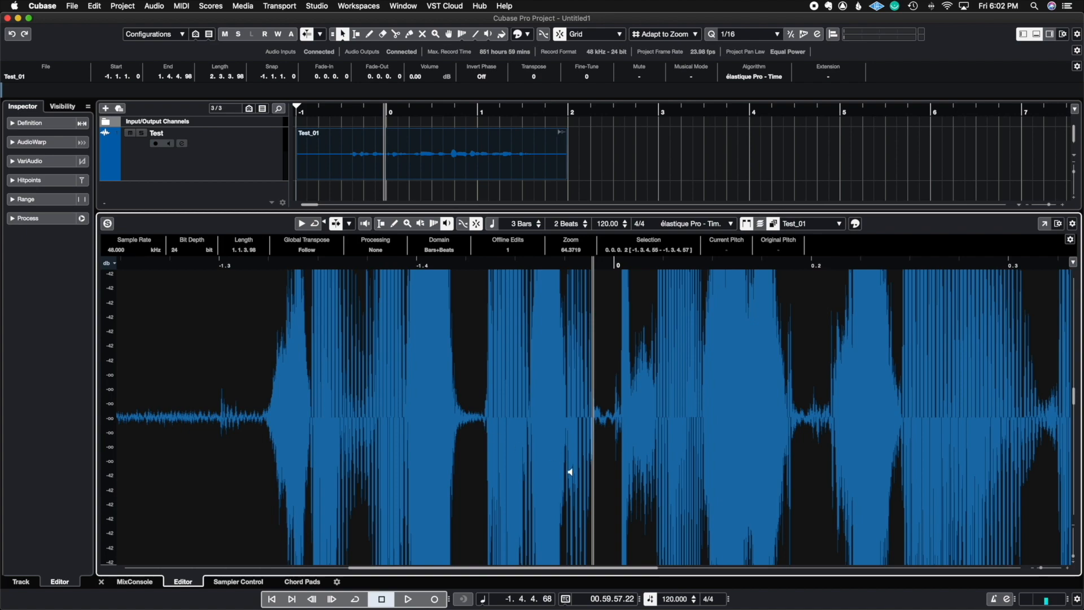
{"action": "left_click", "coordinate": [1067, 568]}
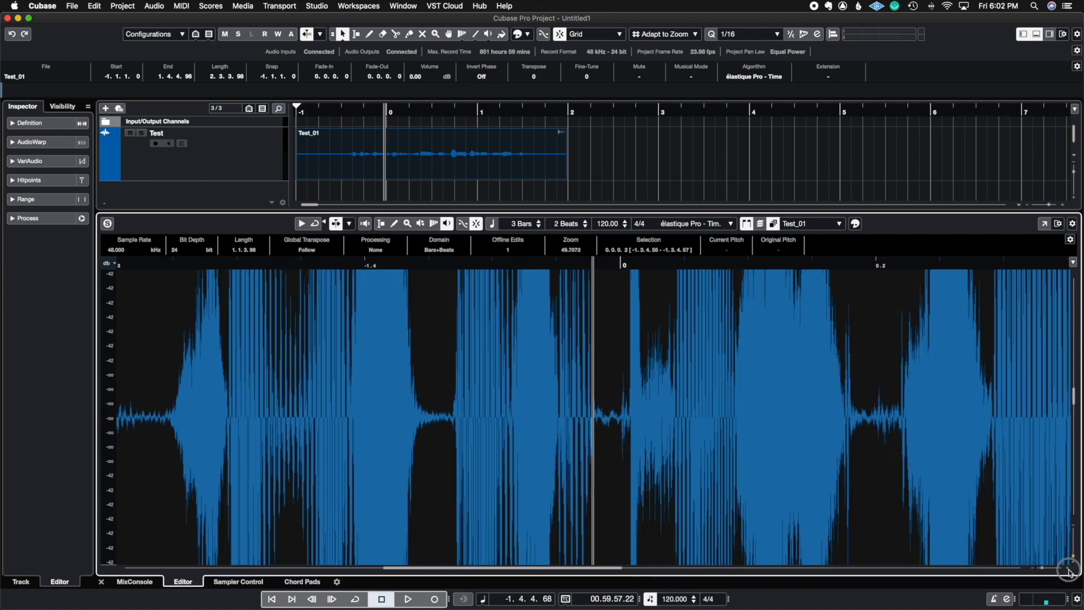
{"action": "left_click_drag", "start_coordinate": [1068, 570], "coordinate": [1067, 570]}
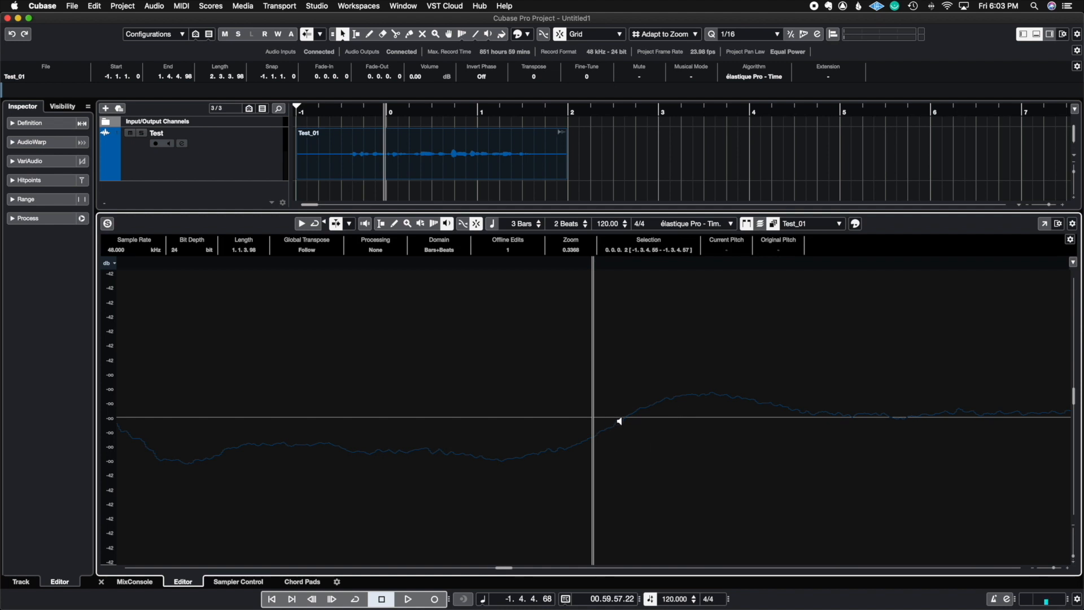
{"action": "key", "text": "g"}
{"action": "key", "text": "g"}
{"action": "key", "text": "g"}
{"action": "key", "text": "g"}
{"action": "key", "text": "g"}
{"action": "key", "text": "g"}
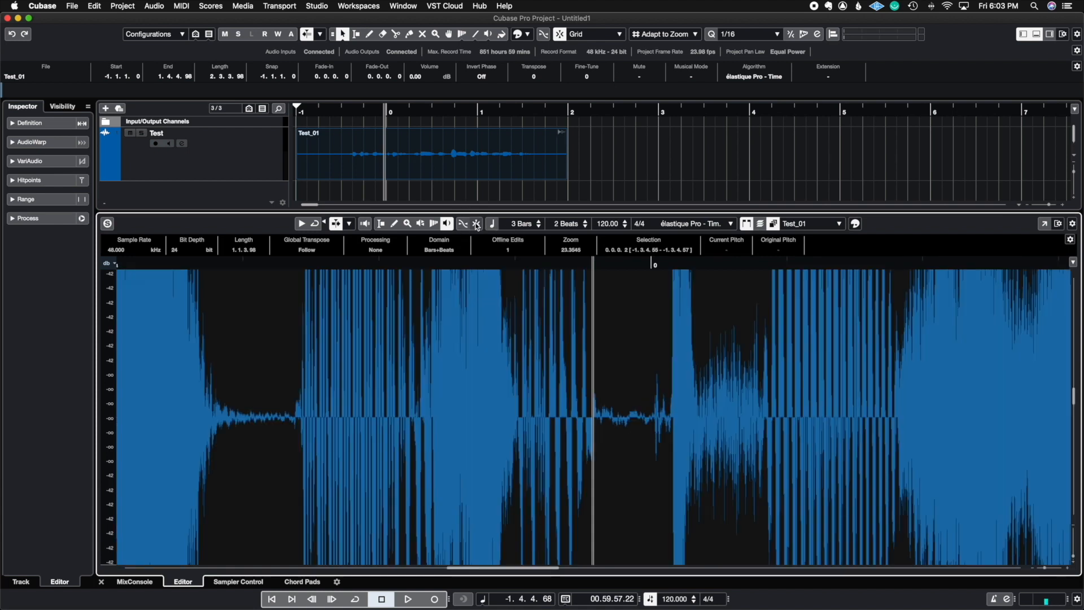
Toggle Snap in the Sample Editor and undo the remaining waveform drawing.
{"action": "left_click", "coordinate": [477, 225]}
{"action": "key", "text": "super+z"}
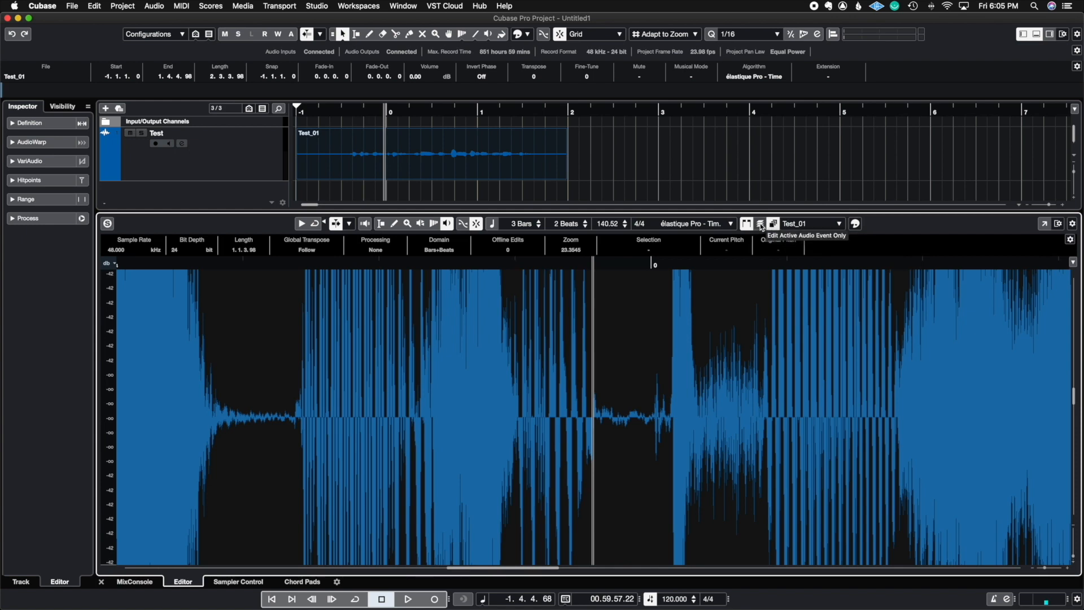
Check the list of audio events open for editing and toggle Edit Active Audio Event Only.
{"action": "left_click", "coordinate": [802, 223]}
{"action": "left_click", "coordinate": [851, 234]}
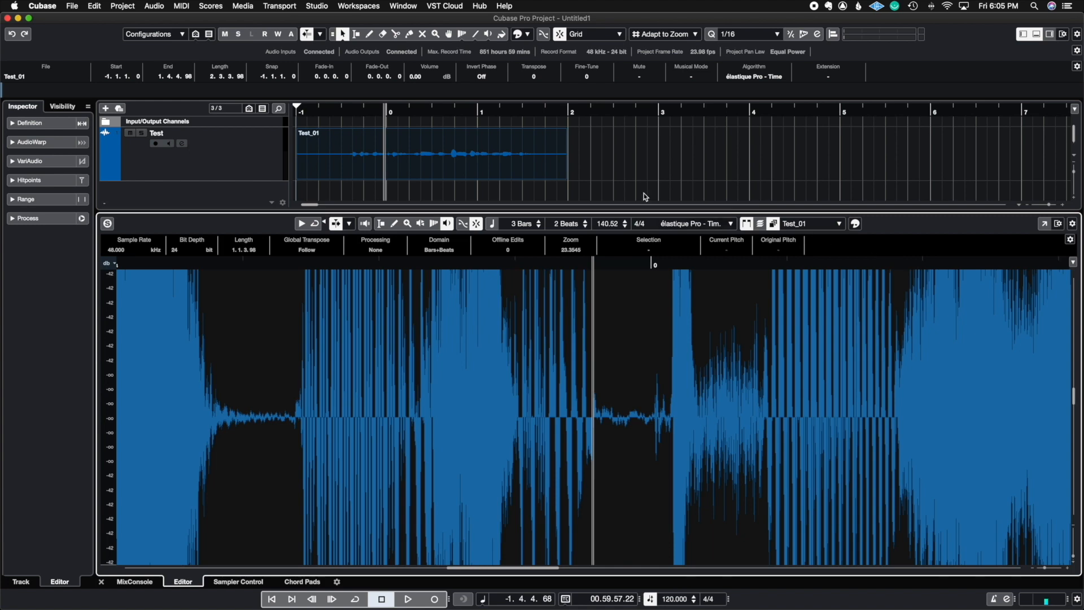
{"action": "left_click", "coordinate": [801, 222]}
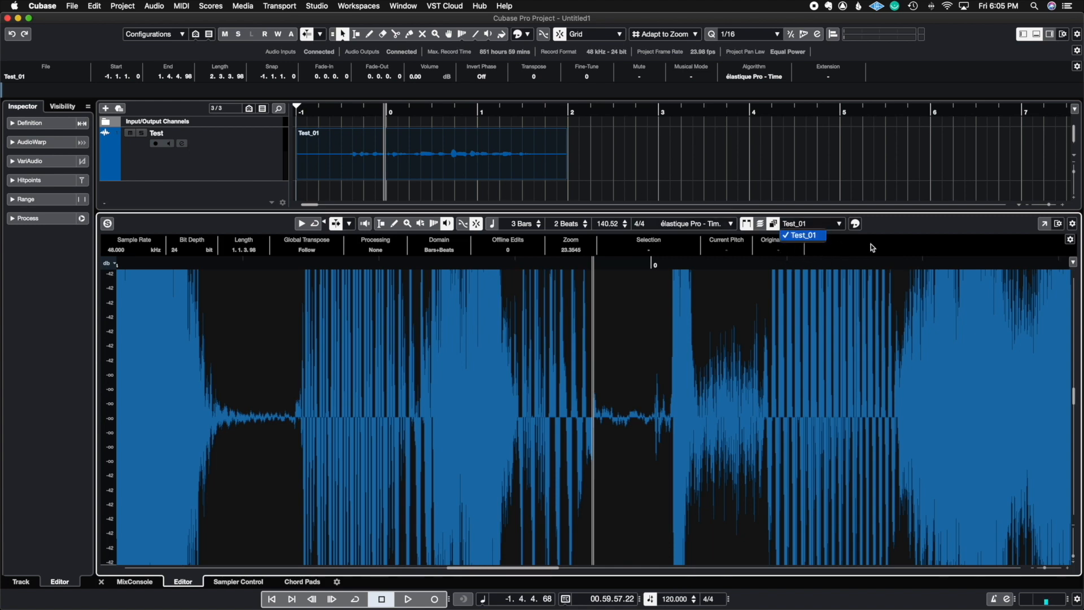
{"action": "left_click", "coordinate": [910, 240]}
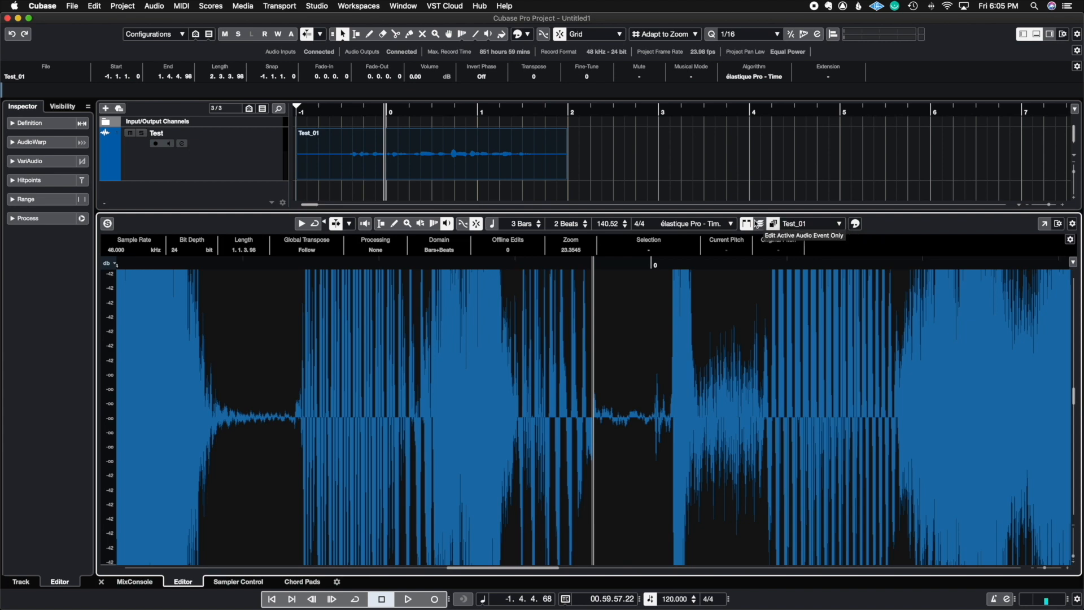
{"action": "left_click", "coordinate": [757, 224]}
Try several VariAudio segment colour schemes from among Auto, Event, Pitch and Chord Track.
{"action": "left_click", "coordinate": [859, 225]}
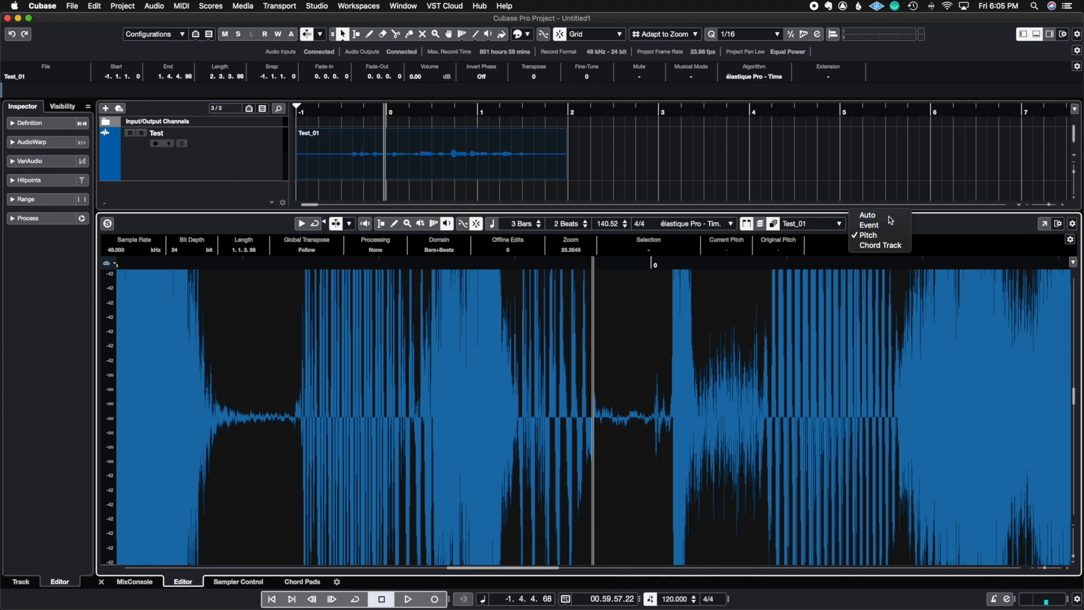
{"action": "left_click", "coordinate": [891, 220]}
{"action": "left_click", "coordinate": [860, 225]}
{"action": "left_click", "coordinate": [875, 246]}
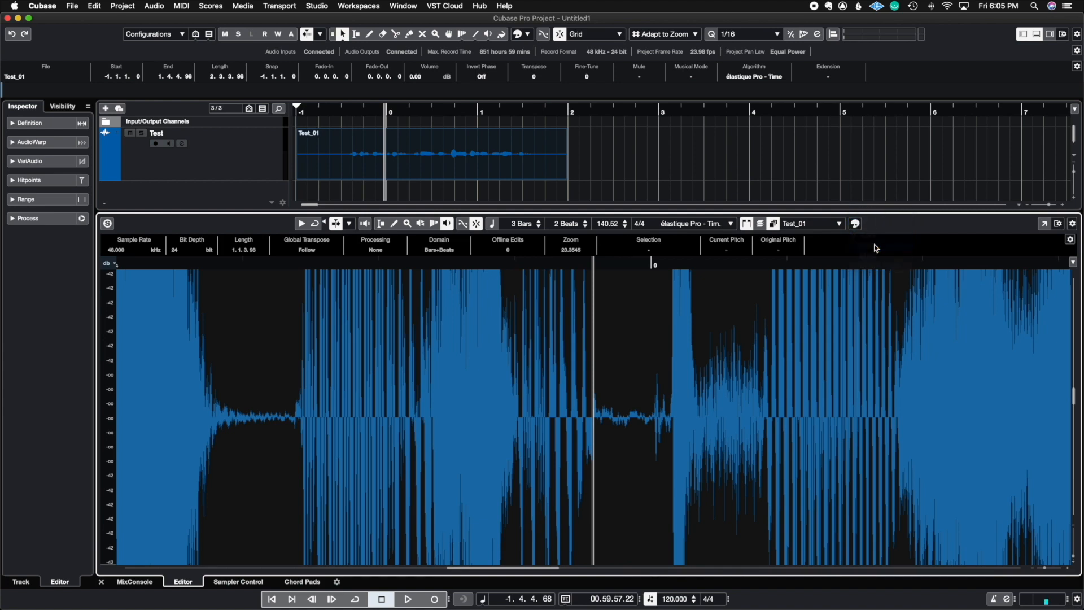
{"action": "left_click", "coordinate": [857, 224]}
{"action": "left_click", "coordinate": [876, 252]}
{"action": "left_click", "coordinate": [856, 224]}
{"action": "left_click", "coordinate": [873, 226]}
Examine which elements can be shown in the Sample Editor's toolbar and info line, leaving both sets of options unchanged.
{"action": "left_click", "coordinate": [1074, 228]}
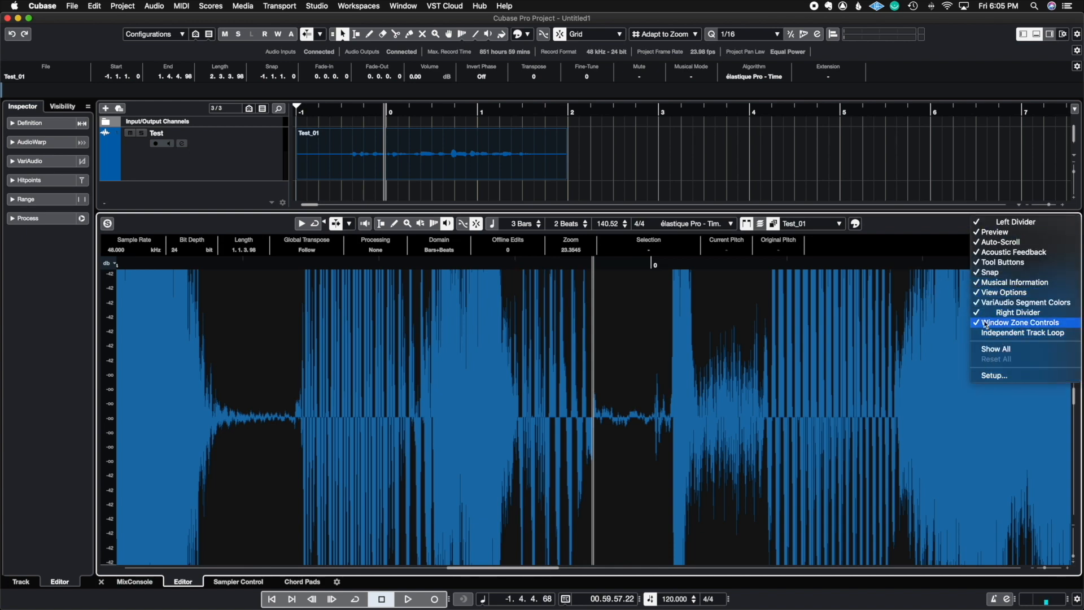
{"action": "left_click", "coordinate": [960, 230]}
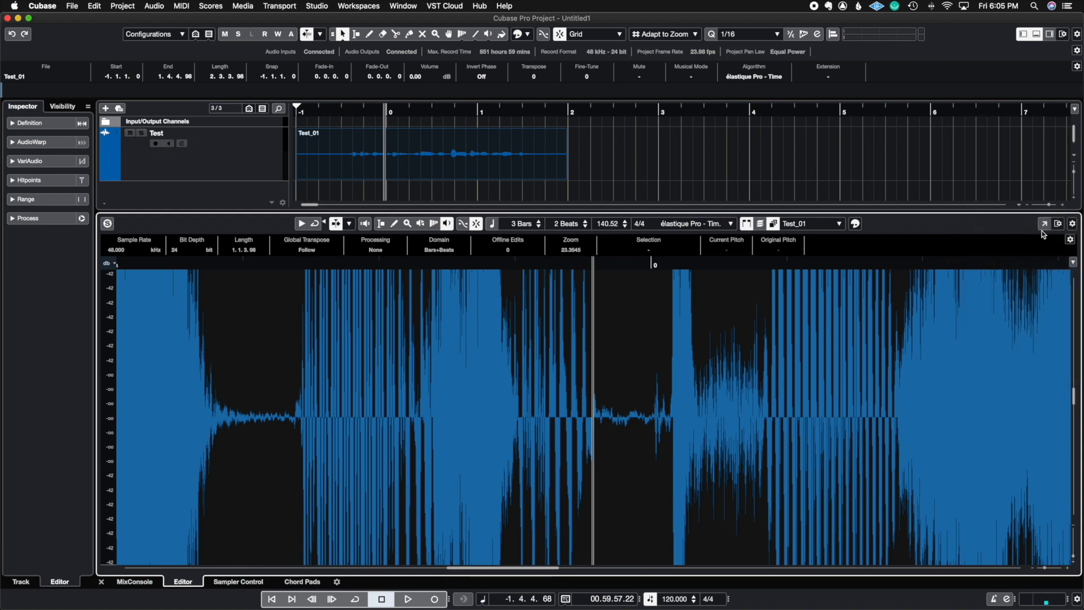
{"action": "left_click", "coordinate": [1070, 239]}
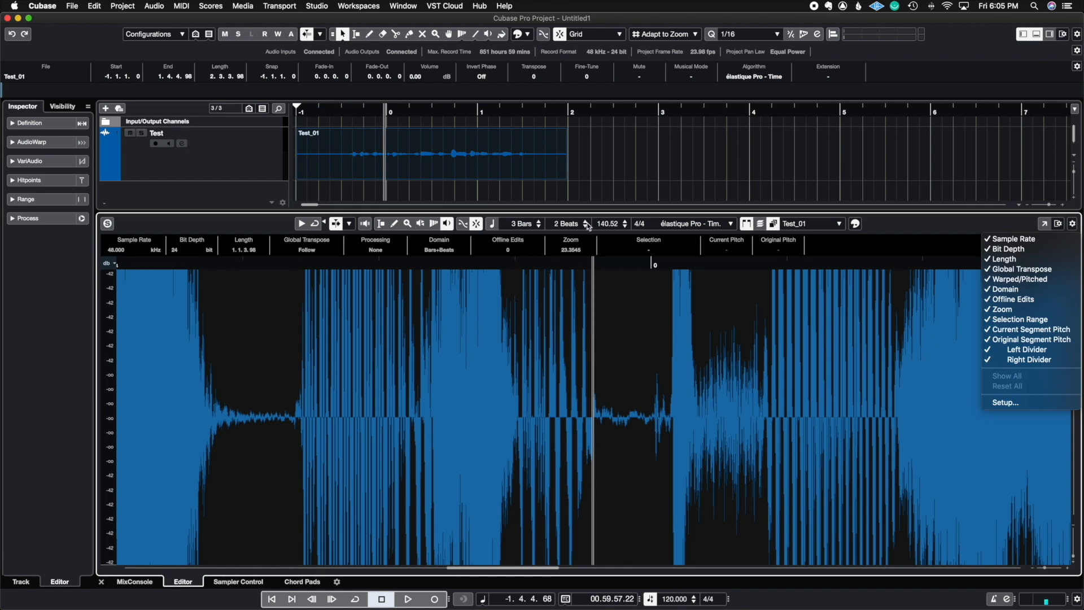
{"action": "left_click", "coordinate": [853, 248]}
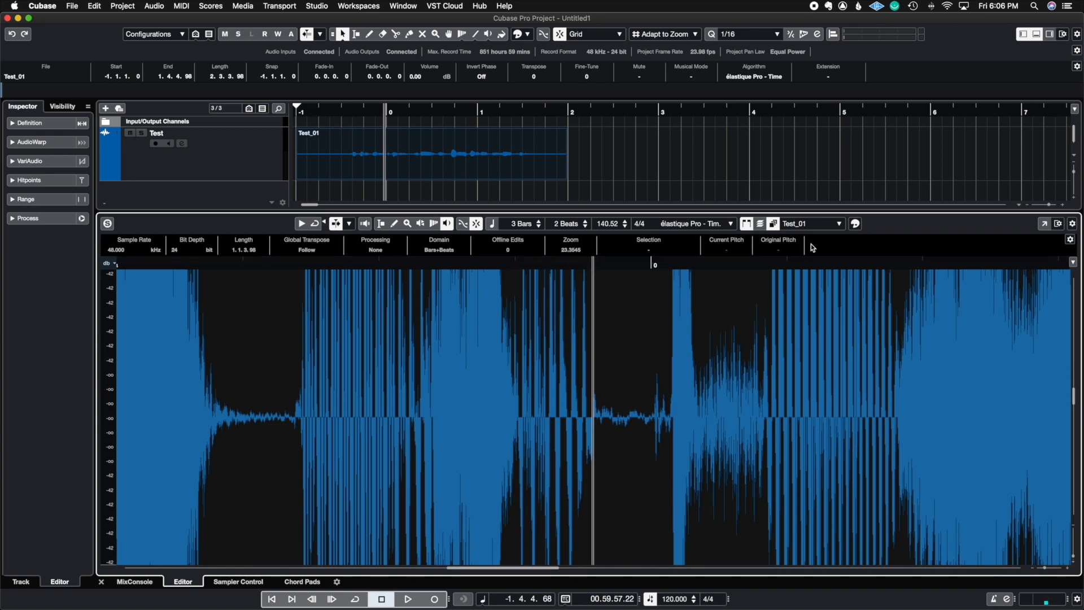
{"action": "left_click", "coordinate": [1058, 225]}
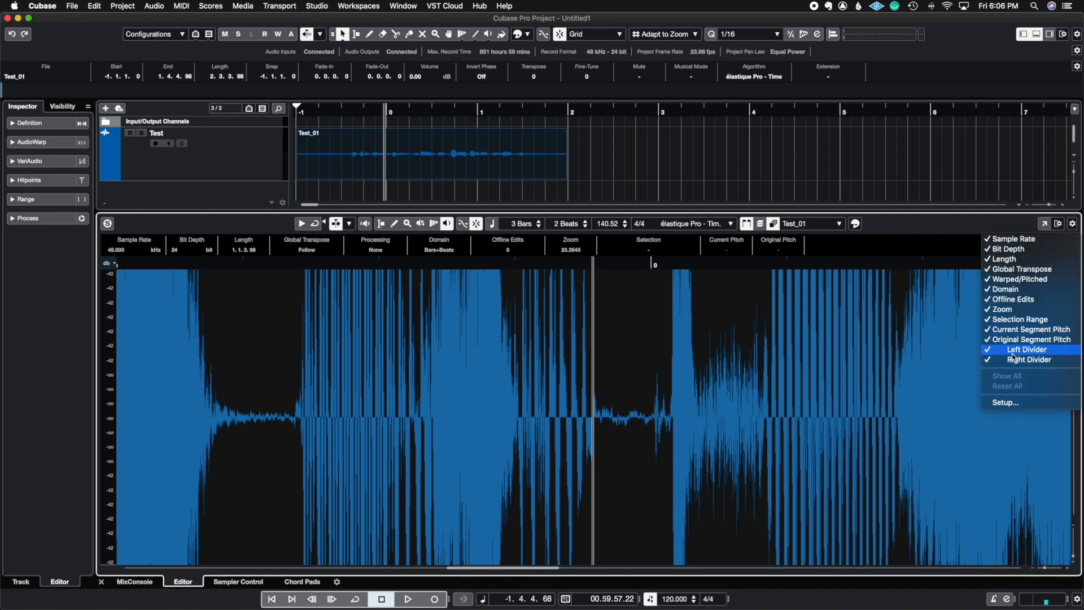
{"action": "left_click", "coordinate": [937, 265]}
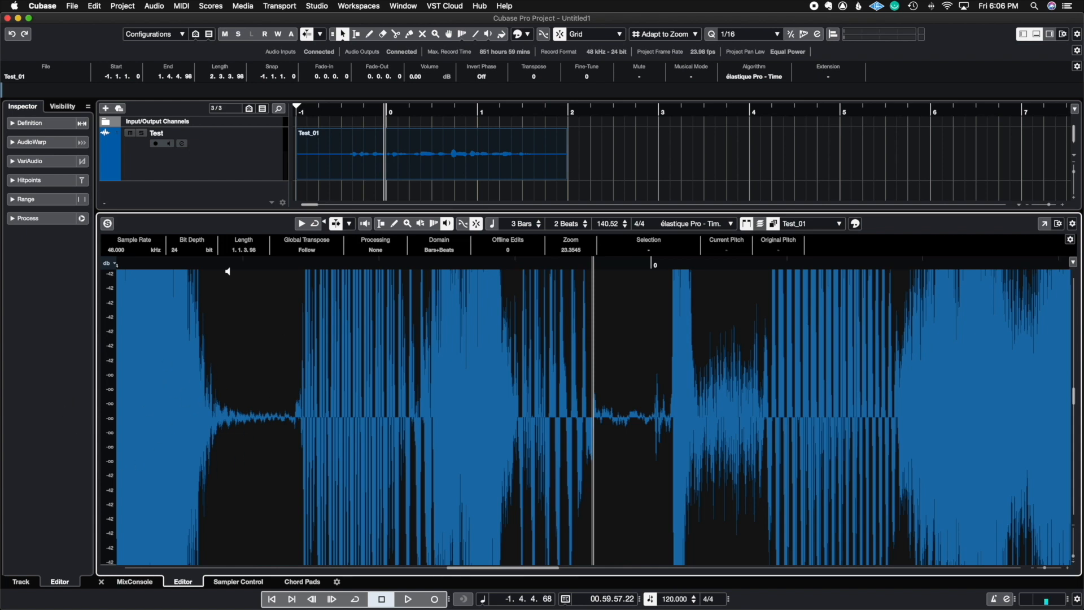
Activate the Range Selection tool in the Sample Editor and expand the Definition section.
{"action": "left_click", "coordinate": [13, 294]}
{"action": "left_click", "coordinate": [381, 223]}
{"action": "left_click", "coordinate": [13, 124]}
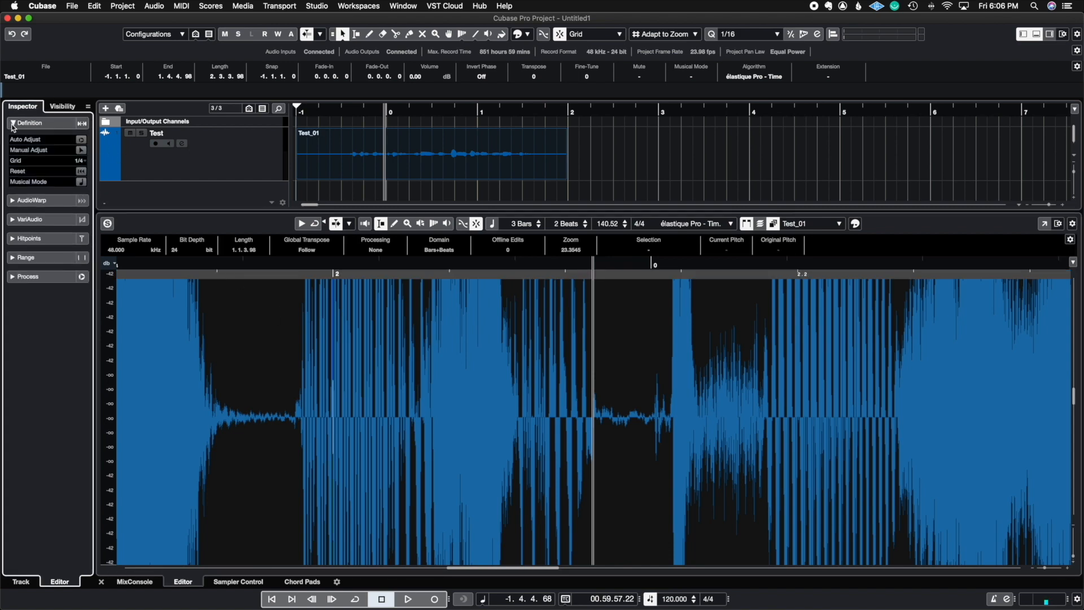
Try Musical Mode from the Definition section, turn it off again and collapse the section.
{"action": "left_click", "coordinate": [82, 182]}
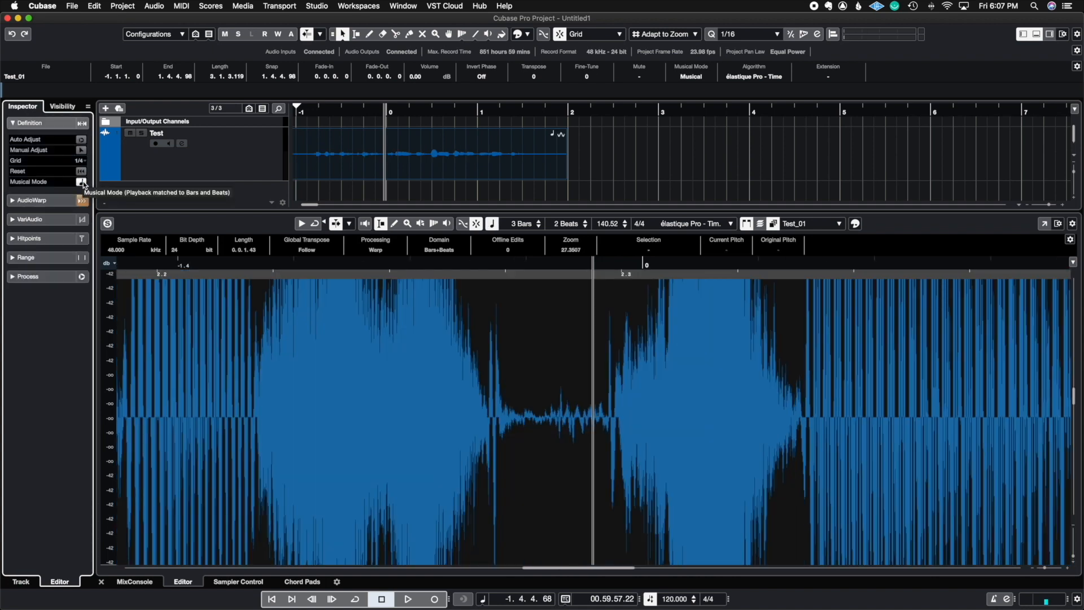
{"action": "left_click", "coordinate": [83, 181]}
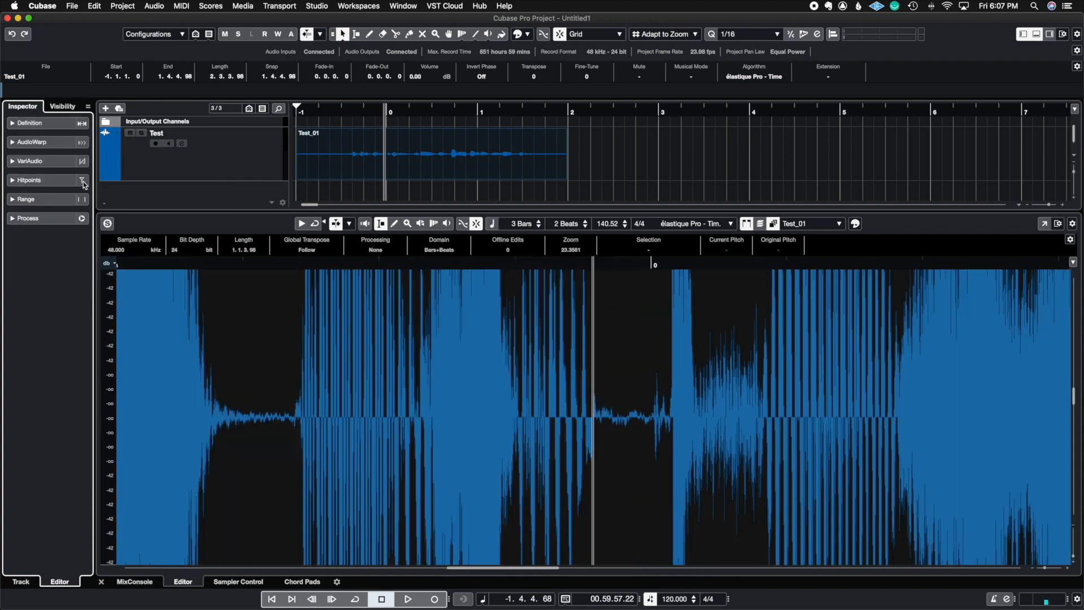
{"action": "left_click", "coordinate": [16, 122]}
{"action": "left_click", "coordinate": [16, 122]}
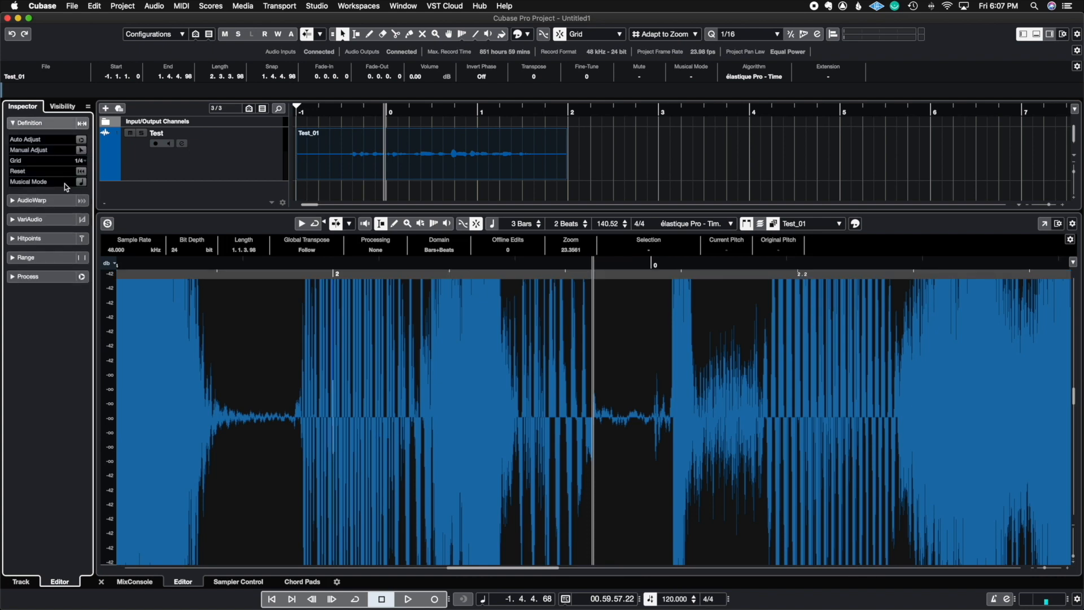
{"action": "left_click", "coordinate": [13, 123]}
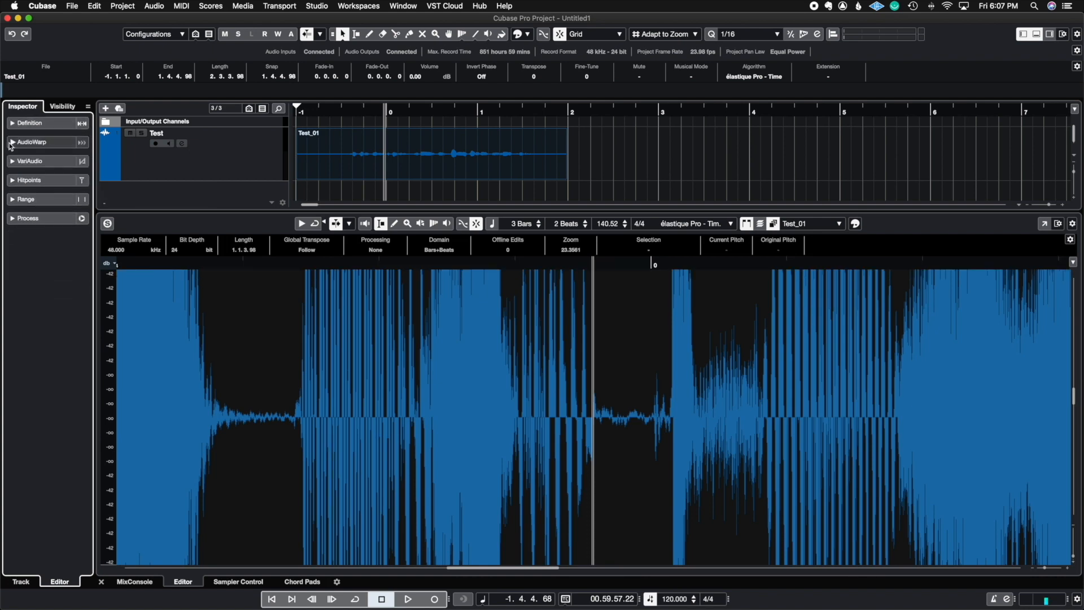
Turn on Musical Mode in the AudioWarp section and check the available swing resolutions, keeping 1/4.
{"action": "left_click", "coordinate": [12, 143]}
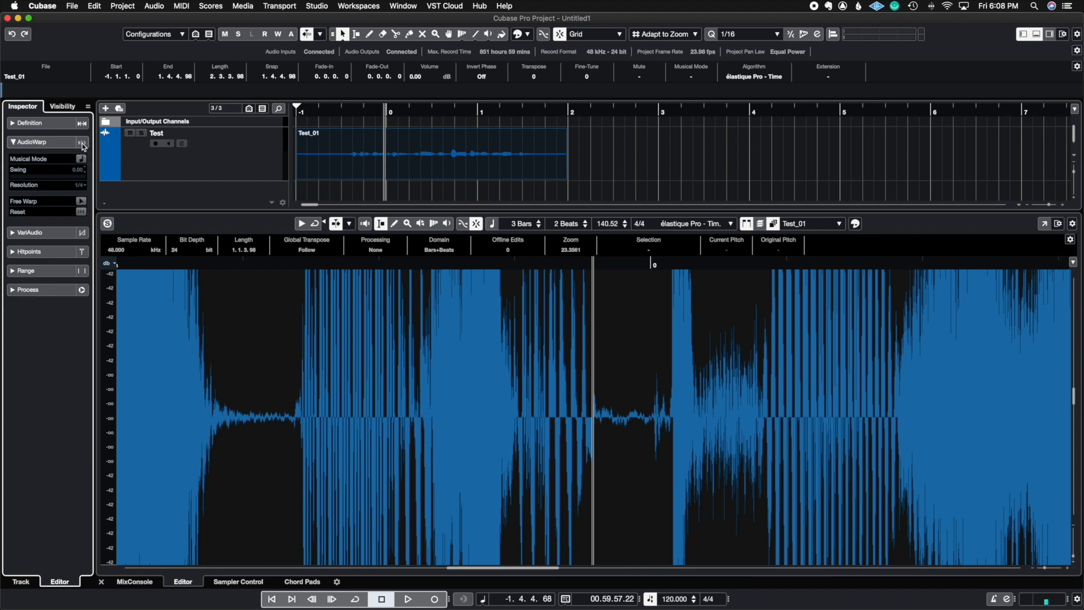
{"action": "left_click", "coordinate": [14, 142]}
{"action": "left_click", "coordinate": [14, 142]}
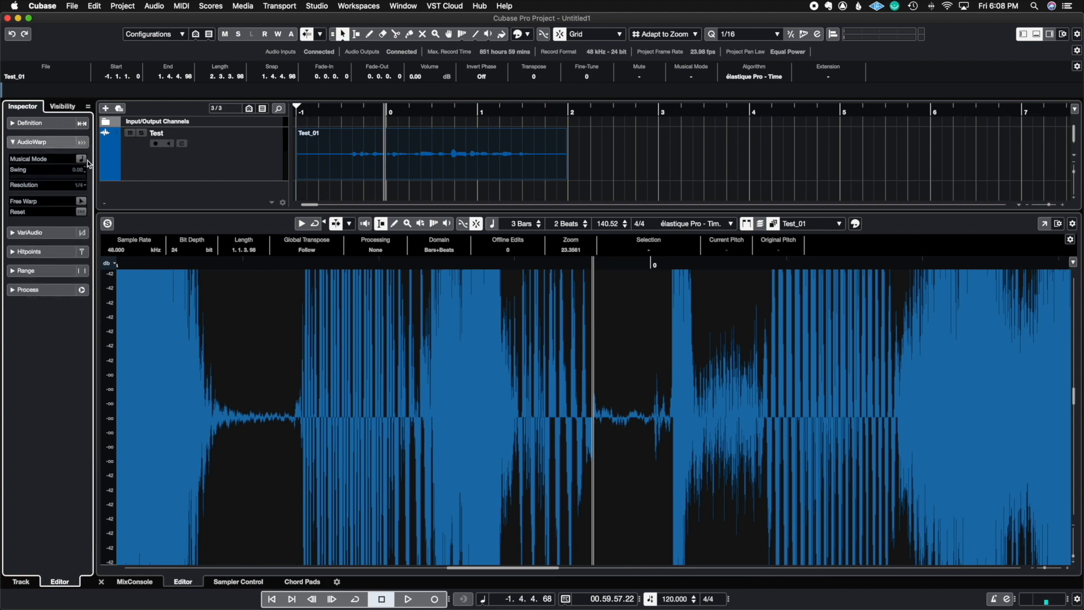
{"action": "left_click", "coordinate": [81, 159]}
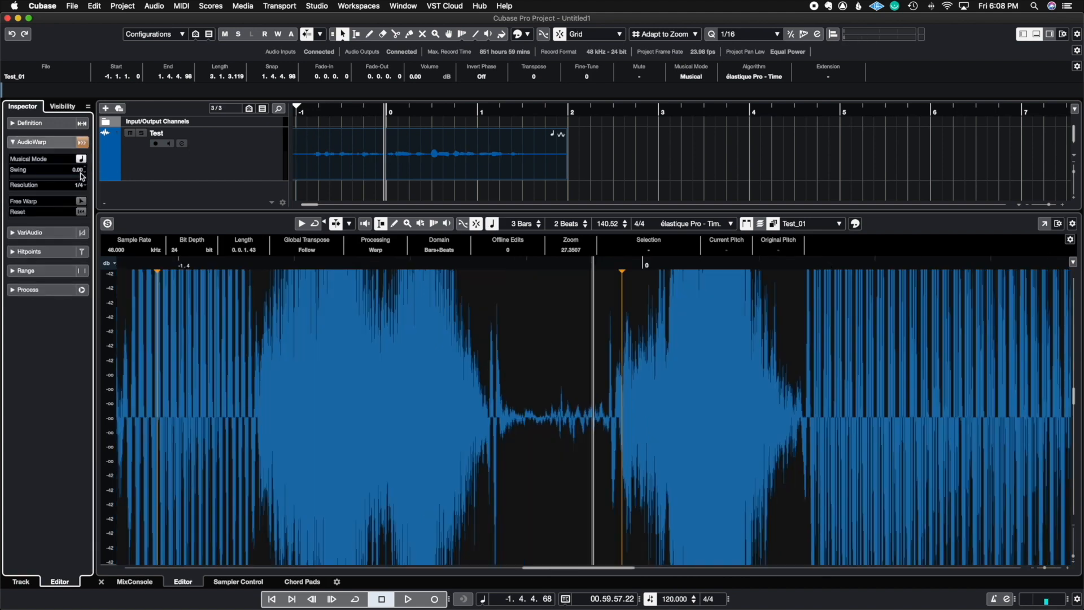
{"action": "left_click", "coordinate": [78, 188]}
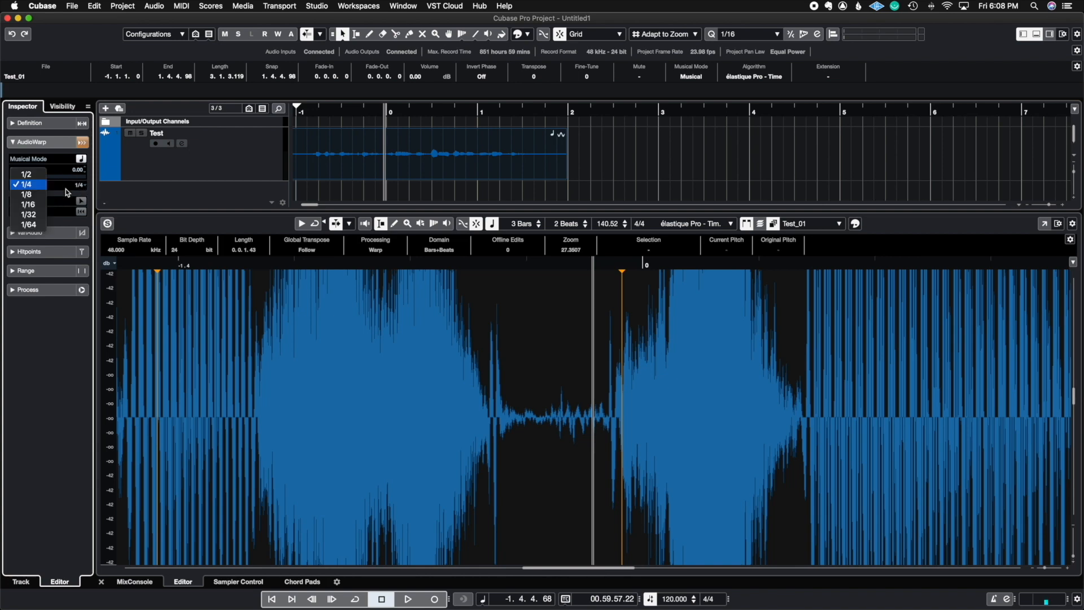
{"action": "left_click", "coordinate": [66, 187]}
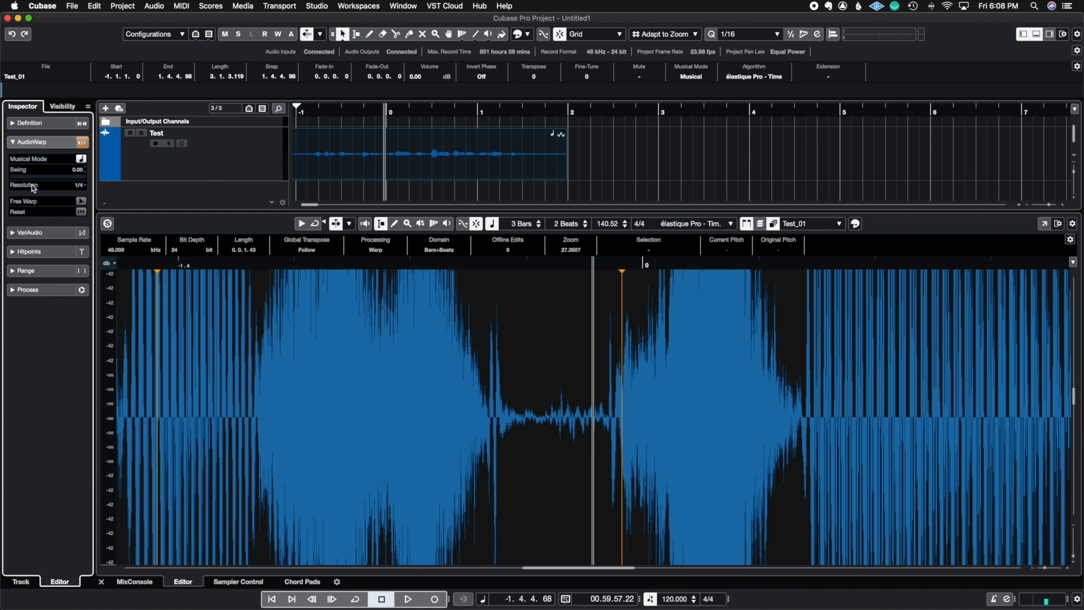
Audition Test_01 with the AudioWarp Swing raised to 0.61, then return Swing to 0.00.
{"action": "left_click_drag", "start_coordinate": [34, 176], "coordinate": [828, 313]}
{"action": "key", "text": "space"}
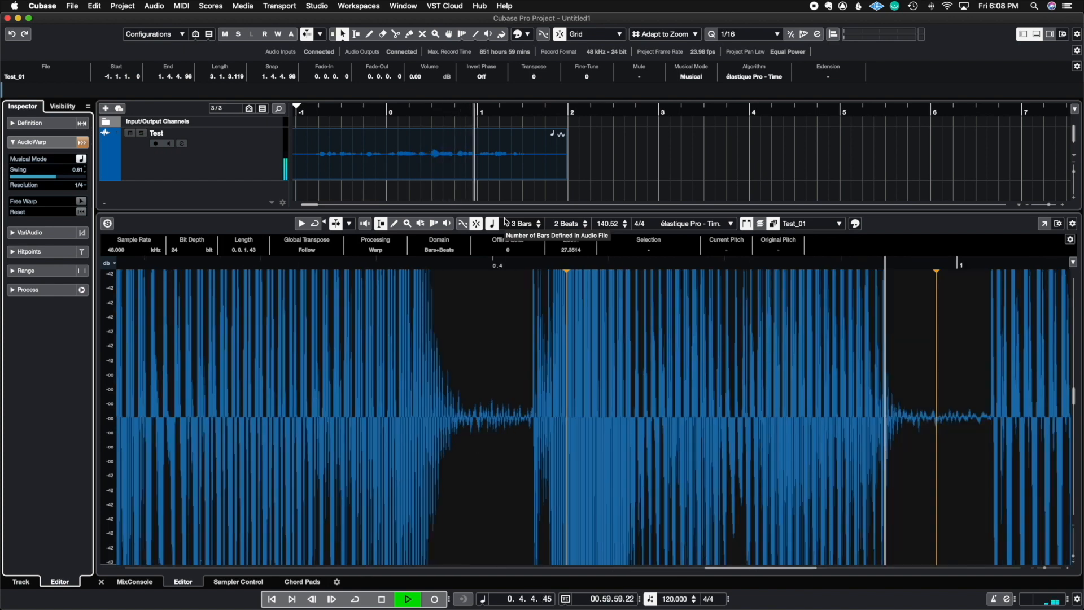
{"action": "key", "text": "space"}
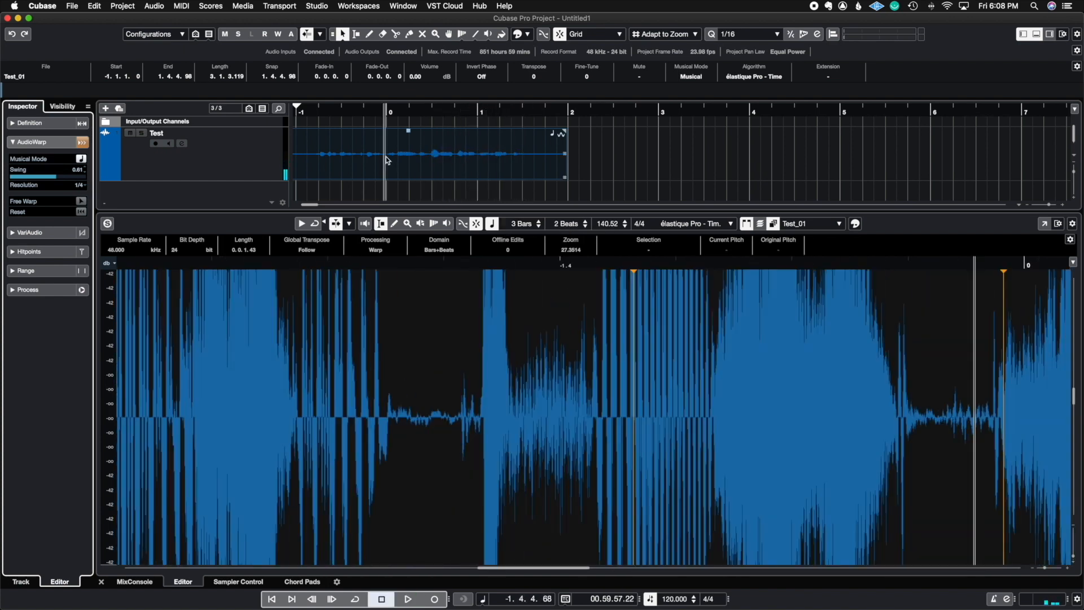
{"action": "left_click_drag", "start_coordinate": [56, 176], "coordinate": [3, 176]}
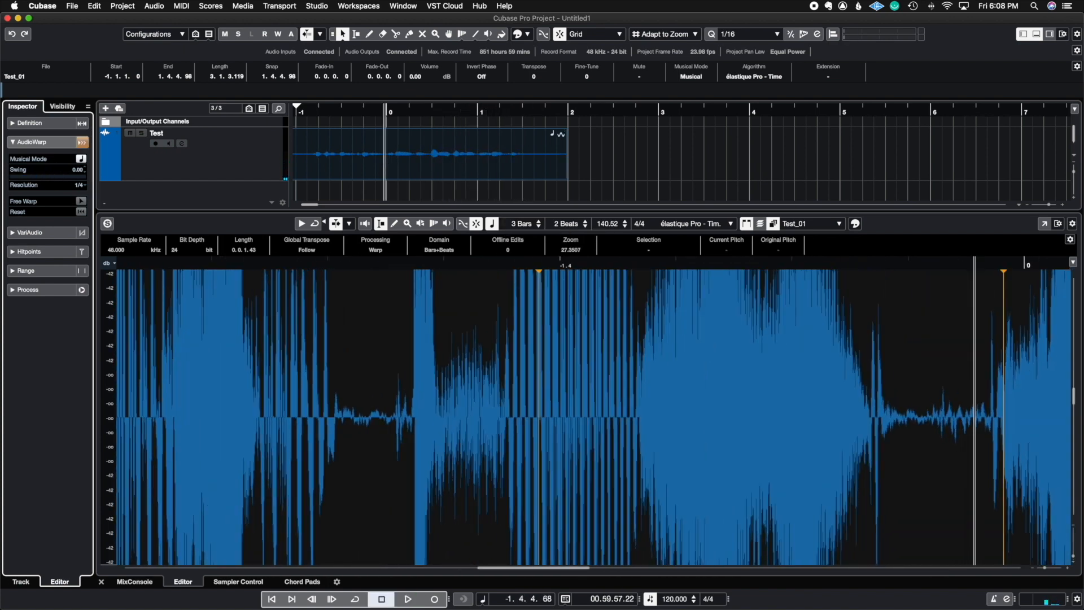
Try moving the warp marker near -1.4 with Free Warp, undo the moves and turn off Musical Mode.
{"action": "left_click", "coordinate": [83, 203]}
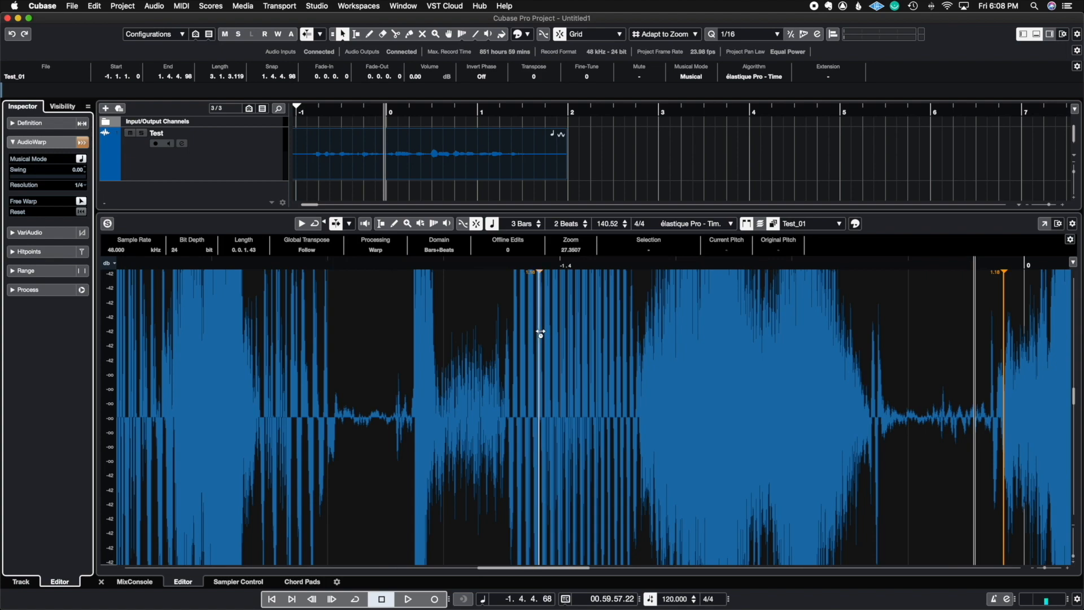
{"action": "mouse_move", "coordinate": [538, 333]}
{"action": "left_mouse_down"}
{"action": "mouse_move", "coordinate": [474, 329]}
{"action": "mouse_move", "coordinate": [725, 322]}
{"action": "mouse_move", "coordinate": [344, 285]}
{"action": "mouse_move", "coordinate": [578, 282]}
{"action": "mouse_move", "coordinate": [501, 265]}
{"action": "left_mouse_up"}
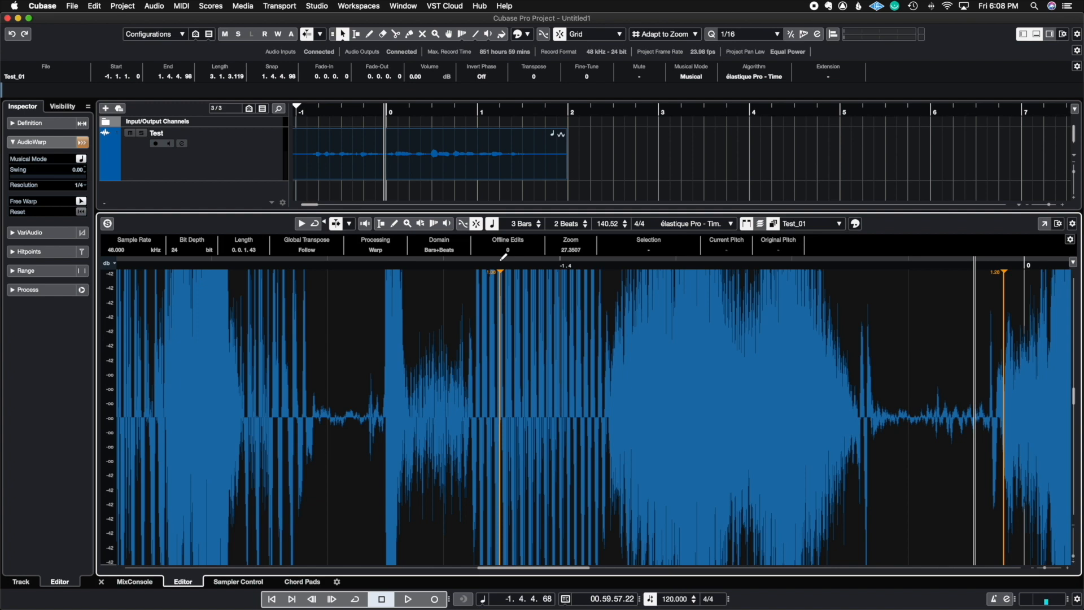
{"action": "left_click_drag", "start_coordinate": [505, 273], "coordinate": [552, 272]}
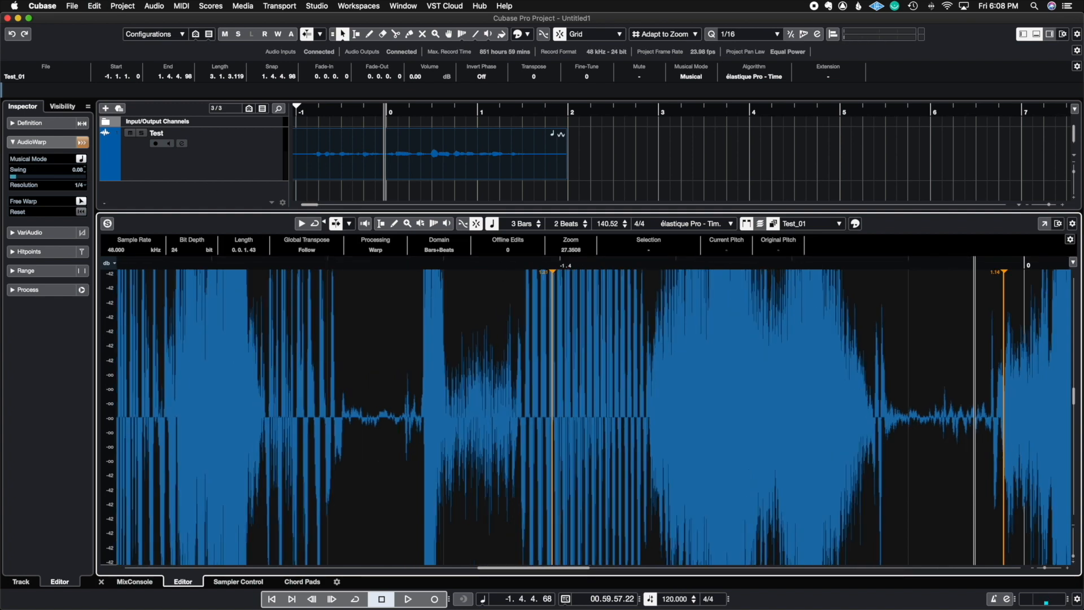
{"action": "scroll", "coordinate": [66, 176], "scroll_direction": "up", "scroll_amount": 10}
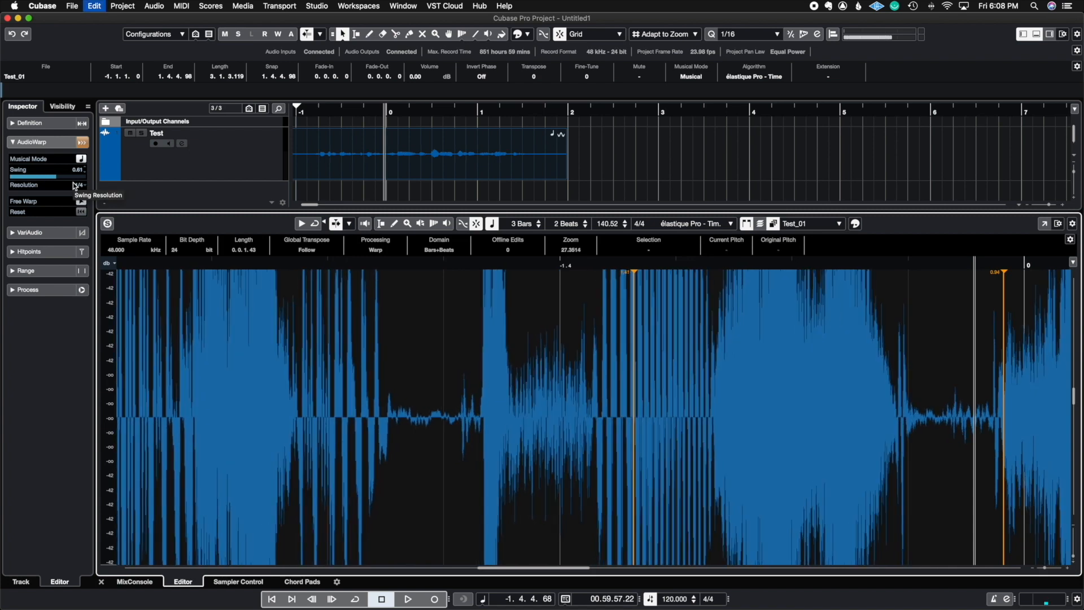
{"action": "left_click", "coordinate": [81, 159]}
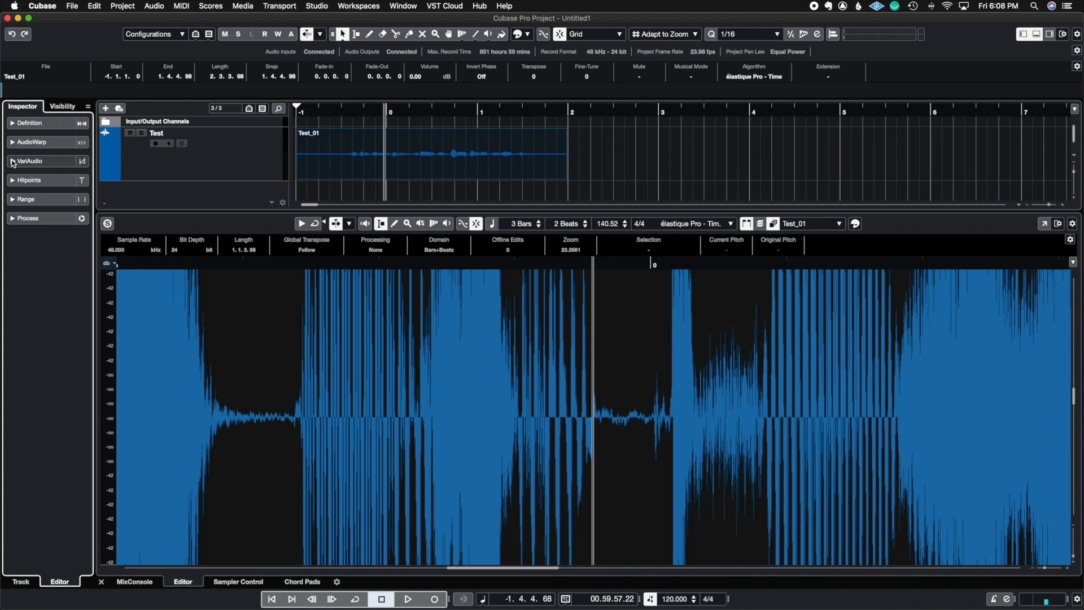
Enable Edit VariAudio for Test_01 and play back the clip with all its pitch segments in view.
{"action": "left_click", "coordinate": [13, 162]}
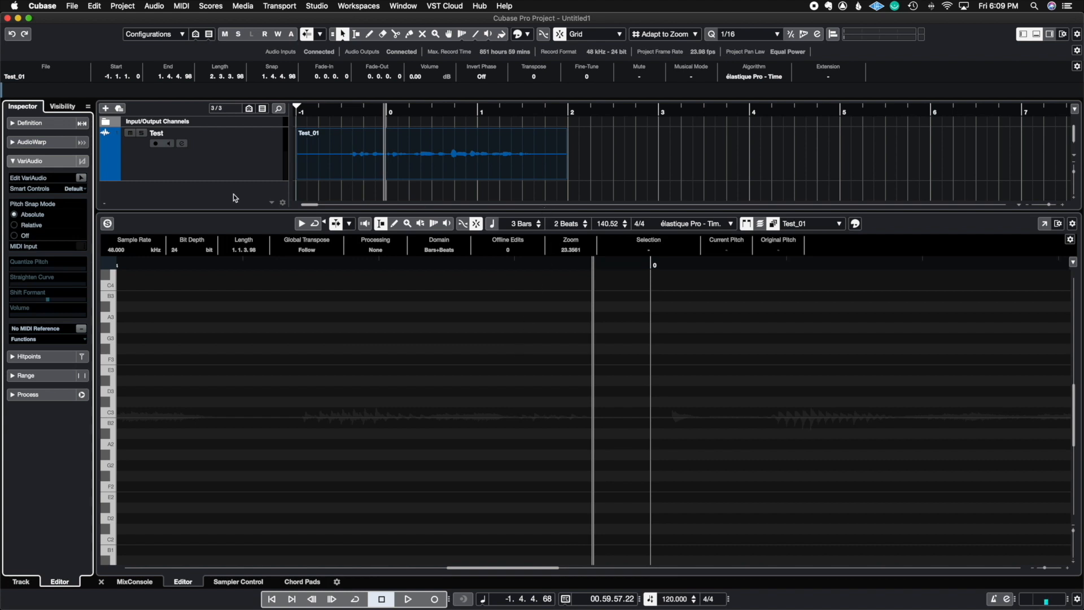
{"action": "left_click", "coordinate": [82, 178]}
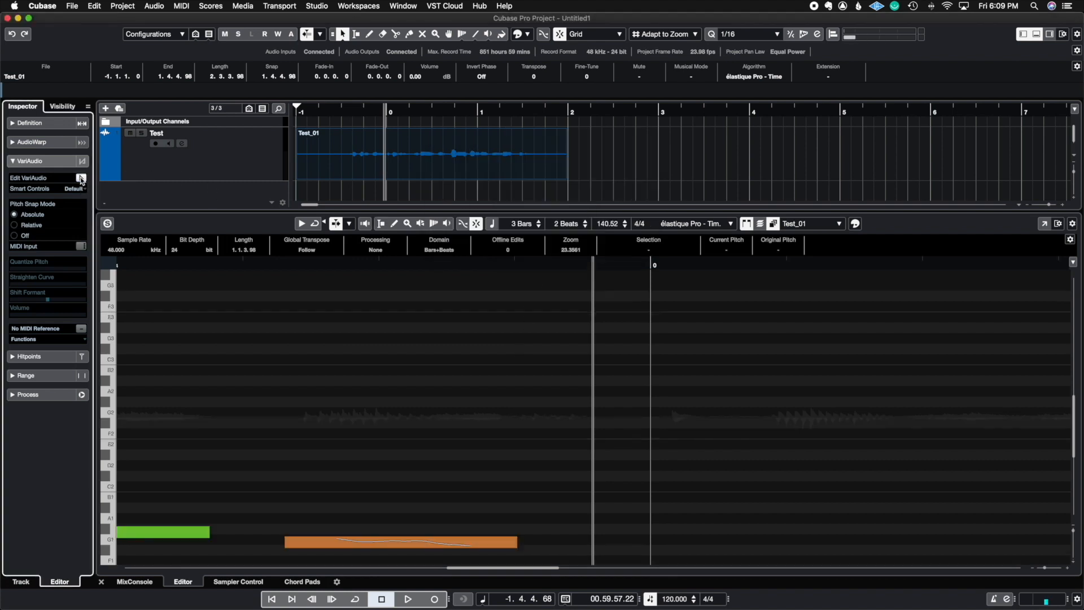
{"action": "left_click", "coordinate": [1043, 568]}
{"action": "left_click_drag", "start_coordinate": [1043, 569], "coordinate": [1036, 570]}
{"action": "scroll", "coordinate": [980, 506], "scroll_direction": "down", "scroll_amount": 5}
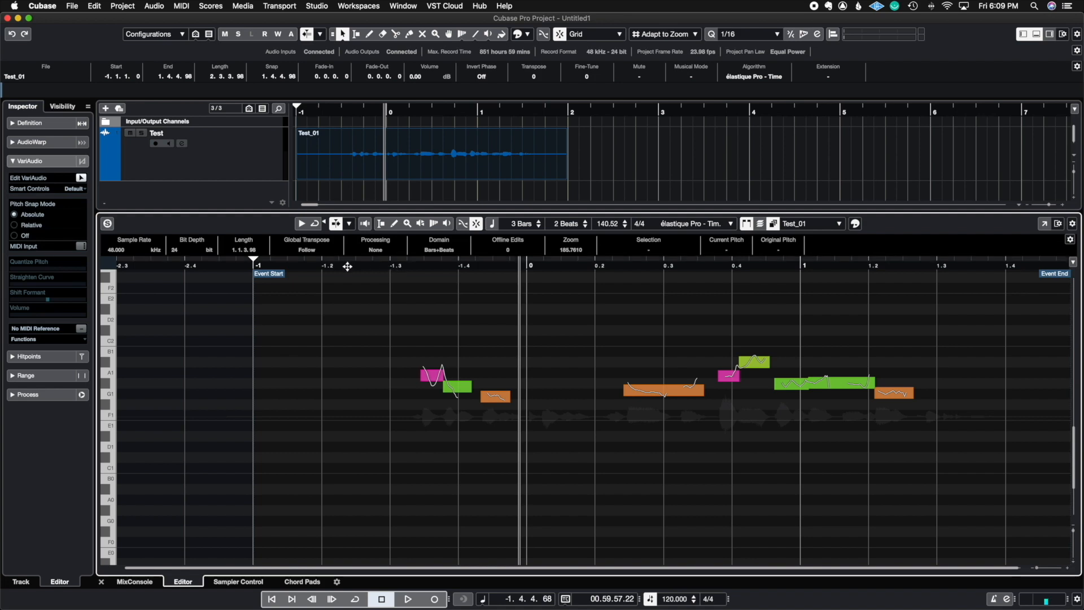
{"action": "key", "text": "space"}
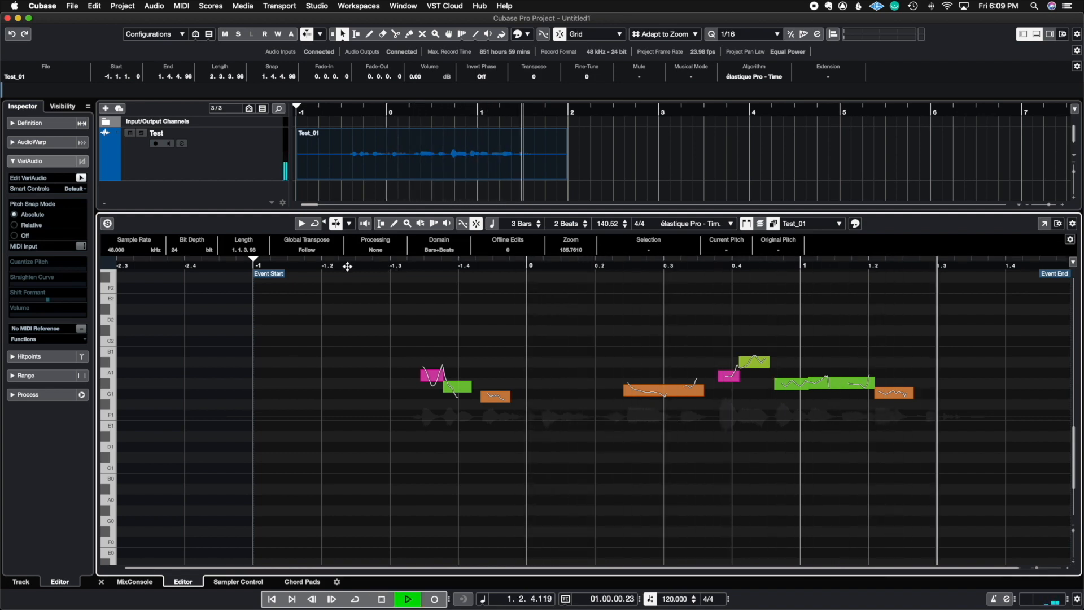
{"action": "key", "text": "space"}
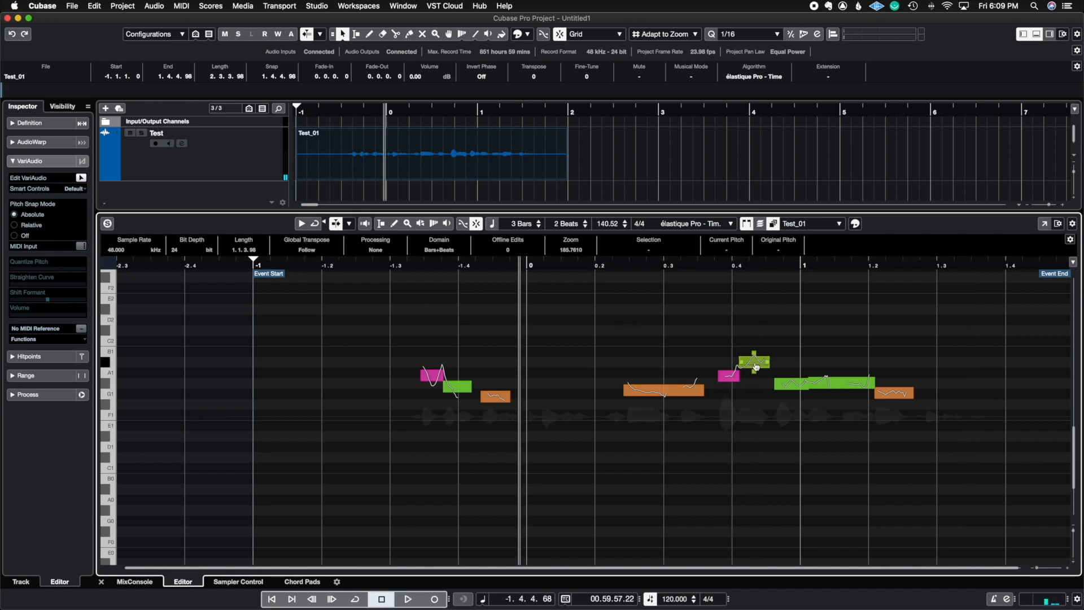
Raise the A#1 pitch segment just after 0.4 to D2 and play back the clip.
{"action": "left_click_drag", "start_coordinate": [756, 366], "coordinate": [756, 322]}
{"action": "key", "text": "space"}
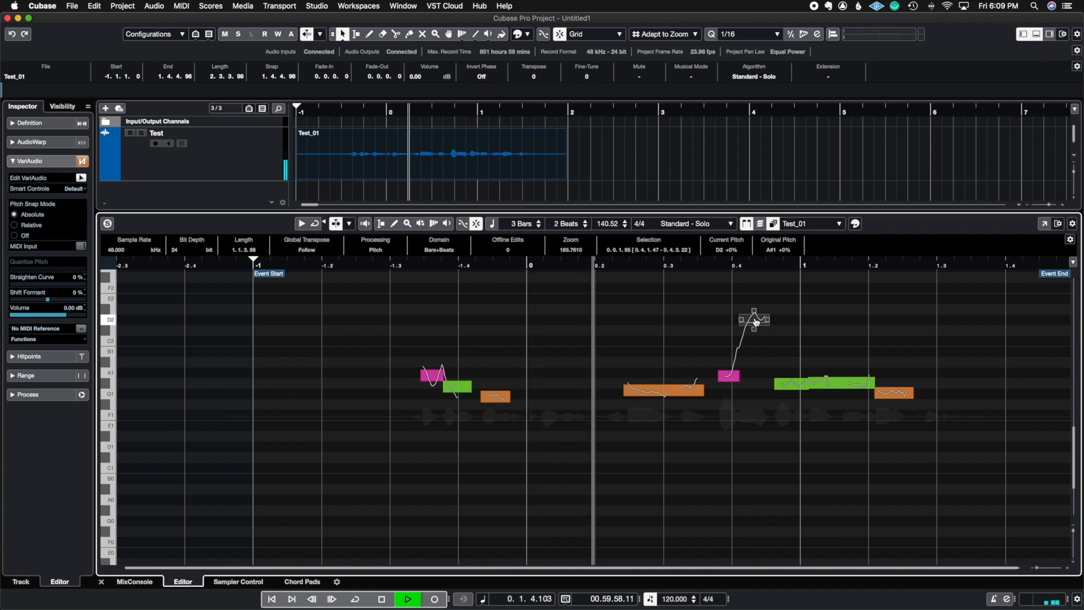
{"action": "key", "text": "space"}
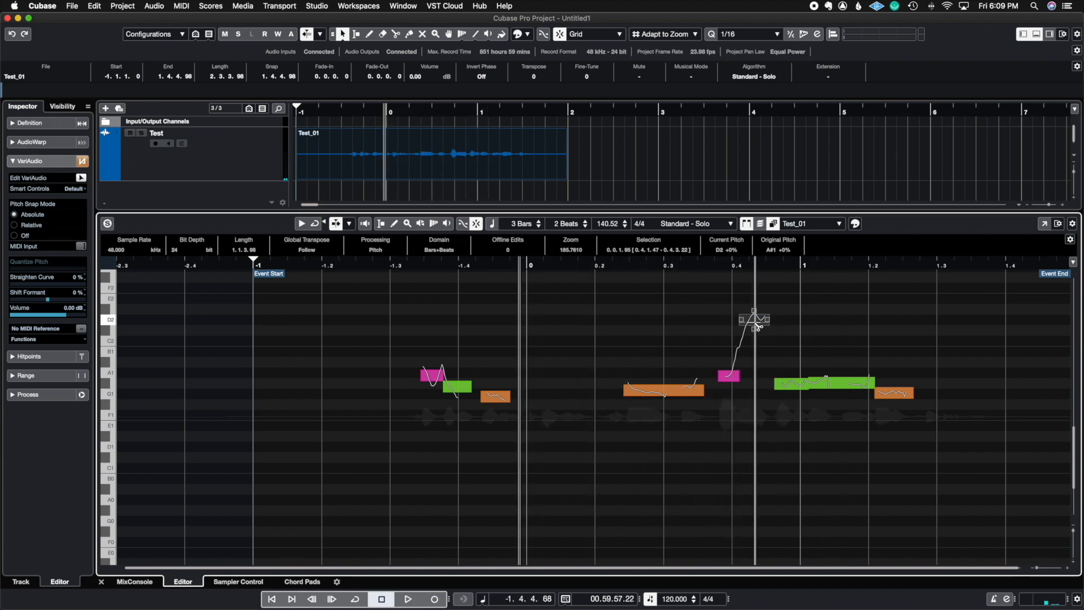
With Edit VariAudio active again, lower the long G1 segment around 0.3 to C1 and play back the clip.
{"action": "right_click", "coordinate": [756, 322]}
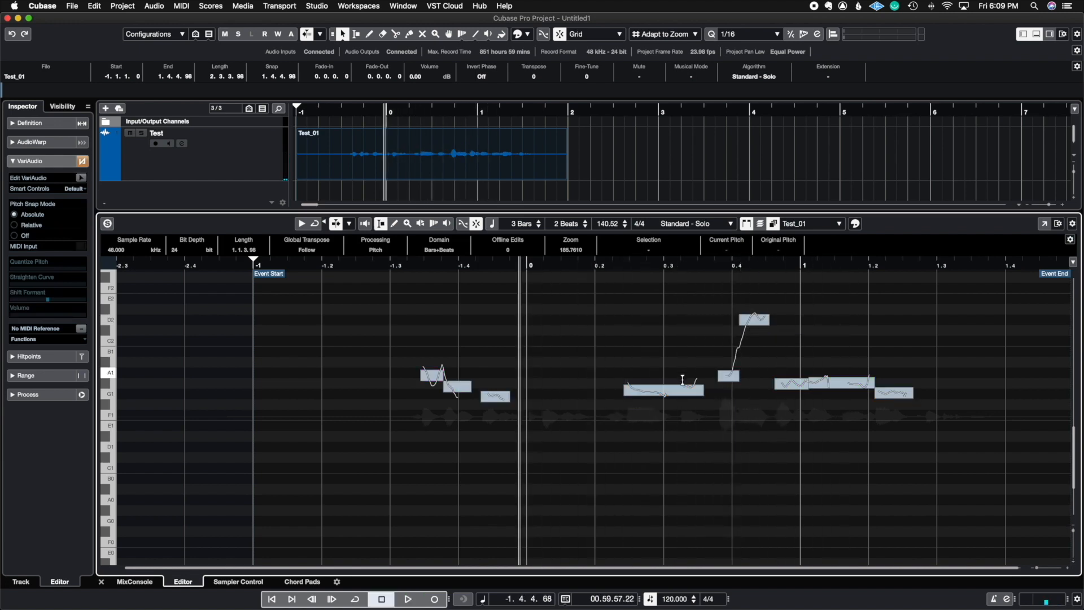
{"action": "left_click", "coordinate": [81, 179]}
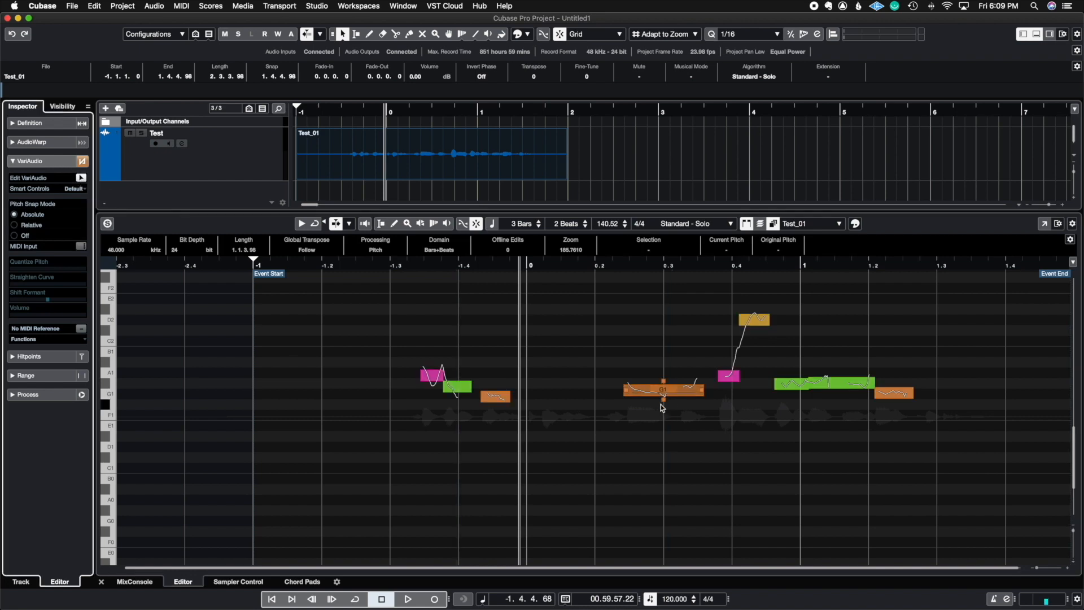
{"action": "left_click_drag", "start_coordinate": [665, 393], "coordinate": [656, 469]}
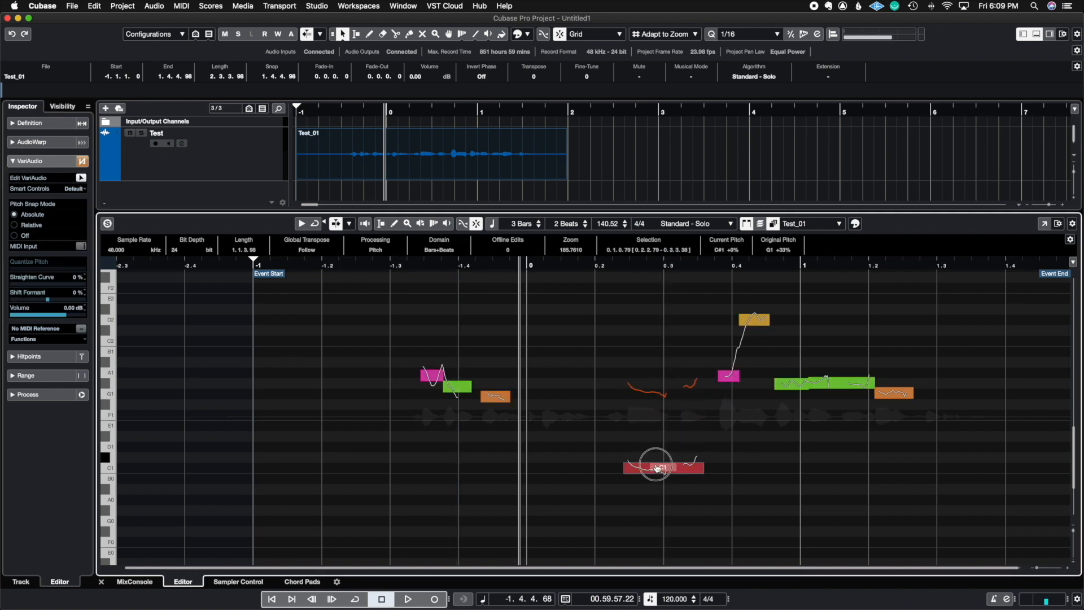
{"action": "key", "text": "space"}
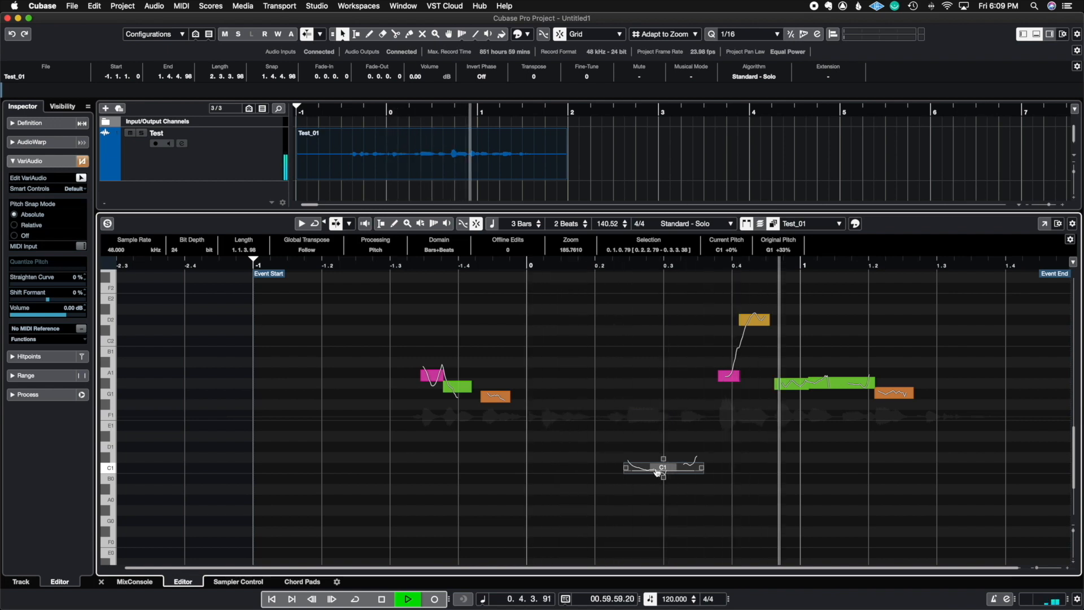
{"action": "key", "text": "space"}
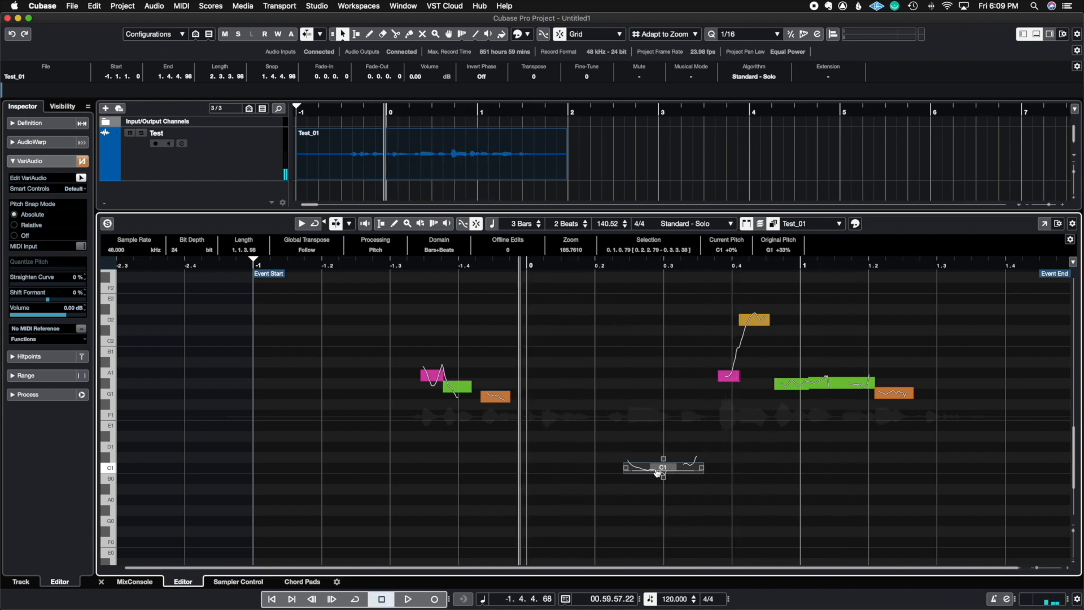
Select the upper pitch segments, undo the split of the first one, and toggle Edit VariAudio off and on.
{"action": "left_click_drag", "start_coordinate": [953, 297], "coordinate": [399, 395]}
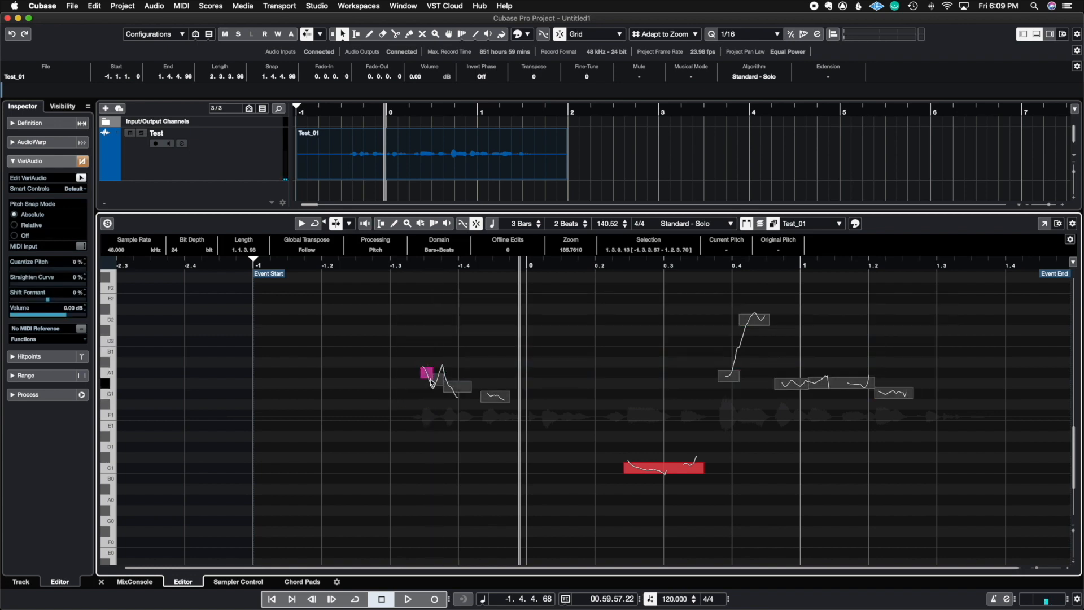
{"action": "key", "text": "super+z"}
{"action": "left_click", "coordinate": [232, 328]}
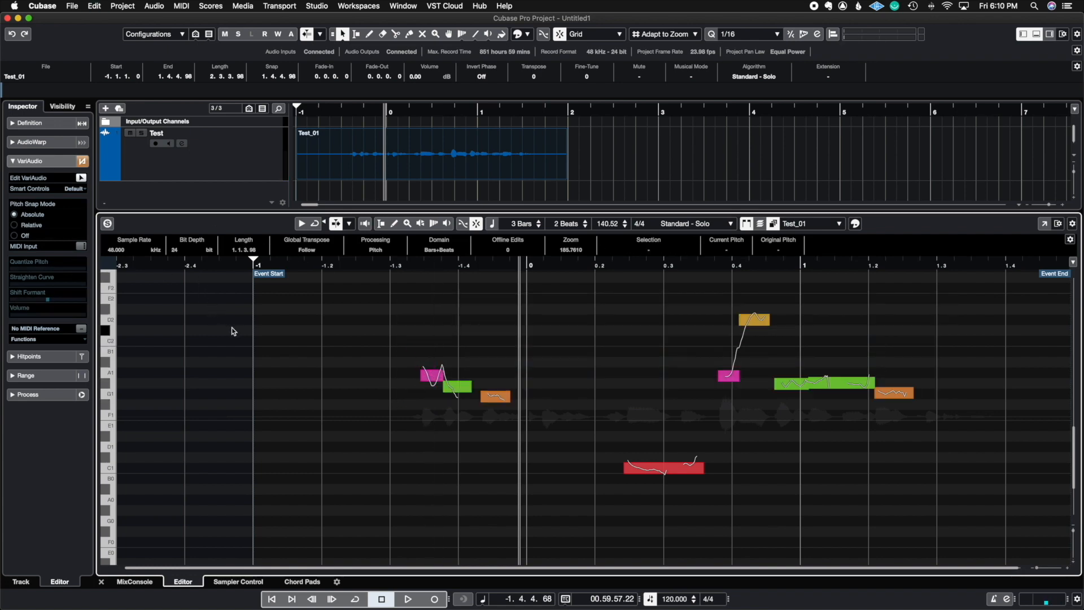
{"action": "left_click", "coordinate": [82, 178]}
{"action": "left_click", "coordinate": [83, 177]}
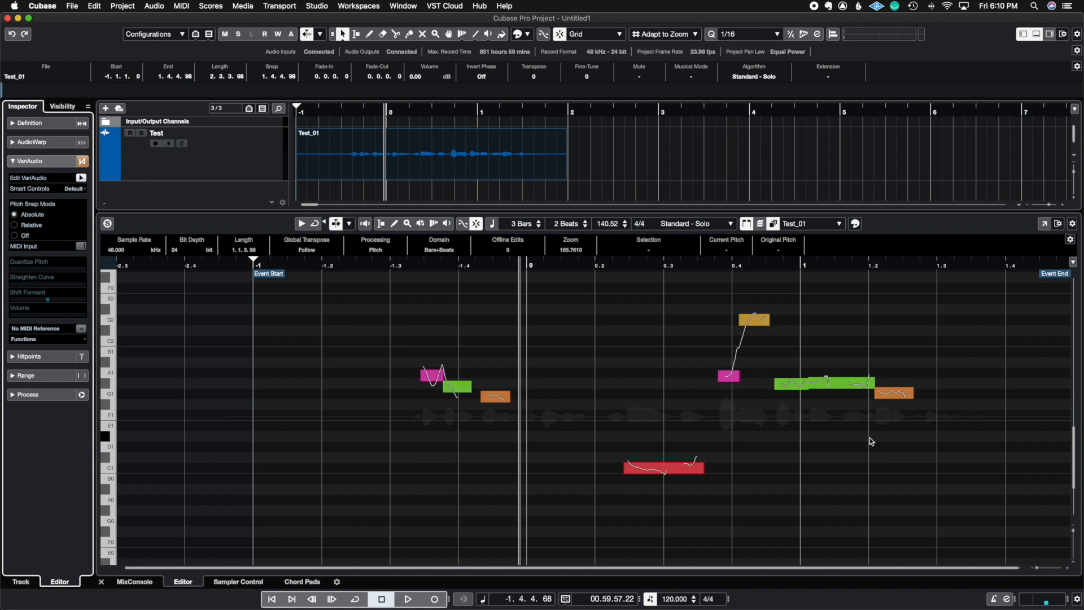
Select the pitch segments, lower them together so the G#1 ones reach G0, and play back the clip.
{"action": "left_click_drag", "start_coordinate": [960, 369], "coordinate": [525, 360]}
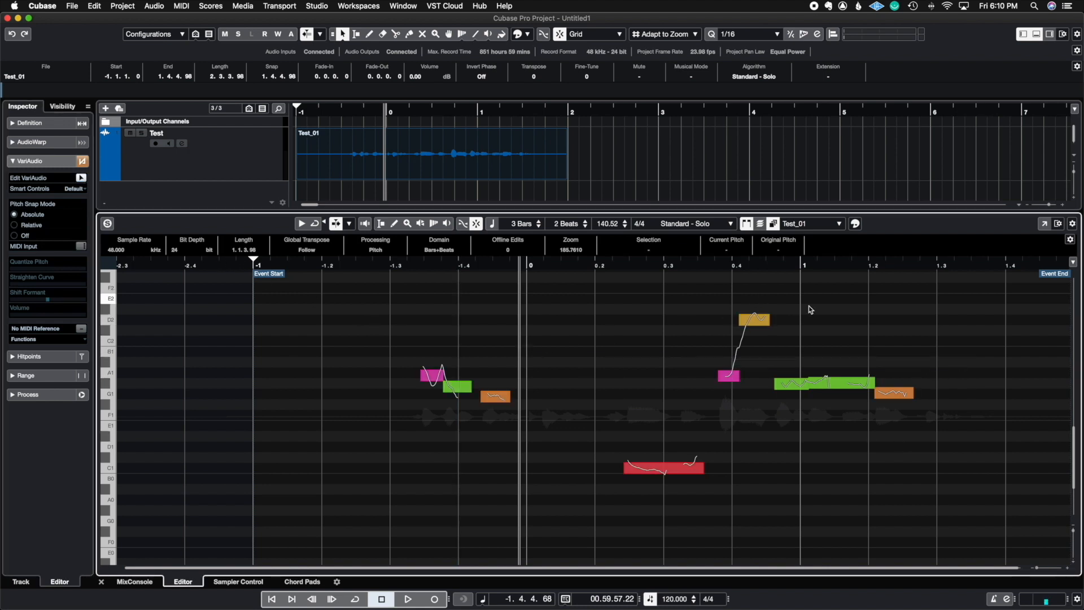
{"action": "left_click_drag", "start_coordinate": [955, 295], "coordinate": [356, 432]}
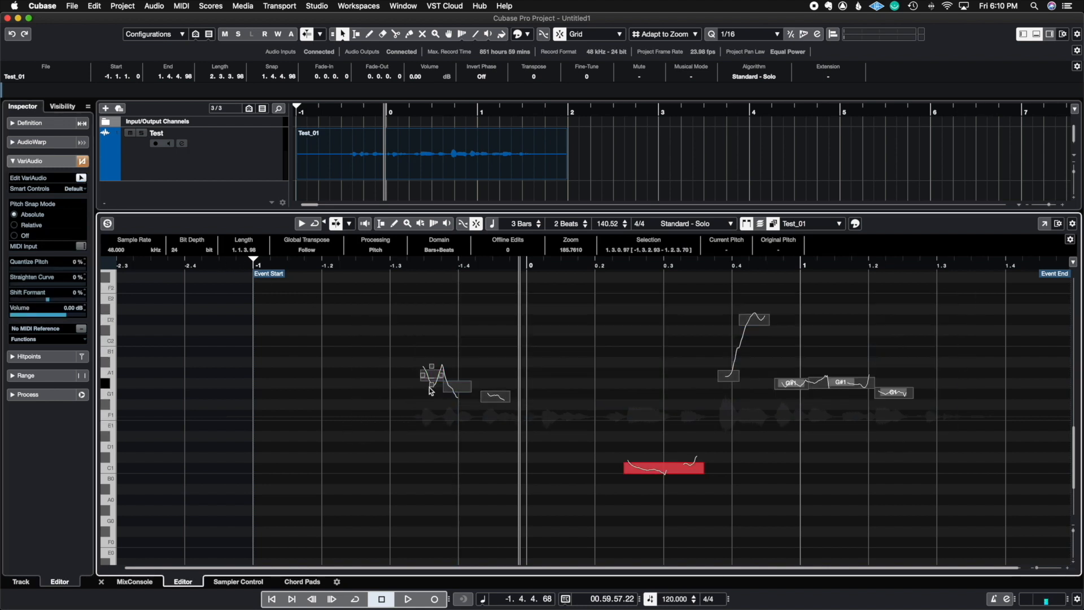
{"action": "left_click_drag", "start_coordinate": [459, 389], "coordinate": [467, 511]}
{"action": "key", "text": "space"}
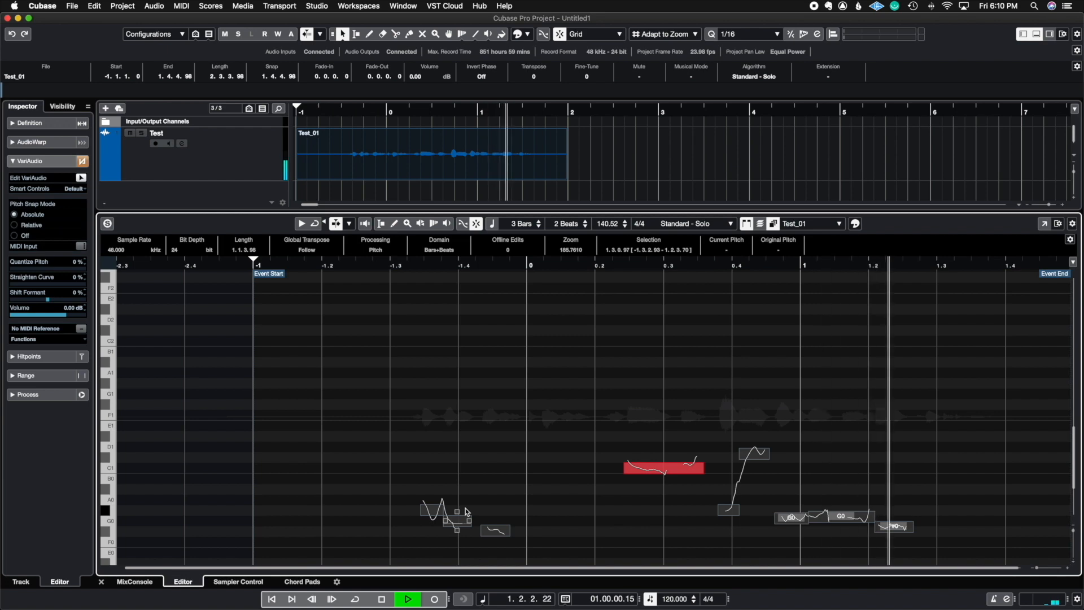
{"action": "key", "text": "space"}
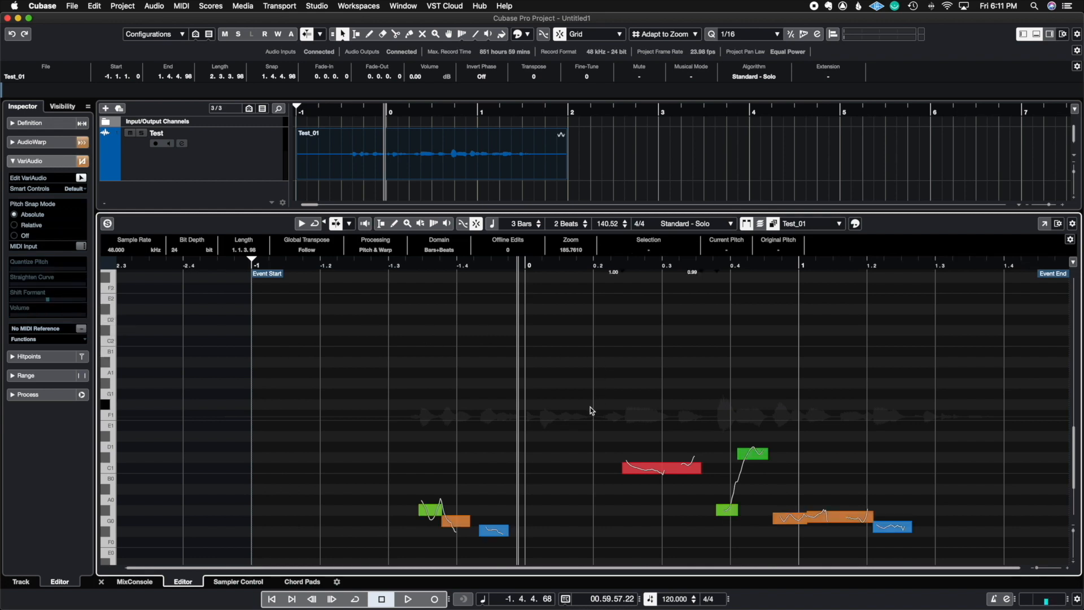
Undo the recent pitch and warp edits on Test_01 one after another, back to the unprocessed clip.
{"action": "key", "text": "super+z"}
{"action": "key", "text": "super+z"}
{"action": "key", "text": "super+z"}
{"action": "key", "text": "super+z"}
{"action": "key", "text": "super+z"}
{"action": "key", "text": "super+z"}
{"action": "key", "text": "super+z"}
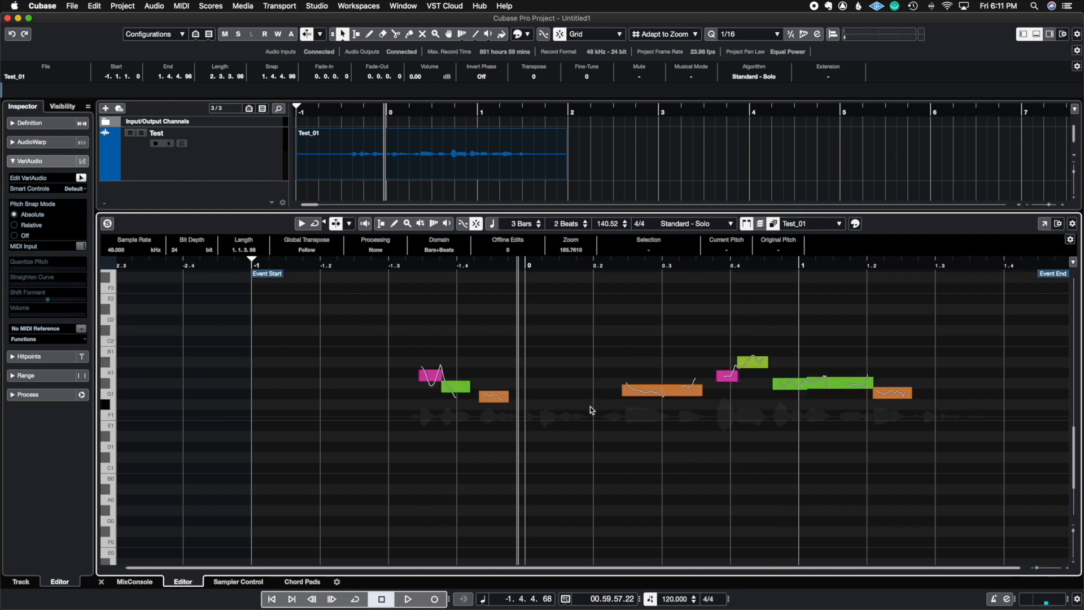
{"action": "key", "text": "super+z"}
{"action": "key", "text": "super+z"}
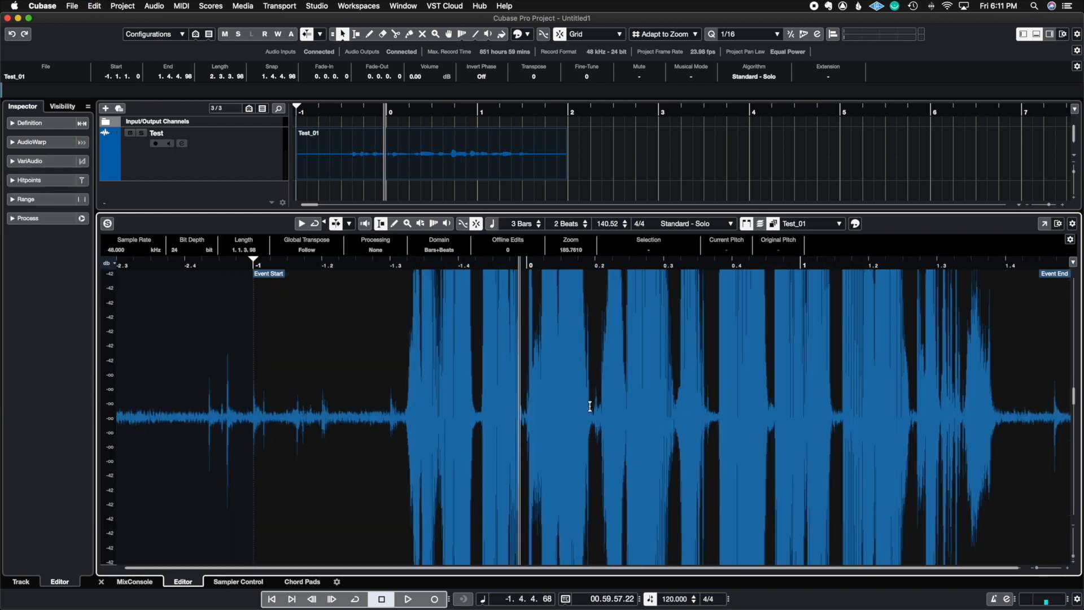
{"action": "key", "text": "super+z"}
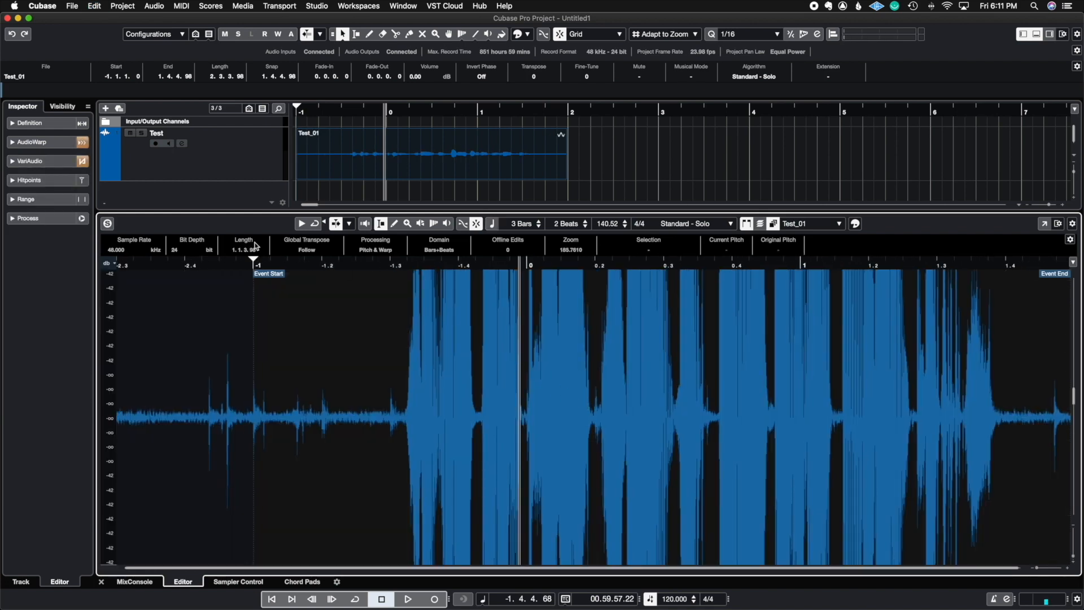
In the AudioWarp section, turn Musical Mode on and off again for Test_01.
{"action": "left_click", "coordinate": [54, 142]}
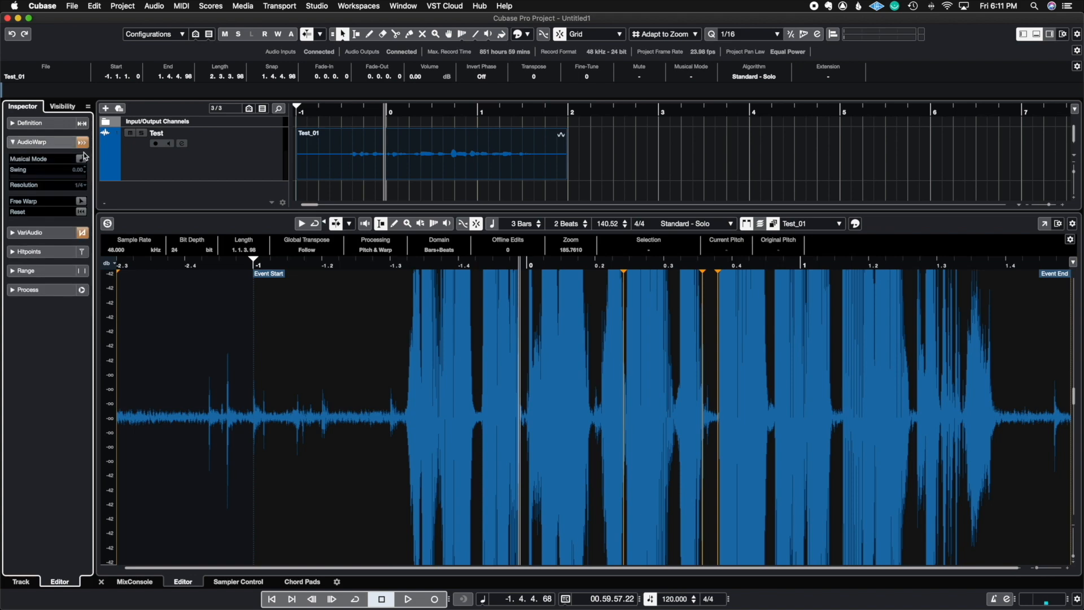
{"action": "left_click", "coordinate": [82, 159]}
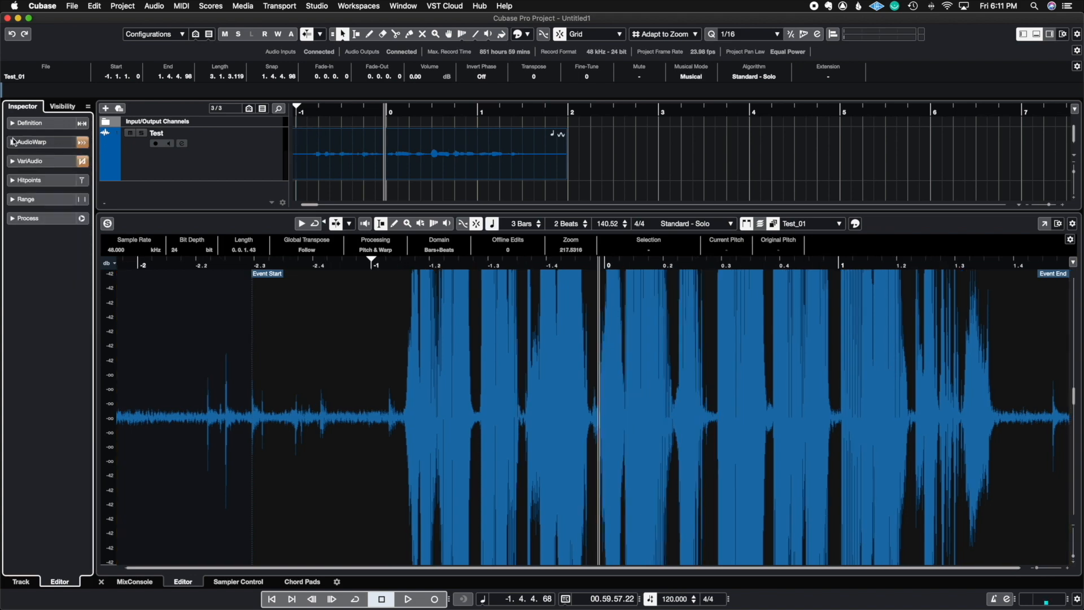
{"action": "left_click", "coordinate": [82, 159]}
{"action": "left_click", "coordinate": [34, 141]}
Enable Edit VariAudio for Test_01 and play back the clip with its lowered pitch segments in view.
{"action": "left_click", "coordinate": [28, 161]}
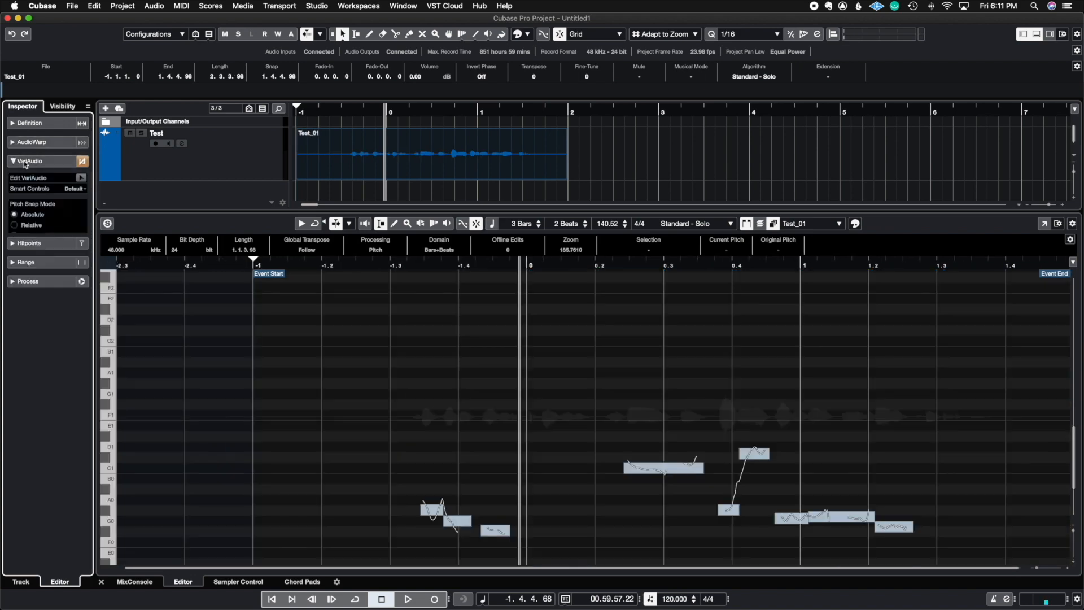
{"action": "left_click", "coordinate": [82, 177]}
{"action": "scroll", "coordinate": [617, 443], "scroll_direction": "down", "scroll_amount": 5}
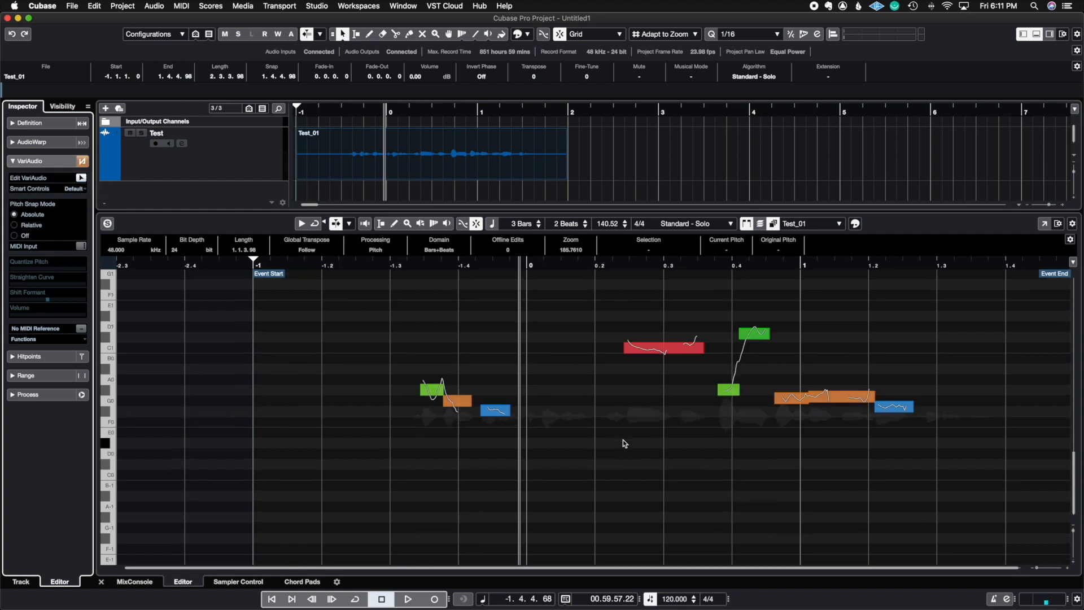
{"action": "key", "text": "space"}
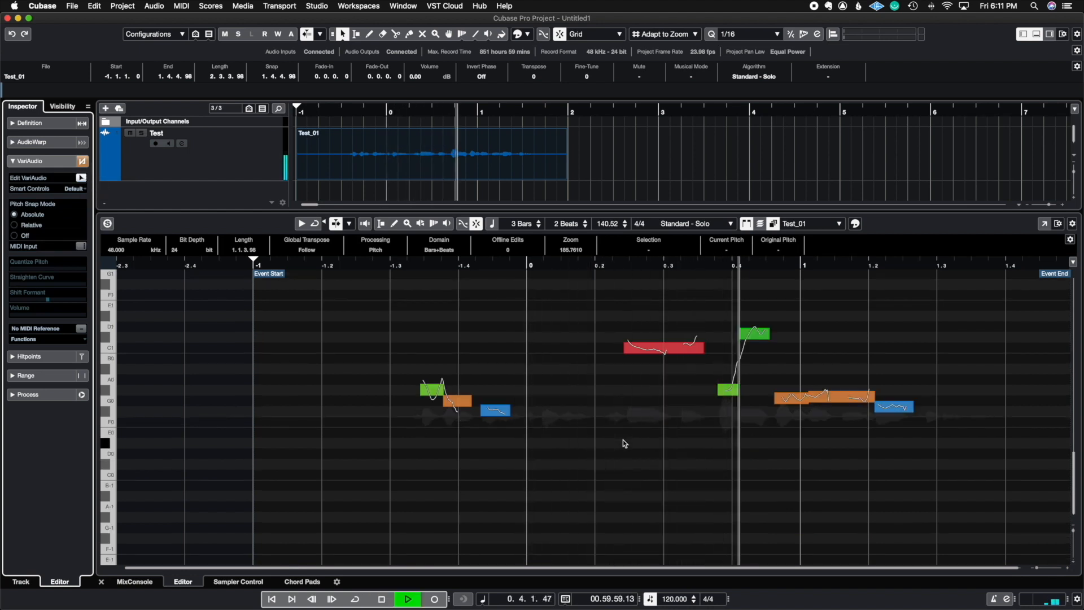
{"action": "key", "text": "space"}
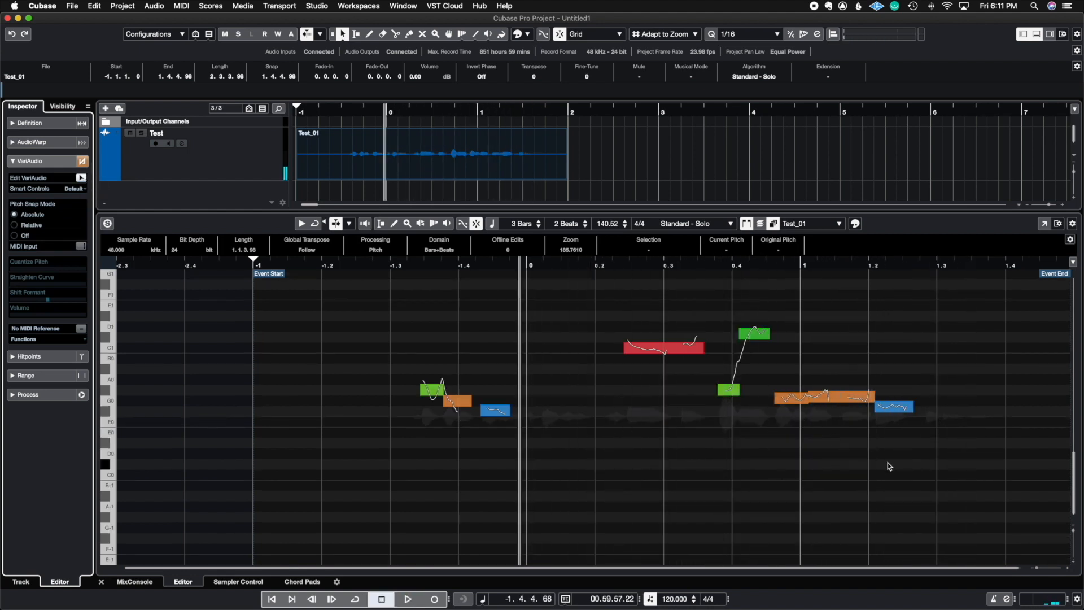
Select all pitch segments, raise them together so the long one around 0.3 sits at C#2, and play back the clip.
{"action": "left_click_drag", "start_coordinate": [888, 462], "coordinate": [378, 277]}
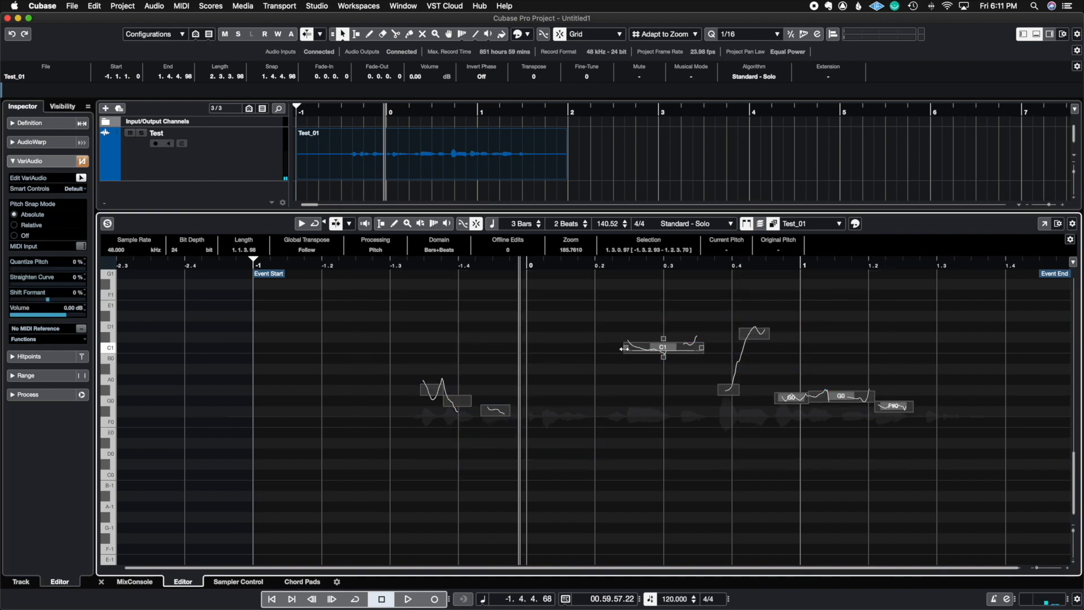
{"action": "left_click_drag", "start_coordinate": [650, 351], "coordinate": [658, 387]}
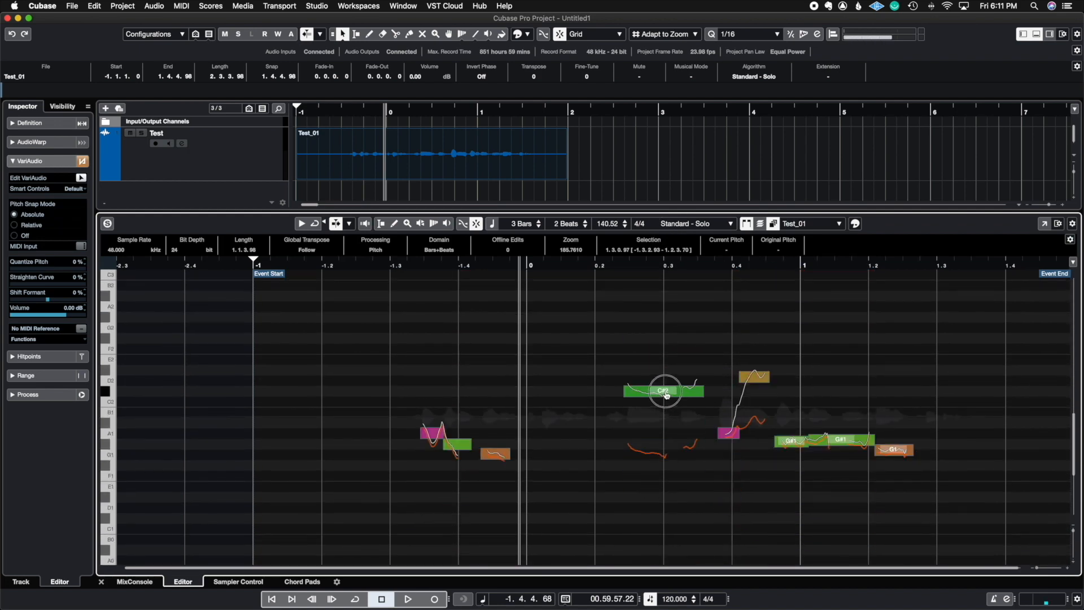
{"action": "left_click", "coordinate": [639, 377]}
{"action": "key", "text": "space"}
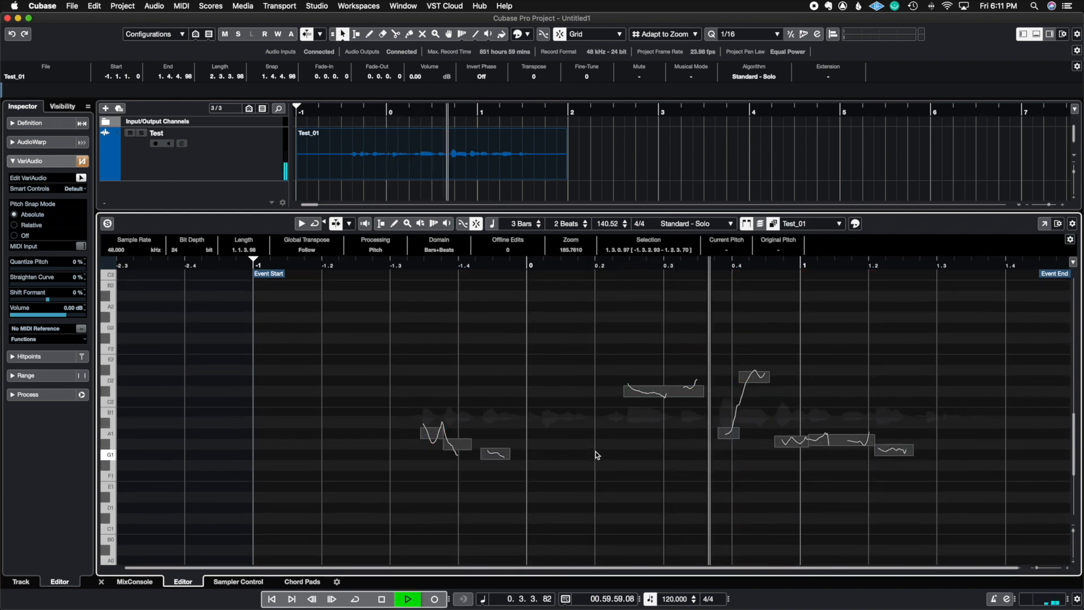
{"action": "key", "text": "space"}
Lower all selected segments together so the long one sits at G#1, play back the clip, and clear the selection.
{"action": "left_click_drag", "start_coordinate": [658, 397], "coordinate": [644, 446]}
{"action": "key", "text": "space"}
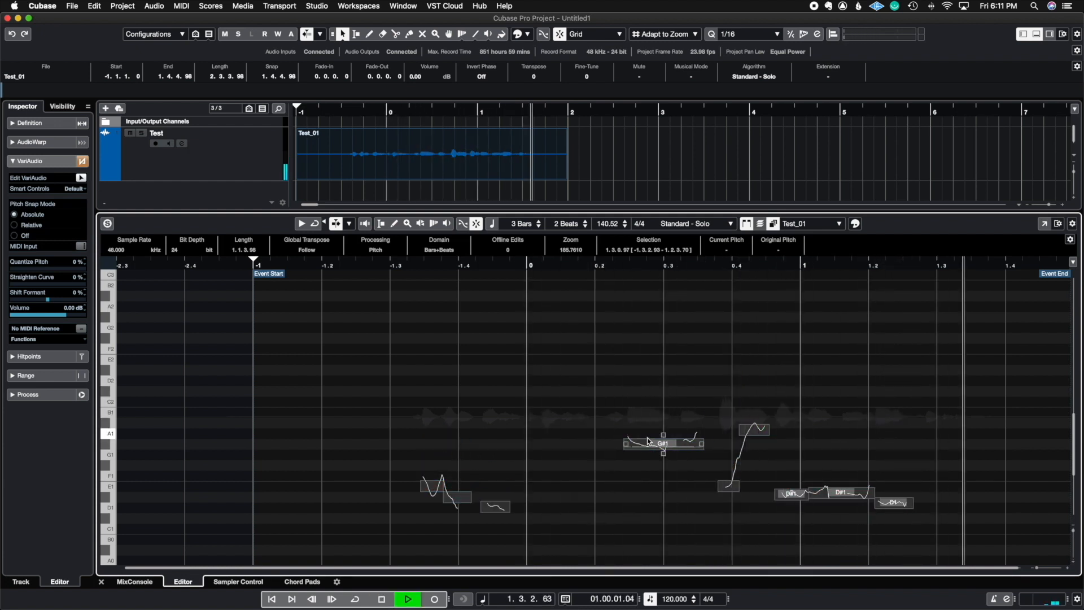
{"action": "key", "text": "space"}
{"action": "left_click", "coordinate": [698, 390]}
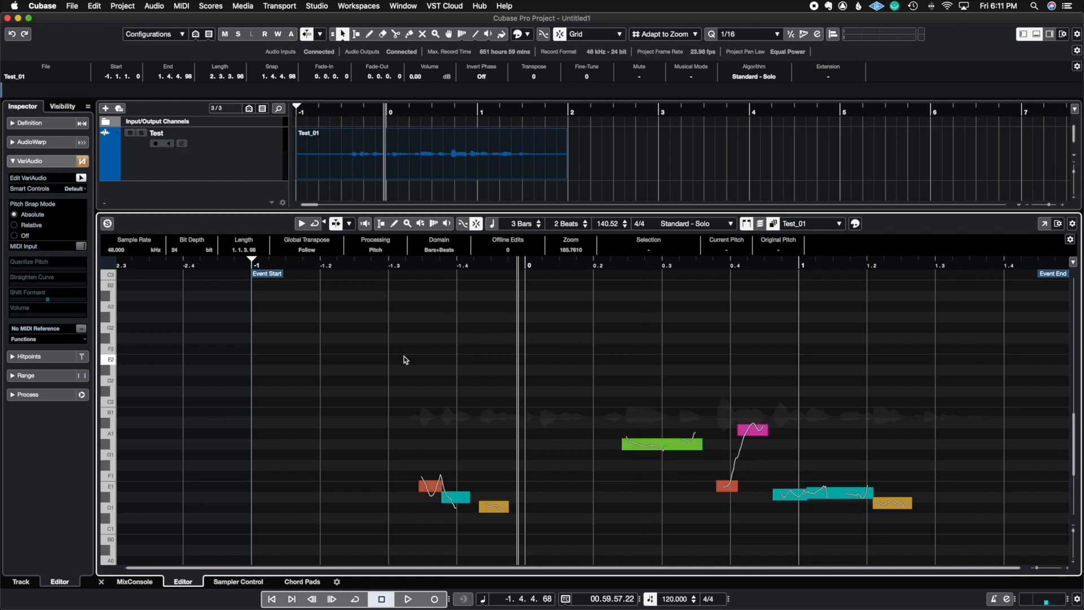
Select the long G#1 segment and warp its start earlier to 0.2.2.8.
{"action": "key", "text": "2"}
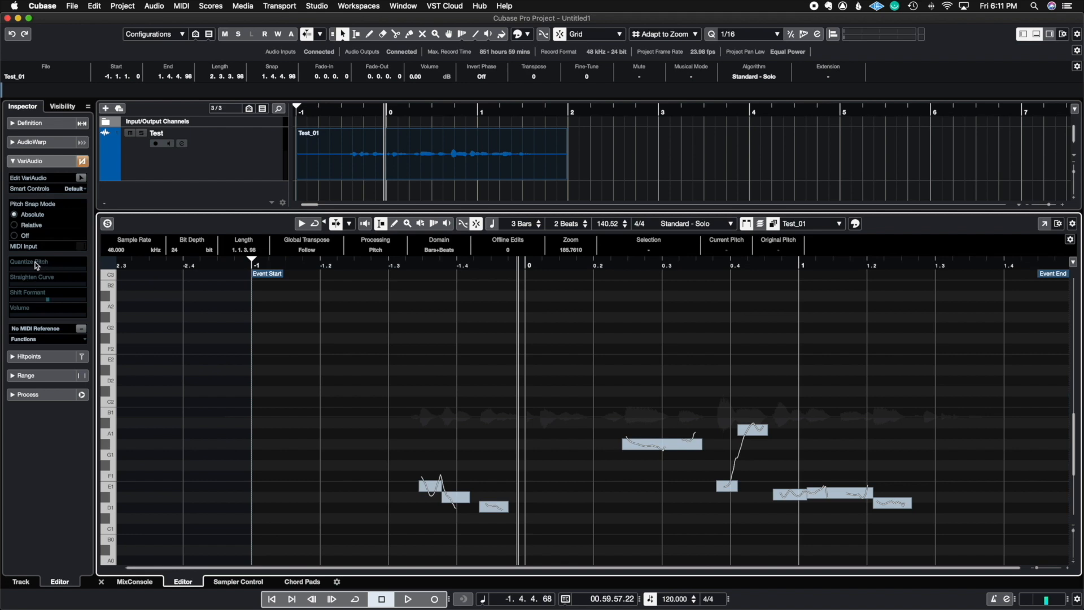
{"action": "key", "text": "1"}
{"action": "left_click", "coordinate": [624, 444]}
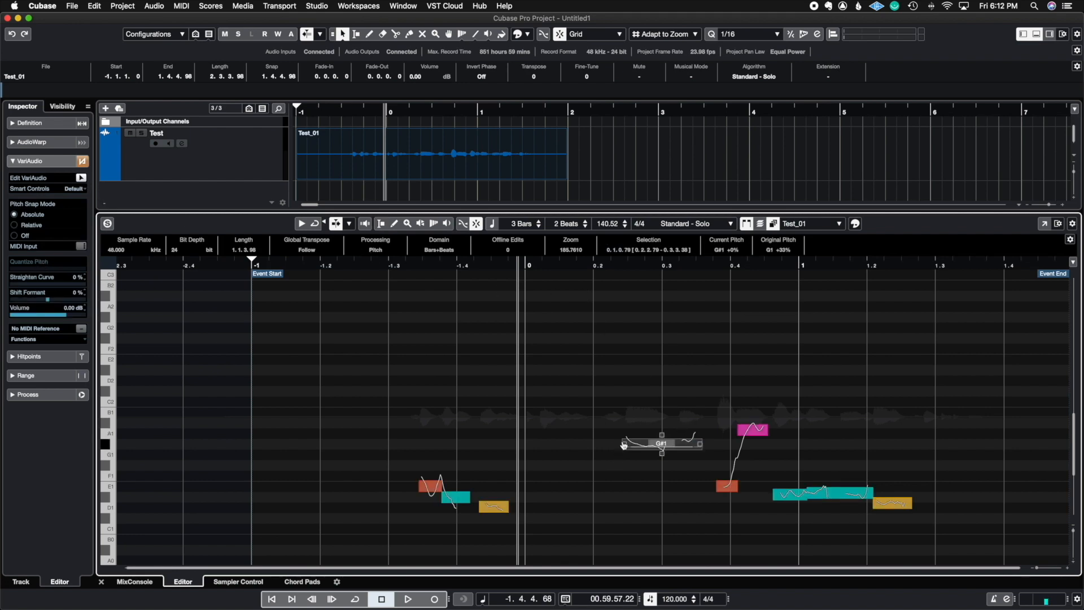
{"action": "mouse_move", "coordinate": [625, 445]}
{"action": "left_mouse_down"}
{"action": "mouse_move", "coordinate": [568, 440]}
{"action": "mouse_move", "coordinate": [679, 450]}
{"action": "mouse_move", "coordinate": [600, 442]}
{"action": "mouse_move", "coordinate": [610, 443]}
{"action": "left_mouse_up"}
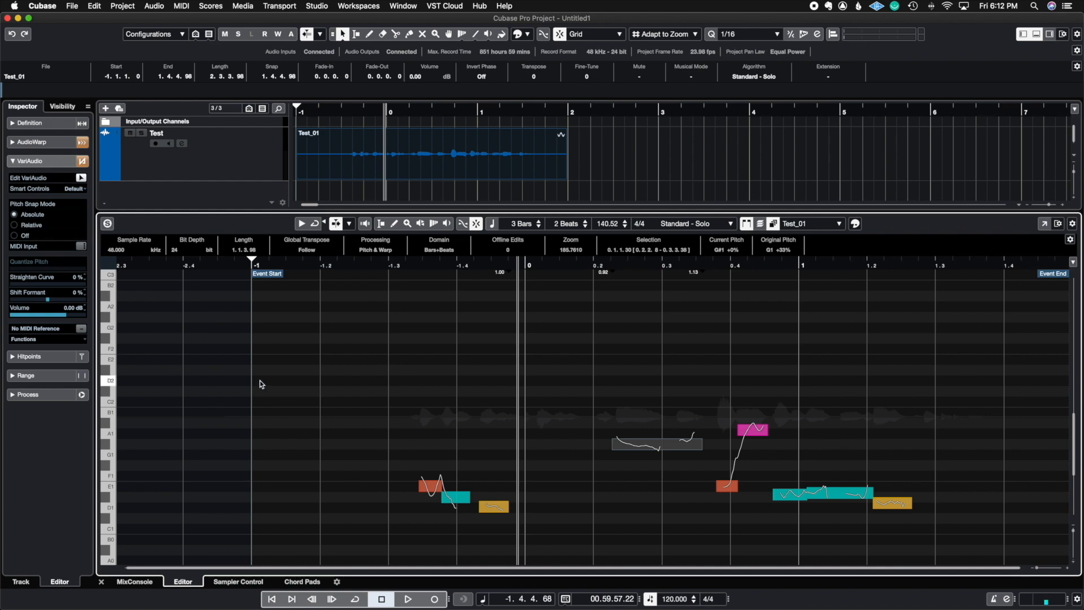
Try the upper smart control on the long G#1 segment and set its Quantize Pitch to 6 %.
{"action": "left_click", "coordinate": [657, 431]}
{"action": "left_click_drag", "start_coordinate": [657, 430], "coordinate": [677, 348]}
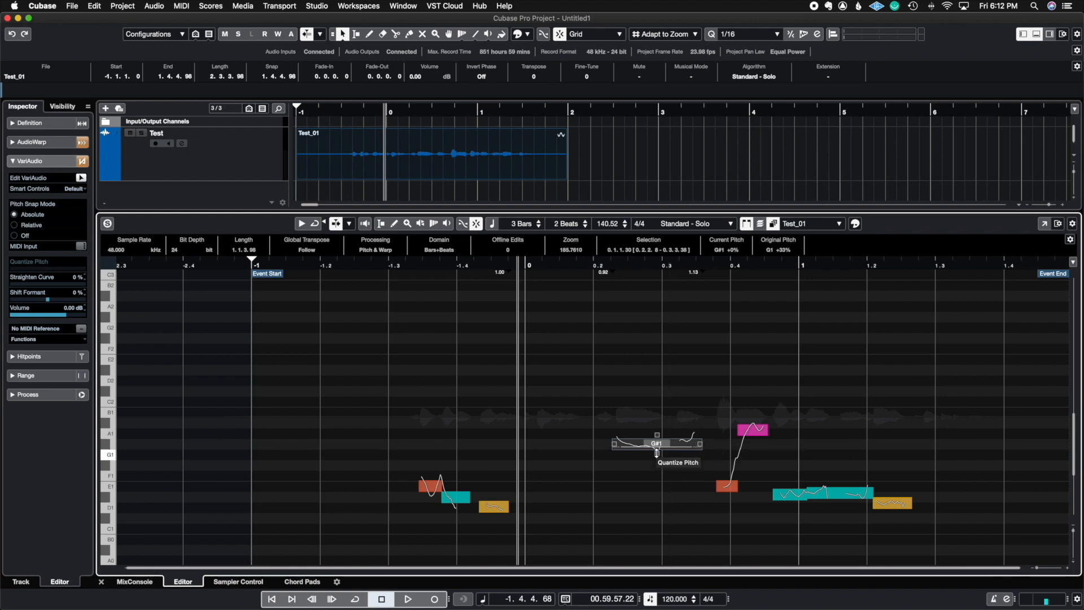
{"action": "mouse_move", "coordinate": [657, 451]}
{"action": "left_mouse_down"}
{"action": "mouse_move", "coordinate": [654, 473]}
{"action": "mouse_move", "coordinate": [655, 352]}
{"action": "mouse_move", "coordinate": [658, 455]}
{"action": "left_mouse_up"}
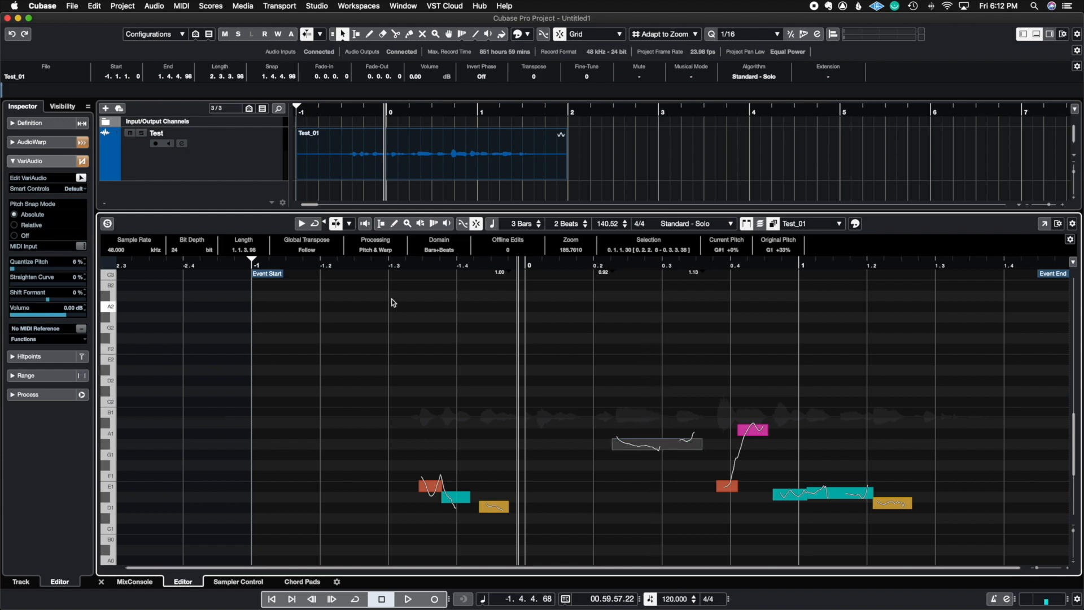
{"action": "left_click", "coordinate": [18, 269]}
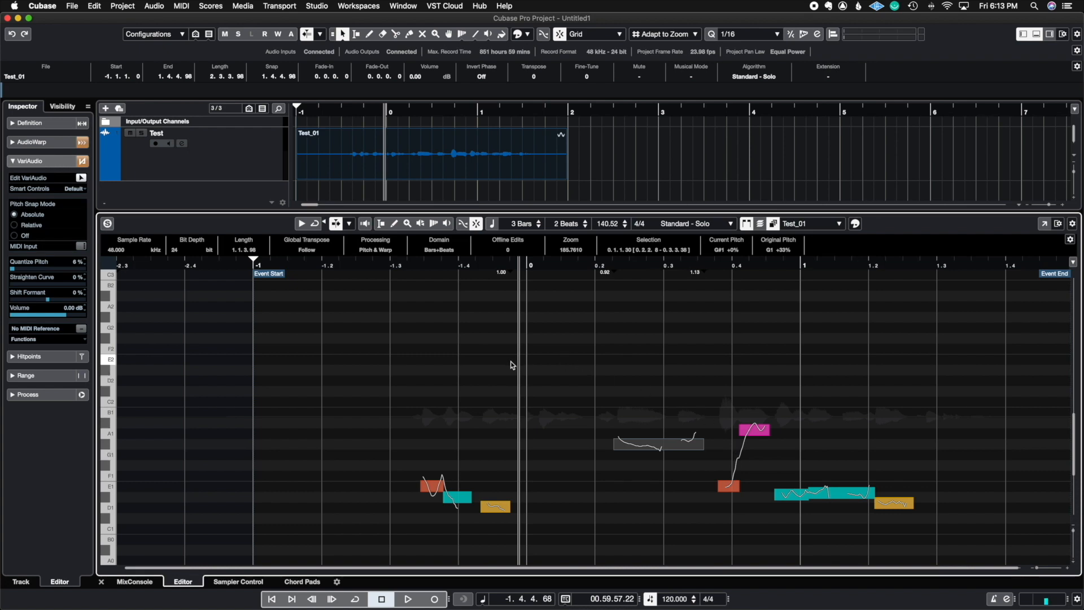
Turn off Edit VariAudio and open the Hitpoints section with hitpoint editing active for Test_01.
{"action": "left_click", "coordinate": [86, 178]}
{"action": "left_click", "coordinate": [23, 162]}
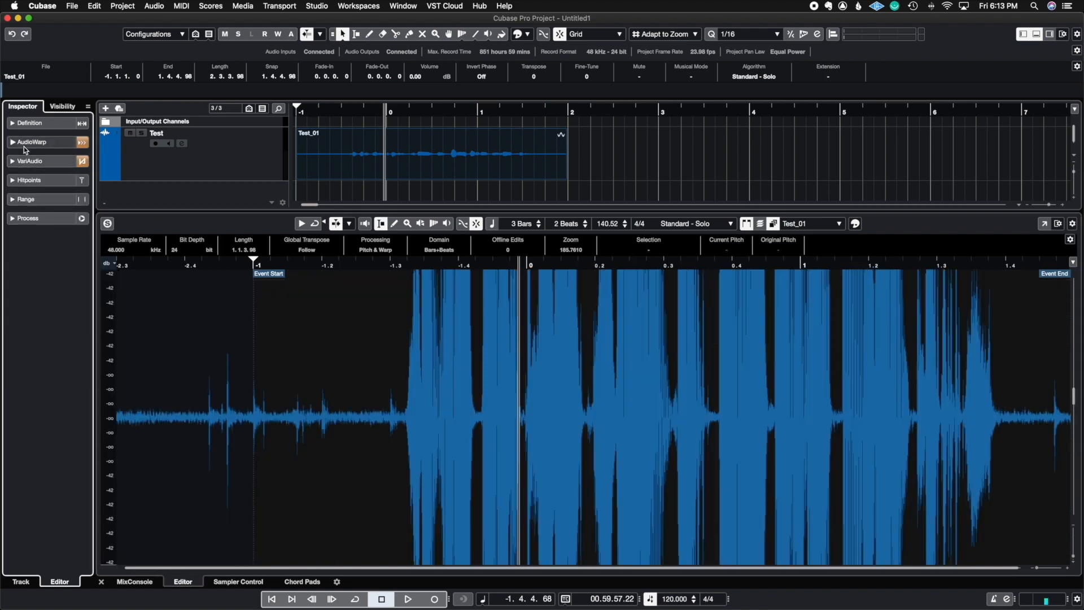
{"action": "left_click", "coordinate": [25, 180]}
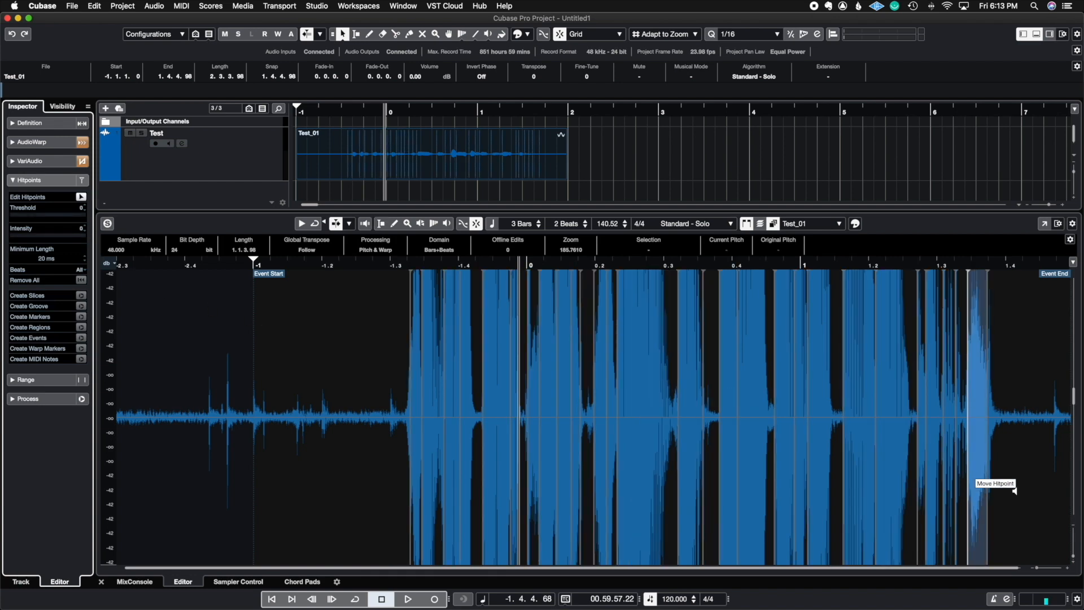
Examine the hitpoints and slices along the Test_01 waveform up close.
{"action": "left_click", "coordinate": [1068, 569]}
{"action": "left_click", "coordinate": [1068, 569]}
{"action": "left_click", "coordinate": [1069, 569]}
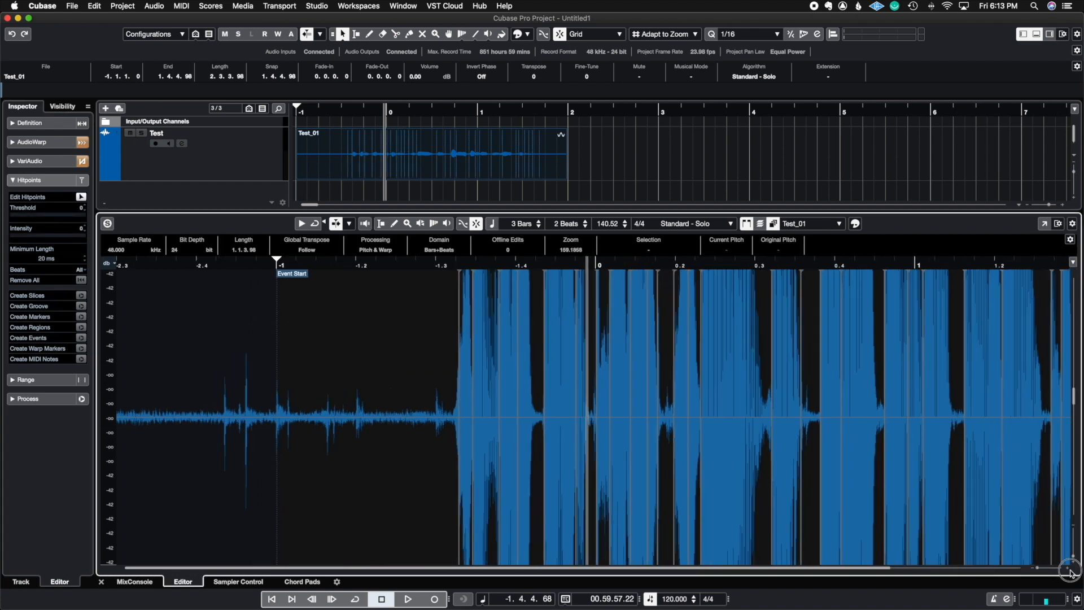
{"action": "left_click", "coordinate": [1069, 569]}
{"action": "left_click", "coordinate": [1068, 569]}
{"action": "left_click", "coordinate": [1069, 569]}
{"action": "left_click", "coordinate": [1069, 569]}
{"action": "left_click", "coordinate": [1069, 569]}
{"action": "left_click", "coordinate": [1068, 569]}
{"action": "left_click", "coordinate": [1068, 569]}
{"action": "left_click", "coordinate": [1069, 569]}
{"action": "left_click", "coordinate": [1069, 569]}
{"action": "left_click", "coordinate": [1069, 569]}
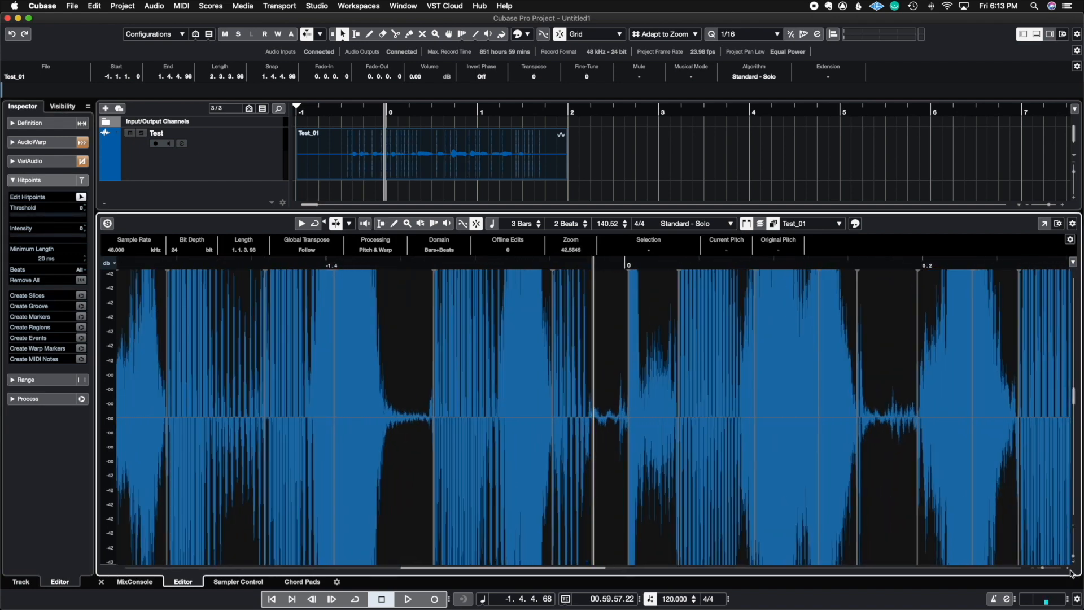
{"action": "scroll", "coordinate": [411, 570], "scroll_direction": "left", "scroll_amount": 10}
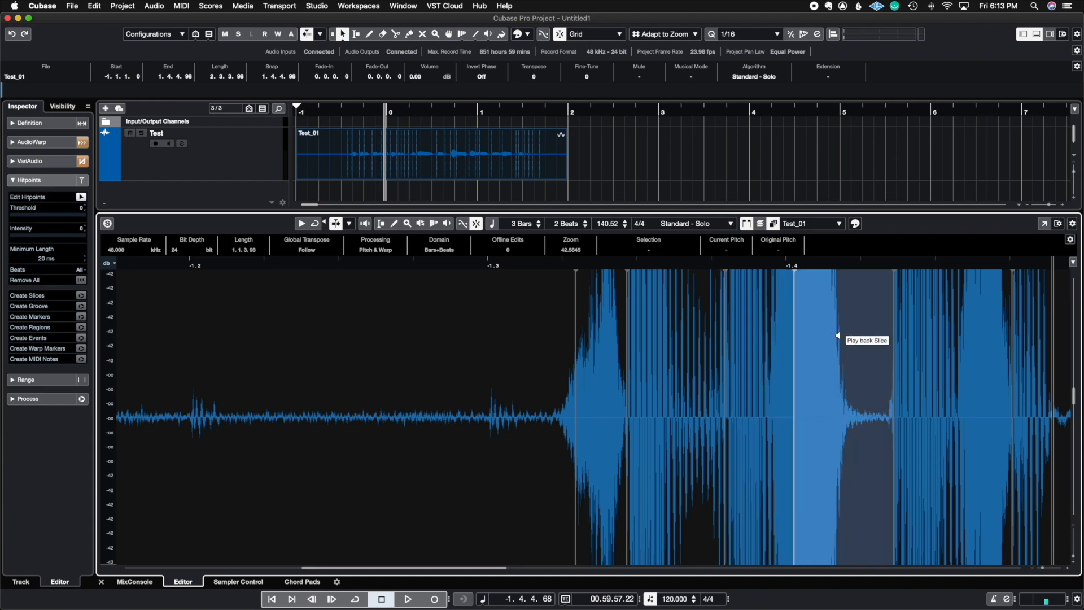
{"action": "scroll", "coordinate": [262, 415], "scroll_direction": "right", "scroll_amount": 10}
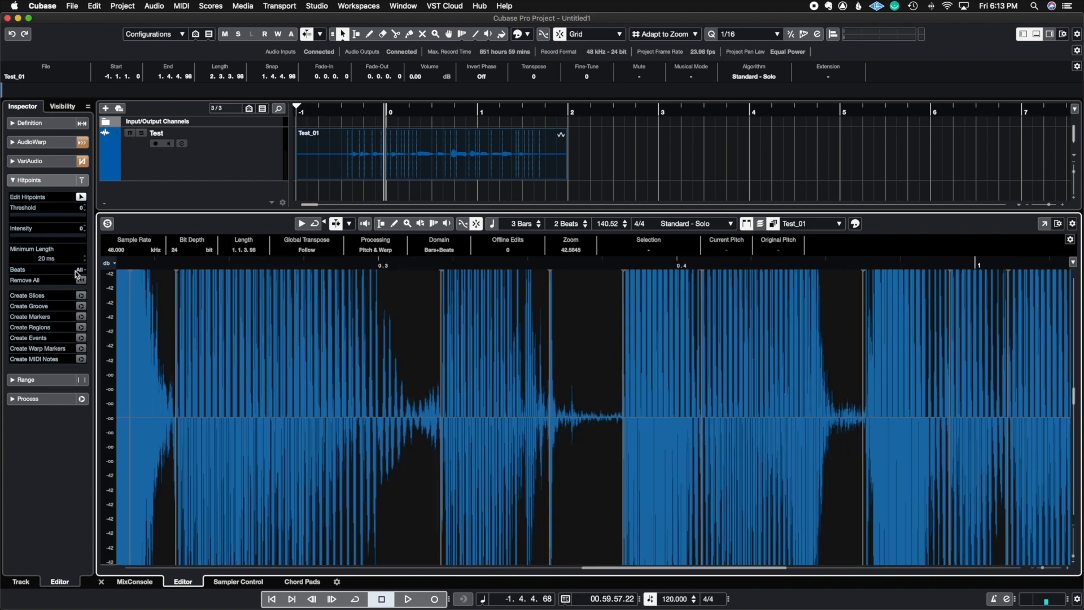
Raise the hitpoint Threshold to 100 and reset it to 0.
{"action": "left_click_drag", "start_coordinate": [25, 217], "coordinate": [220, 240]}
{"action": "left_click_drag", "start_coordinate": [52, 223], "coordinate": [86, 217]}
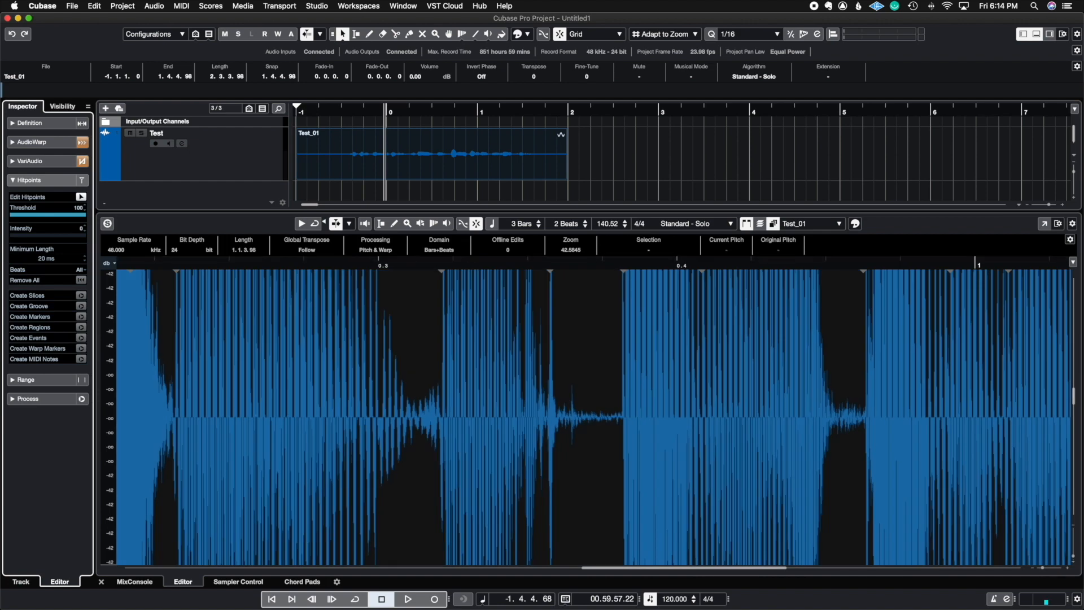
{"action": "left_click_drag", "start_coordinate": [76, 217], "coordinate": [13, 218]}
{"action": "double_click", "coordinate": [80, 209]}
{"action": "key", "text": "Return"}
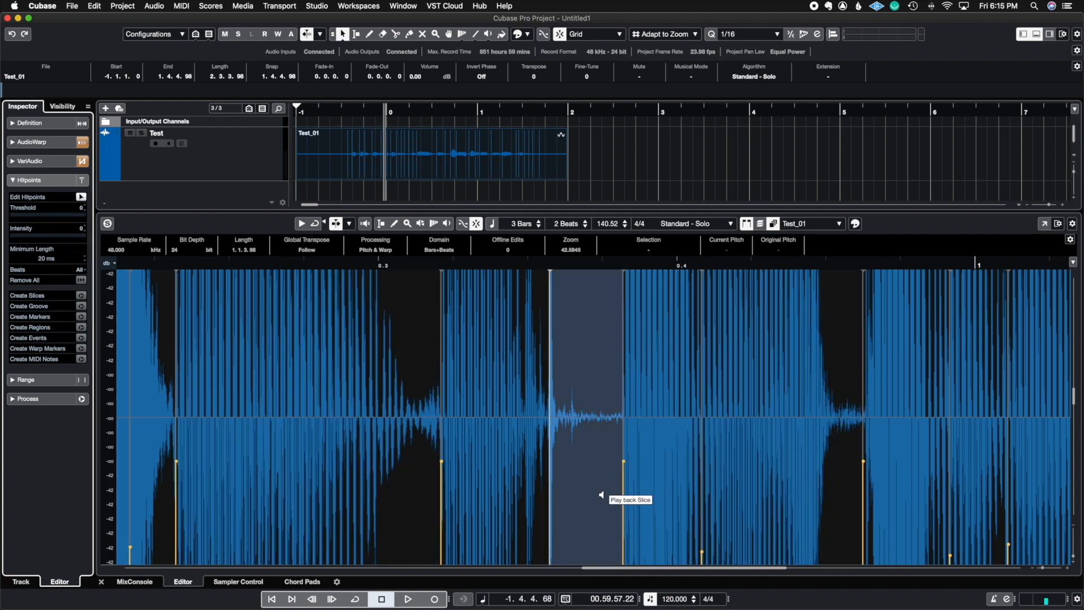
Raise the hitpoint Intensity to 100 and reset it to 0.
{"action": "left_click_drag", "start_coordinate": [29, 235], "coordinate": [280, 262]}
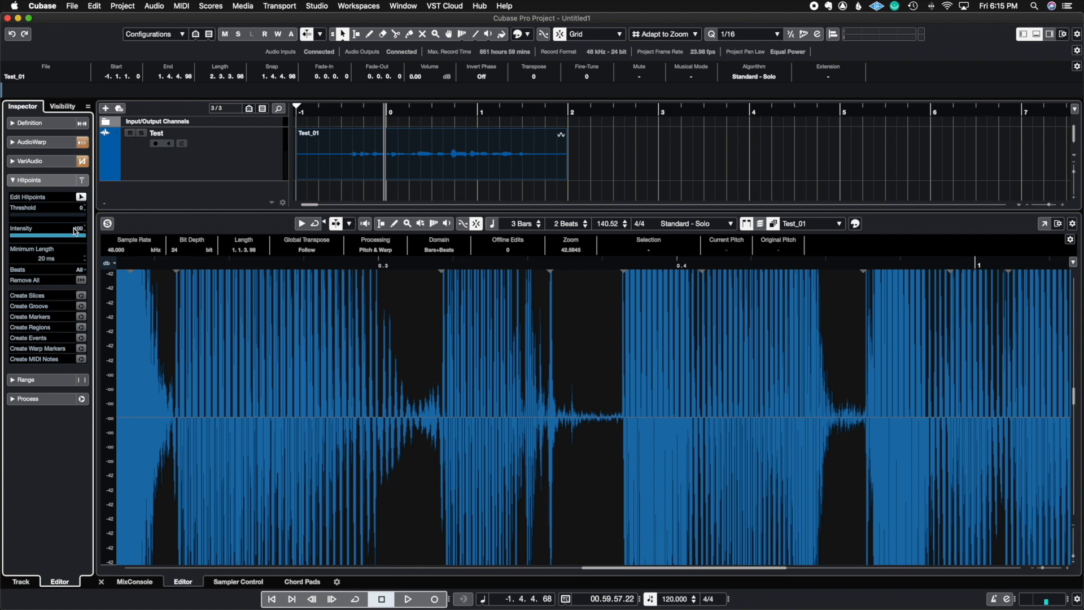
{"action": "double_click", "coordinate": [78, 228]}
{"action": "key", "text": "Return"}
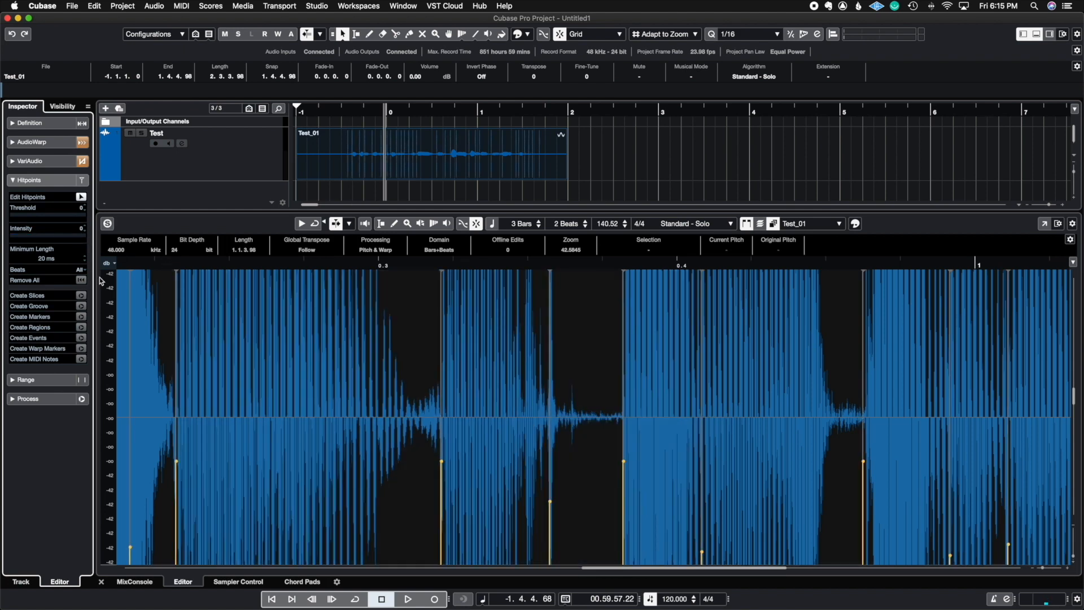
Look over the Beats options for the hitpoints and remove all hitpoints from Test_01.
{"action": "left_click", "coordinate": [81, 270]}
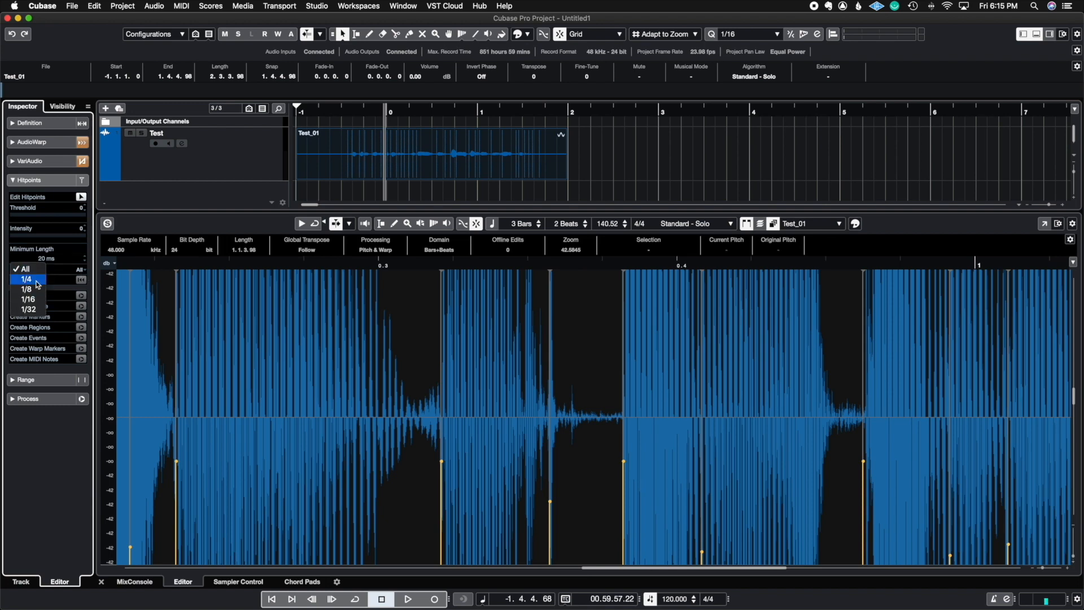
{"action": "left_click", "coordinate": [66, 273]}
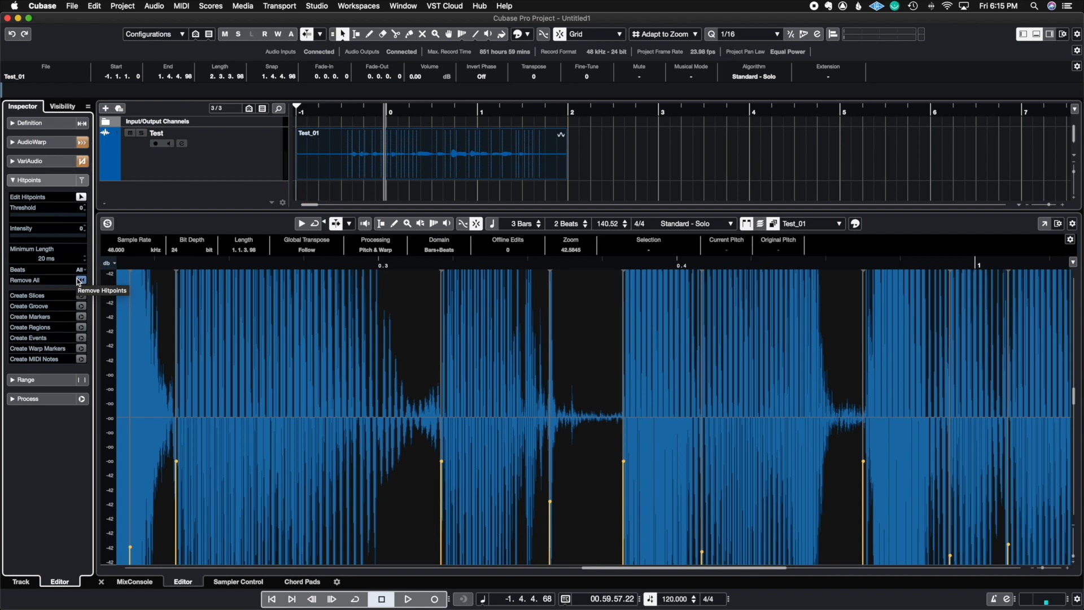
{"action": "left_click", "coordinate": [81, 280]}
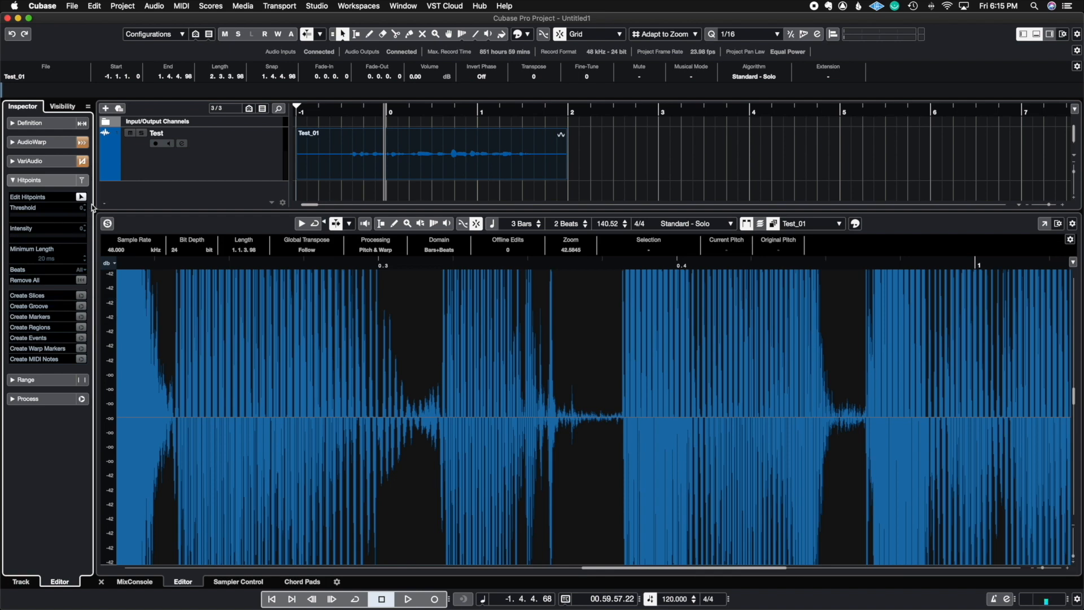
Create slices from the Test_01 hitpoints and examine the sliced part up close.
{"action": "left_click", "coordinate": [82, 196]}
{"action": "left_click", "coordinate": [81, 296]}
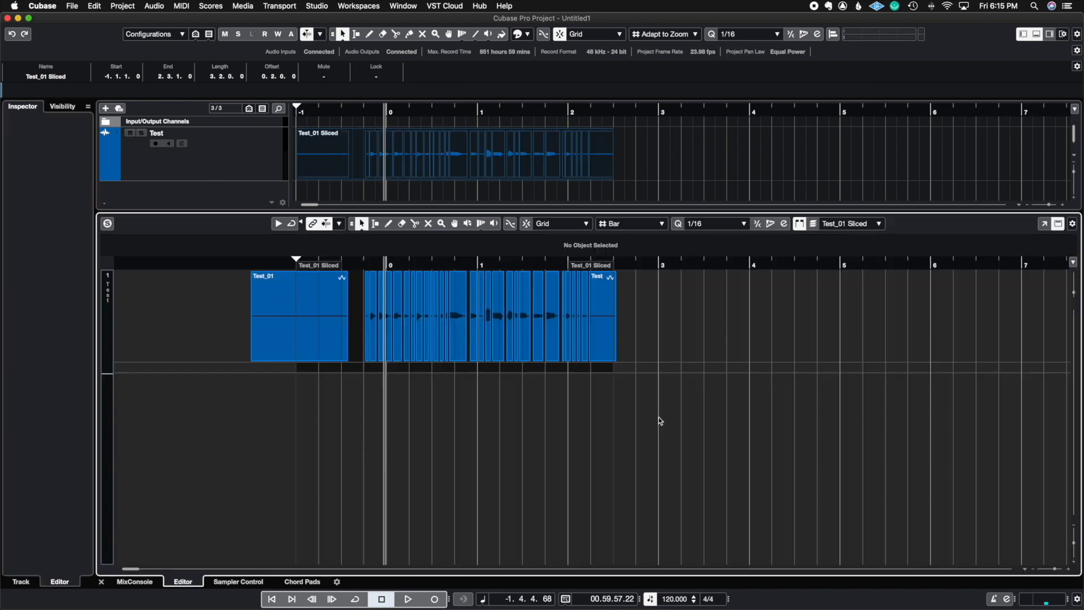
{"action": "left_click", "coordinate": [1071, 571]}
{"action": "left_click", "coordinate": [1070, 572]}
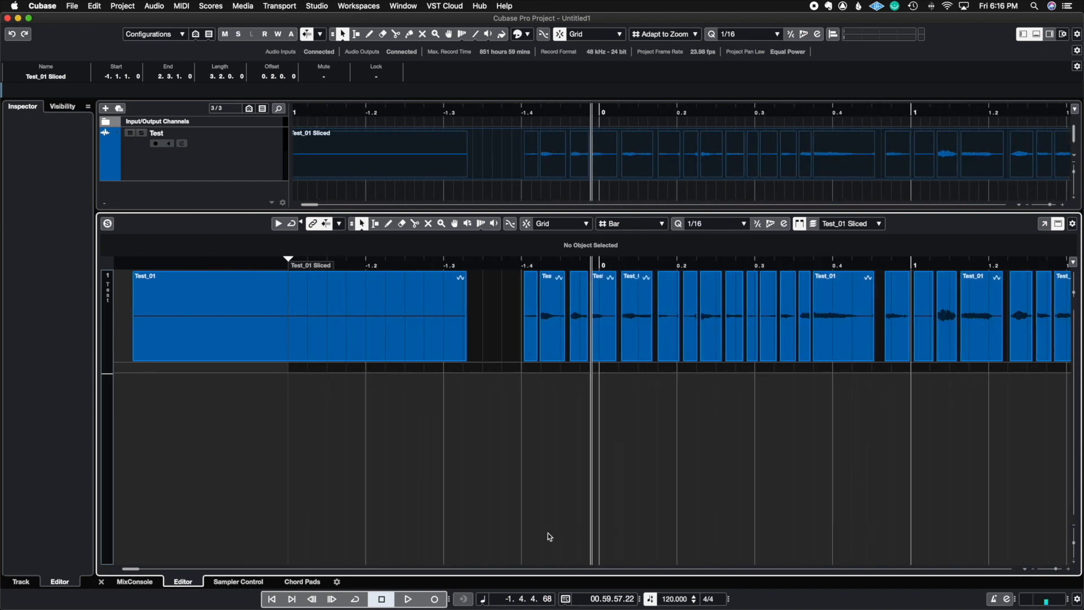
{"action": "left_click_drag", "start_coordinate": [133, 568], "coordinate": [130, 569]}
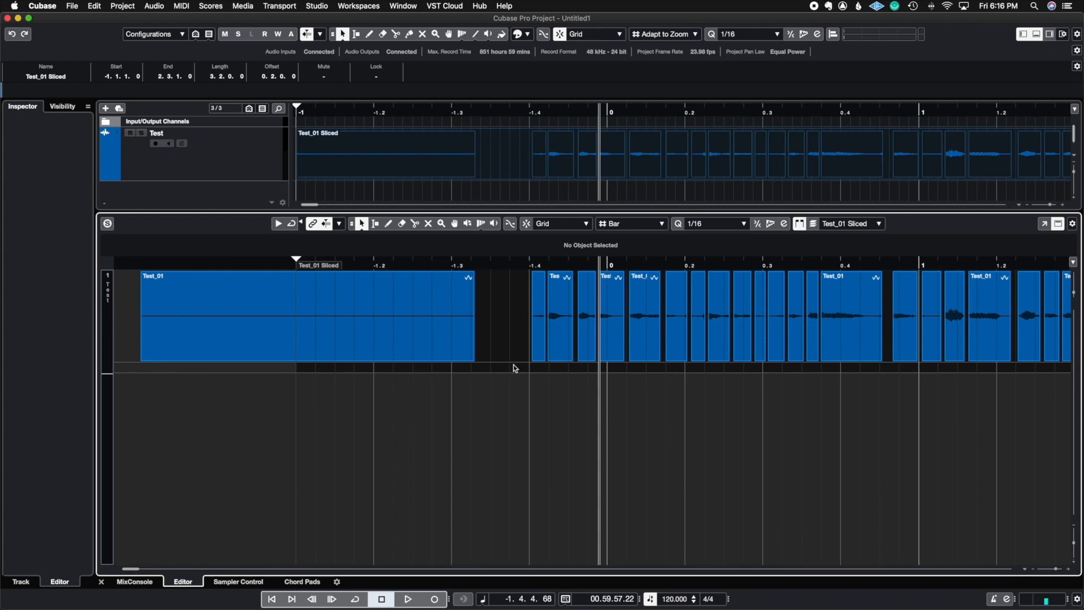
Reopen Test_01 in the Sample Editor and choose the Range Selection tool.
{"action": "double_click", "coordinate": [777, 330]}
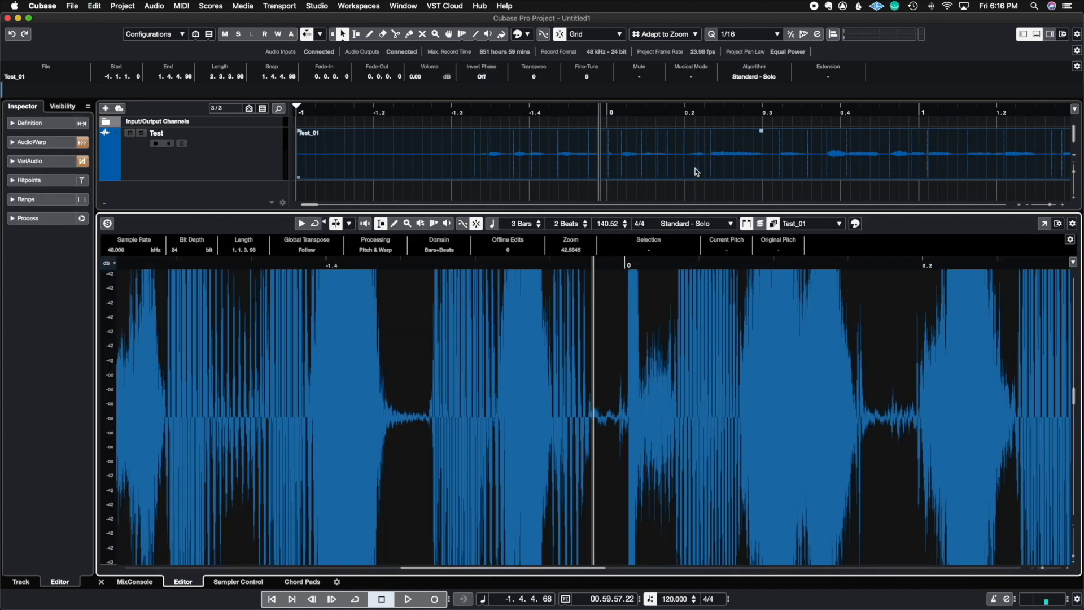
{"action": "right_click", "coordinate": [218, 305]}
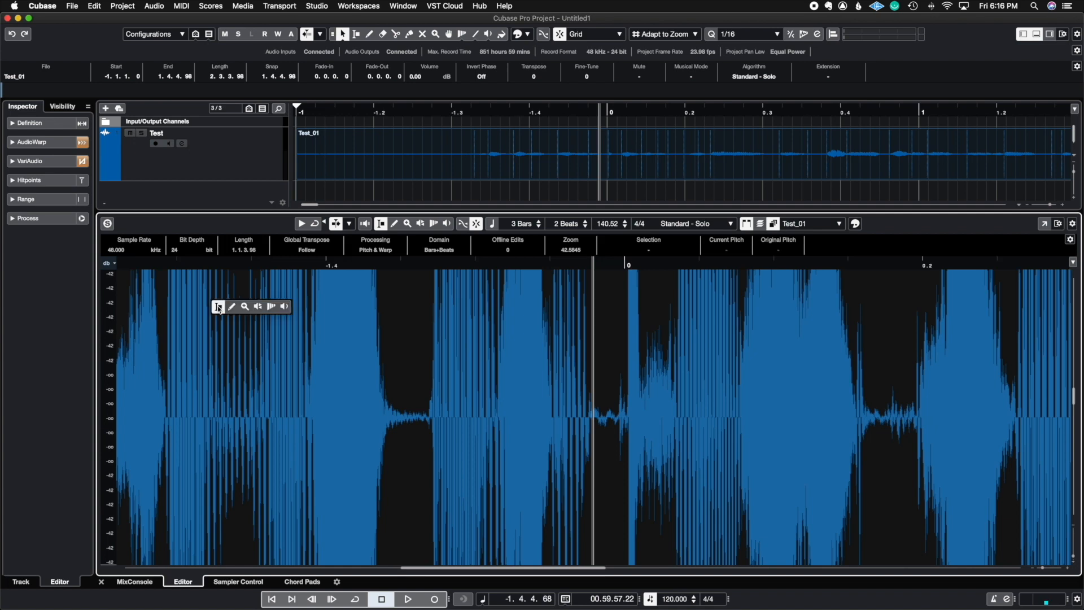
{"action": "left_click", "coordinate": [219, 307]}
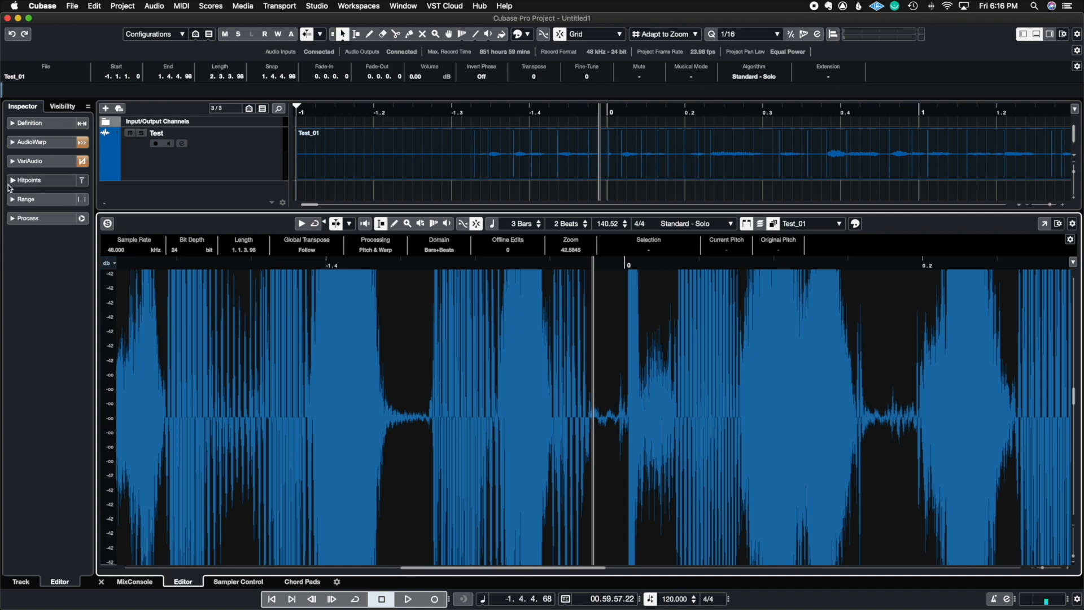
Create a sampler track from Test_01 in the Range section and close the Sampler Control view.
{"action": "left_click", "coordinate": [12, 201]}
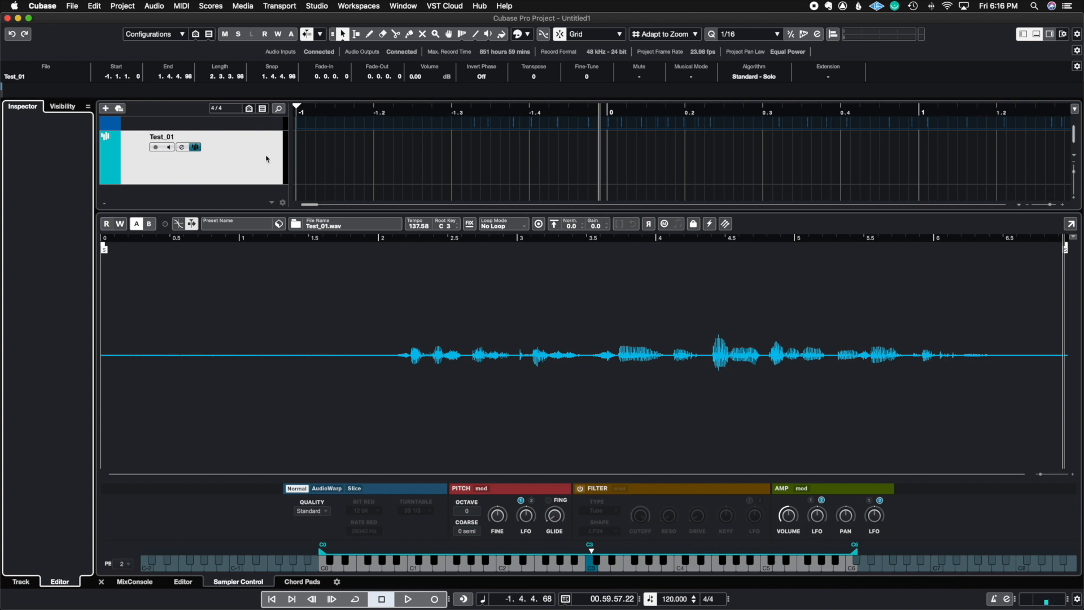
{"action": "scroll", "coordinate": [229, 154], "scroll_direction": "up", "scroll_amount": 3}
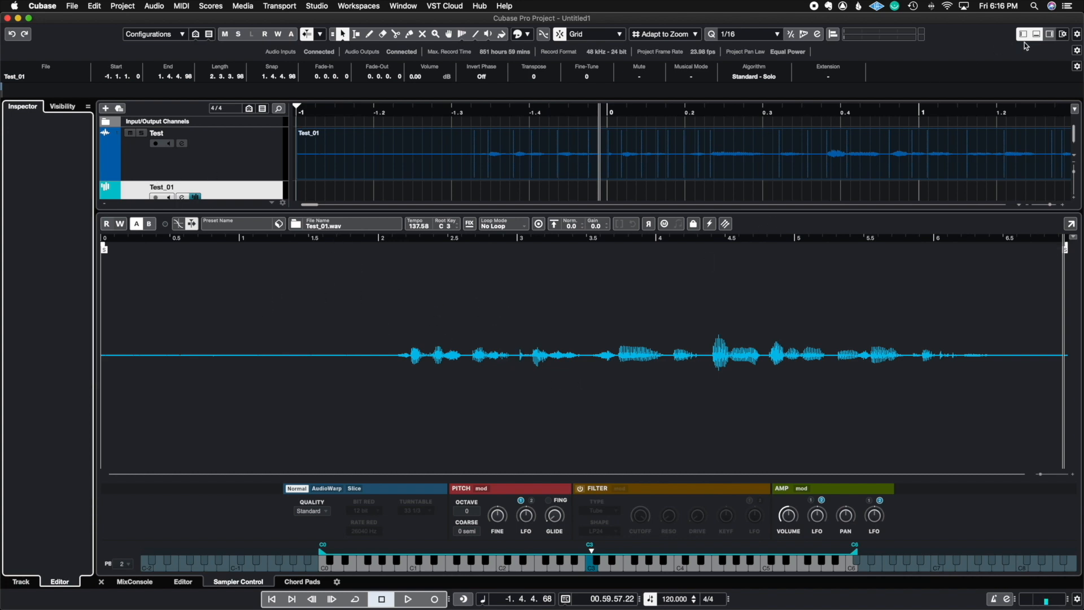
{"action": "left_click", "coordinate": [1037, 35]}
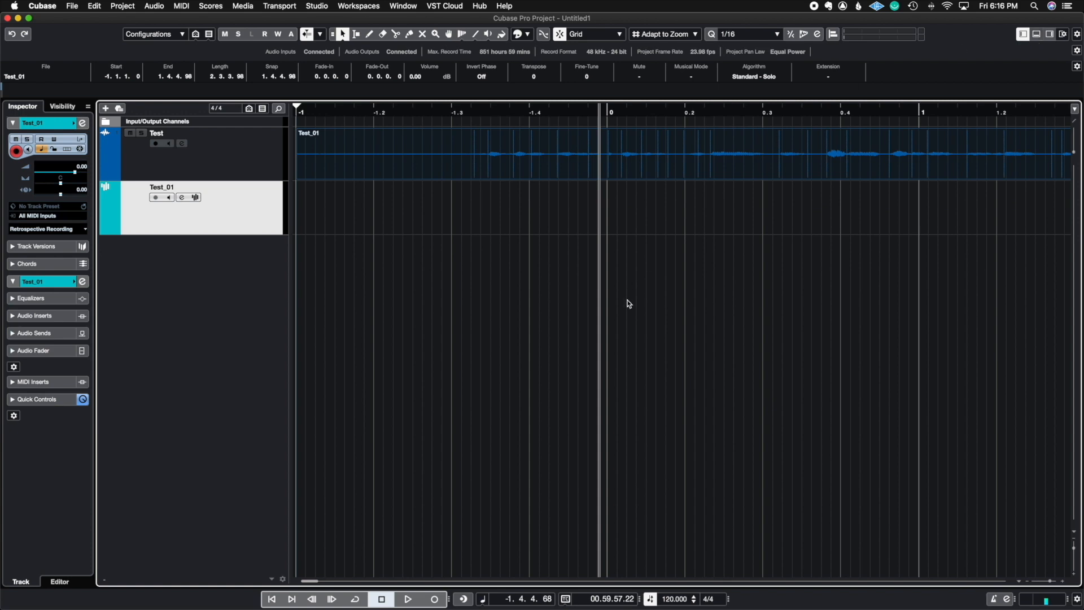
Remove the Test_01 sampler track and reopen the Test_01 audio clip in the Sample Editor.
{"action": "right_click", "coordinate": [235, 204]}
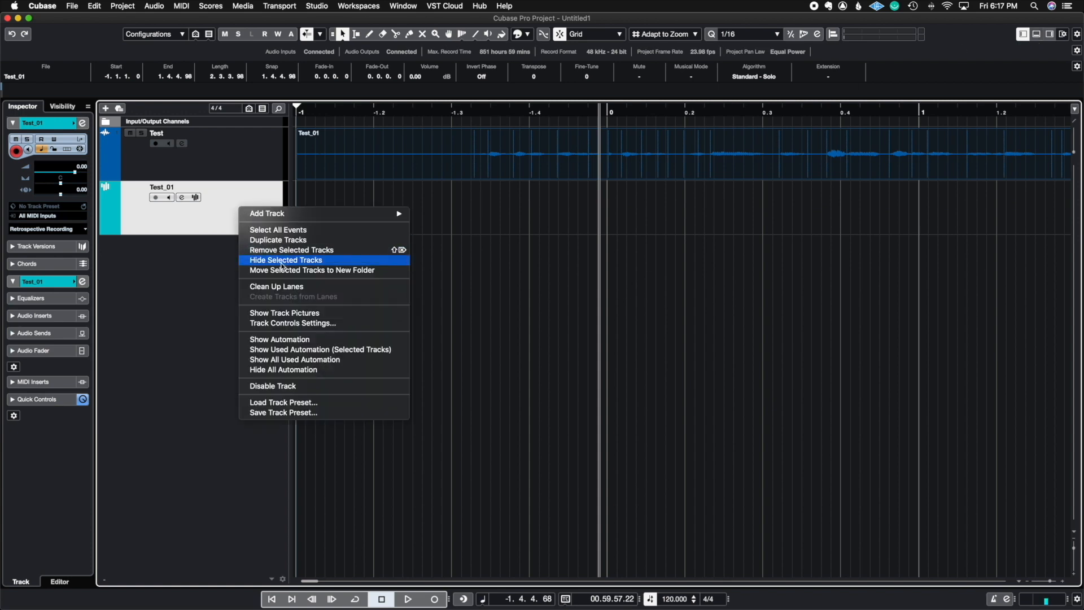
{"action": "left_click", "coordinate": [396, 159]}
{"action": "double_click", "coordinate": [395, 151]}
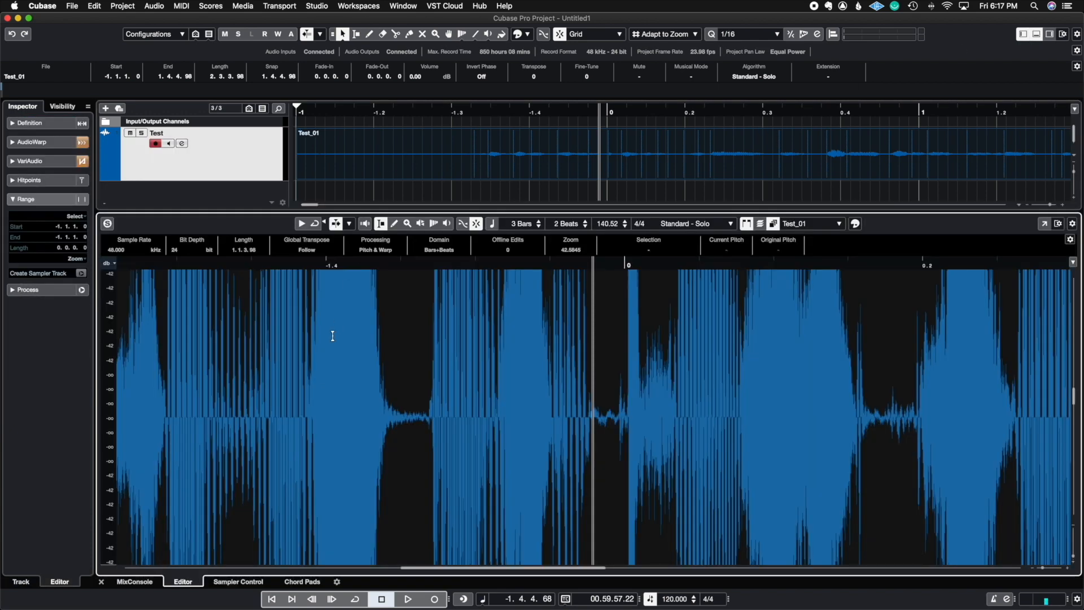
Collapse Range, expand the Process section, and examine its Basic Commands, Add Process, Add Plug-in and Audio Functions options.
{"action": "left_click", "coordinate": [13, 200]}
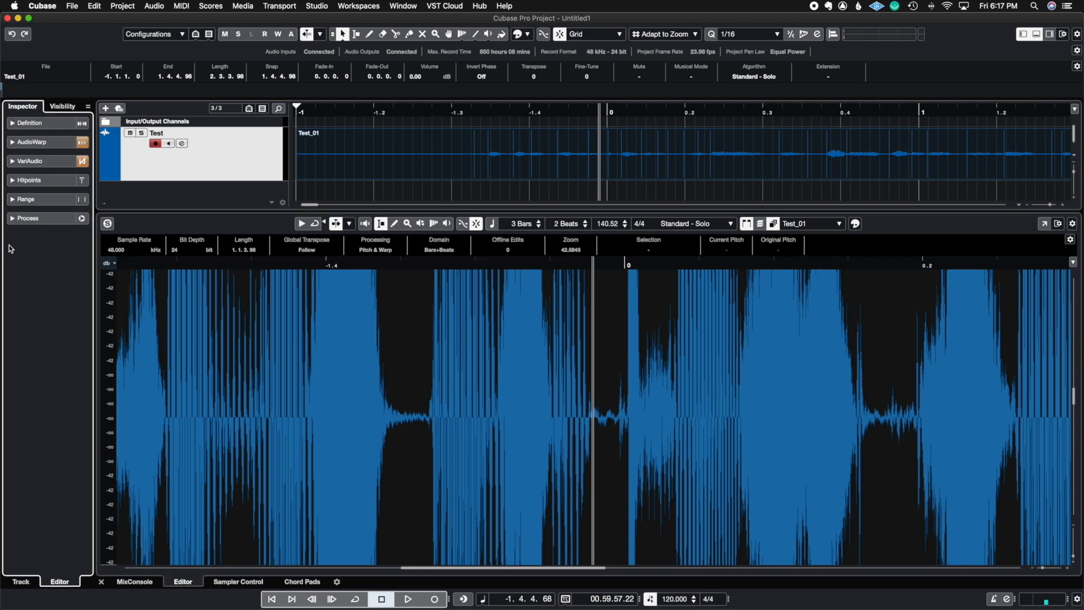
{"action": "left_click", "coordinate": [13, 219]}
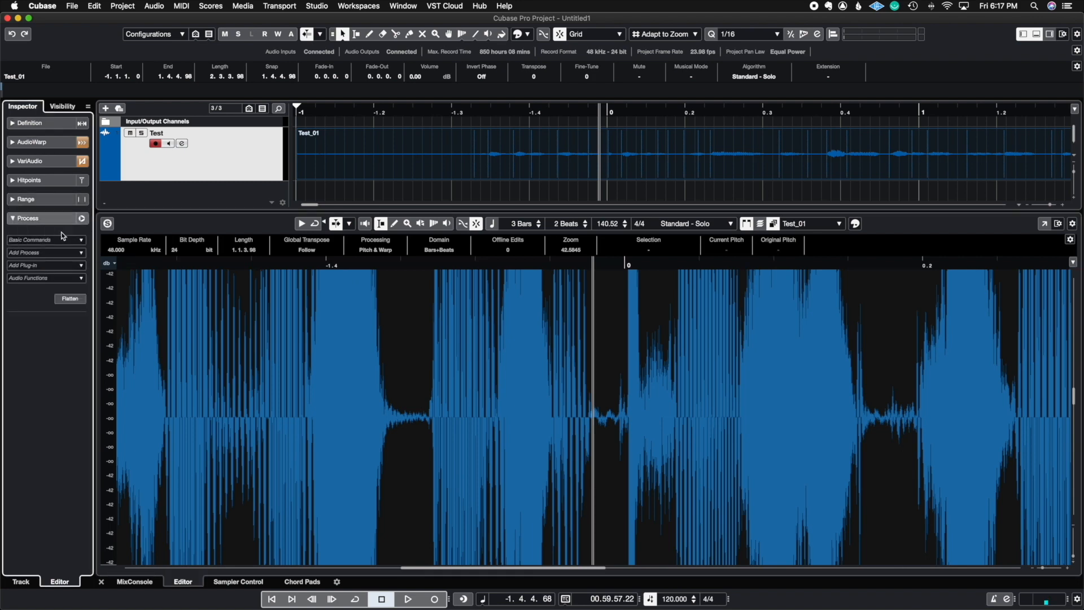
{"action": "left_click", "coordinate": [81, 242]}
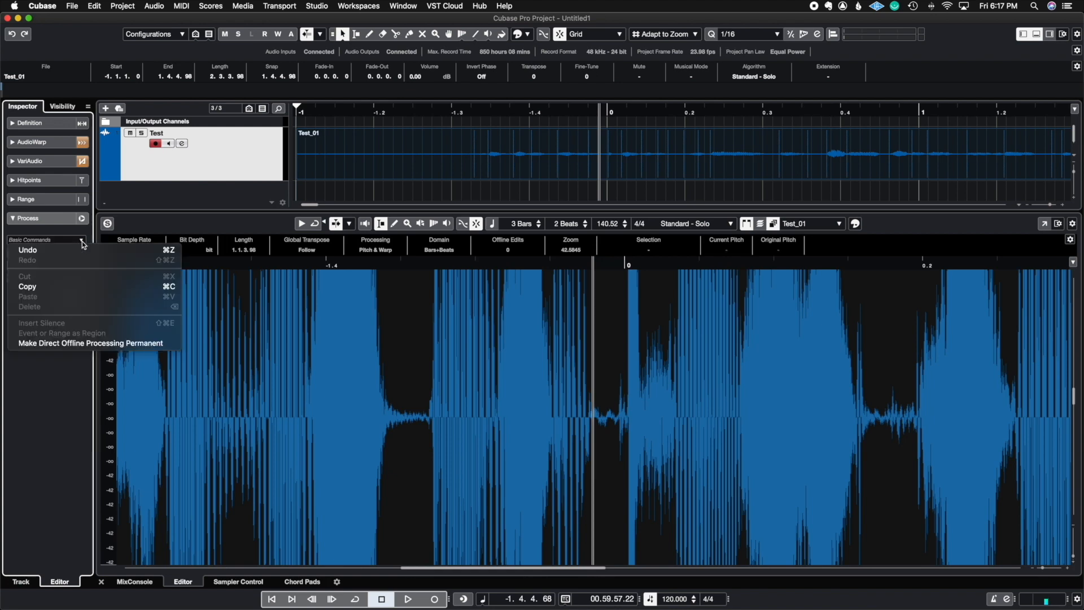
{"action": "left_click", "coordinate": [34, 370]}
{"action": "left_click", "coordinate": [75, 252]}
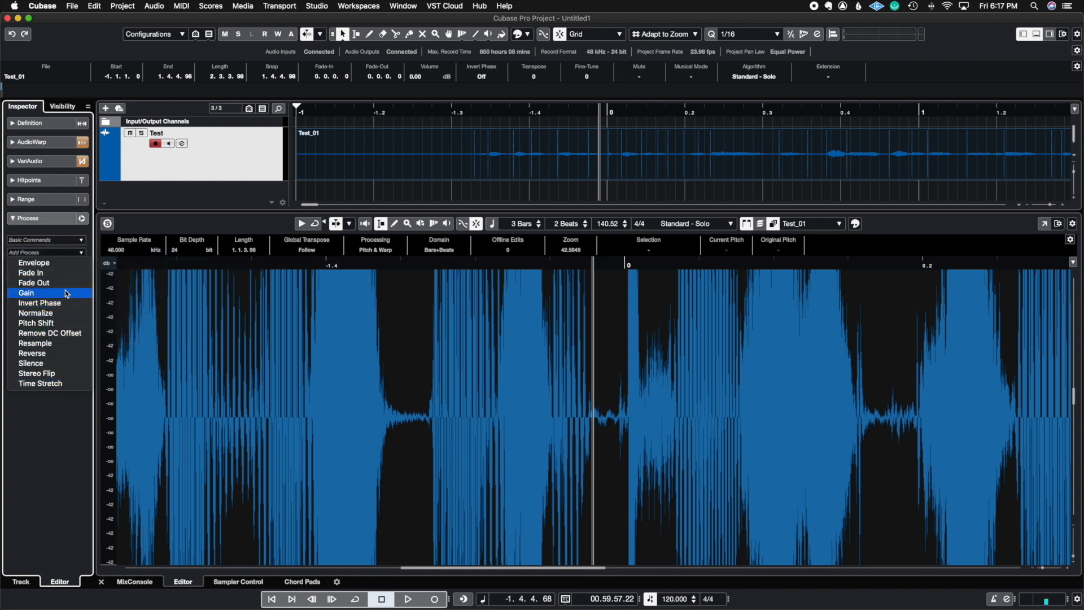
{"action": "left_click", "coordinate": [49, 459]}
{"action": "left_click", "coordinate": [79, 264]}
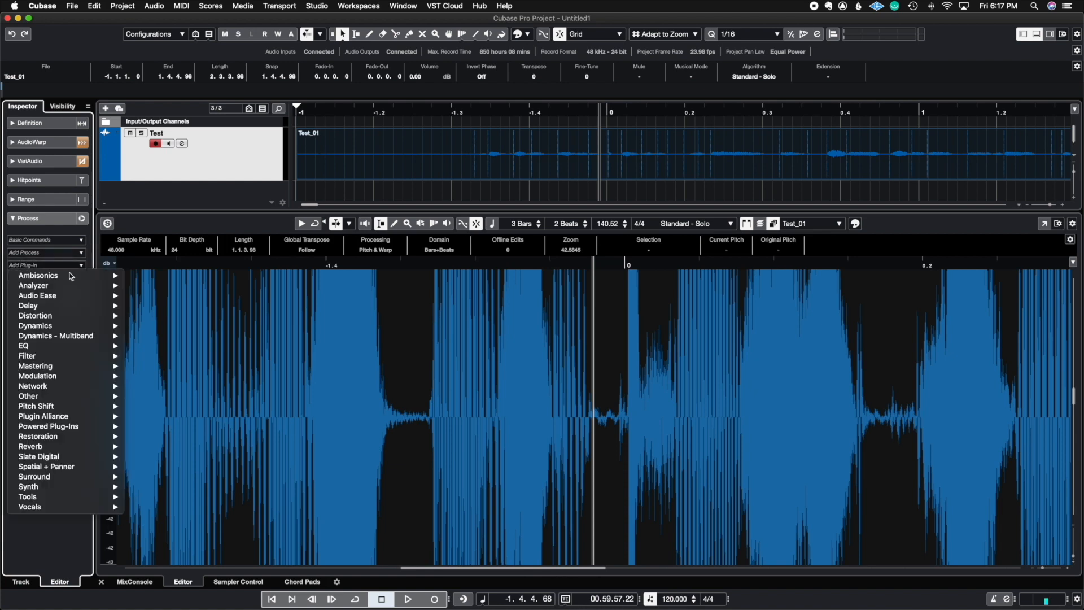
{"action": "left_click", "coordinate": [62, 547]}
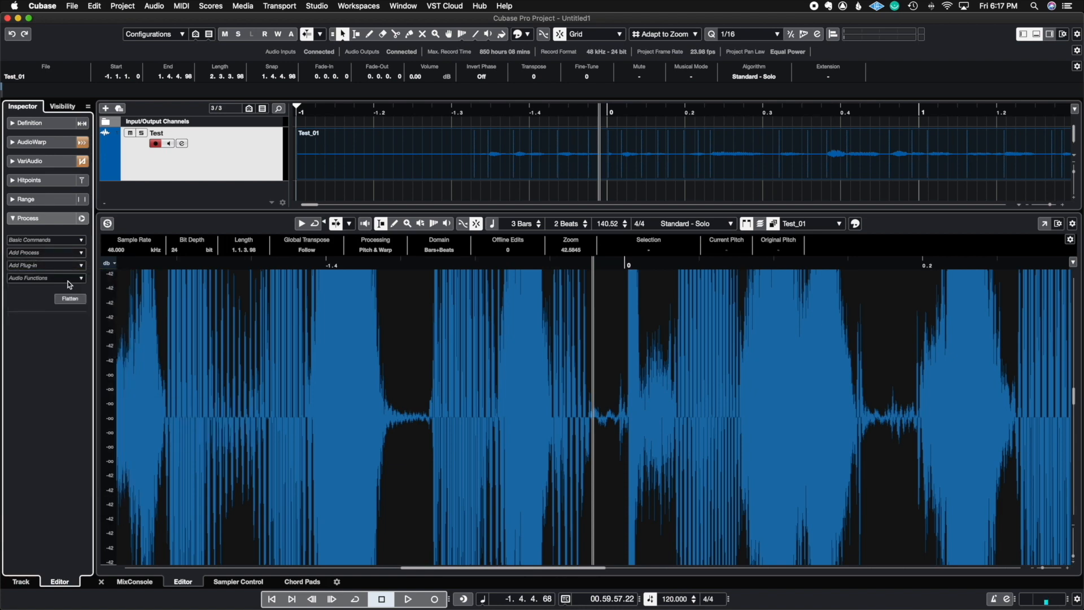
{"action": "left_click", "coordinate": [69, 278]}
{"action": "left_click", "coordinate": [52, 317]}
Add the Pro-R reverb plug-in to Test_01 as offline processing, proceeding while keeping the VariAudio data.
{"action": "left_click", "coordinate": [79, 266]}
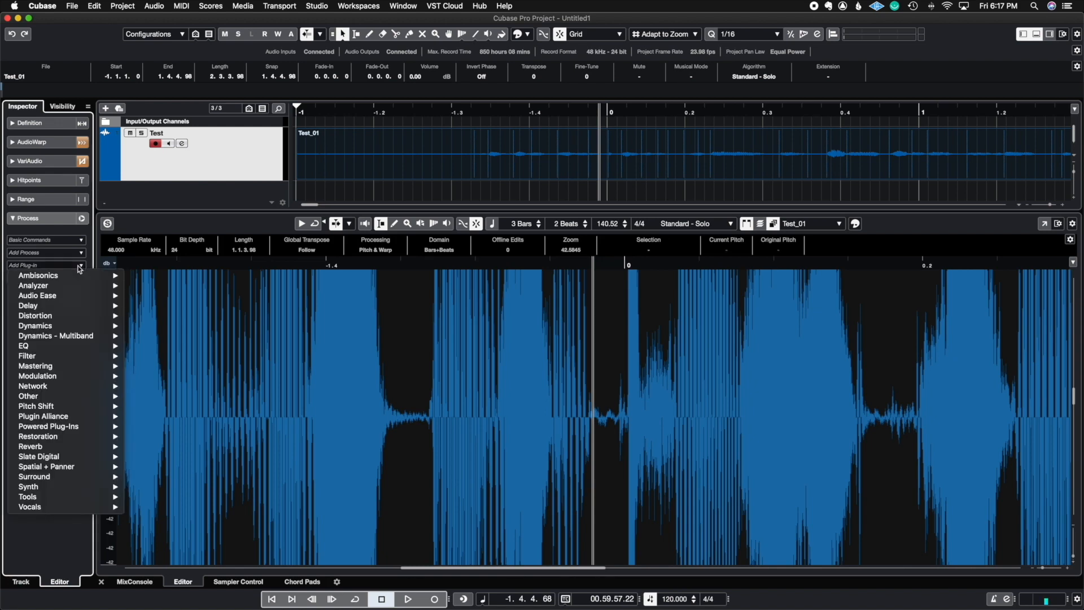
{"action": "mouse_move", "coordinate": [61, 447]}
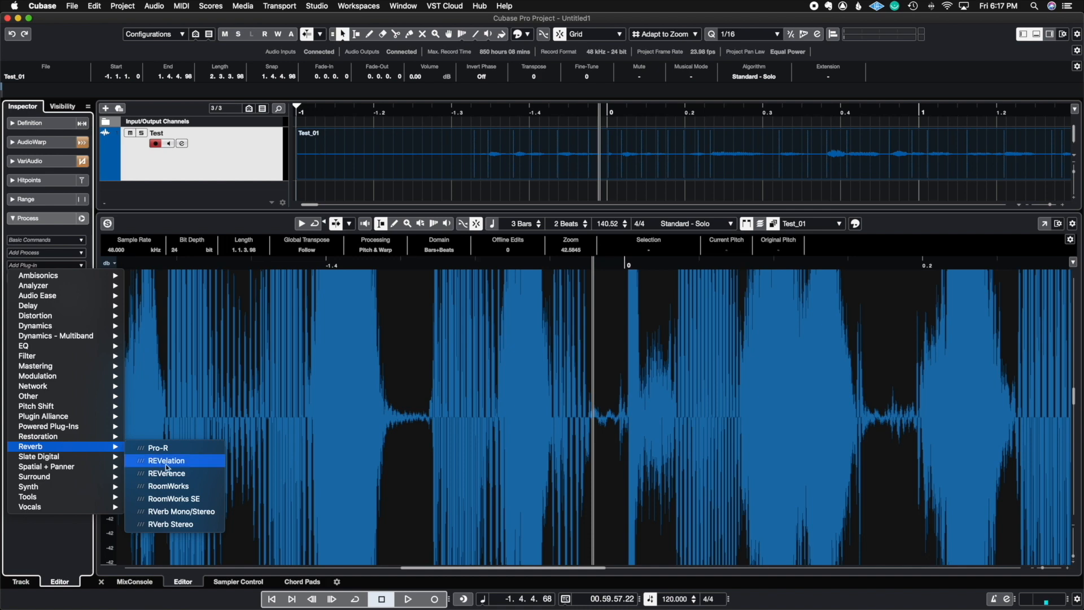
{"action": "left_click", "coordinate": [177, 452]}
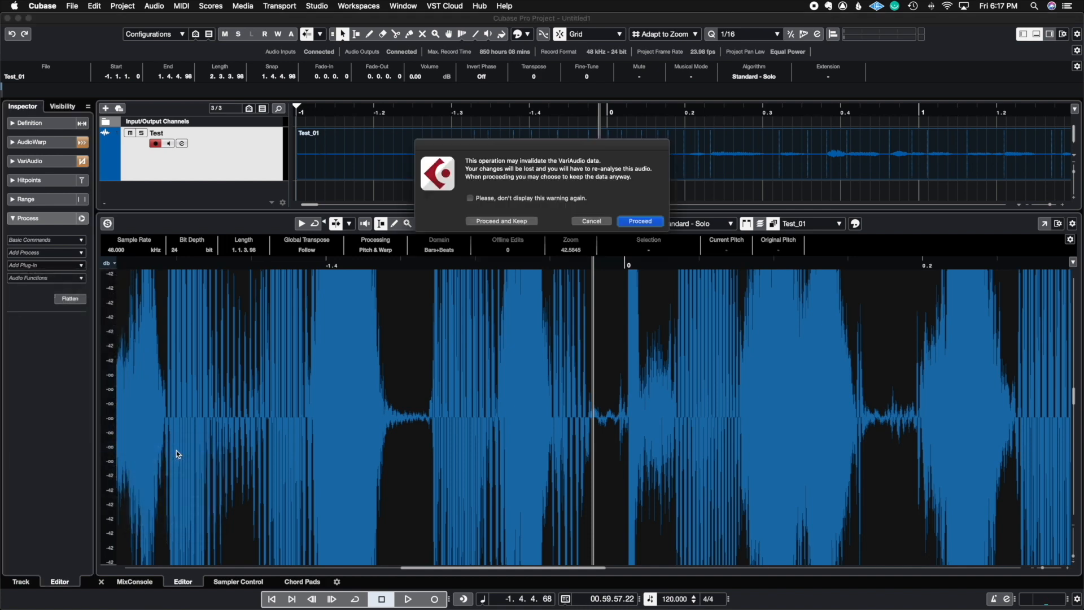
{"action": "left_click", "coordinate": [513, 223]}
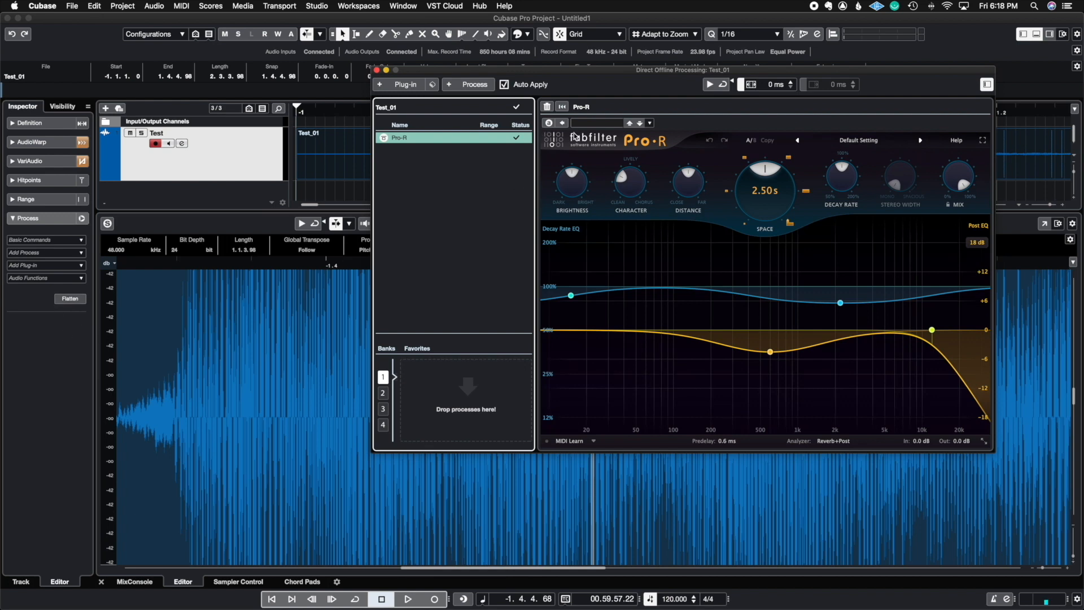
{"action": "left_click_drag", "start_coordinate": [627, 75], "coordinate": [598, 150]}
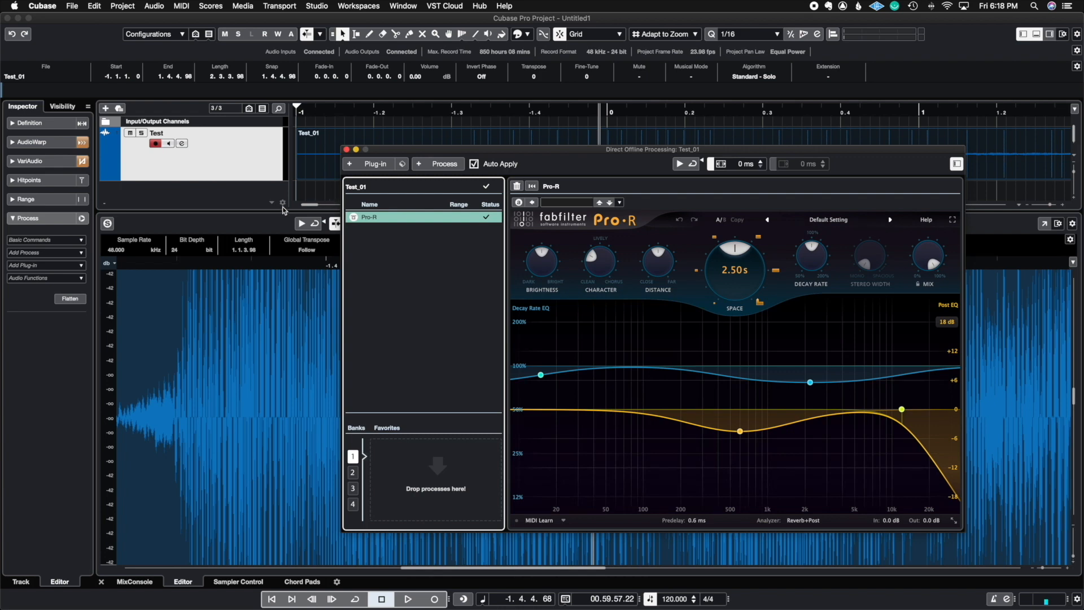
Play back Test_01 with the Pro-R reverb and close the Direct Offline Processing window.
{"action": "key", "text": "space"}
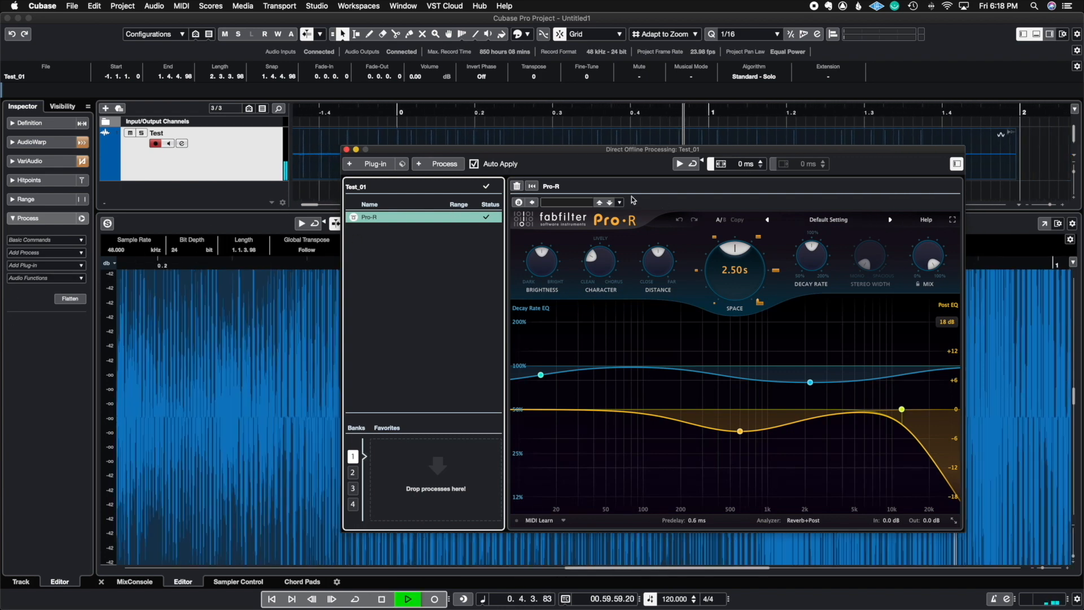
{"action": "key", "text": "space"}
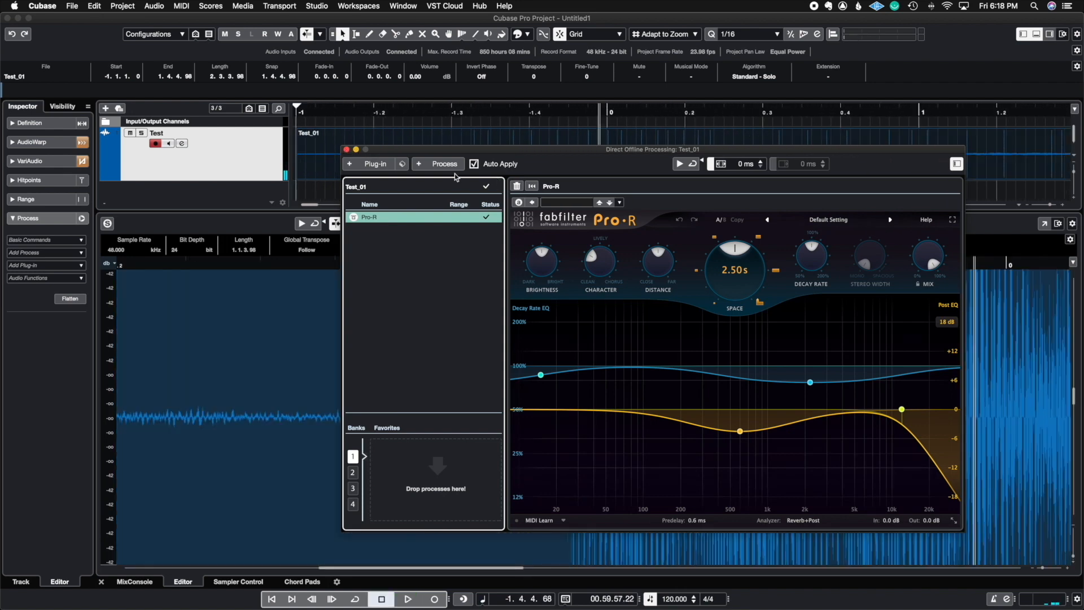
{"action": "left_click", "coordinate": [354, 152]}
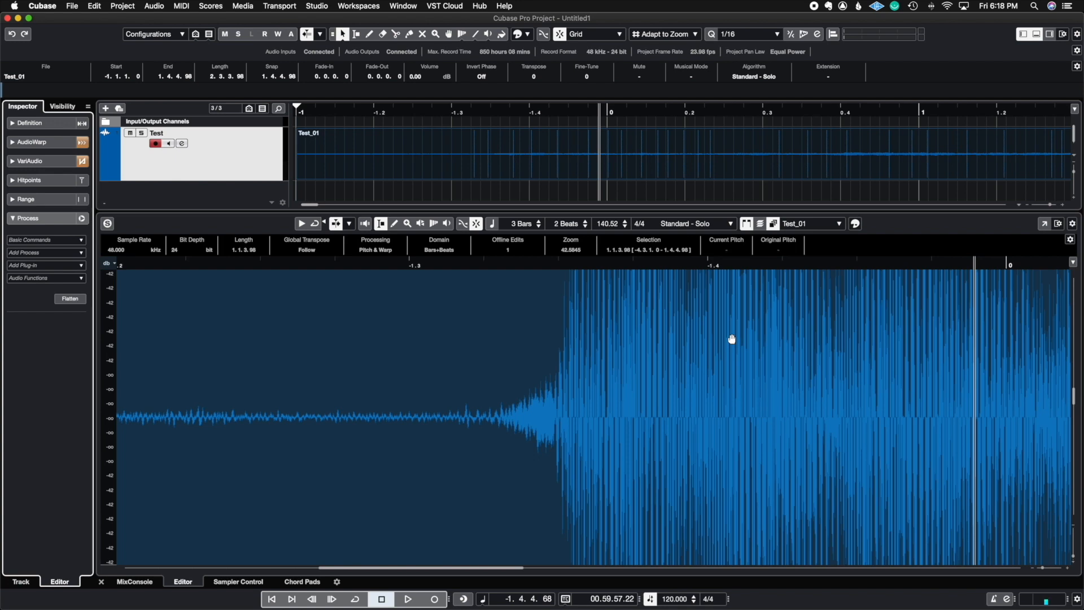
{"action": "left_click", "coordinate": [75, 217]}
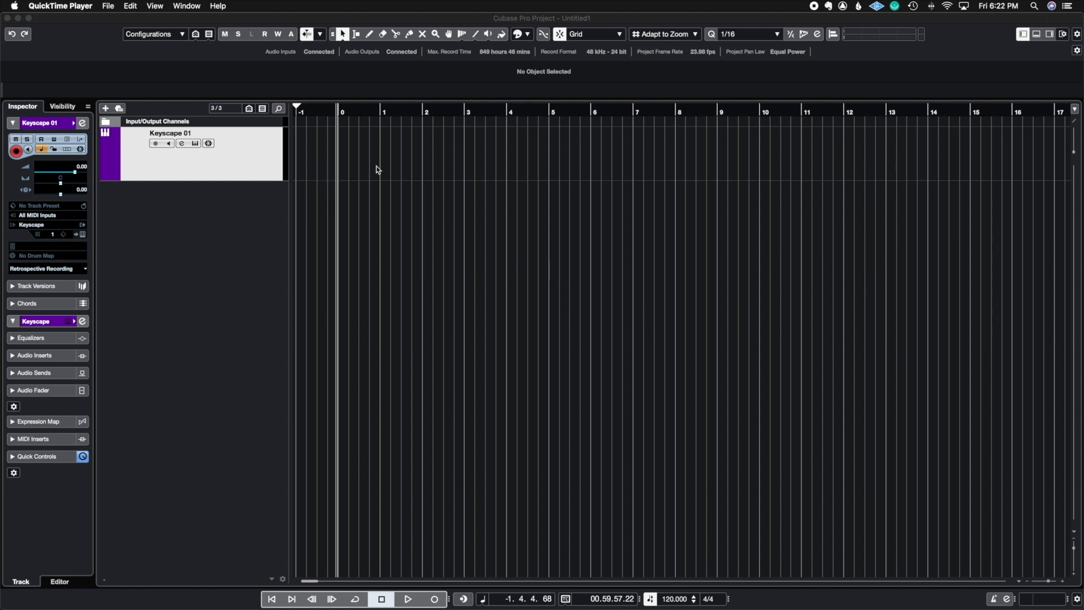
Draw a MIDI part from bar 1 to bar 6 on the Keyscape 01 track and return to the selection tool.
{"action": "right_click", "coordinate": [400, 171]}
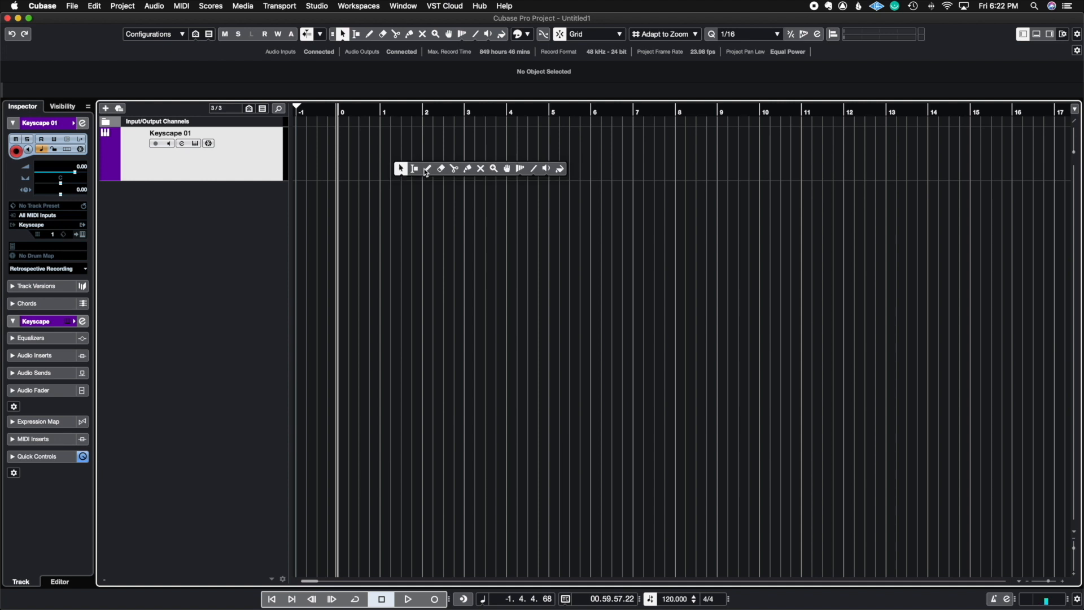
{"action": "left_click", "coordinate": [428, 168]}
{"action": "left_click_drag", "start_coordinate": [382, 153], "coordinate": [591, 170]}
{"action": "key", "text": "1"}
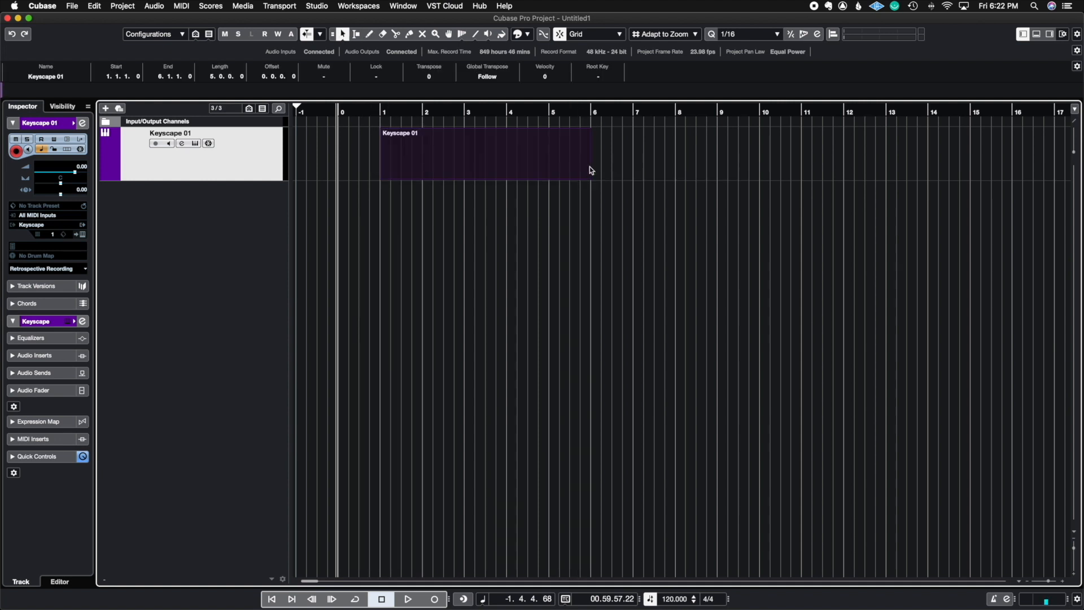
Open the Keyscape 01 part for editing and switch the editor from Key Editor to Score Editor.
{"action": "double_click", "coordinate": [453, 163]}
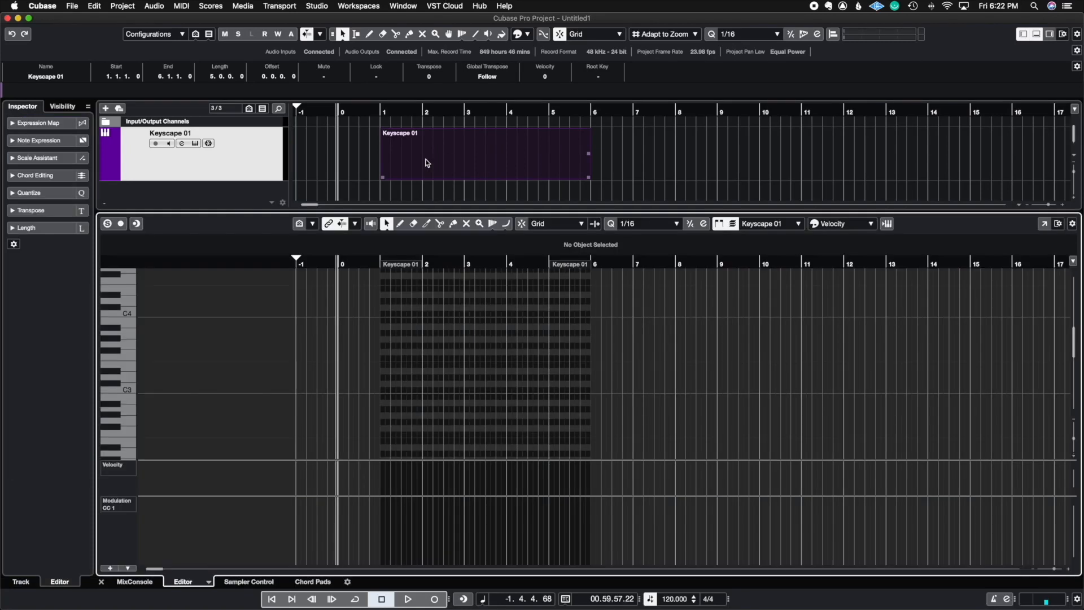
{"action": "left_click", "coordinate": [209, 582]}
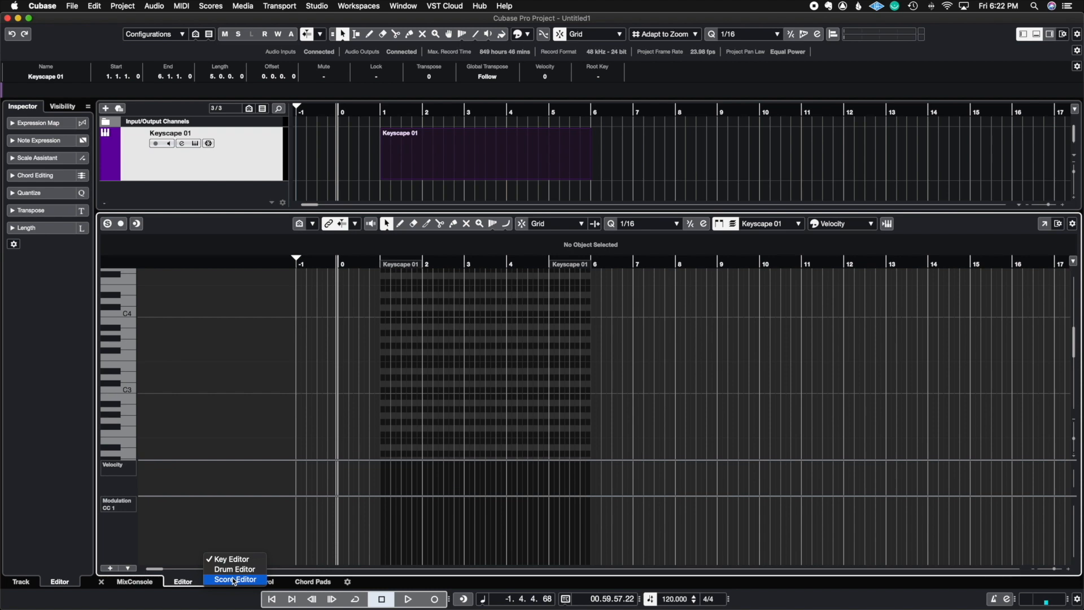
{"action": "left_click", "coordinate": [235, 580]}
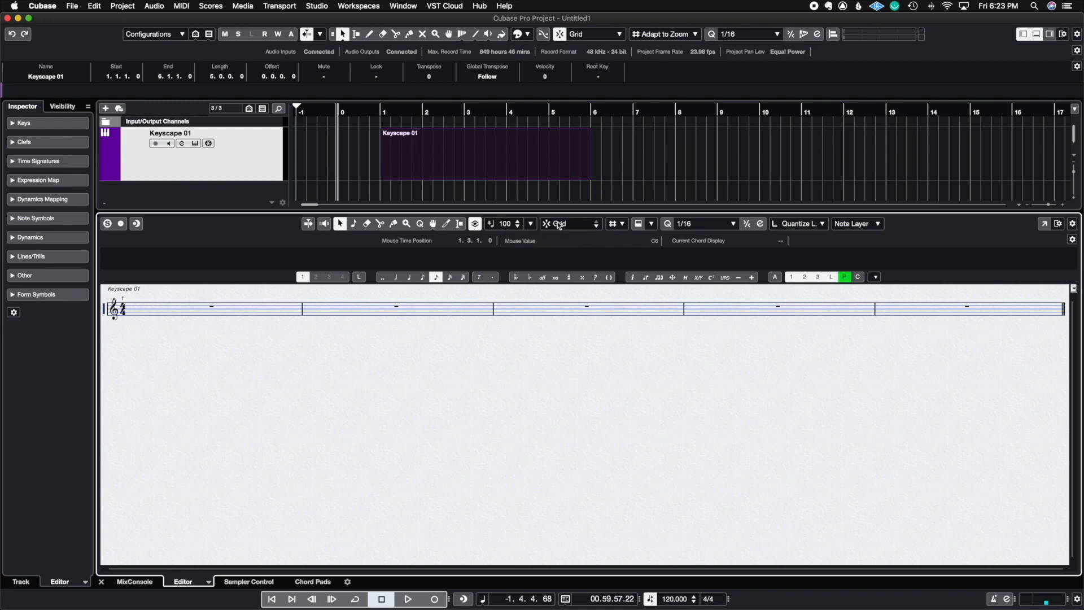
Examine the Score Editor's insert velocity presets, snap types, event movement restrictions and event color options.
{"action": "left_click", "coordinate": [531, 223]}
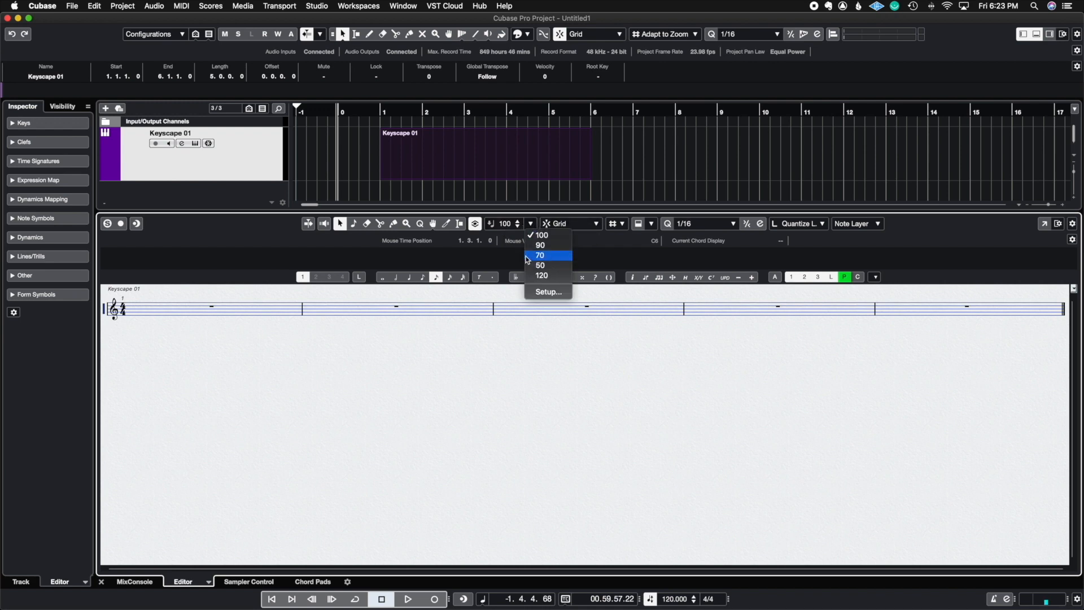
{"action": "left_click", "coordinate": [507, 230]}
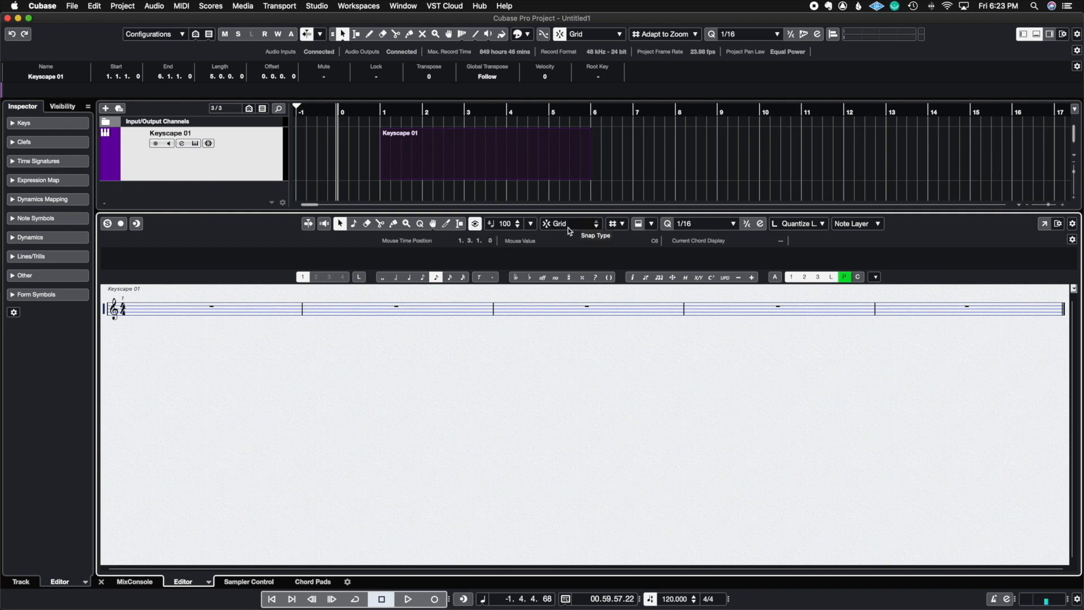
{"action": "left_click", "coordinate": [547, 225]}
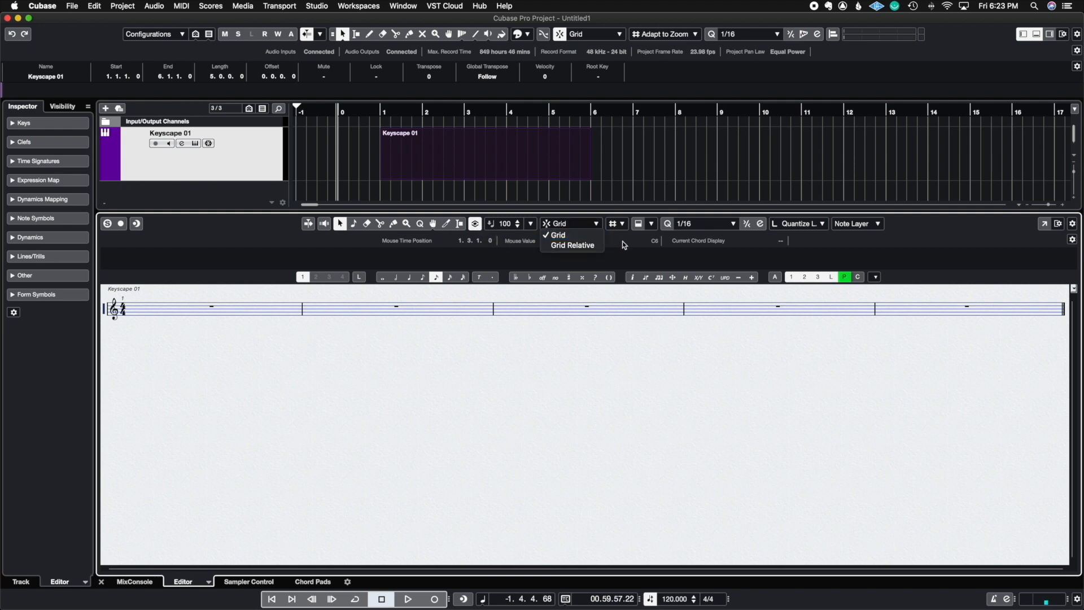
{"action": "left_click", "coordinate": [622, 242]}
{"action": "left_click", "coordinate": [621, 227]}
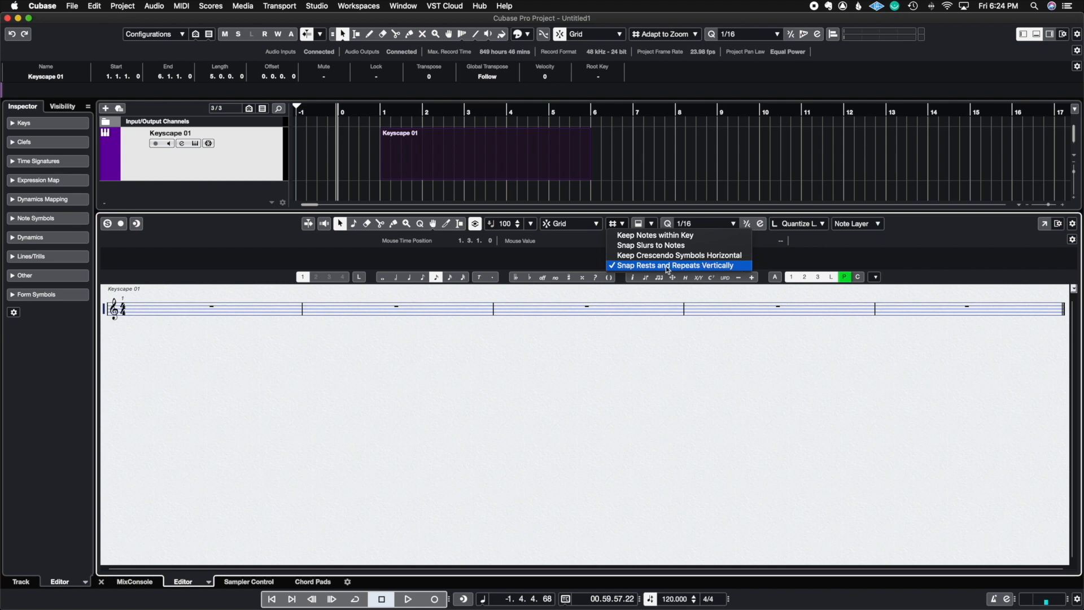
{"action": "left_click", "coordinate": [577, 251]}
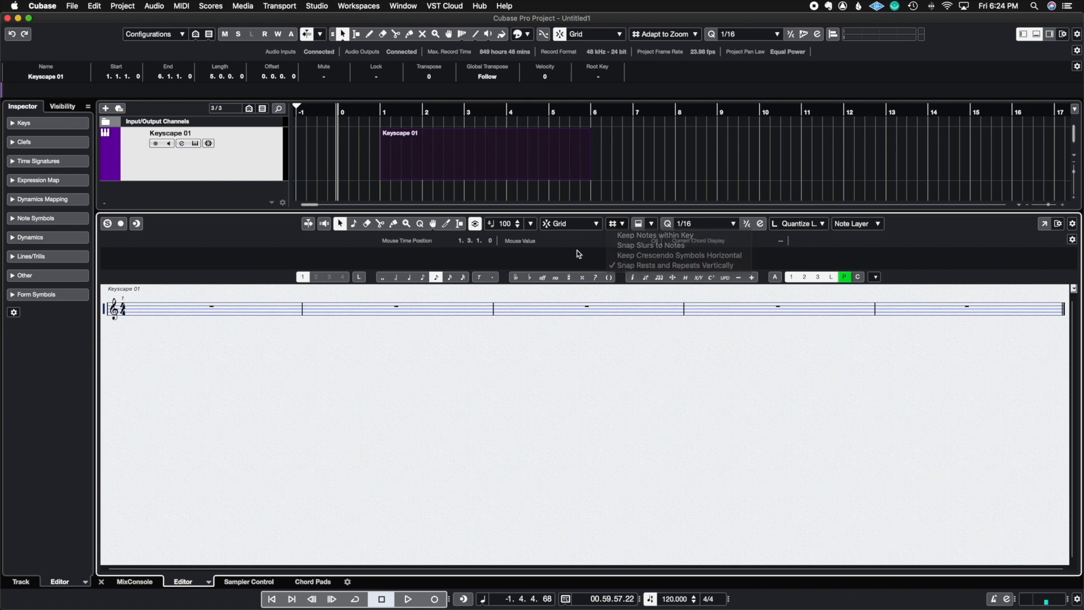
{"action": "left_click", "coordinate": [651, 225]}
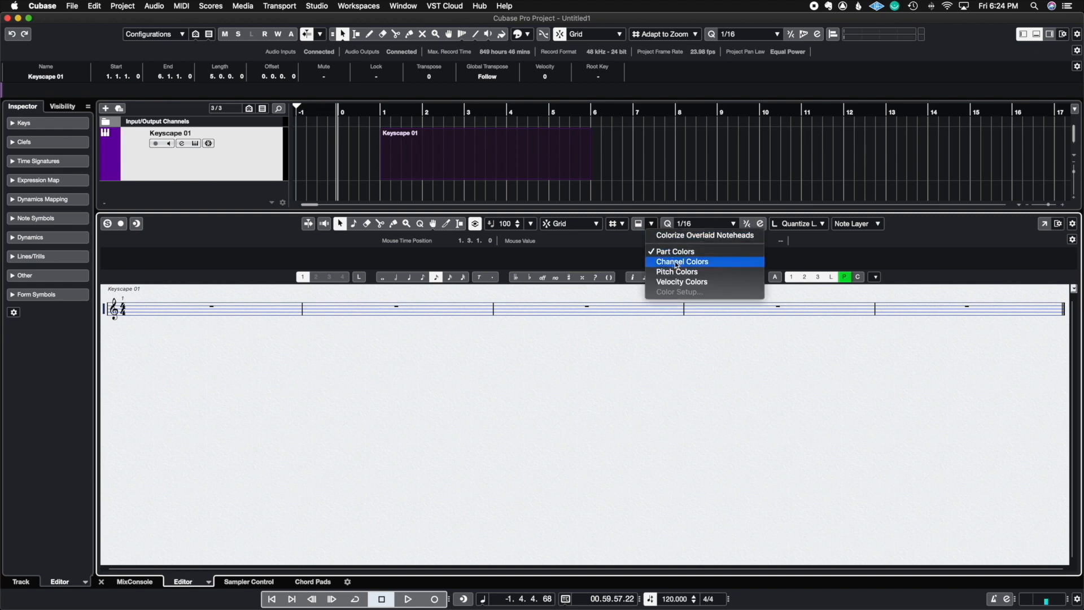
{"action": "left_click", "coordinate": [618, 255]}
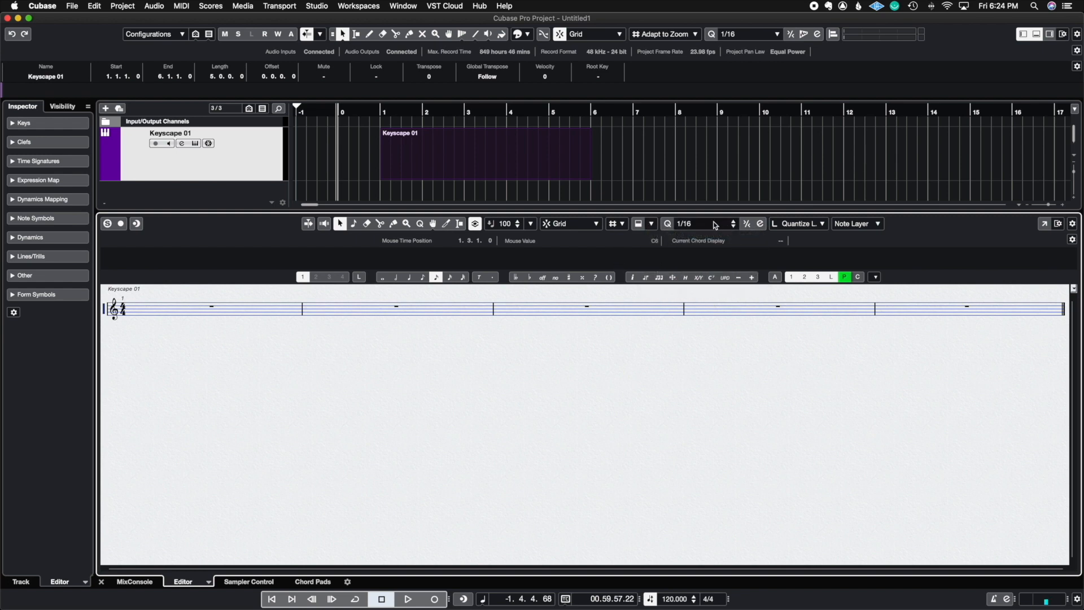
Examine the Score Editor's length quantize setting and the elements available for its toolbar and status line.
{"action": "left_click", "coordinate": [815, 224]}
{"action": "left_click", "coordinate": [1074, 225]}
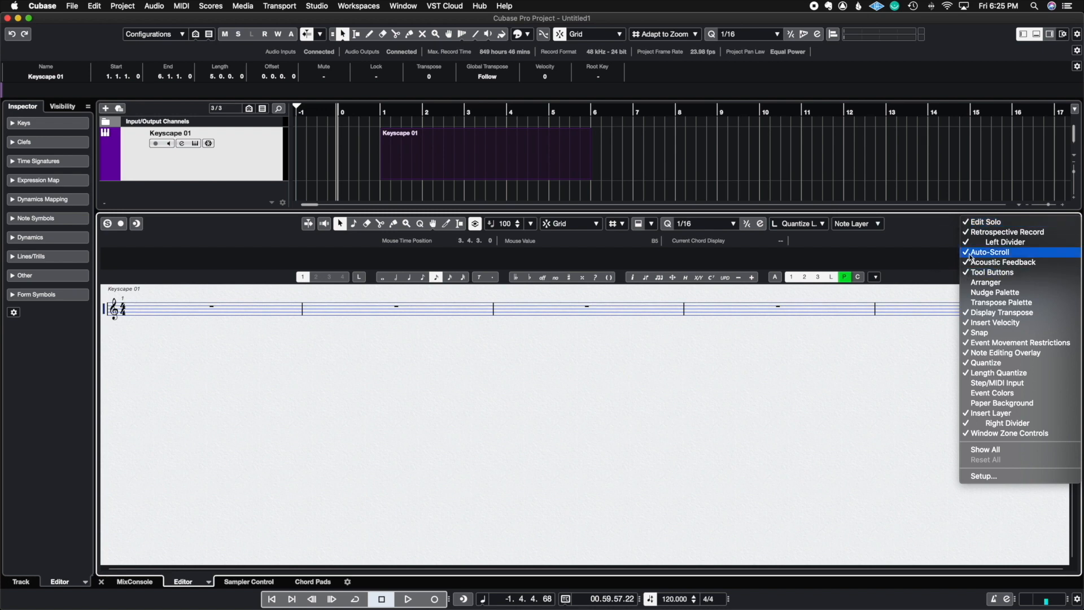
{"action": "left_click", "coordinate": [928, 232]}
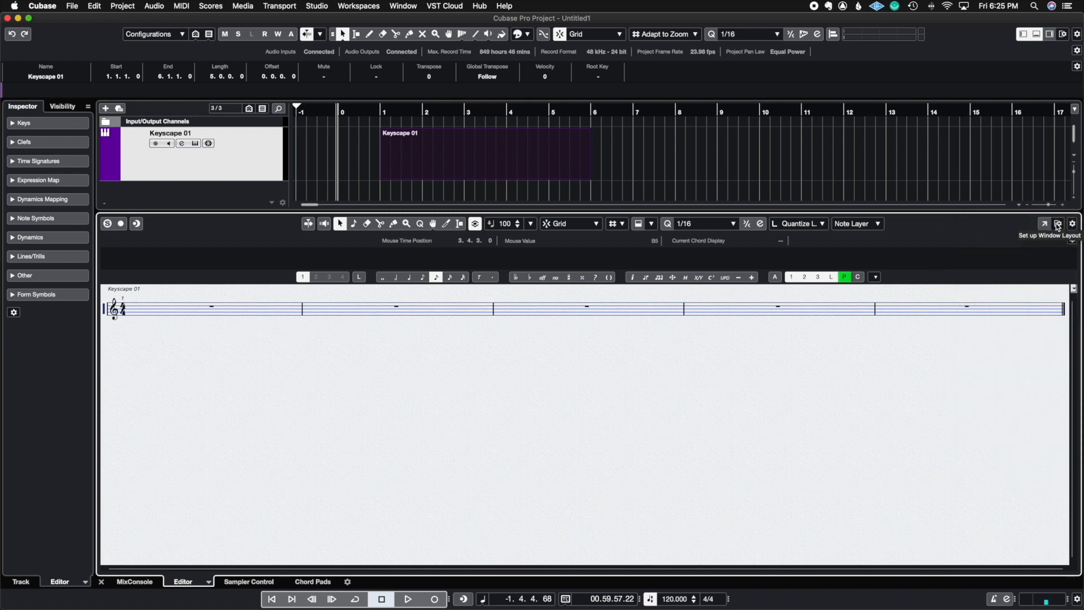
{"action": "left_click", "coordinate": [1072, 240]}
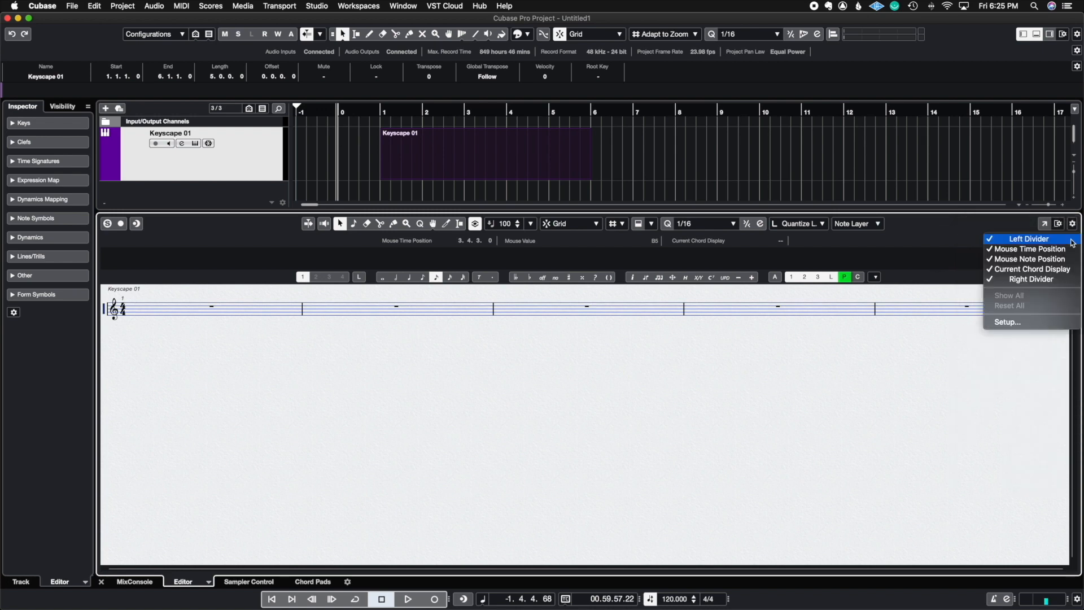
{"action": "left_click", "coordinate": [926, 231]}
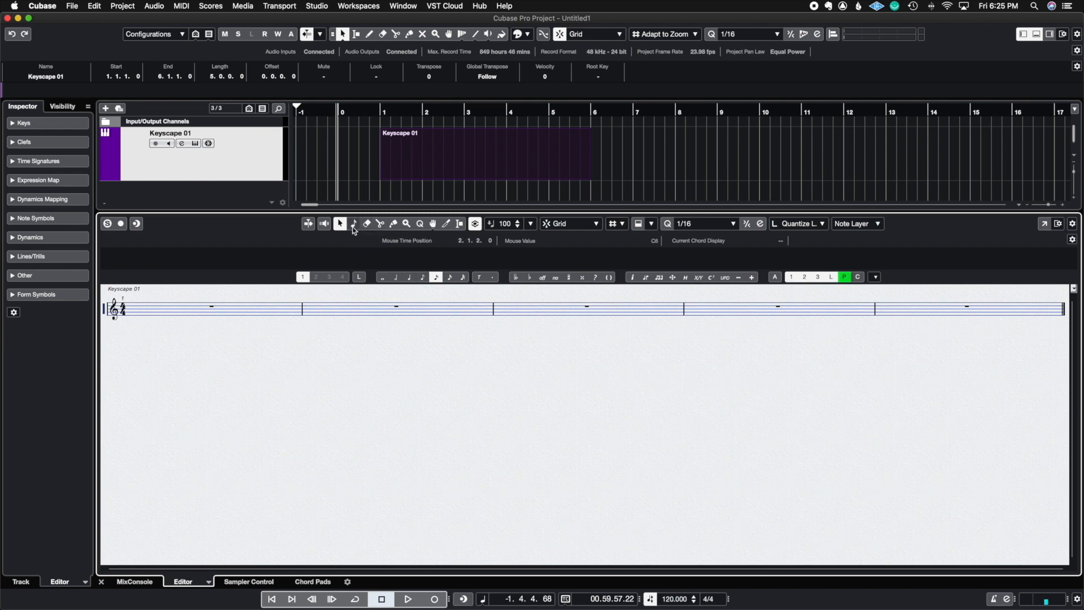
Insert a whole note at the start of bar 1 and move it to pitch C4.
{"action": "left_click", "coordinate": [383, 277]}
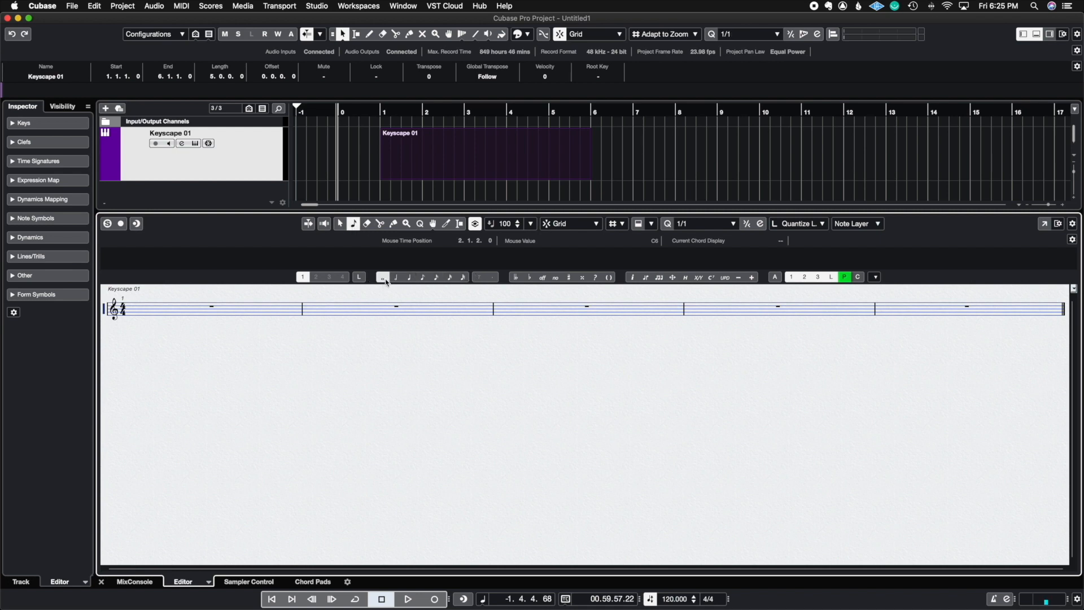
{"action": "left_click", "coordinate": [136, 307]}
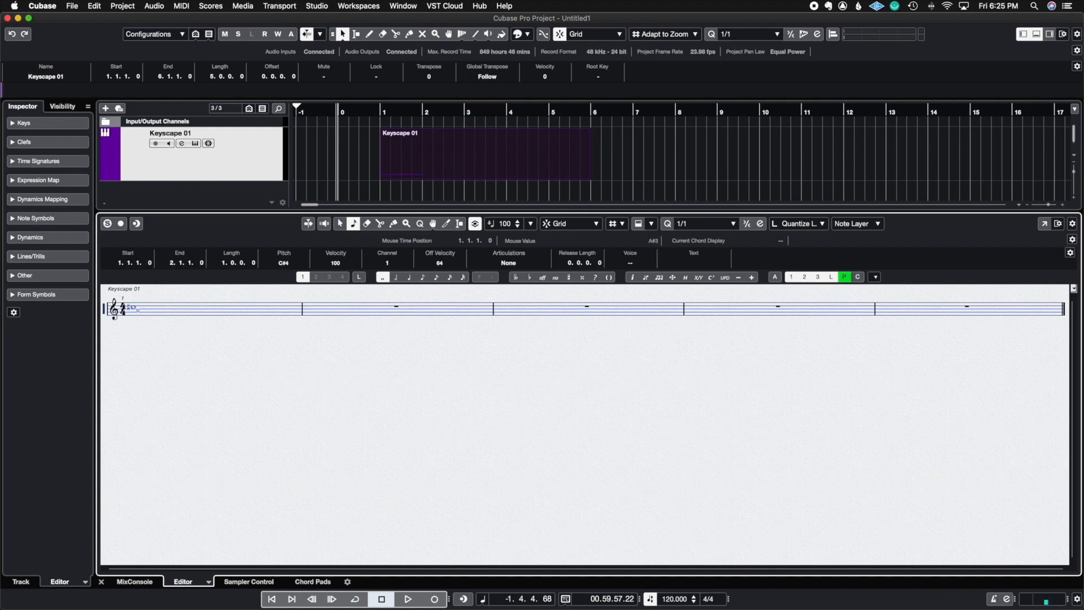
{"action": "left_click", "coordinate": [340, 223]}
{"action": "left_click_drag", "start_coordinate": [133, 307], "coordinate": [140, 311]}
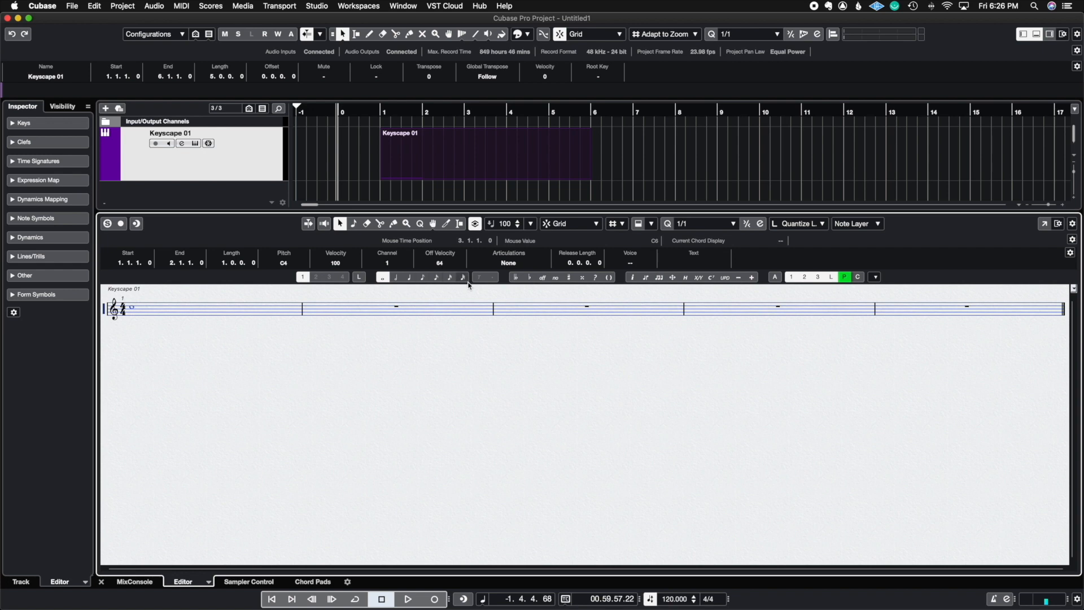
Give the bar 1 note a sharp and enter a whole note in bar 2, trying flat, double-sharp and double-flat accidentals on it.
{"action": "left_click", "coordinate": [569, 282]}
{"action": "left_click", "coordinate": [323, 292]}
{"action": "left_click", "coordinate": [529, 277]}
{"action": "left_click", "coordinate": [581, 277]}
{"action": "left_click", "coordinate": [516, 277]}
{"action": "left_click", "coordinate": [454, 295]}
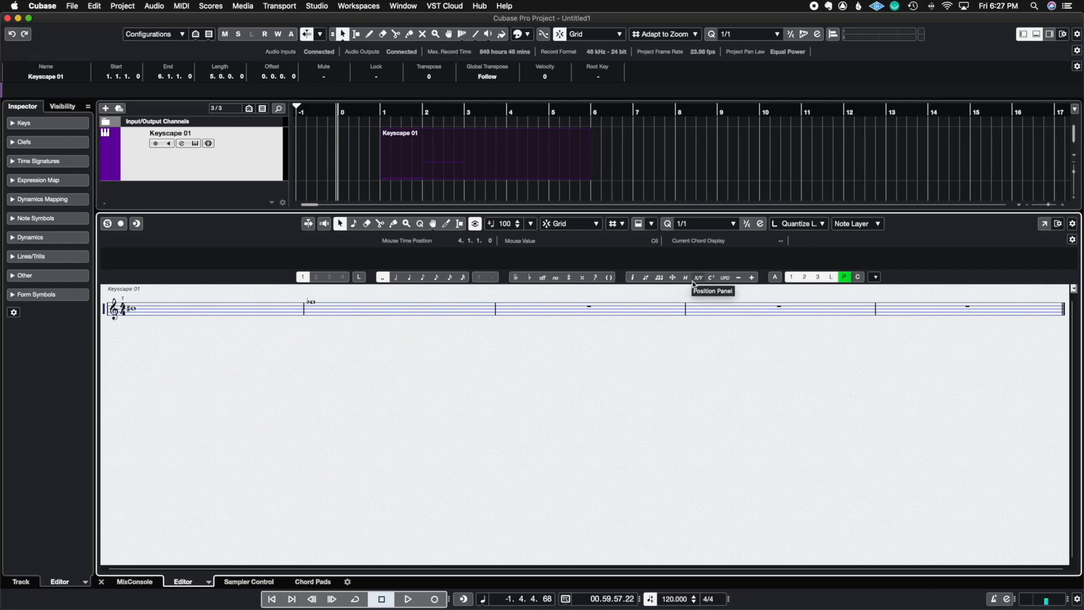
Add a G major key signature at the start of the staff and replace it with E major.
{"action": "left_click", "coordinate": [13, 125]}
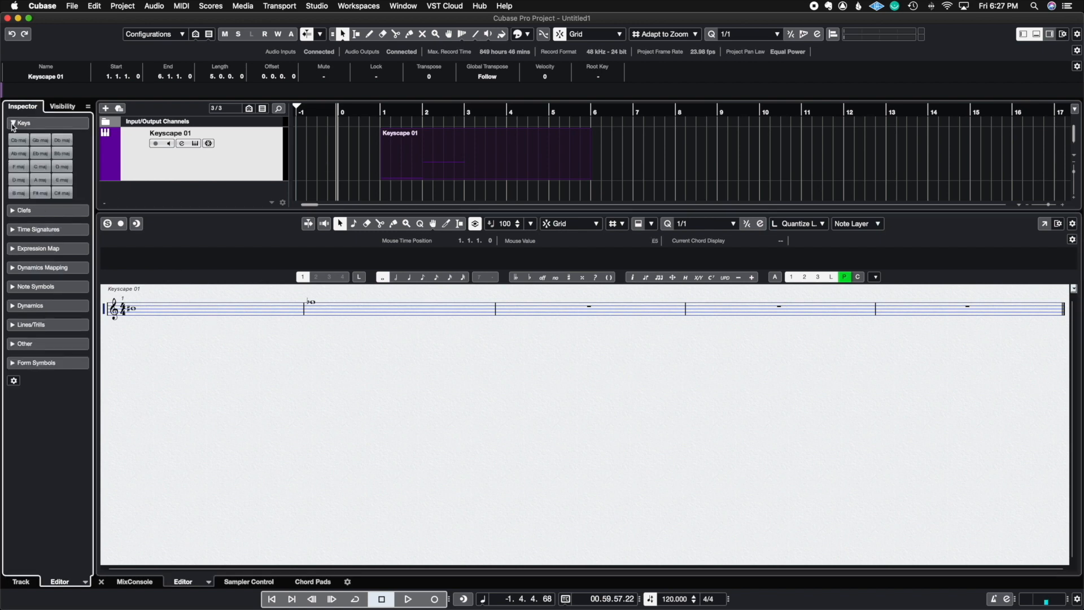
{"action": "left_click", "coordinate": [55, 168]}
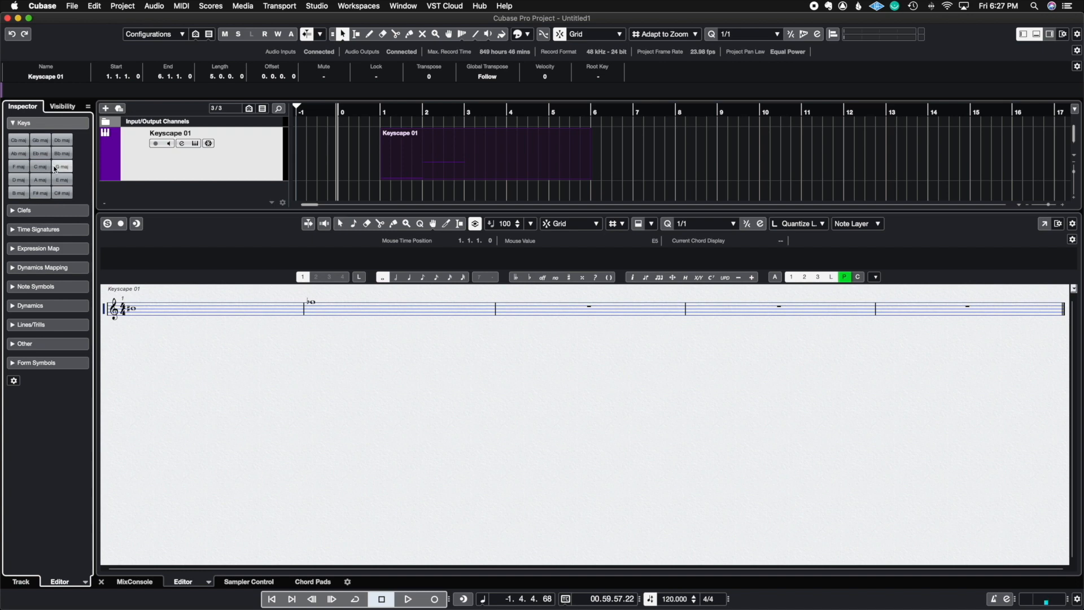
{"action": "left_click", "coordinate": [120, 298]}
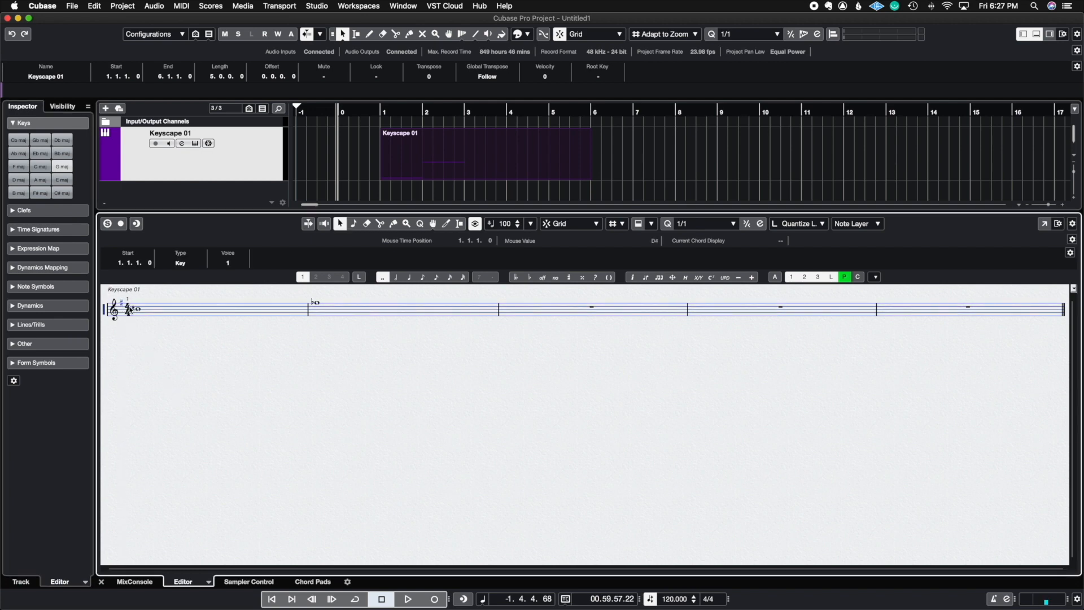
{"action": "left_click", "coordinate": [66, 180]}
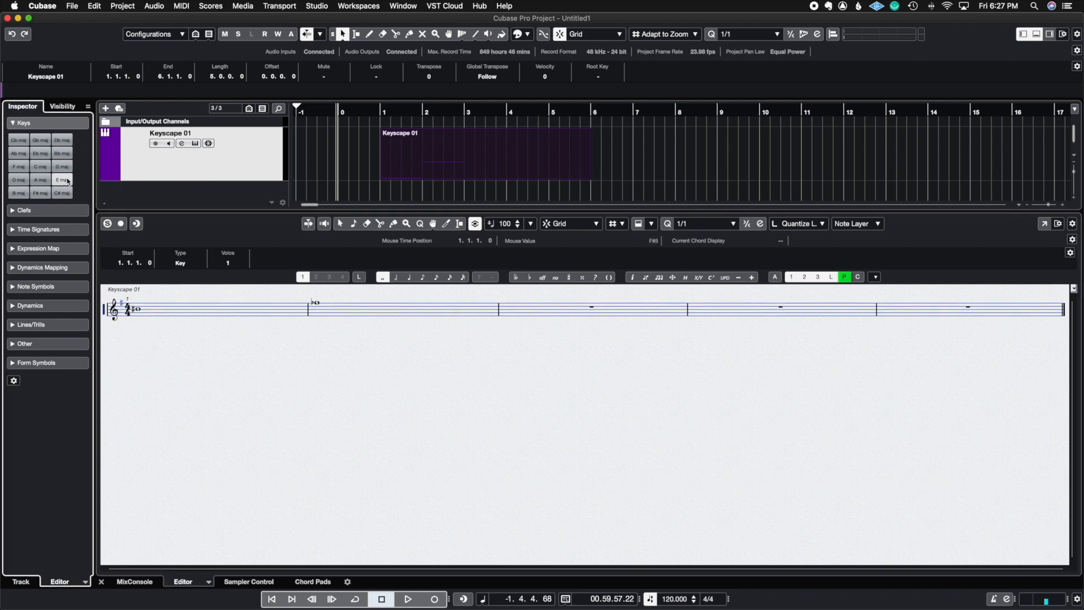
{"action": "left_click", "coordinate": [126, 299]}
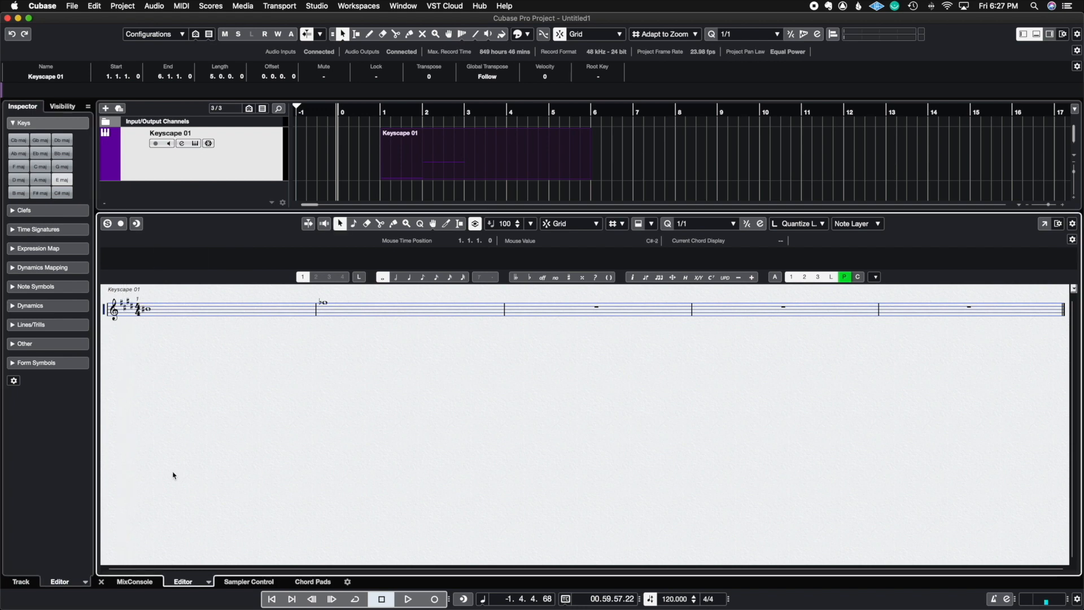
{"action": "left_click", "coordinate": [35, 121]}
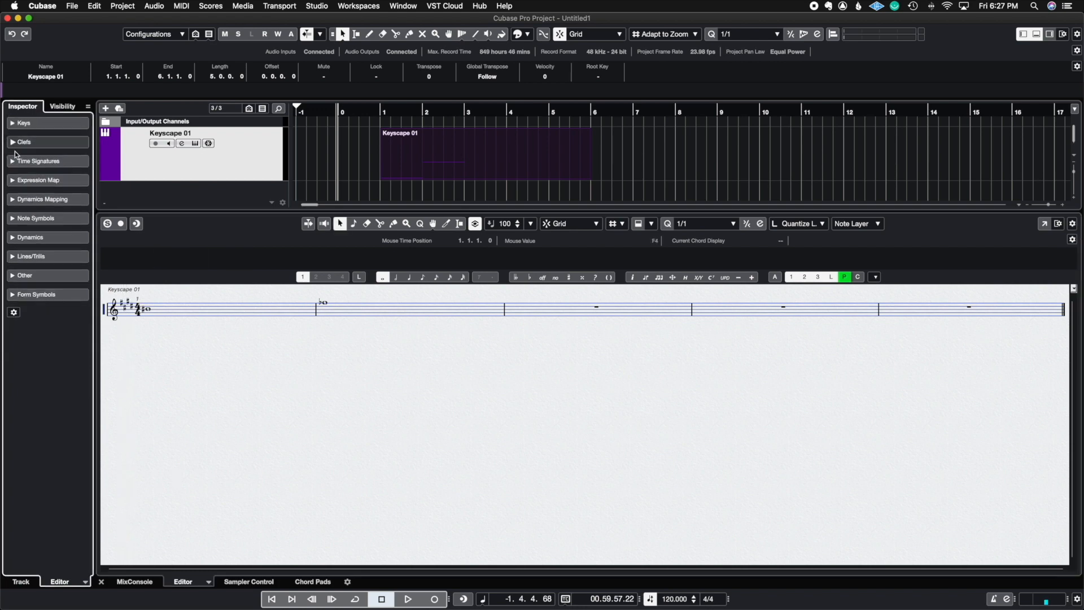
Try the bass clef at the start of the staff and restore the treble clef.
{"action": "left_click", "coordinate": [34, 142]}
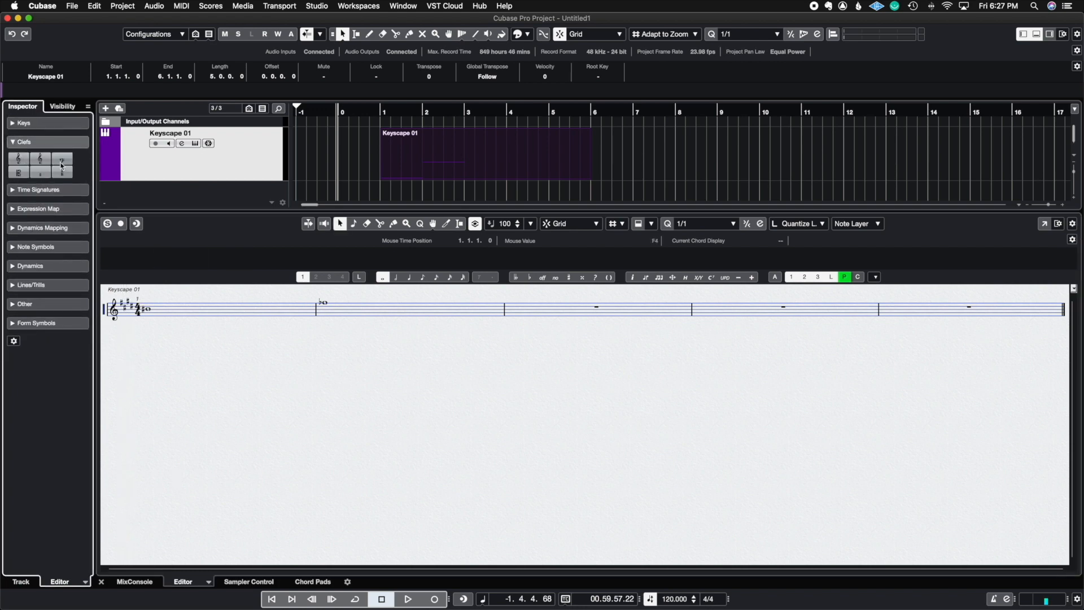
{"action": "left_click", "coordinate": [62, 166]}
{"action": "left_click", "coordinate": [118, 311]}
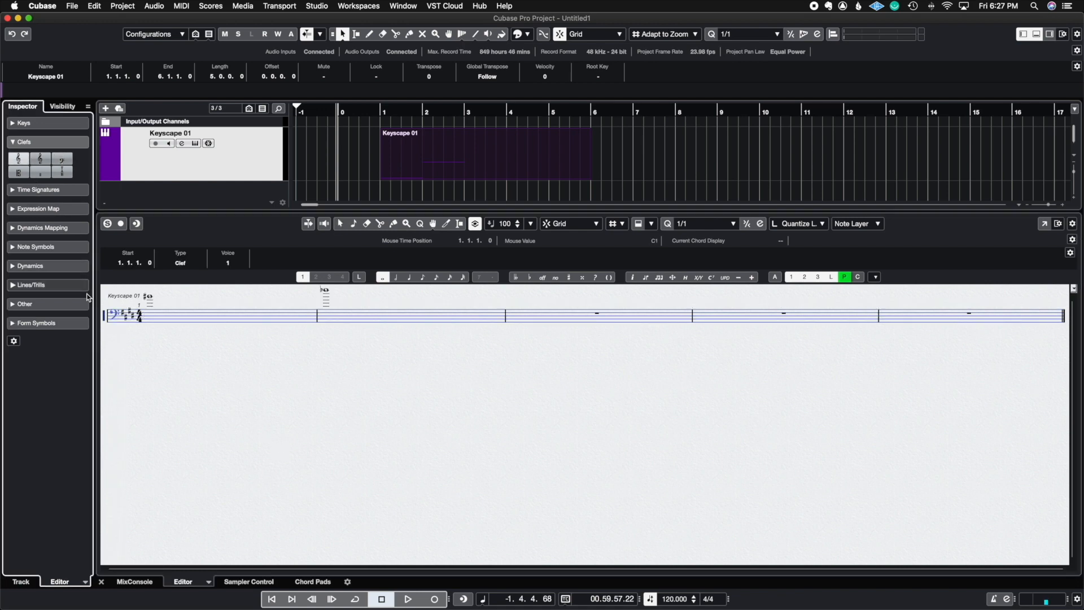
{"action": "key", "text": "Delete"}
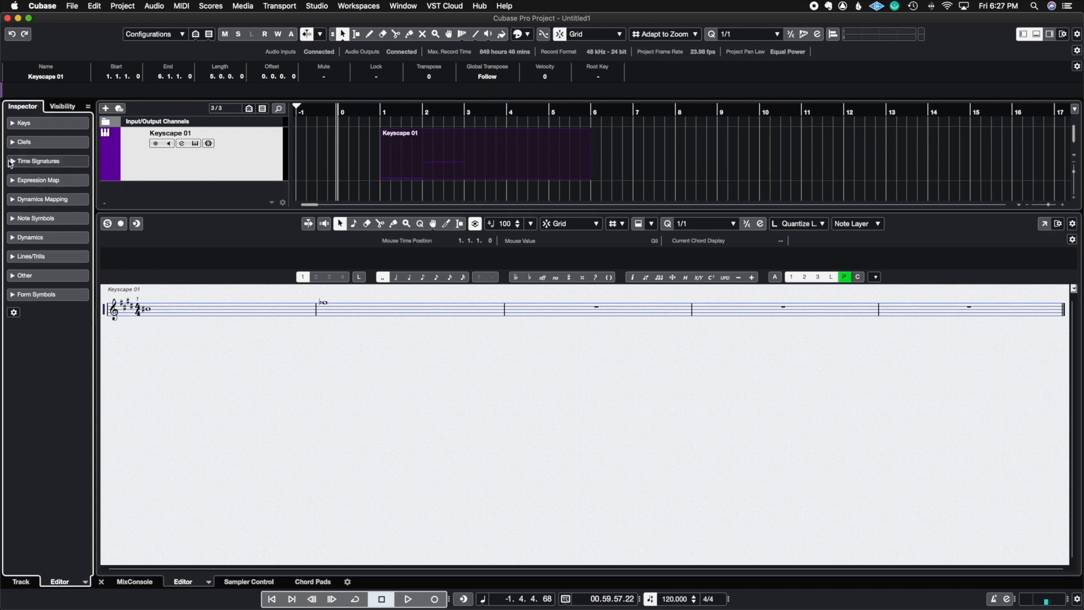
Change the time signature at the start of the staff to 12/4.
{"action": "left_click", "coordinate": [30, 189]}
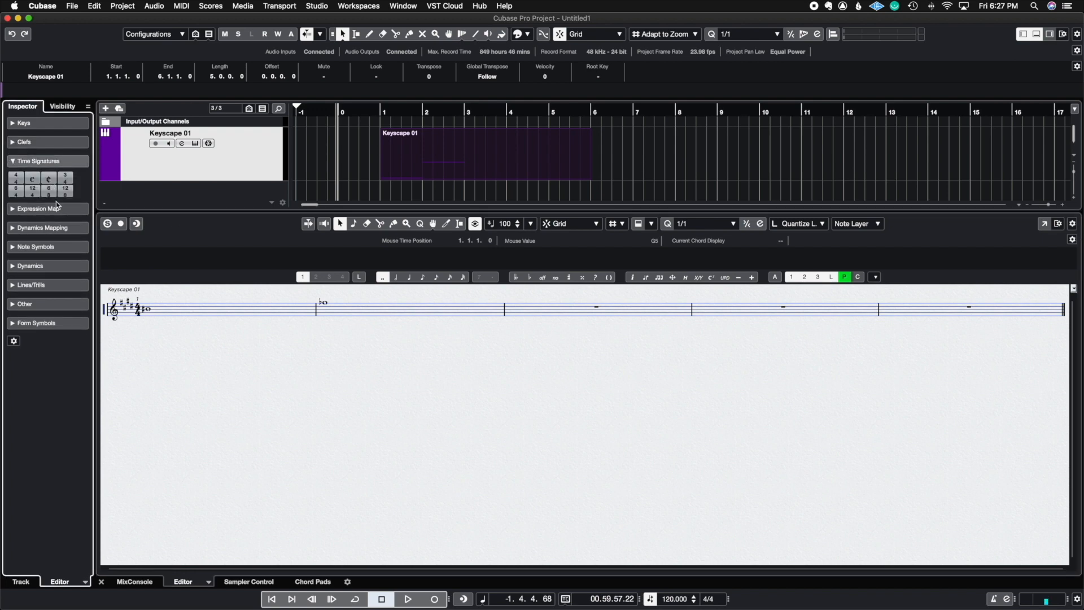
{"action": "left_click", "coordinate": [140, 308]}
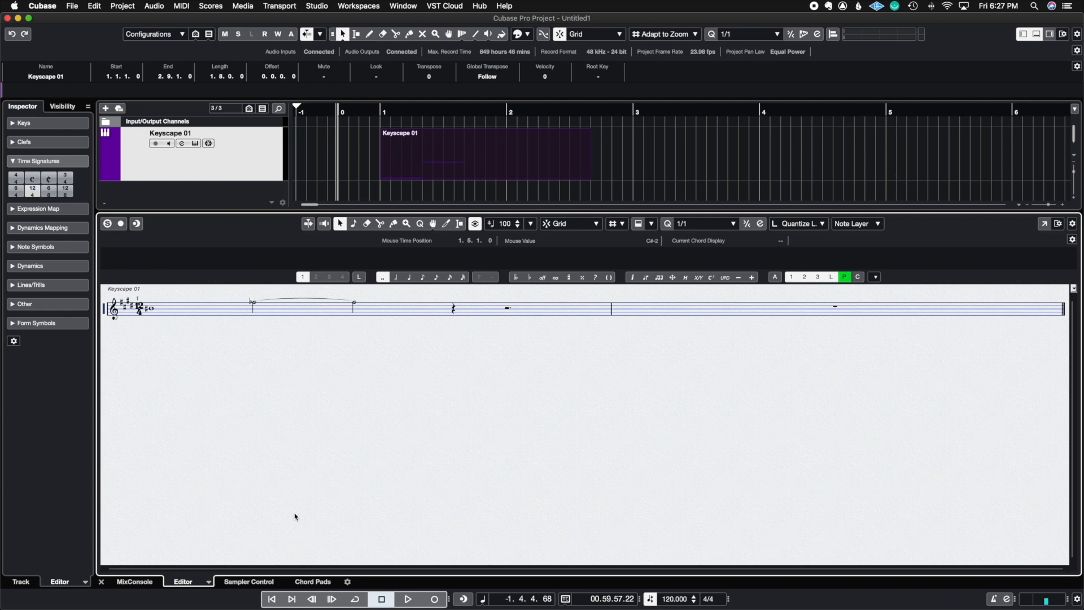
{"action": "left_click", "coordinate": [34, 161]}
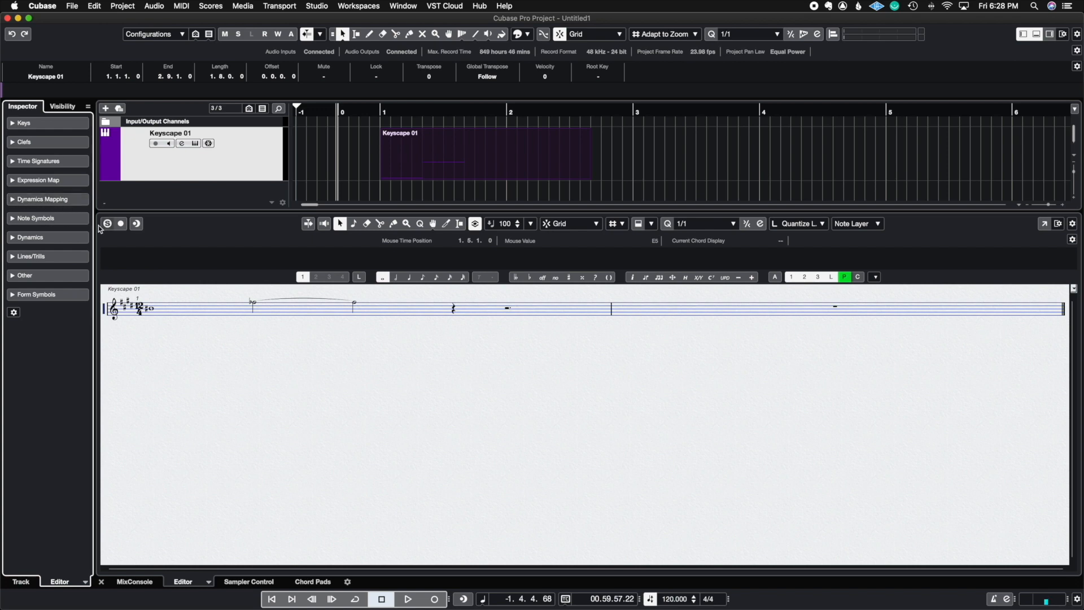
Examine the symbols offered in the Dynamics Mapping and Note Symbols sections.
{"action": "left_click", "coordinate": [24, 208]}
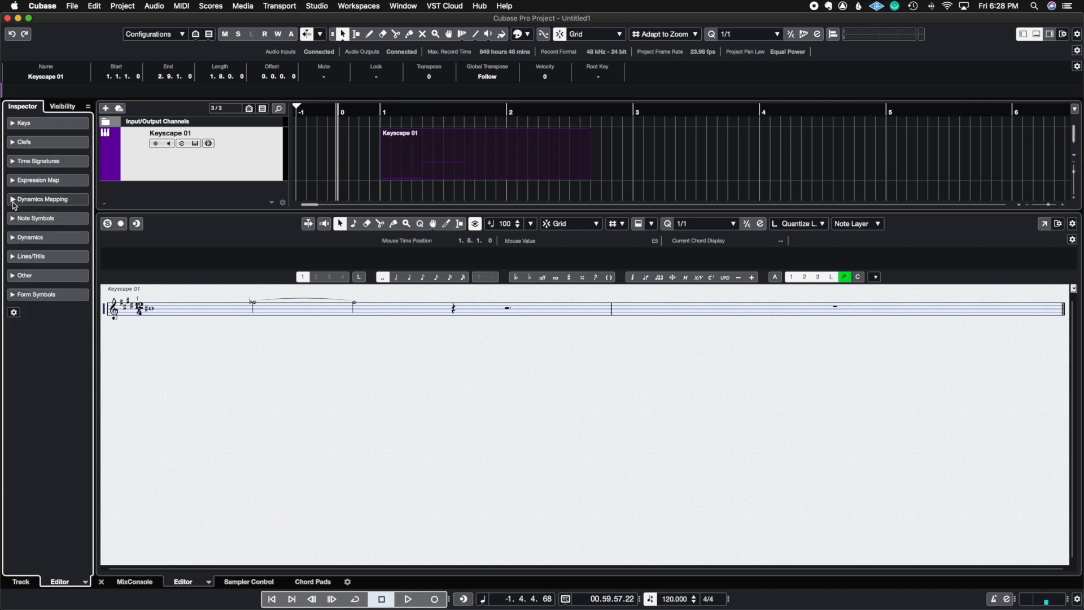
{"action": "left_click", "coordinate": [13, 202]}
{"action": "left_click", "coordinate": [13, 219]}
{"action": "left_click", "coordinate": [13, 200]}
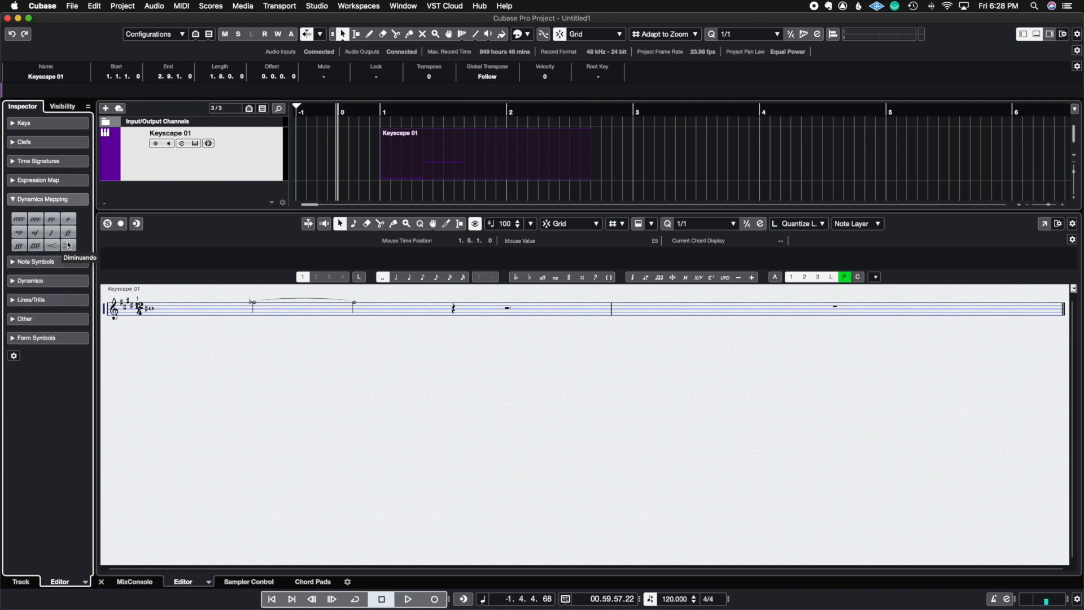
{"action": "left_click", "coordinate": [33, 198]}
{"action": "left_click", "coordinate": [34, 218]}
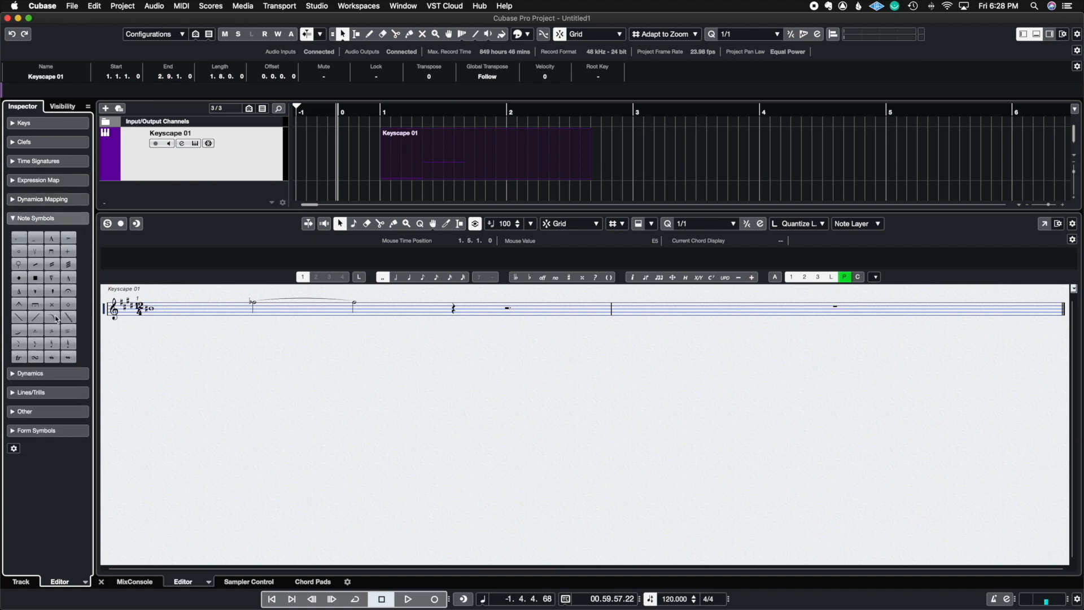
{"action": "left_click", "coordinate": [12, 218]}
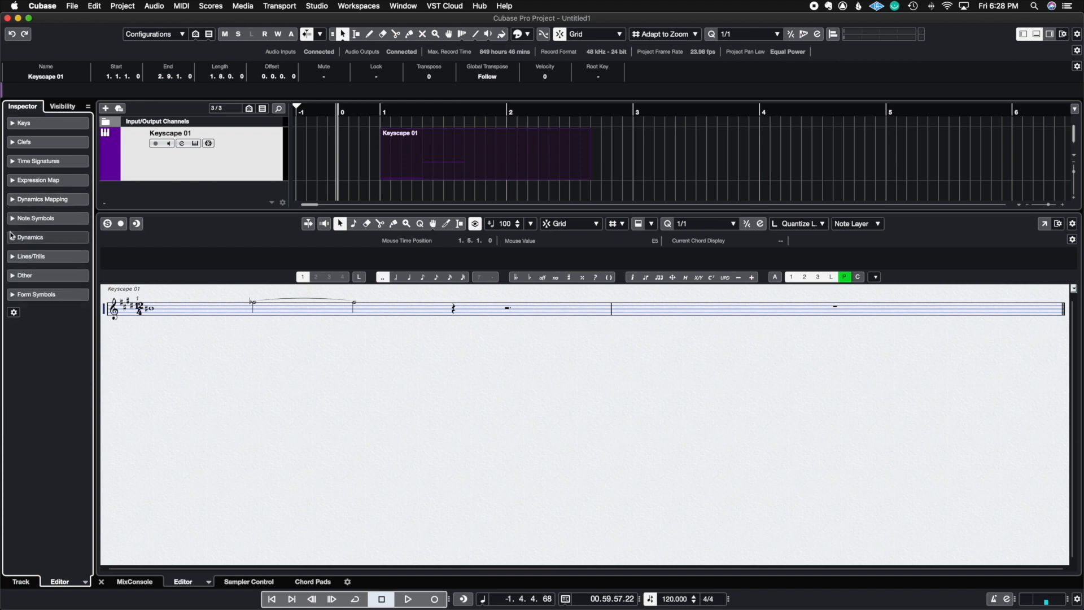
Place a pppp dynamic marking below the first note of bar 1.
{"action": "left_click", "coordinate": [10, 238]}
{"action": "left_click", "coordinate": [35, 258]}
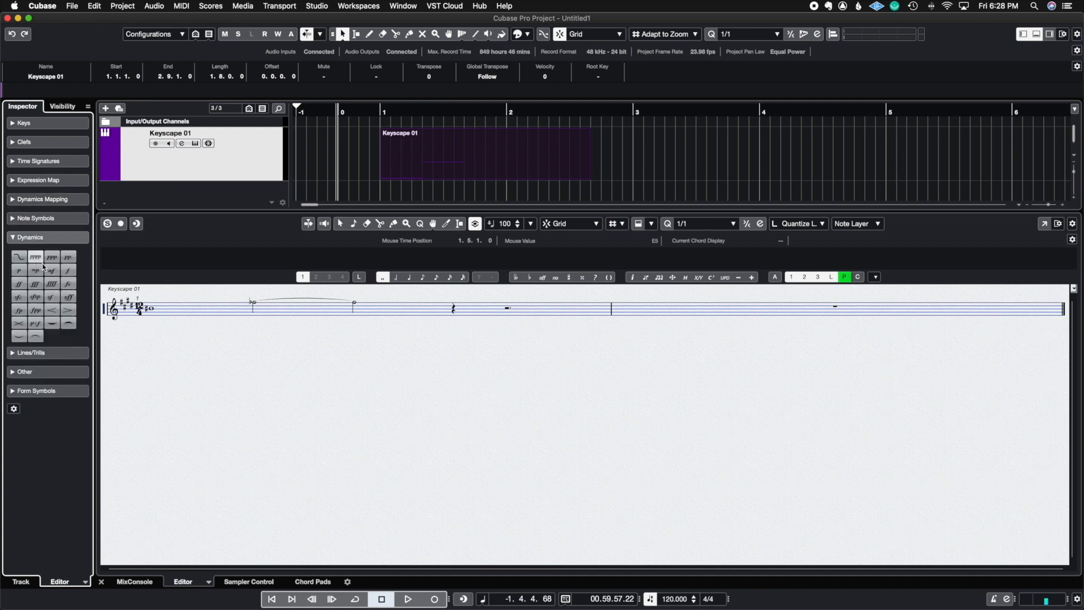
{"action": "left_click", "coordinate": [156, 317]}
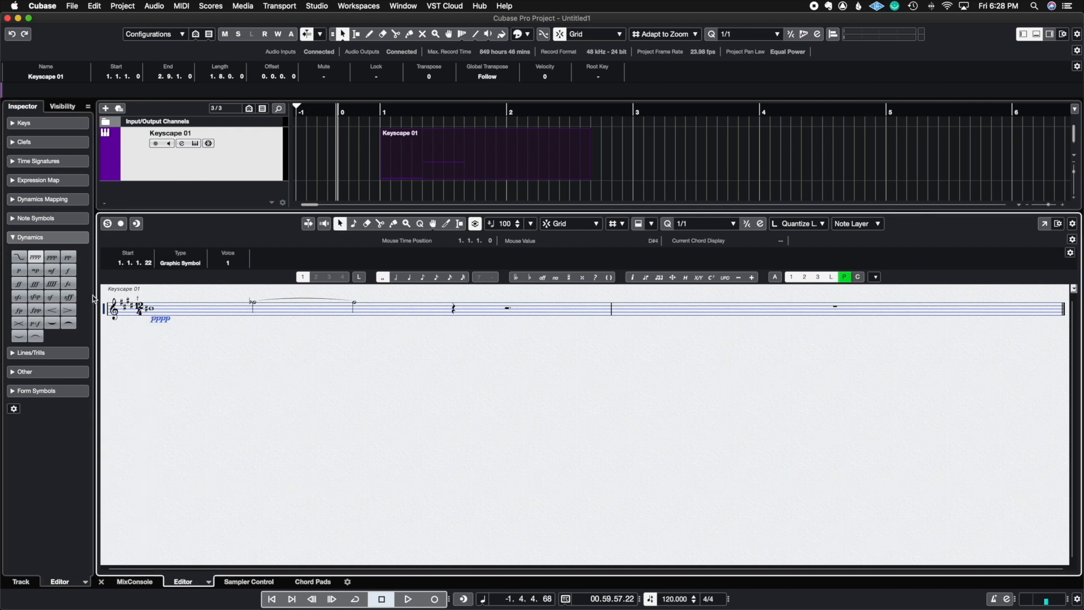
{"action": "left_click", "coordinate": [15, 238]}
Add a tremolo note symbol to the second note in bar 1.
{"action": "left_click", "coordinate": [13, 218]}
{"action": "left_click", "coordinate": [51, 264]}
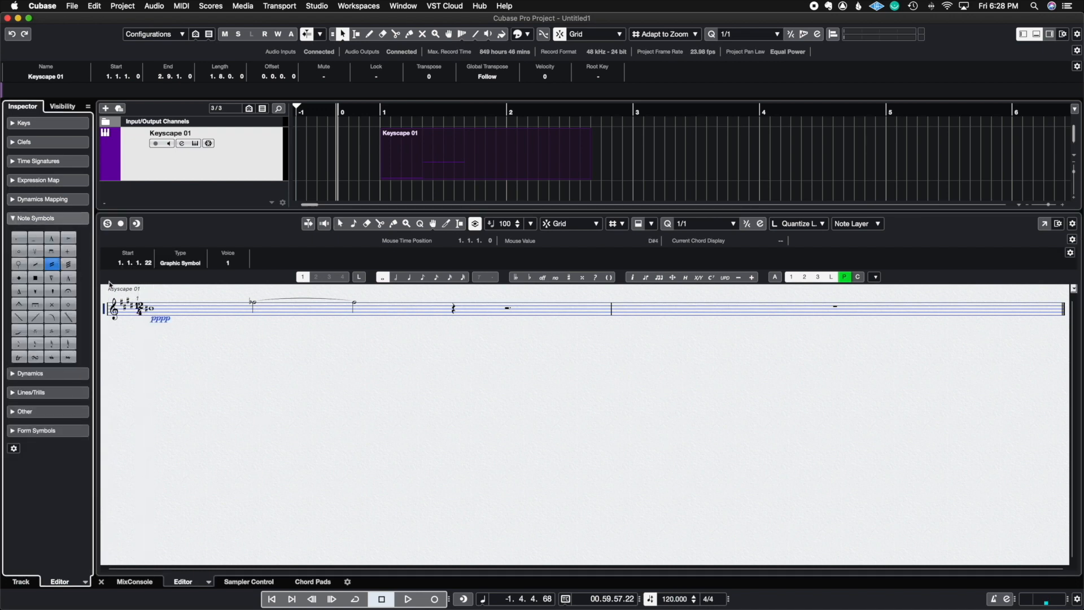
{"action": "left_click", "coordinate": [253, 305]}
{"action": "left_click", "coordinate": [26, 219]}
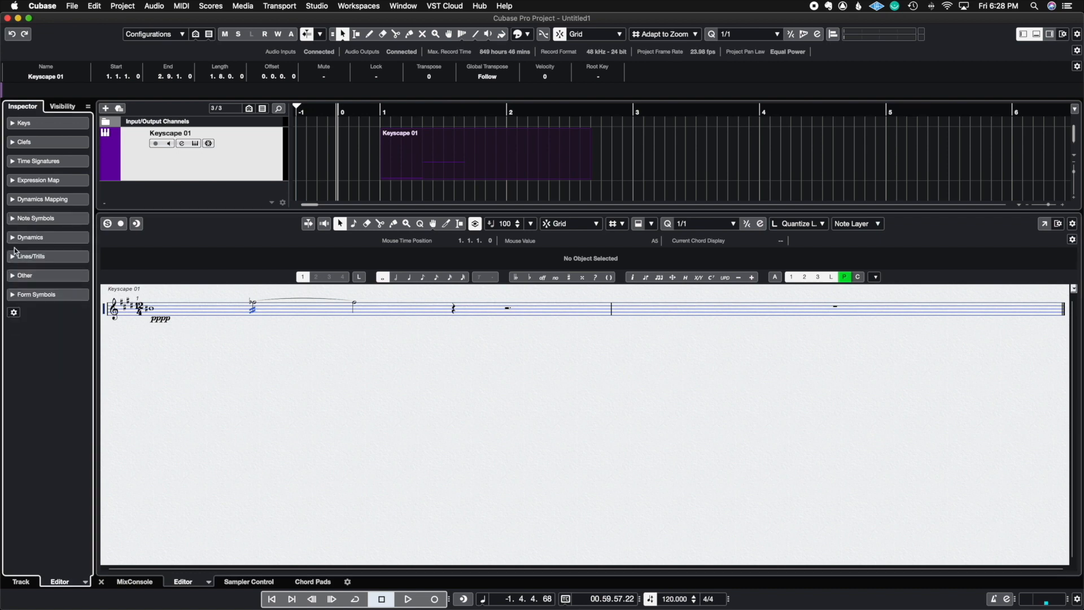
Place an arpeggio symbol from the Lines/Trills symbols at the second note in bar 1.
{"action": "left_click", "coordinate": [16, 255]}
{"action": "left_click", "coordinate": [52, 275]}
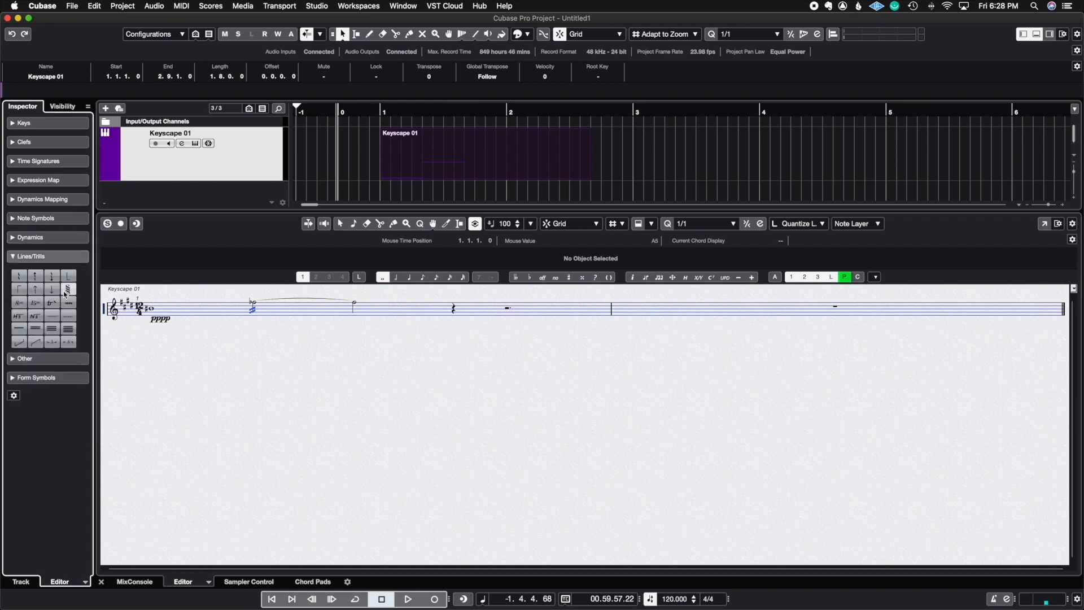
{"action": "left_click", "coordinate": [353, 333]}
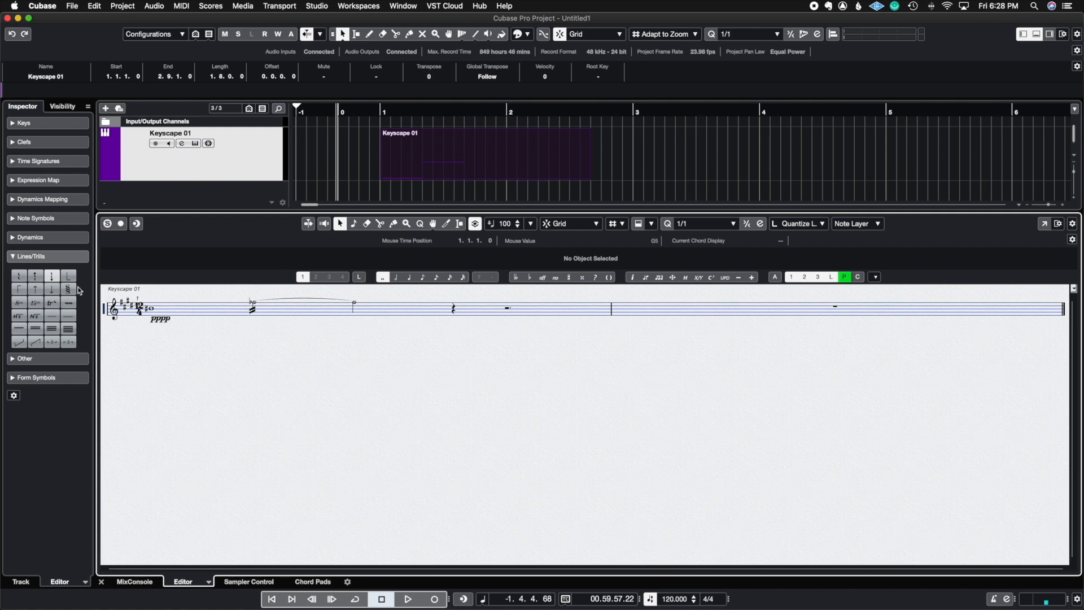
{"action": "left_click", "coordinate": [19, 276]}
{"action": "left_click", "coordinate": [252, 308]}
{"action": "left_click", "coordinate": [226, 316]}
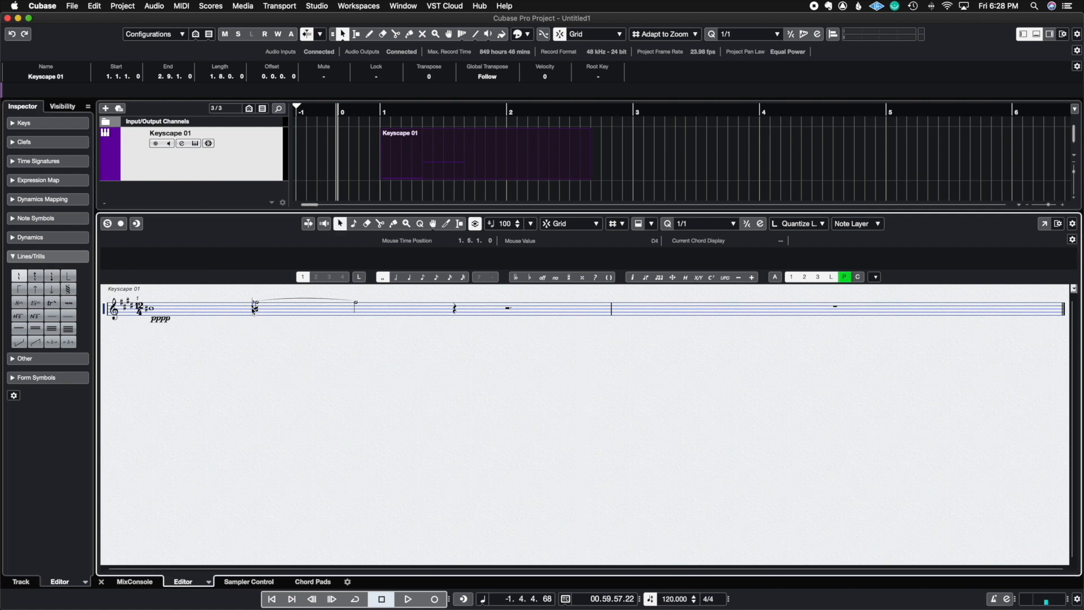
Stretch the arpeggio symbol's lower end far below the staff, keeping it at the second note.
{"action": "left_click", "coordinate": [244, 308]}
{"action": "left_click_drag", "start_coordinate": [260, 317], "coordinate": [238, 457]}
{"action": "left_click", "coordinate": [247, 309]}
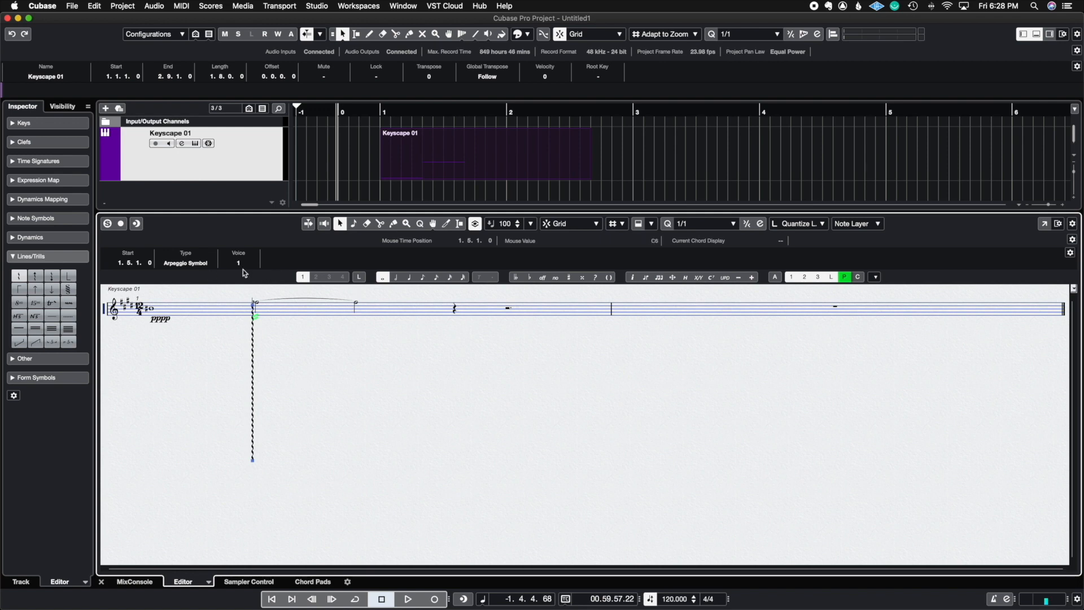
Add a first-ending bracket from the Form Symbols above the second note and extend it just past the barline into bar 2.
{"action": "left_click", "coordinate": [19, 378]}
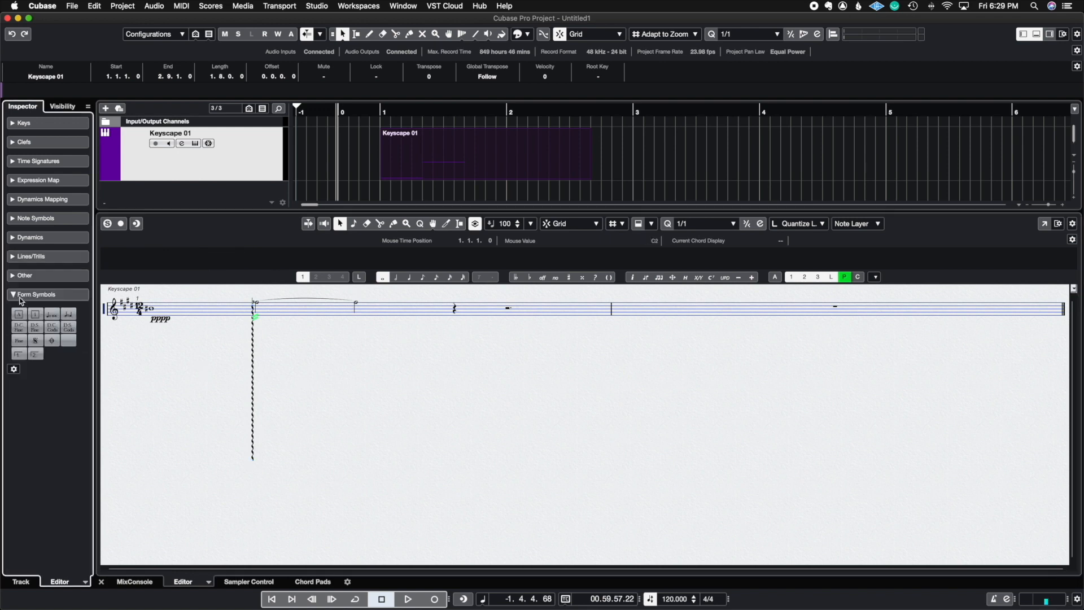
{"action": "left_click", "coordinate": [30, 338]}
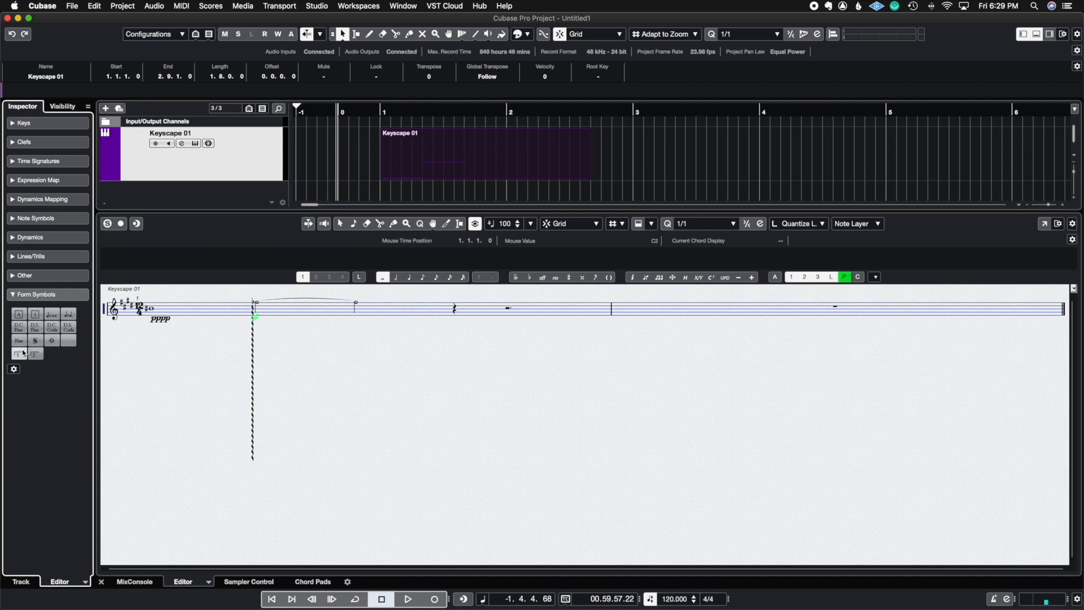
{"action": "left_click", "coordinate": [235, 294]}
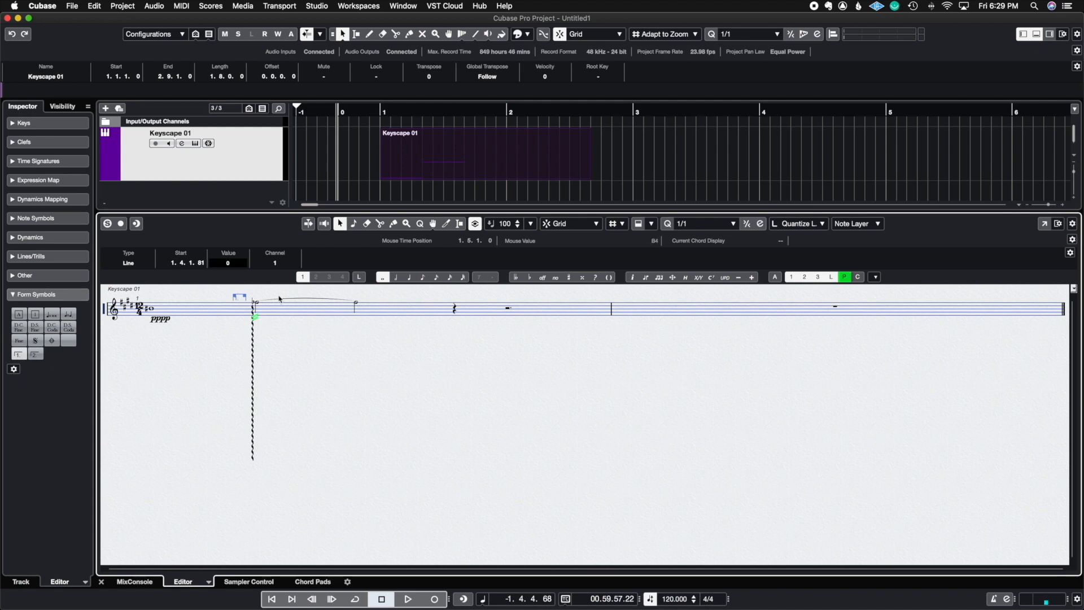
{"action": "left_click_drag", "start_coordinate": [245, 298], "coordinate": [625, 369]}
{"action": "left_click", "coordinate": [229, 354]}
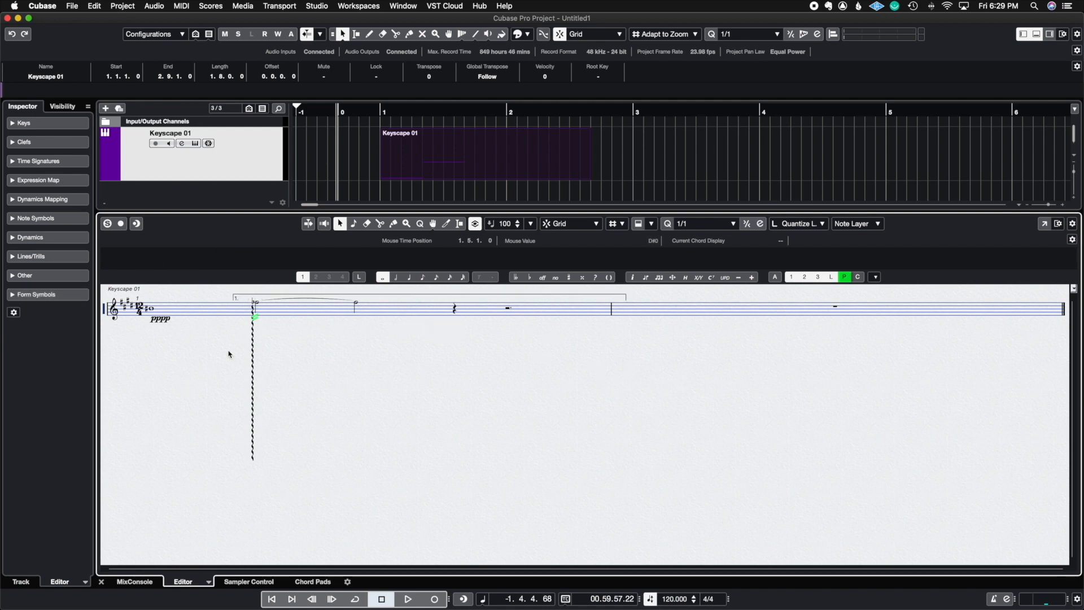